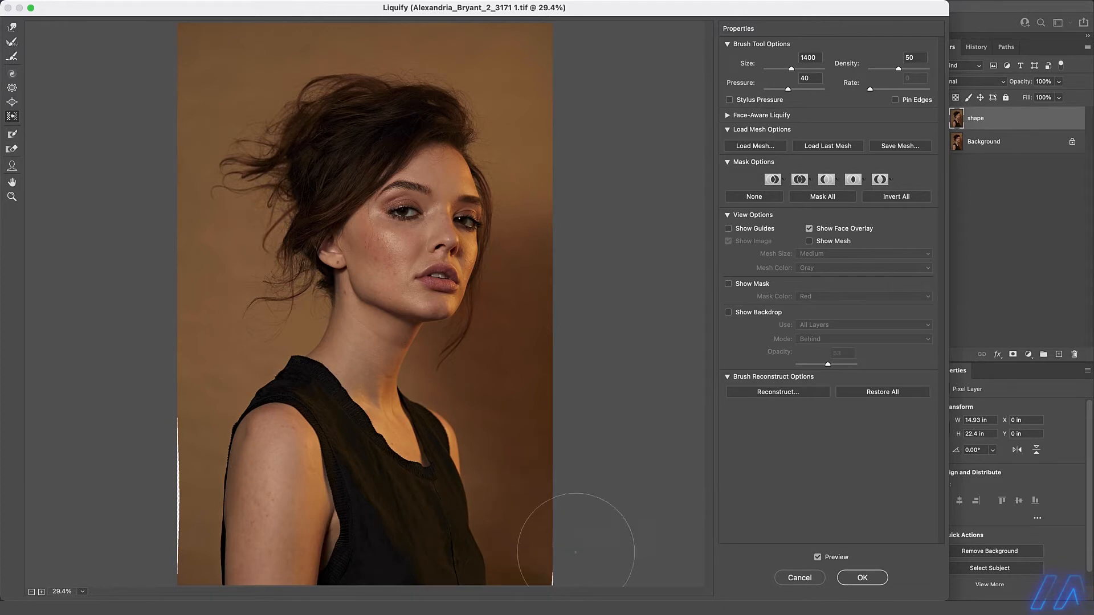
Push the photo's lower right edge outward to cover the gap, and set the Push Left brush size to 1100.
{"action": "key", "text": "["}
{"action": "key", "text": "["}
{"action": "key", "text": "["}
{"action": "key", "text": "["}
{"action": "key", "text": "bracketright"}
{"action": "key", "text": "bracketright"}
{"action": "key", "text": "bracketright"}
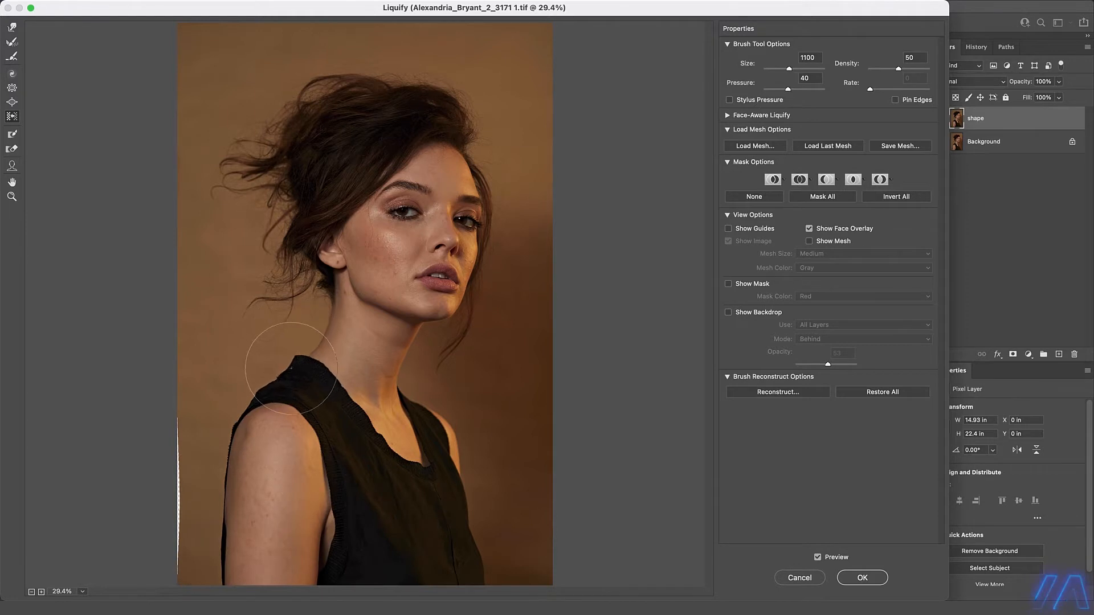
Slim the near arm with a brush size of 2600, and reduce the brush to 400 for the shoulder seam.
{"action": "key", "text": "bracketright"}
{"action": "key", "text": "bracketright"}
{"action": "key", "text": "bracketright"}
{"action": "key", "text": "bracketright"}
{"action": "key", "text": "bracketright"}
{"action": "key", "text": "bracketright"}
{"action": "key", "text": "bracketright"}
{"action": "key", "text": "bracketright"}
{"action": "key", "text": "bracketright"}
{"action": "key", "text": "bracketright"}
{"action": "key", "text": "bracketright"}
{"action": "key", "text": "bracketright"}
{"action": "key", "text": "bracketright"}
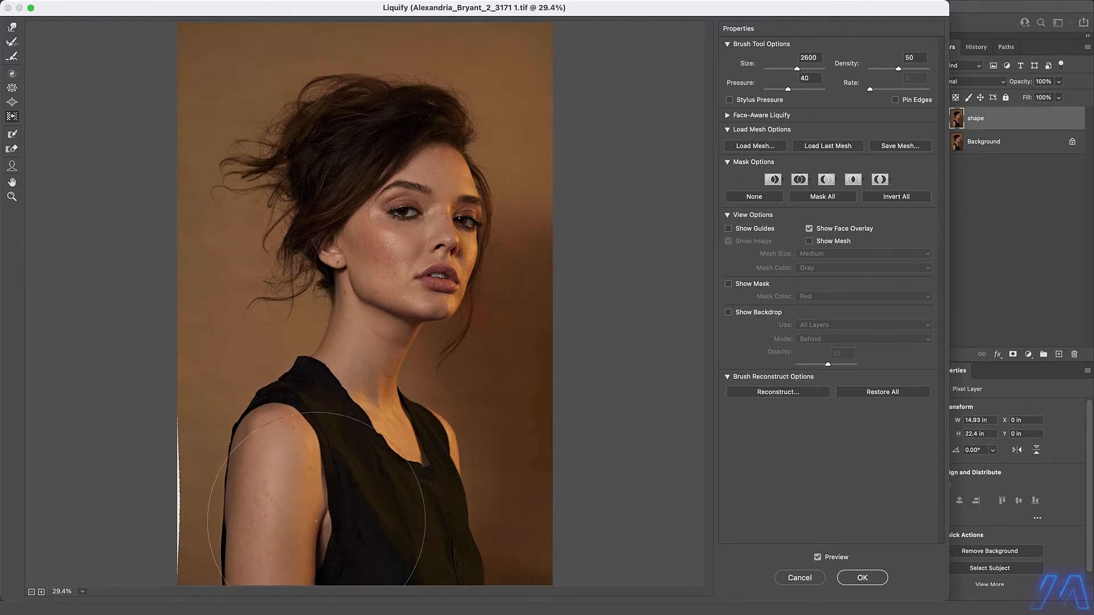
{"action": "key", "text": "bracketleft"}
{"action": "key", "text": "bracketleft"}
{"action": "key", "text": "bracketleft"}
{"action": "key", "text": "bracketleft"}
{"action": "key", "text": "bracketleft"}
{"action": "key", "text": "bracketleft"}
{"action": "key", "text": "bracketleft"}
{"action": "key", "text": "bracketleft"}
{"action": "key", "text": "bracketleft"}
{"action": "key", "text": "bracketleft"}
{"action": "key", "text": "bracketleft"}
{"action": "key", "text": "bracketleft"}
{"action": "key", "text": "bracketleft"}
{"action": "key", "text": "bracketleft"}
{"action": "key", "text": "bracketleft"}
{"action": "key", "text": "bracketleft"}
{"action": "key", "text": "bracketleft"}
{"action": "key", "text": "bracketleft"}
{"action": "key", "text": "bracketleft"}
{"action": "key", "text": "bracketleft"}
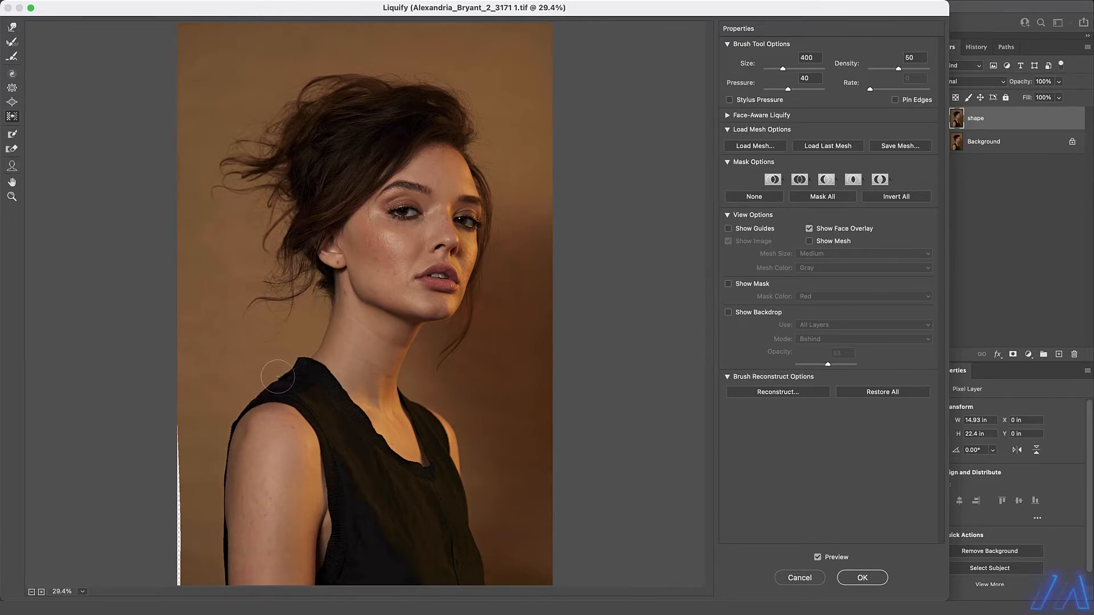
Push the background back over the gap along the photo's lower left edge, and enlarge the brush to 2100.
{"action": "key", "text": "bracketright"}
{"action": "key", "text": "bracketright"}
{"action": "key", "text": "bracketright"}
{"action": "key", "text": "bracketright"}
{"action": "key", "text": "bracketright"}
{"action": "left_click_drag", "start_coordinate": [171, 577], "coordinate": [166, 425]}
{"action": "key", "text": "bracketright"}
{"action": "key", "text": "bracketright"}
{"action": "key", "text": "bracketright"}
{"action": "key", "text": "bracketright"}
{"action": "key", "text": "bracketright"}
{"action": "key", "text": "bracketright"}
{"action": "key", "text": "bracketright"}
{"action": "key", "text": "bracketright"}
{"action": "key", "text": "bracketright"}
{"action": "key", "text": "bracketright"}
{"action": "key", "text": "bracketright"}
{"action": "key", "text": "bracketright"}
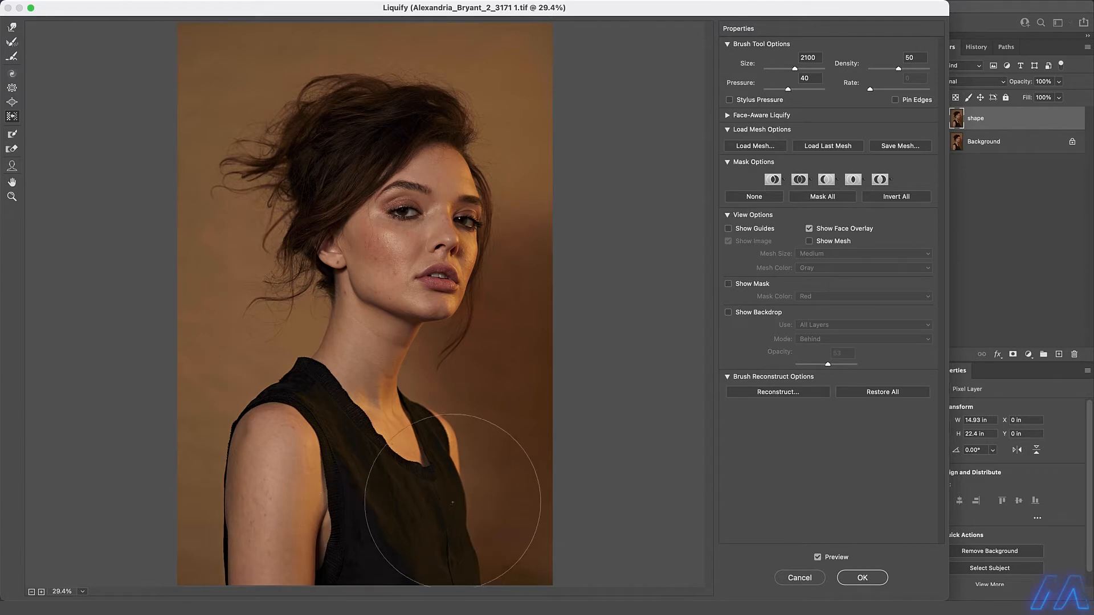
Refine the outline of the dress around the chest and shoulders, reducing the brush from 900 to 400 for the collar.
{"action": "key", "text": "bracketleft"}
{"action": "key", "text": "bracketleft"}
{"action": "key", "text": "bracketleft"}
{"action": "key", "text": "bracketleft"}
{"action": "key", "text": "bracketleft"}
{"action": "key", "text": "bracketleft"}
{"action": "key", "text": "bracketleft"}
{"action": "key", "text": "bracketleft"}
{"action": "key", "text": "bracketleft"}
{"action": "key", "text": "bracketleft"}
{"action": "key", "text": "bracketleft"}
{"action": "key", "text": "bracketleft"}
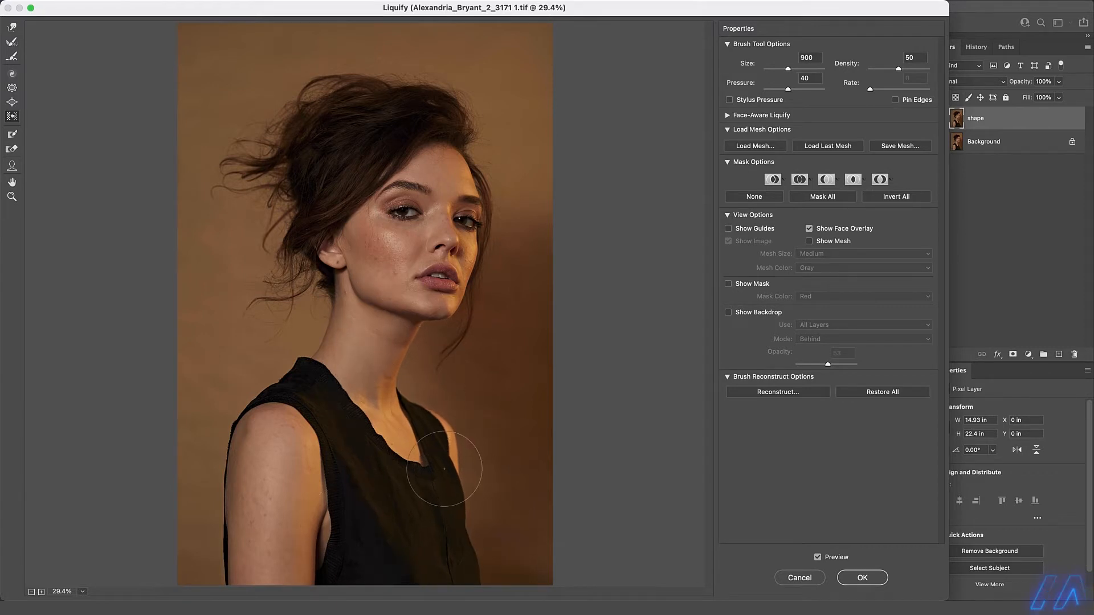
{"action": "key", "text": "bracketright"}
{"action": "key", "text": "bracketright"}
{"action": "key", "text": "bracketright"}
{"action": "key", "text": "bracketright"}
{"action": "key", "text": "bracketright"}
{"action": "key", "text": "bracketleft"}
{"action": "key", "text": "bracketleft"}
{"action": "key", "text": "bracketleft"}
{"action": "key", "text": "bracketleft"}
{"action": "key", "text": "bracketleft"}
{"action": "key", "text": "bracketleft"}
{"action": "key", "text": "bracketleft"}
{"action": "key", "text": "bracketleft"}
{"action": "key", "text": "bracketleft"}
{"action": "key", "text": "bracketleft"}
{"action": "key", "text": "bracketleft"}
{"action": "key", "text": "bracketleft"}
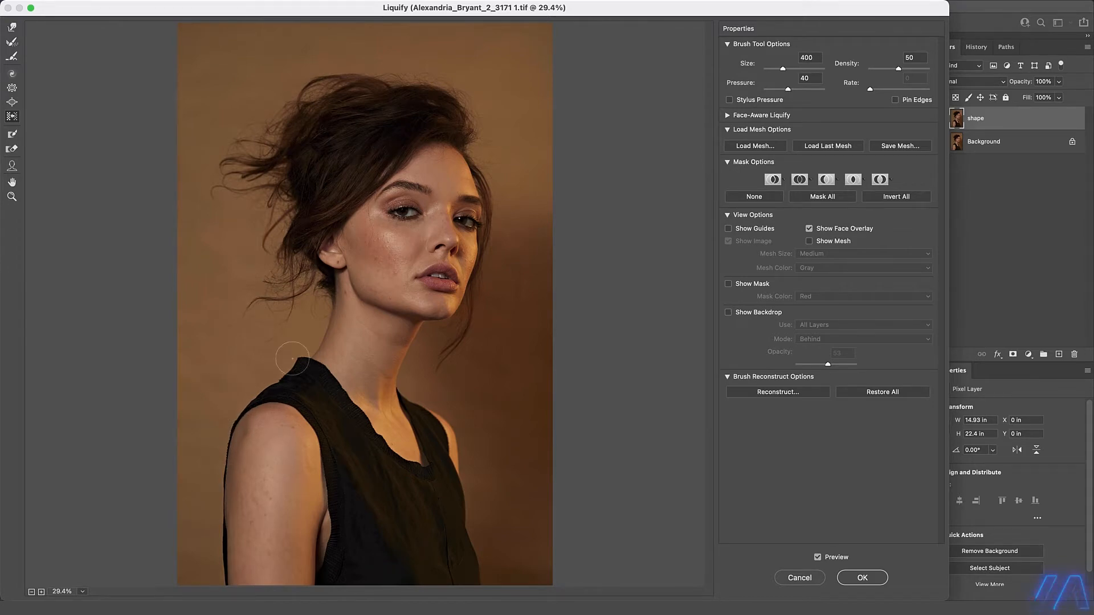
Refine the collar beside the neck and the jawline, using a brush size of 600 for the jaw.
{"action": "key", "text": "bracketright"}
{"action": "key", "text": "bracketright"}
{"action": "key", "text": "bracketright"}
{"action": "key", "text": "bracketright"}
{"action": "key", "text": "bracketright"}
{"action": "key", "text": "bracketright"}
{"action": "key", "text": "bracketright"}
{"action": "key", "text": "bracketright"}
{"action": "key", "text": "bracketleft"}
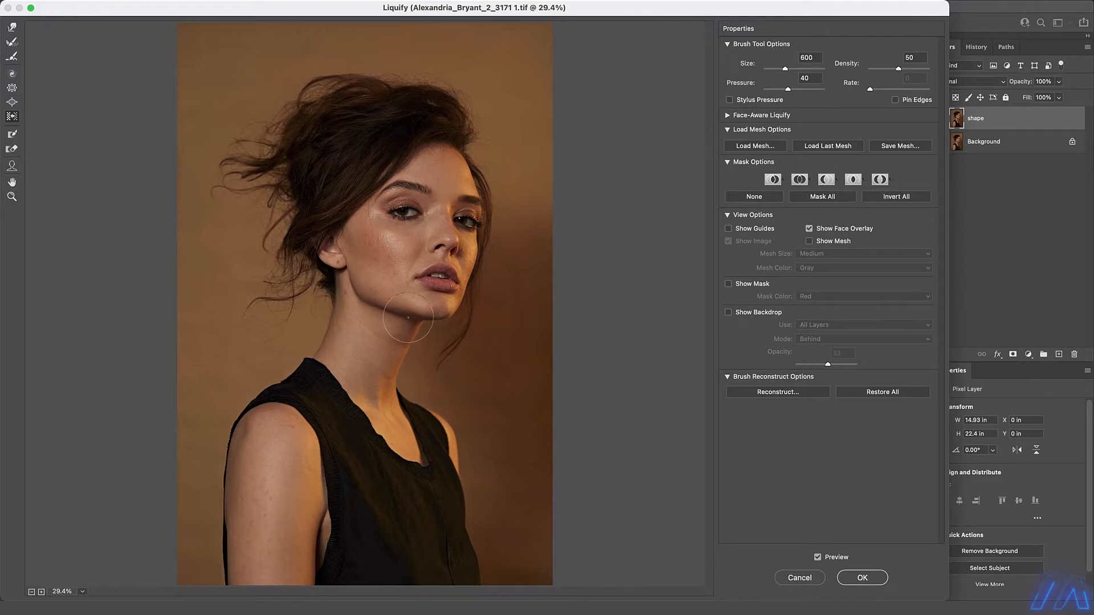
{"action": "key", "text": "bracketleft"}
{"action": "key", "text": "bracketleft"}
{"action": "key", "text": "bracketleft"}
Compare the portrait with the preview off and on, and apply the Liquify changes.
{"action": "left_click", "coordinate": [829, 559]}
{"action": "left_click", "coordinate": [830, 559]}
{"action": "left_click", "coordinate": [861, 578]}
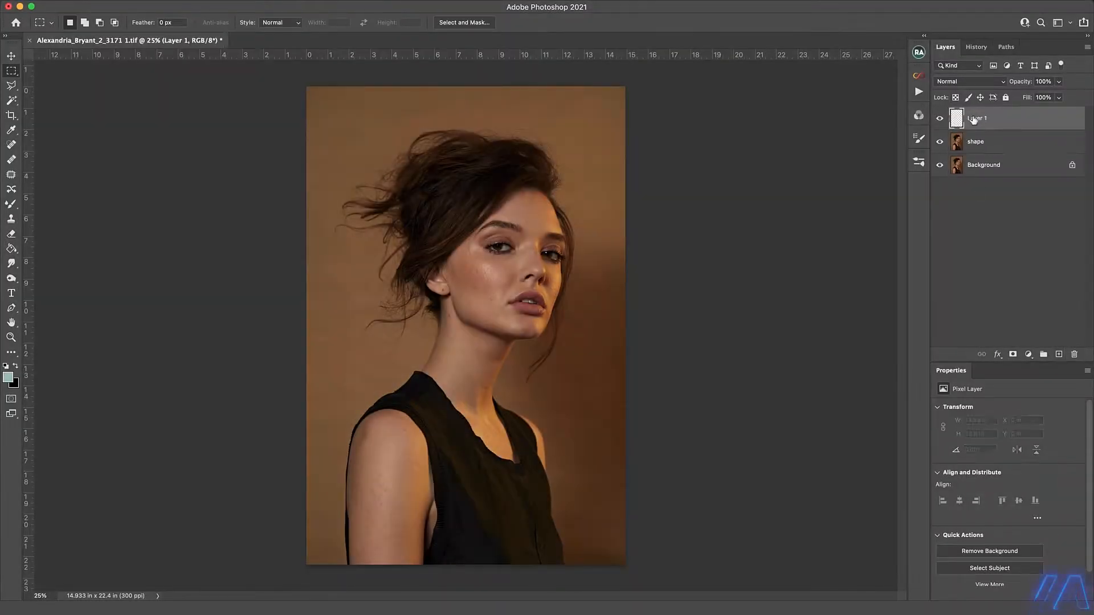
Rename the new empty layer above the shape layer to "fixes" and save the document.
{"action": "left_click", "coordinate": [941, 149]}
{"action": "left_click", "coordinate": [942, 143]}
{"action": "type", "text": "fixes"}
{"action": "key", "text": "Return"}
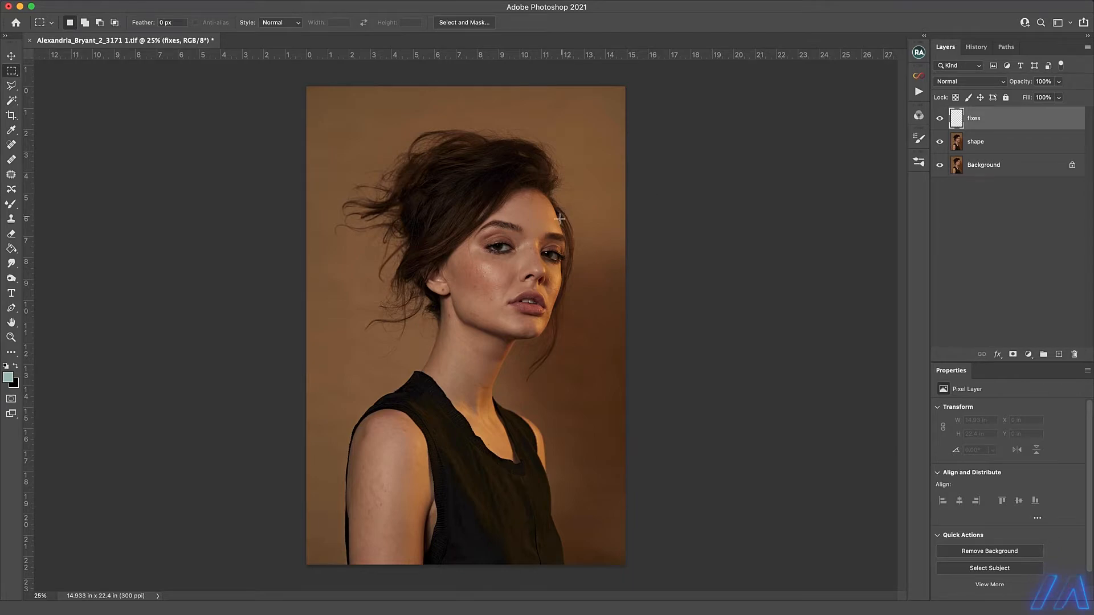
{"action": "scroll", "coordinate": [560, 218], "scroll_direction": "up", "scroll_amount": 5}
{"action": "key", "text": "ctrl+s"}
{"action": "left_click", "coordinate": [1082, 291]}
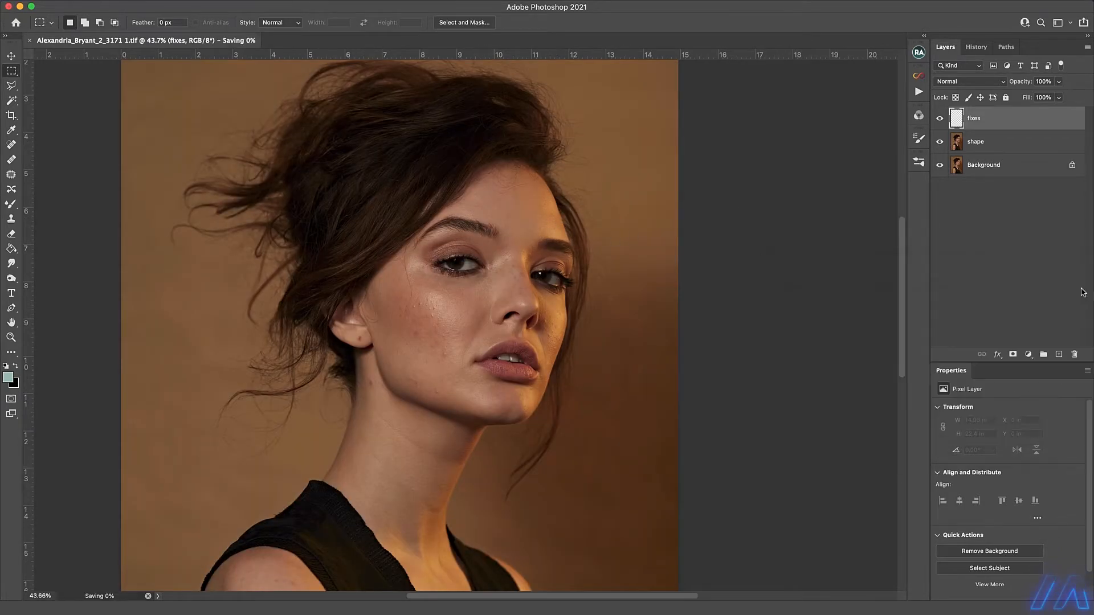
Remove the red blemishes on the neck below the ear with the Healing Brush on the fixes layer.
{"action": "scroll", "coordinate": [434, 271], "scroll_direction": "up", "scroll_amount": 2}
{"action": "scroll", "coordinate": [433, 271], "scroll_direction": "up", "scroll_amount": 3}
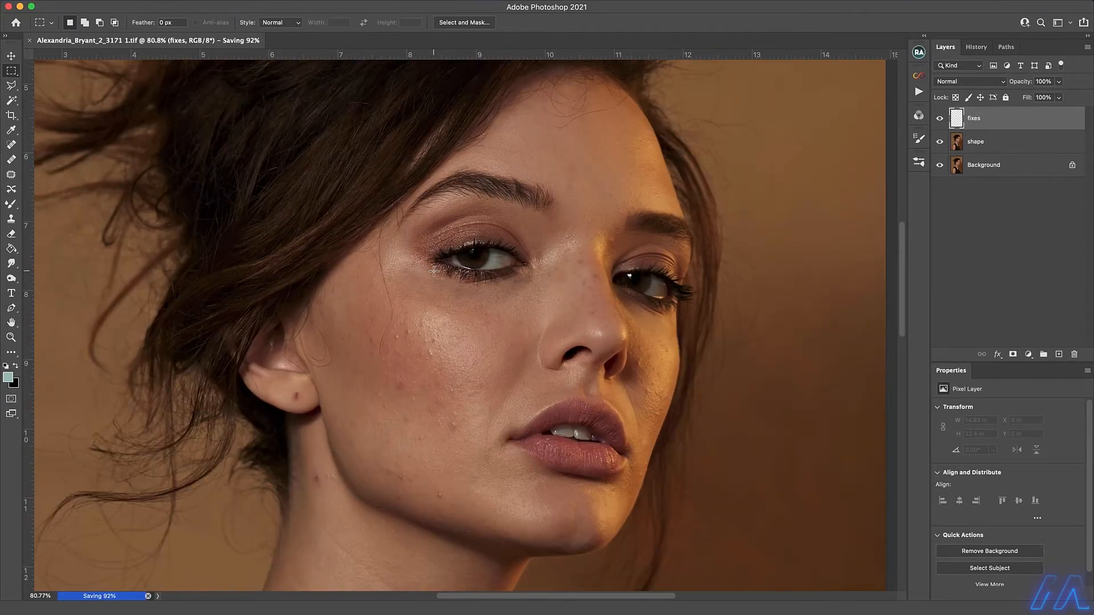
{"action": "left_click_drag", "start_coordinate": [389, 412], "coordinate": [410, 266]}
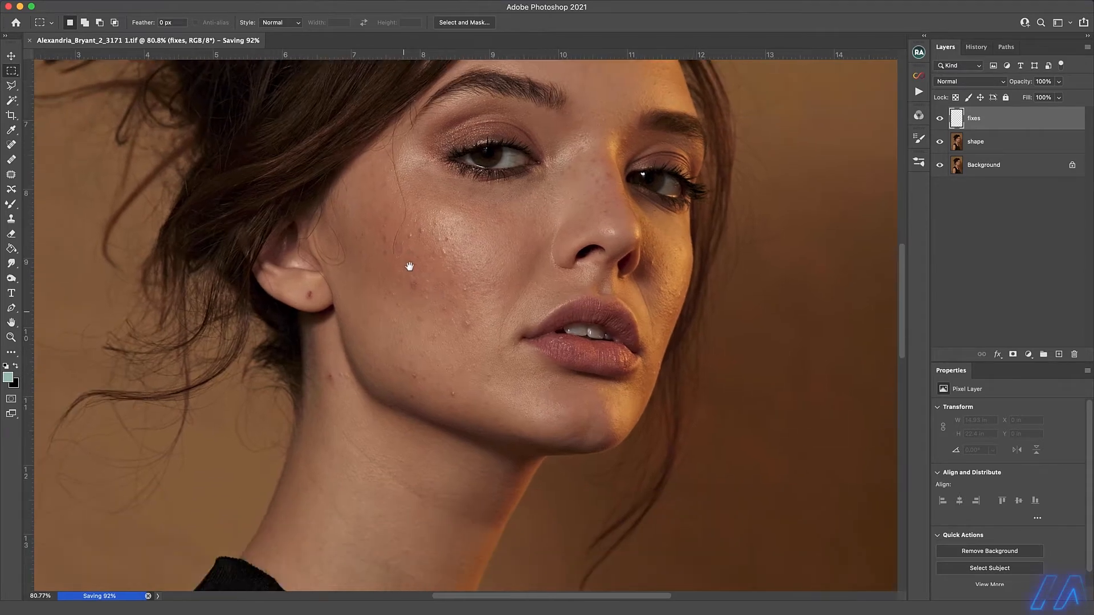
{"action": "left_click_drag", "start_coordinate": [333, 315], "coordinate": [352, 282]}
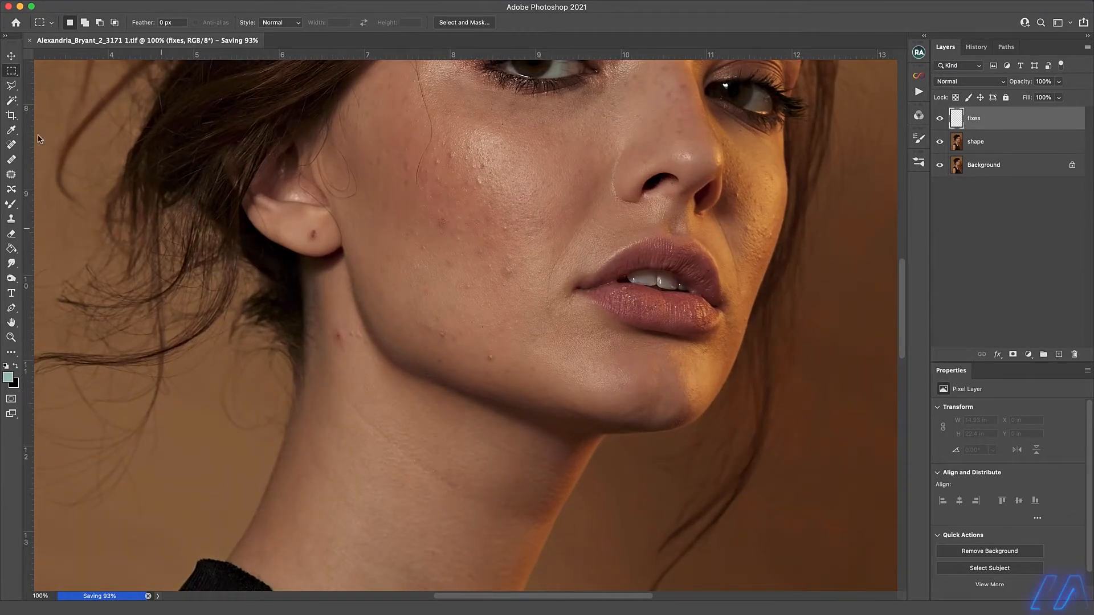
{"action": "left_click", "coordinate": [11, 160]}
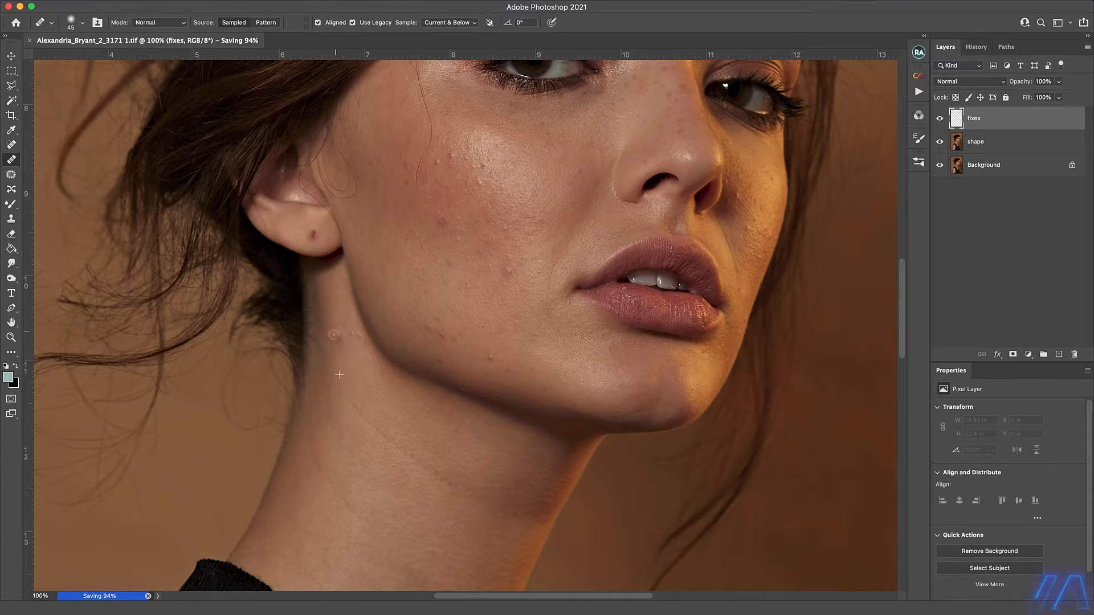
{"action": "left_click_drag", "start_coordinate": [334, 335], "coordinate": [341, 346]}
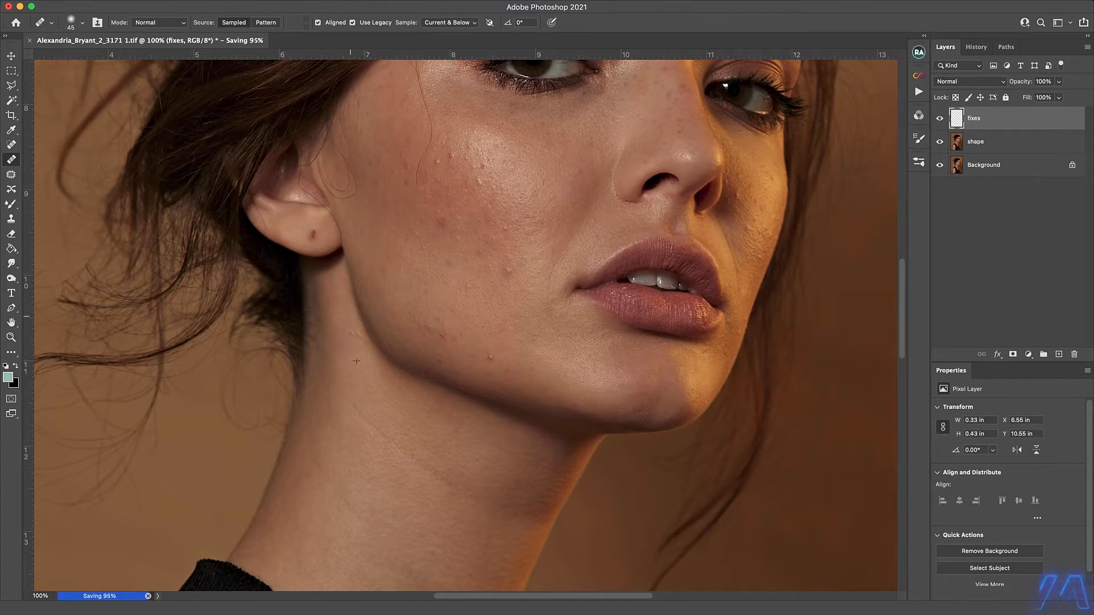
{"action": "left_click", "coordinate": [348, 315]}
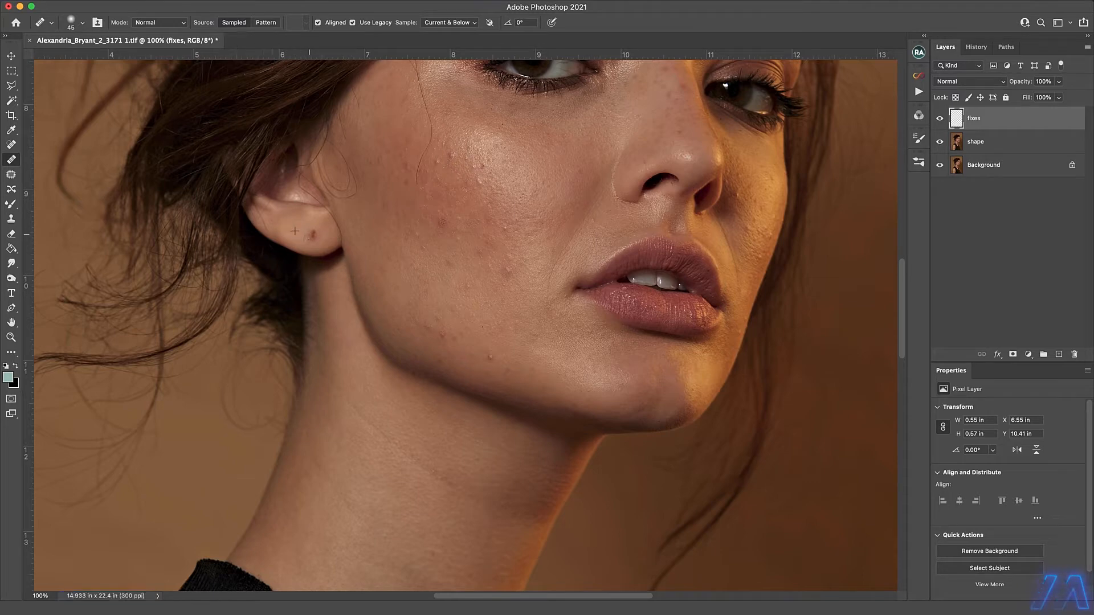
Heal the piercing mark on the earlobe and the small blemishes on the chin and far cheek.
{"action": "left_click", "coordinate": [313, 234]}
{"action": "left_click", "coordinate": [588, 407]}
{"action": "left_click", "coordinate": [746, 245]}
Remove the long stray hair running down the near cheek beside the eye with the content-aware Spot Healing Brush.
{"action": "left_click_drag", "start_coordinate": [432, 74], "coordinate": [422, 156]}
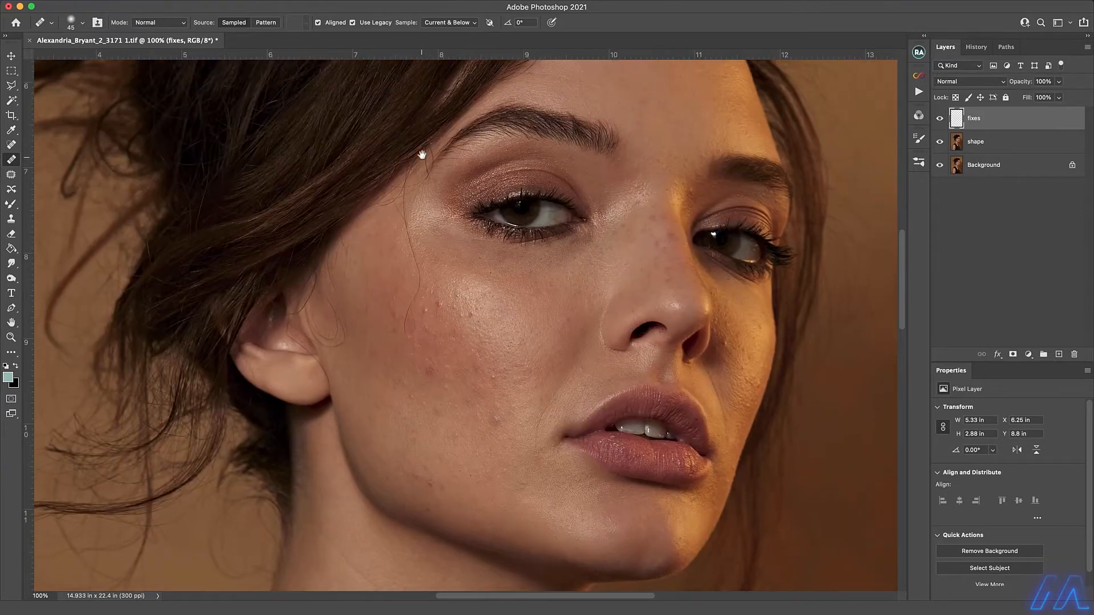
{"action": "key", "text": "j"}
{"action": "left_click", "coordinate": [427, 231], "text": "super"}
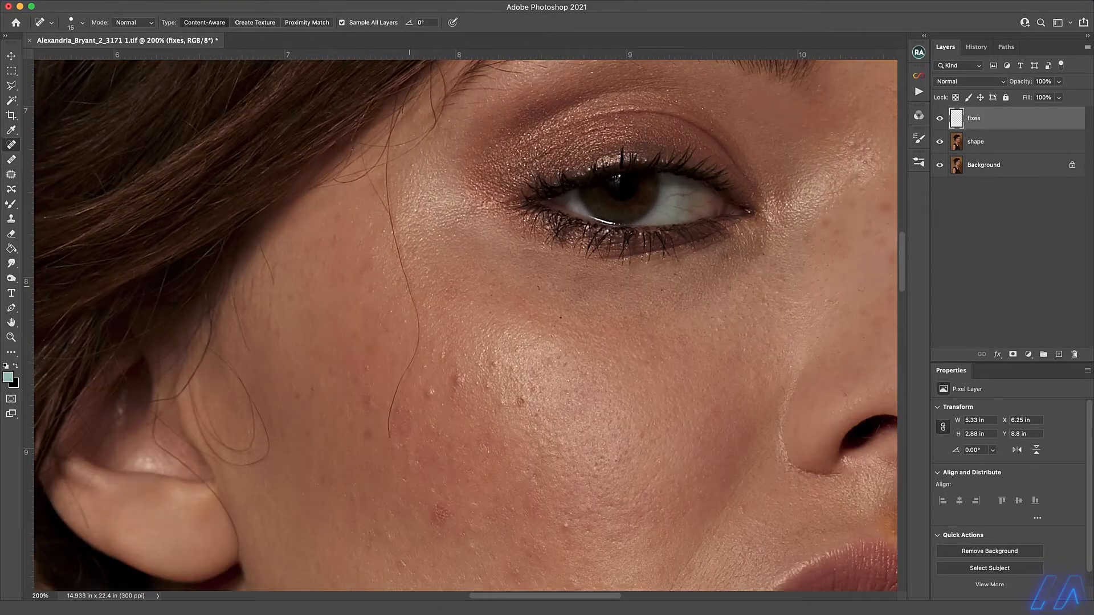
{"action": "left_click_drag", "start_coordinate": [389, 438], "coordinate": [418, 353]}
{"action": "left_click_drag", "start_coordinate": [400, 391], "coordinate": [393, 413]}
{"action": "left_click_drag", "start_coordinate": [396, 254], "coordinate": [420, 366]}
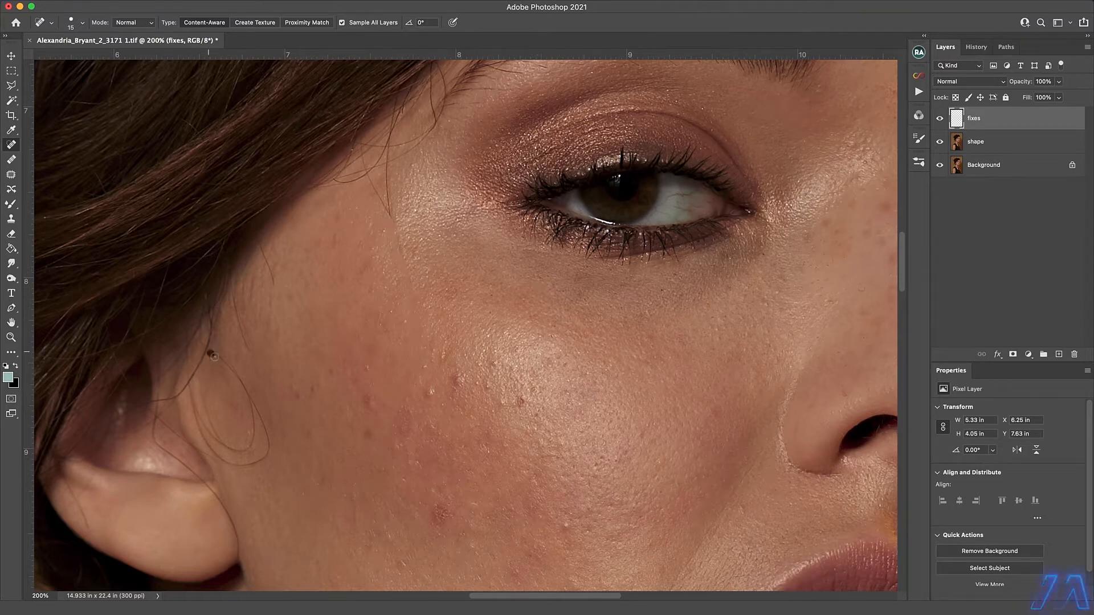
Remove the looping stray hairs in front of the ear and across the ear.
{"action": "mouse_move", "coordinate": [213, 356]}
{"action": "left_mouse_down"}
{"action": "mouse_move", "coordinate": [250, 410]}
{"action": "mouse_move", "coordinate": [245, 452]}
{"action": "left_mouse_up"}
{"action": "mouse_move", "coordinate": [266, 396]}
{"action": "left_mouse_down"}
{"action": "mouse_move", "coordinate": [250, 464]}
{"action": "mouse_move", "coordinate": [210, 448]}
{"action": "mouse_move", "coordinate": [190, 388]}
{"action": "mouse_move", "coordinate": [156, 397]}
{"action": "mouse_move", "coordinate": [156, 443]}
{"action": "mouse_move", "coordinate": [197, 477]}
{"action": "mouse_move", "coordinate": [235, 534]}
{"action": "mouse_move", "coordinate": [155, 417]}
{"action": "left_mouse_up"}
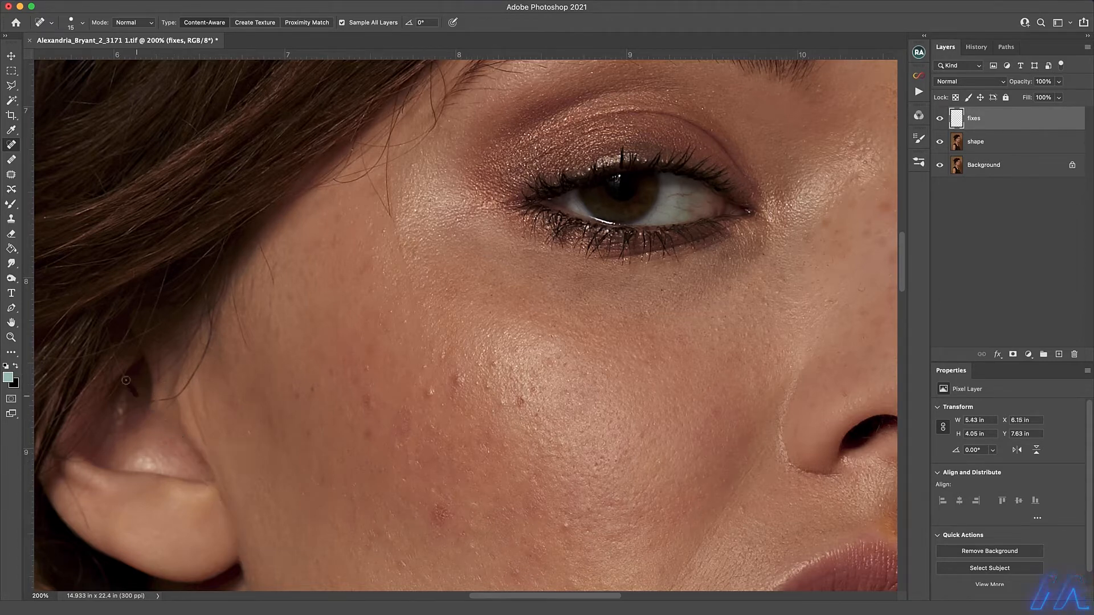
{"action": "left_click_drag", "start_coordinate": [58, 467], "coordinate": [68, 490]}
{"action": "left_click_drag", "start_coordinate": [242, 277], "coordinate": [233, 325]}
Remove the stray hairs crossing the temple between the hairline and the tail of the near eyebrow.
{"action": "left_click_drag", "start_coordinate": [371, 261], "coordinate": [361, 432]}
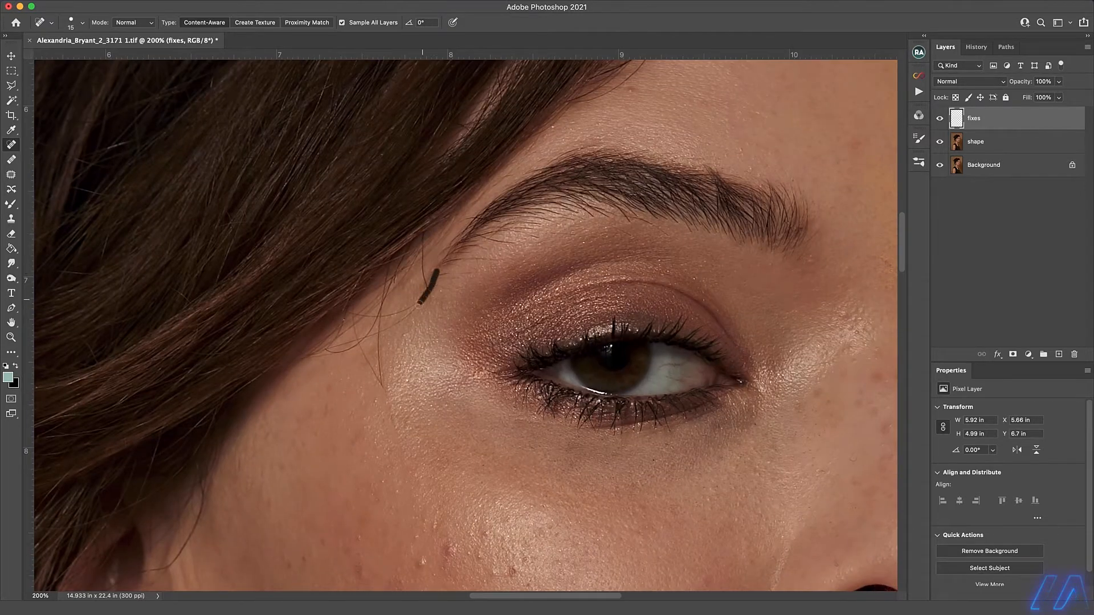
{"action": "left_click_drag", "start_coordinate": [388, 264], "coordinate": [381, 390]}
{"action": "mouse_move", "coordinate": [411, 307]}
{"action": "left_mouse_down"}
{"action": "mouse_move", "coordinate": [357, 314]}
{"action": "mouse_move", "coordinate": [354, 342]}
{"action": "left_mouse_up"}
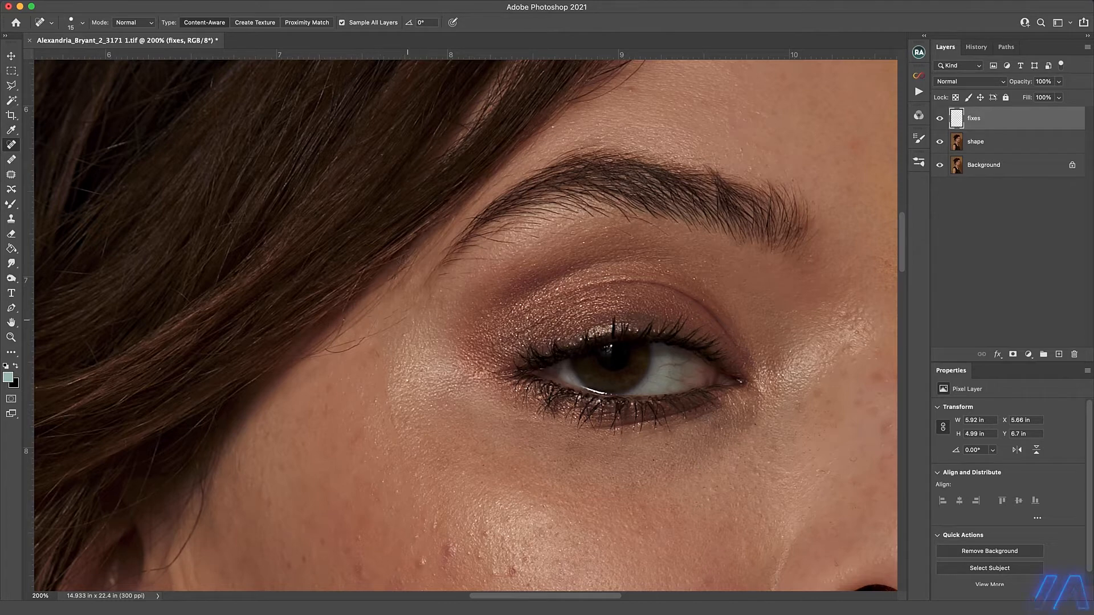
{"action": "left_click_drag", "start_coordinate": [408, 321], "coordinate": [331, 352]}
Configure the Clone Stamp with a brush size of 15 and a flow of 43%.
{"action": "left_click_drag", "start_coordinate": [520, 190], "coordinate": [510, 204]}
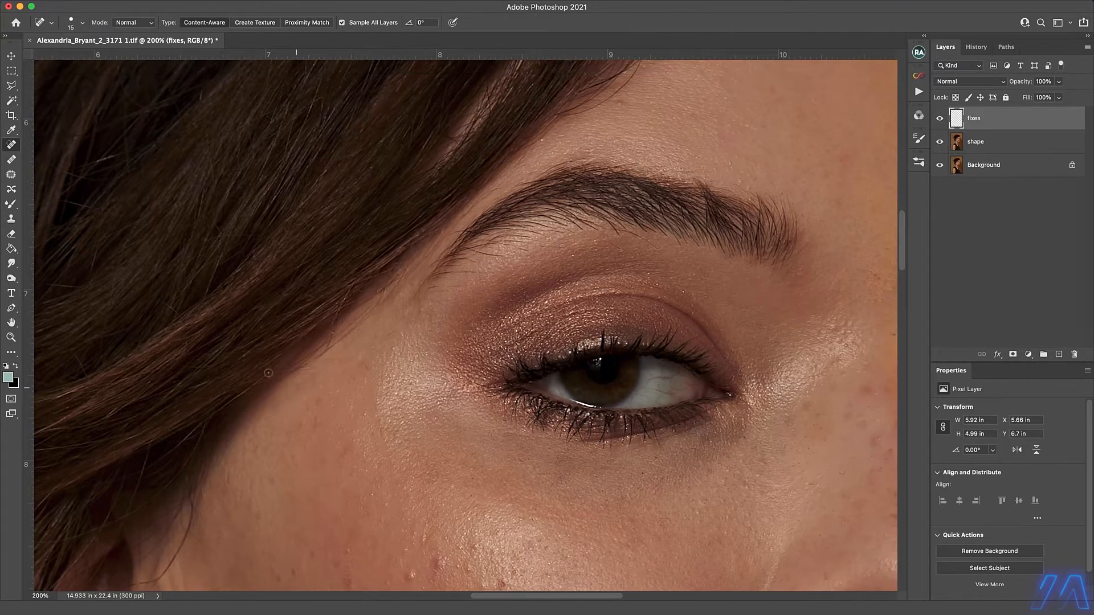
{"action": "key", "text": "s"}
{"action": "left_click", "coordinate": [80, 18]}
{"action": "left_click", "coordinate": [42, 192]}
{"action": "left_click", "coordinate": [522, 34]}
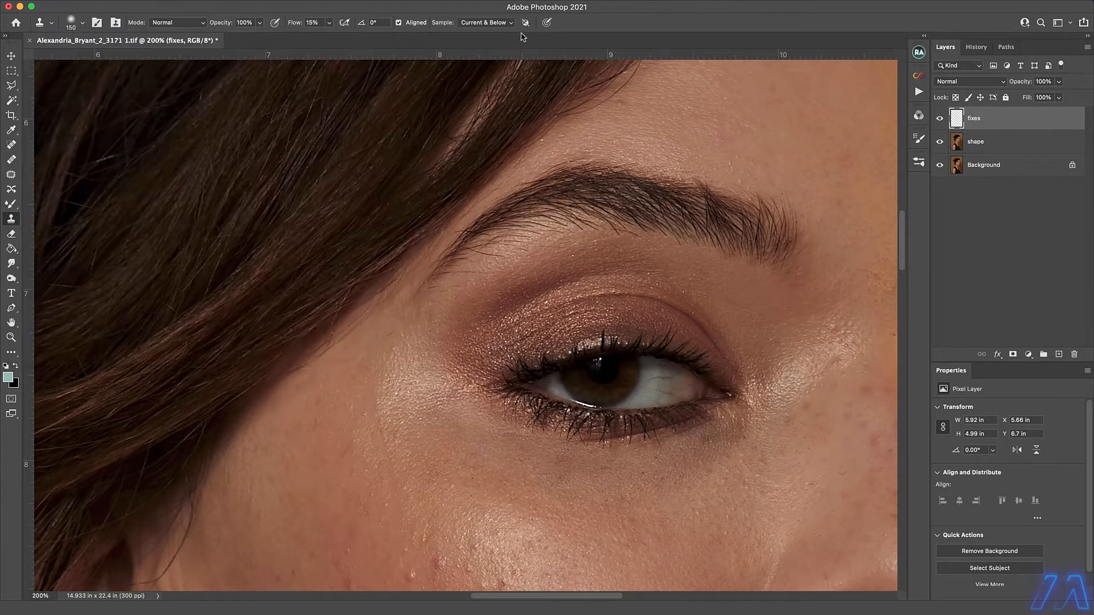
{"action": "key", "text": "bracketleft"}
{"action": "key", "text": "bracketleft"}
{"action": "key", "text": "bracketleft"}
{"action": "key", "text": "bracketleft"}
{"action": "key", "text": "bracketleft"}
{"action": "key", "text": "bracketleft"}
{"action": "key", "text": "bracketleft"}
{"action": "key", "text": "bracketleft"}
{"action": "key", "text": "bracketleft"}
{"action": "key", "text": "bracketleft"}
{"action": "key", "text": "bracketleft"}
{"action": "key", "text": "bracketleft"}
{"action": "key", "text": "bracketleft"}
{"action": "left_click_drag", "start_coordinate": [329, 22], "coordinate": [341, 36]}
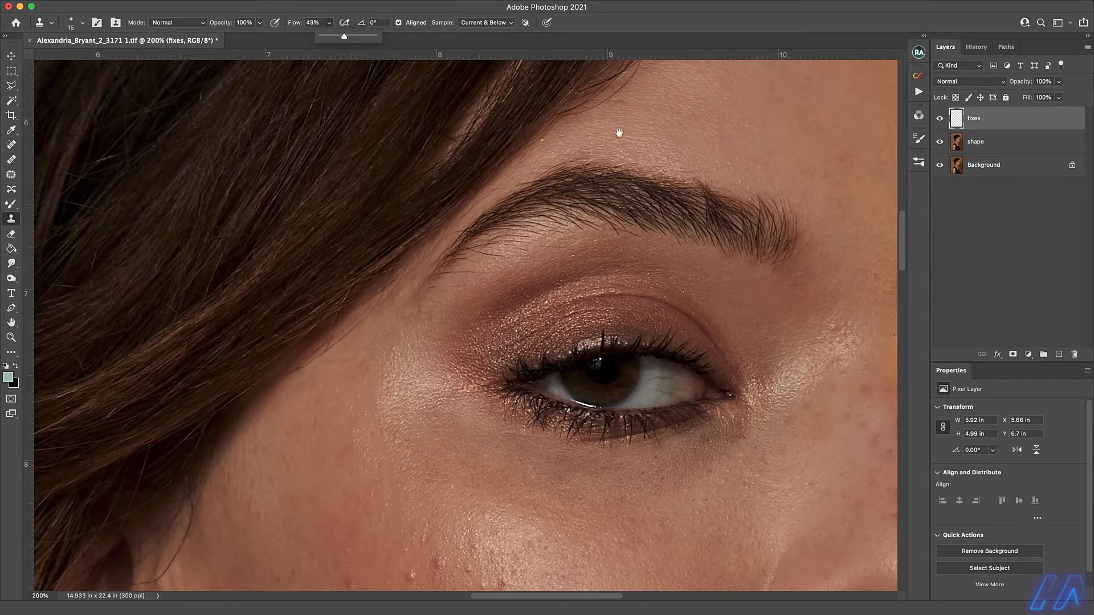
Remove the long stray hair and the large hair loops across the middle of the forehead with the Spot Healing Brush.
{"action": "left_click_drag", "start_coordinate": [618, 132], "coordinate": [353, 378]}
{"action": "key", "text": "j"}
{"action": "mouse_move", "coordinate": [720, 218]}
{"action": "left_mouse_down"}
{"action": "mouse_move", "coordinate": [674, 255]}
{"action": "mouse_move", "coordinate": [578, 281]}
{"action": "left_mouse_up"}
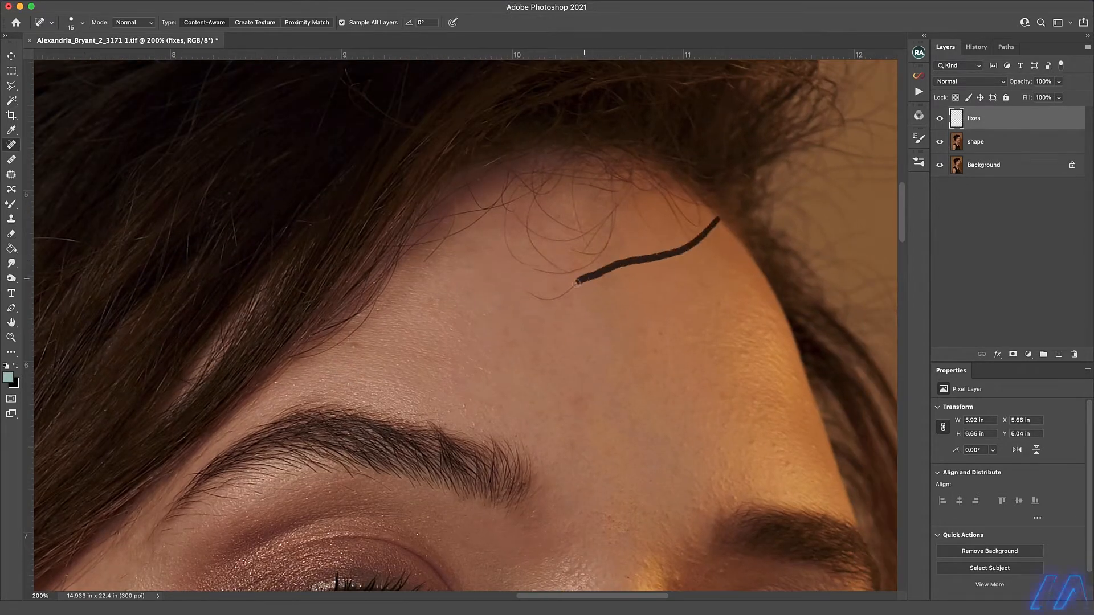
{"action": "left_click_drag", "start_coordinate": [458, 196], "coordinate": [449, 219]}
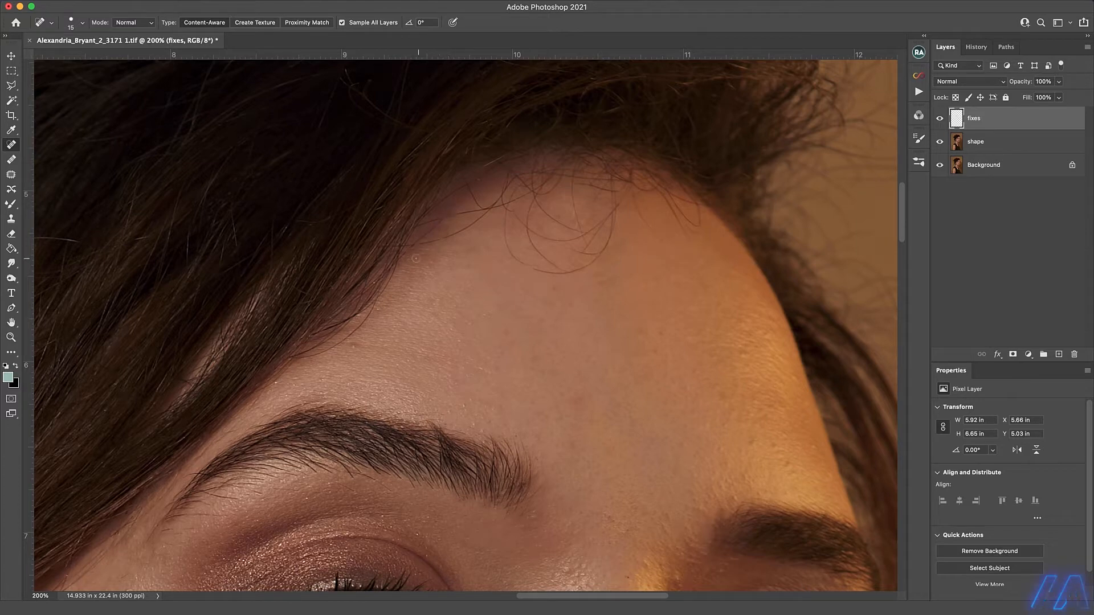
{"action": "mouse_move", "coordinate": [519, 187]}
{"action": "left_mouse_down"}
{"action": "mouse_move", "coordinate": [502, 234]}
{"action": "mouse_move", "coordinate": [550, 272]}
{"action": "left_mouse_up"}
{"action": "left_click_drag", "start_coordinate": [616, 214], "coordinate": [541, 301]}
{"action": "mouse_move", "coordinate": [531, 194]}
{"action": "left_mouse_down"}
{"action": "mouse_move", "coordinate": [559, 272]}
{"action": "mouse_move", "coordinate": [533, 230]}
{"action": "left_mouse_up"}
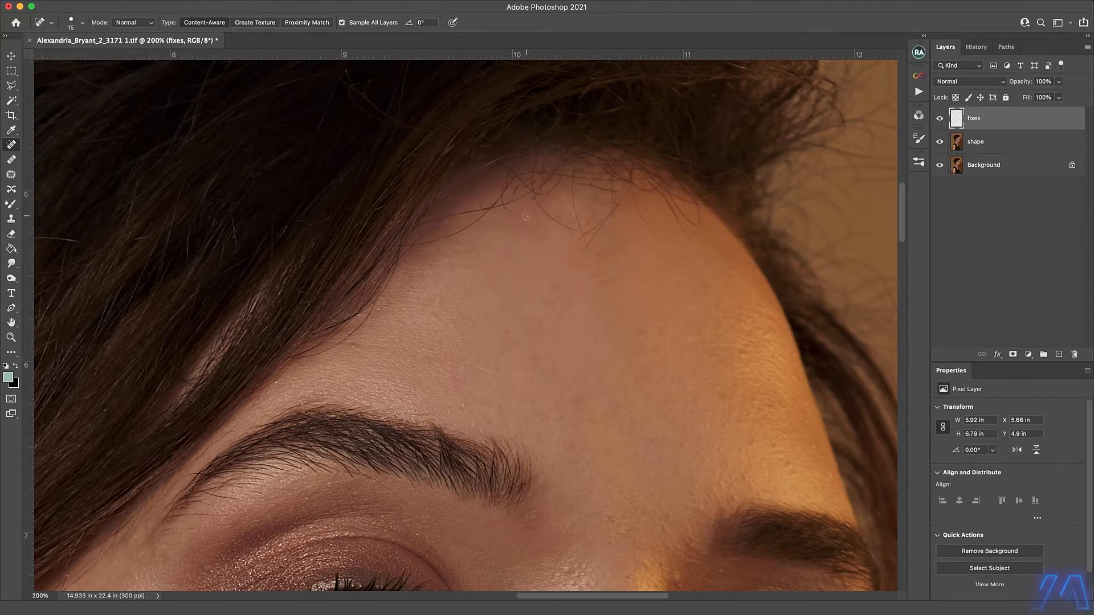
Remove the remaining curled hairs on the upper forehead and those hanging from both sides of the hairline.
{"action": "left_click_drag", "start_coordinate": [627, 193], "coordinate": [585, 248]}
{"action": "left_click_drag", "start_coordinate": [581, 166], "coordinate": [569, 198]}
{"action": "left_click_drag", "start_coordinate": [645, 177], "coordinate": [681, 219]}
{"action": "mouse_move", "coordinate": [502, 201]}
{"action": "left_mouse_down"}
{"action": "mouse_move", "coordinate": [431, 244]}
{"action": "mouse_move", "coordinate": [423, 227]}
{"action": "left_mouse_up"}
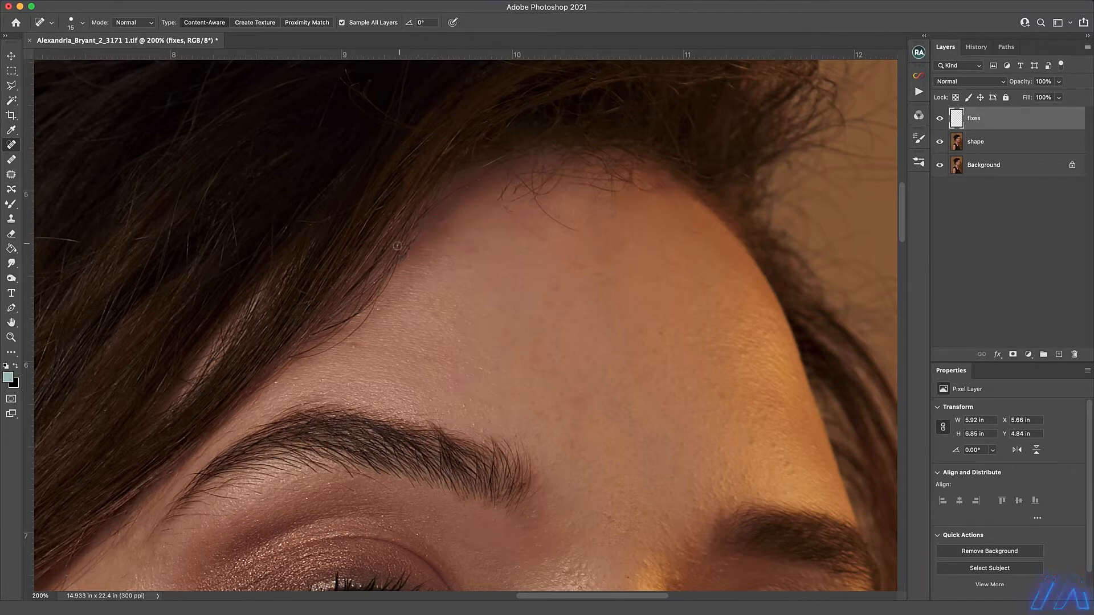
Clean up the short flyaway hairs and leftover marks along the top of the forehead's hairline.
{"action": "left_click_drag", "start_coordinate": [503, 163], "coordinate": [441, 204]}
{"action": "mouse_move", "coordinate": [514, 157]}
{"action": "left_mouse_down"}
{"action": "mouse_move", "coordinate": [535, 165]}
{"action": "mouse_move", "coordinate": [557, 230]}
{"action": "left_mouse_up"}
{"action": "left_click_drag", "start_coordinate": [564, 165], "coordinate": [523, 195]}
{"action": "mouse_move", "coordinate": [627, 188]}
{"action": "left_mouse_down"}
{"action": "mouse_move", "coordinate": [582, 185]}
{"action": "mouse_move", "coordinate": [558, 165]}
{"action": "left_mouse_up"}
{"action": "left_click_drag", "start_coordinate": [672, 191], "coordinate": [612, 174]}
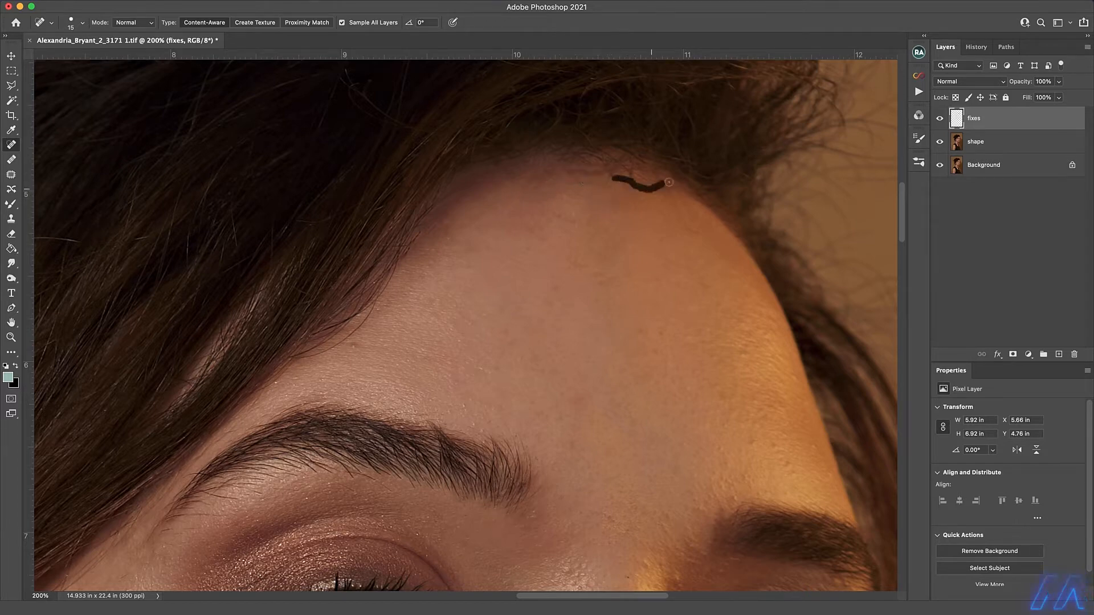
{"action": "left_click", "coordinate": [616, 172]}
{"action": "left_click", "coordinate": [533, 177]}
{"action": "left_click", "coordinate": [527, 226]}
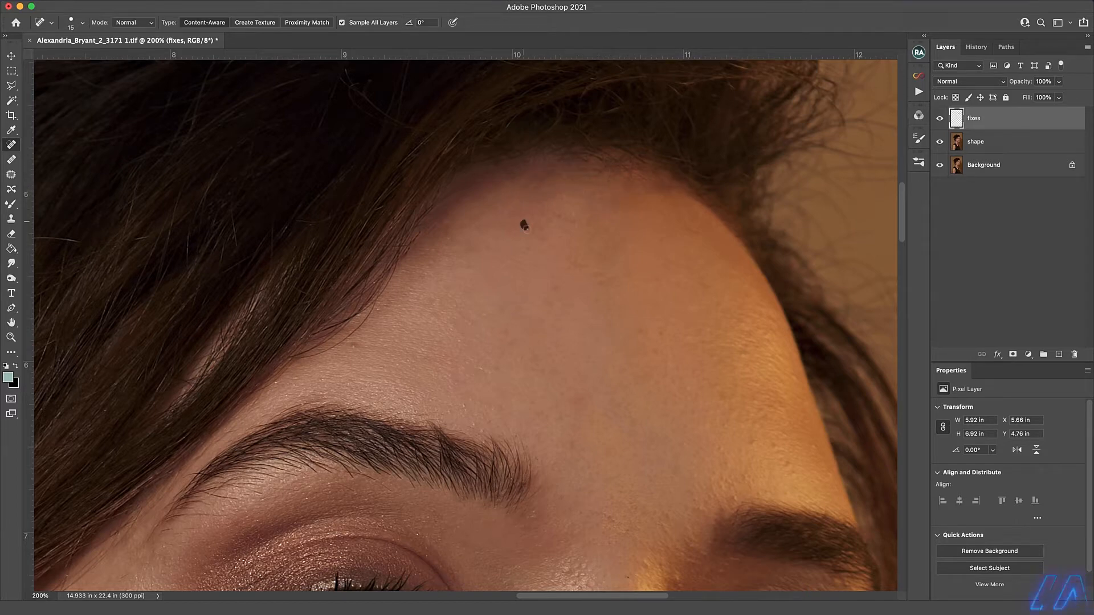
Heal the small spots and uneven patches on the upper forehead with the Healing Brush.
{"action": "left_click", "coordinate": [12, 159]}
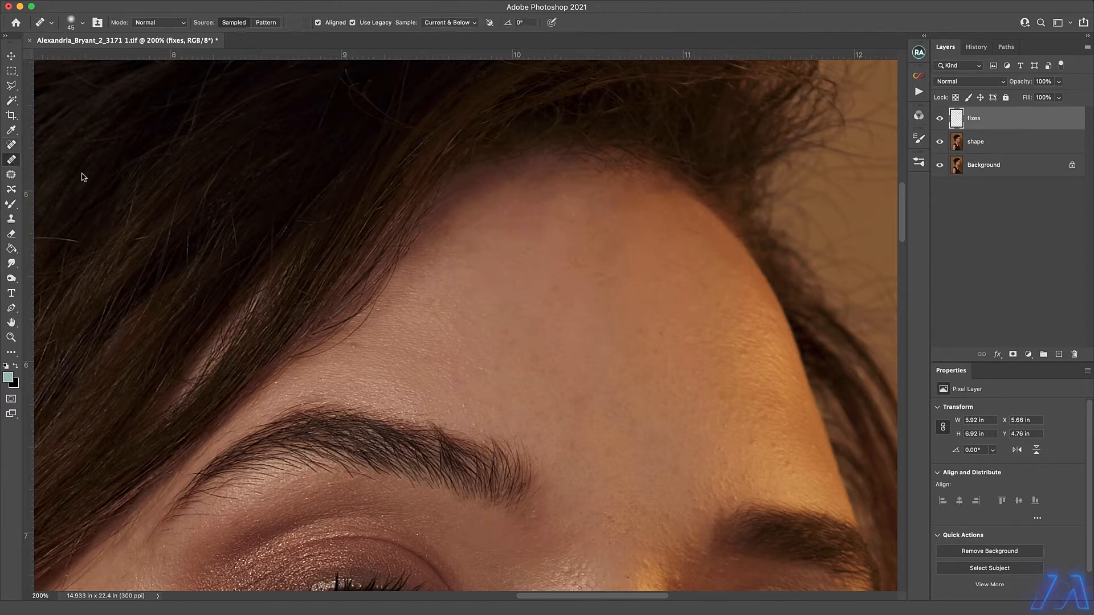
{"action": "left_click", "coordinate": [495, 261], "text": "alt"}
{"action": "left_click", "coordinate": [681, 199]}
{"action": "left_click", "coordinate": [705, 250], "text": "alt"}
{"action": "left_click", "coordinate": [666, 243]}
Heal the small bumps on the brightly lit side of the forehead using a brush size of 30.
{"action": "left_click_drag", "start_coordinate": [665, 328], "coordinate": [548, 210]}
{"action": "left_click", "coordinate": [685, 303], "text": "alt"}
{"action": "left_click", "coordinate": [695, 349]}
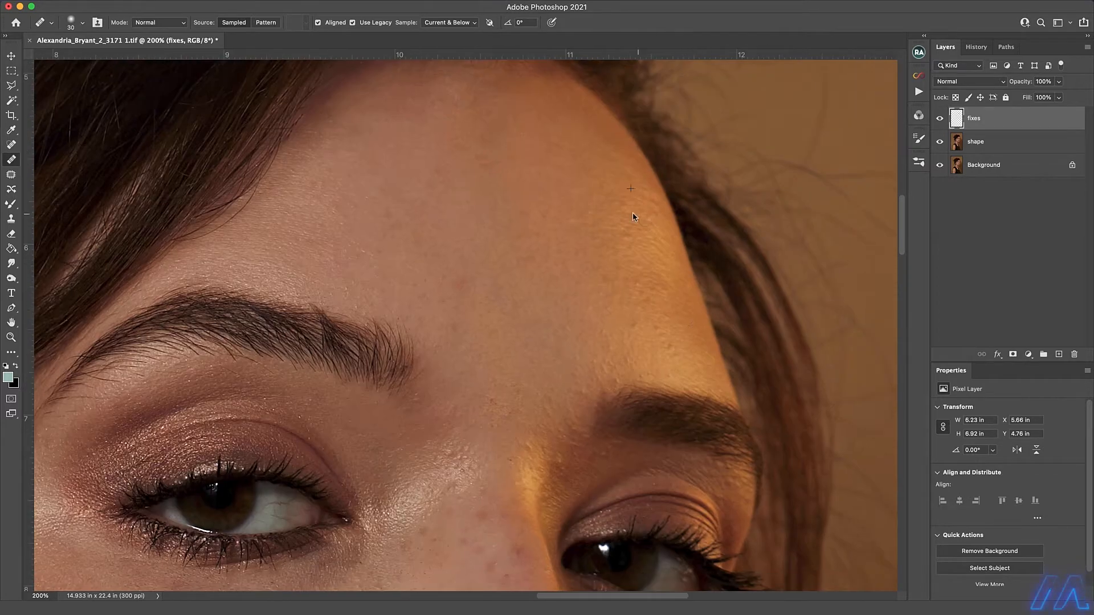
{"action": "left_click", "coordinate": [656, 312], "text": "alt"}
{"action": "left_click", "coordinate": [659, 334]}
Heal the small marks between the far eyebrow's outer end and the eyelid.
{"action": "left_click_drag", "start_coordinate": [574, 460], "coordinate": [573, 337]}
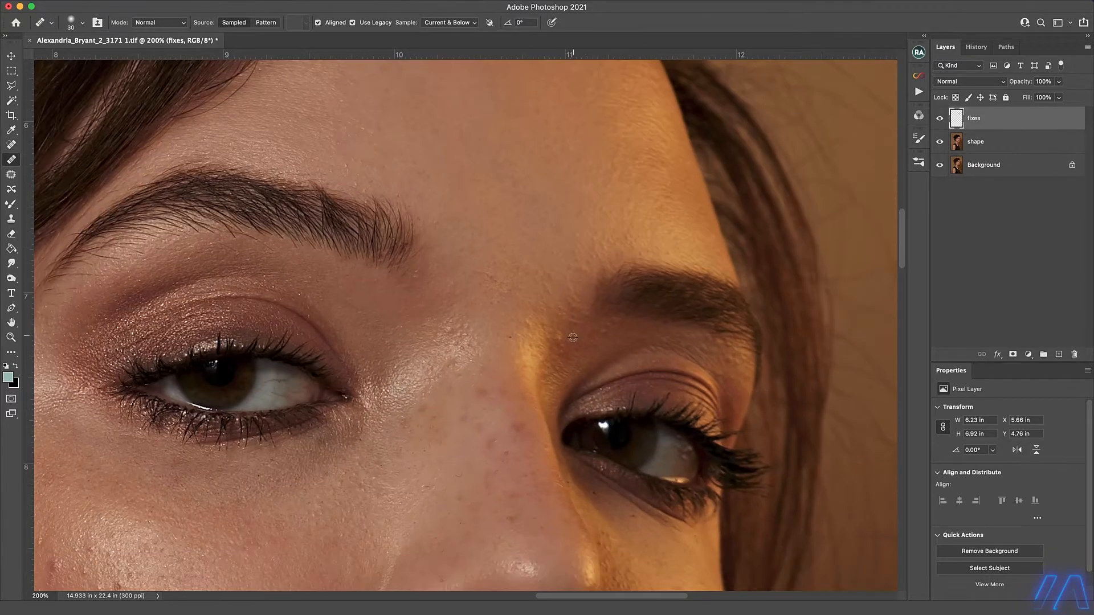
{"action": "left_click", "coordinate": [710, 342], "text": "alt"}
{"action": "left_click", "coordinate": [732, 362]}
Heal the red blemishes on the lower cheek beside the corner of the mouth.
{"action": "scroll", "coordinate": [430, 352], "scroll_direction": "down", "scroll_amount": 6}
{"action": "scroll", "coordinate": [430, 352], "scroll_direction": "left", "scroll_amount": 10}
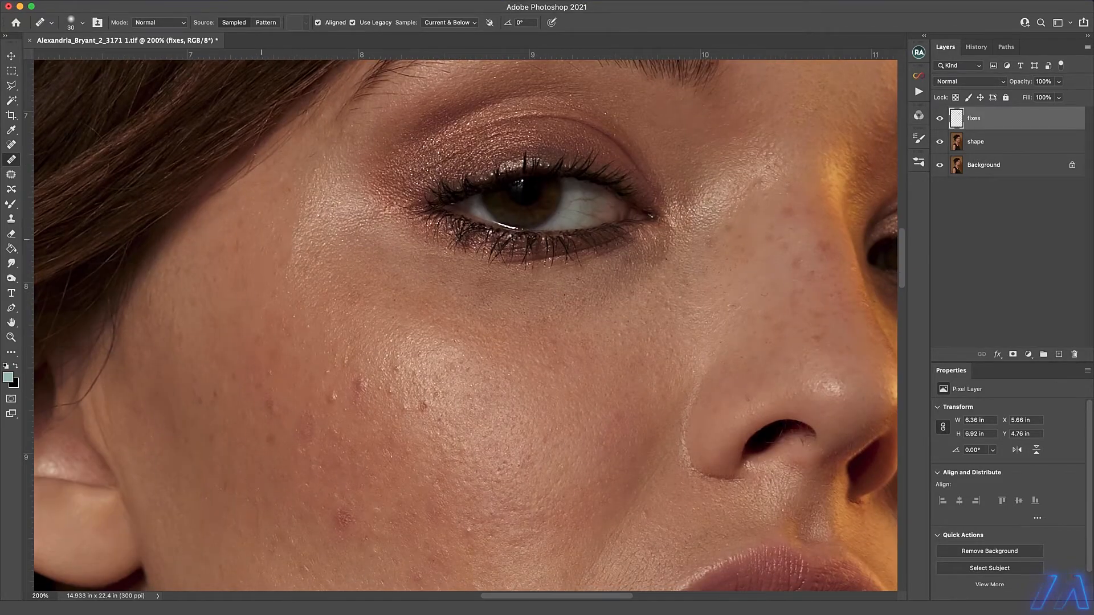
{"action": "scroll", "coordinate": [464, 391], "scroll_direction": "down", "scroll_amount": 5}
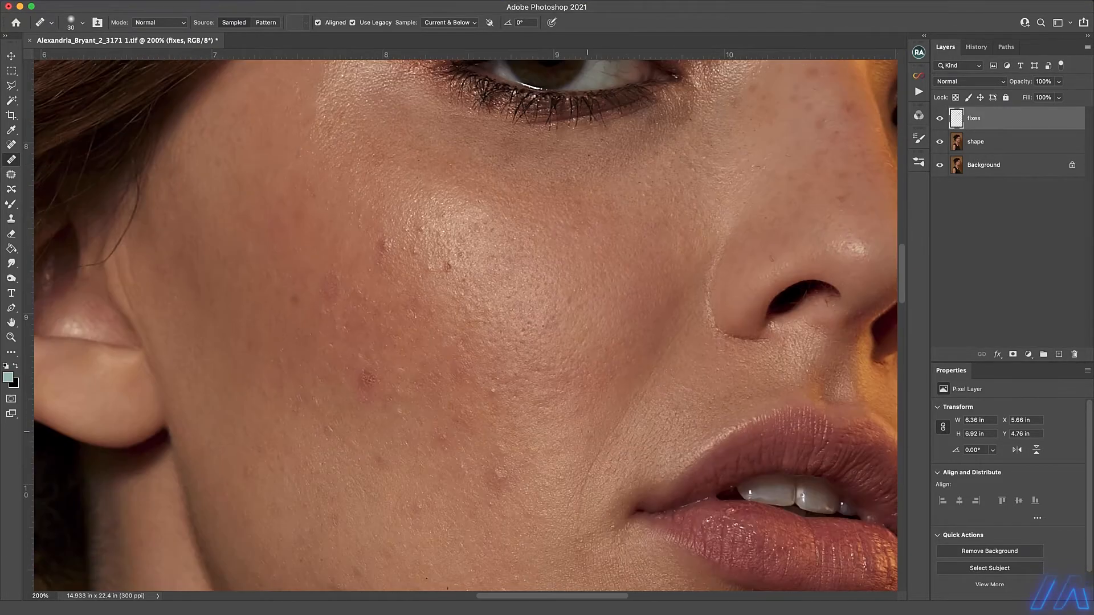
{"action": "scroll", "coordinate": [464, 391], "scroll_direction": "left", "scroll_amount": 1}
{"action": "left_click", "coordinate": [376, 463]}
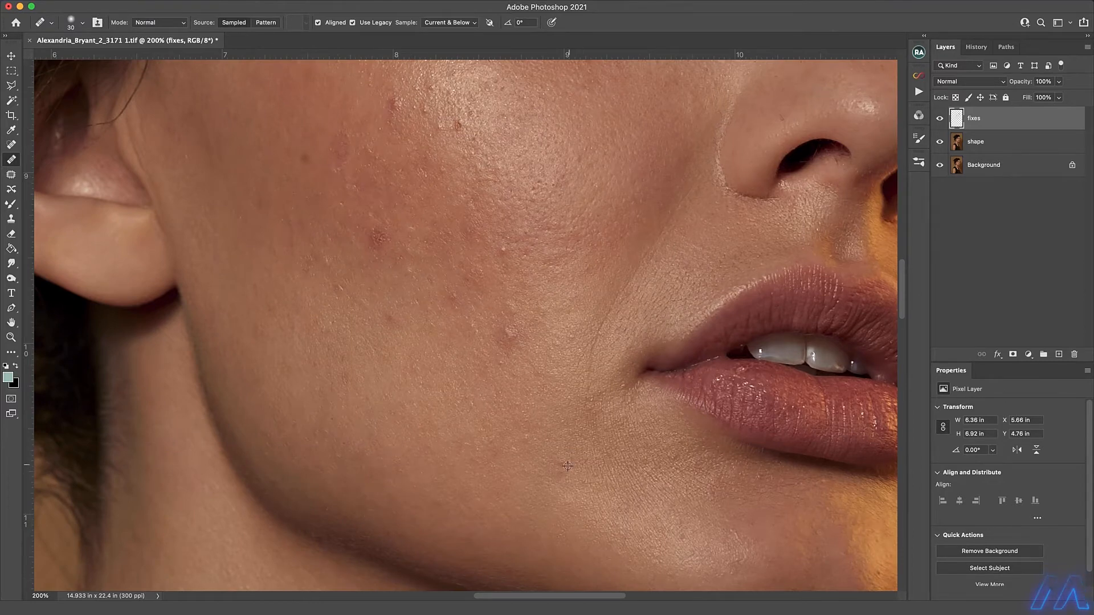
{"action": "left_click", "coordinate": [512, 339]}
{"action": "left_click", "coordinate": [390, 319]}
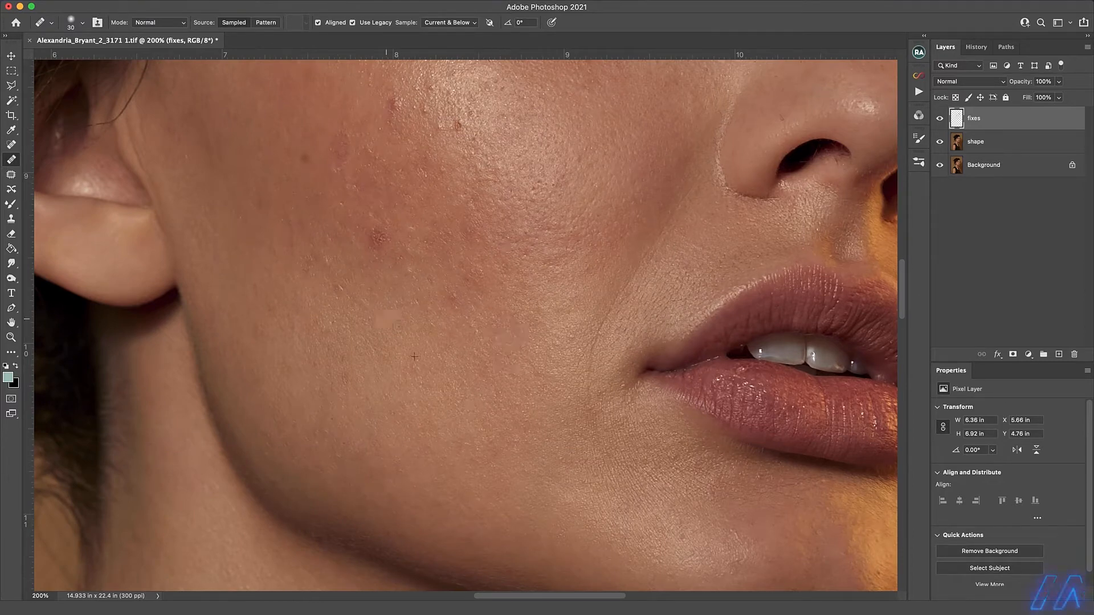
Heal the dark spots and reddish blemishes on the cheekbone below the near eye.
{"action": "scroll", "coordinate": [344, 171], "scroll_direction": "up", "scroll_amount": 2}
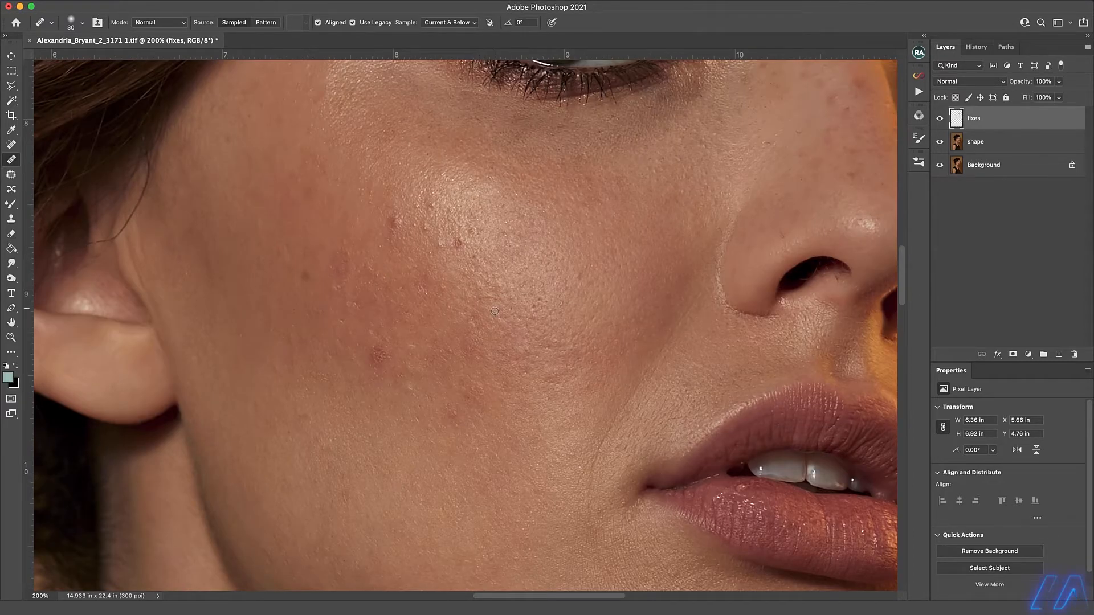
{"action": "left_click", "coordinate": [394, 222]}
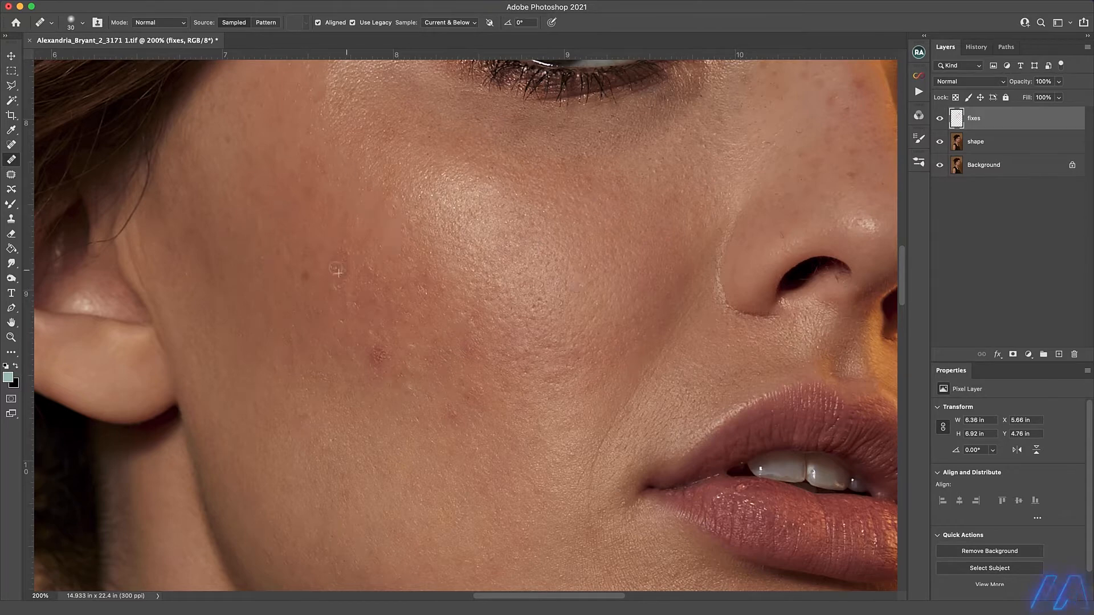
{"action": "left_click", "coordinate": [379, 354]}
Heal the small dark spots scattered along the bridge of the nose.
{"action": "scroll", "coordinate": [366, 262], "scroll_direction": "up", "scroll_amount": 5}
{"action": "scroll", "coordinate": [366, 263], "scroll_direction": "right", "scroll_amount": 5}
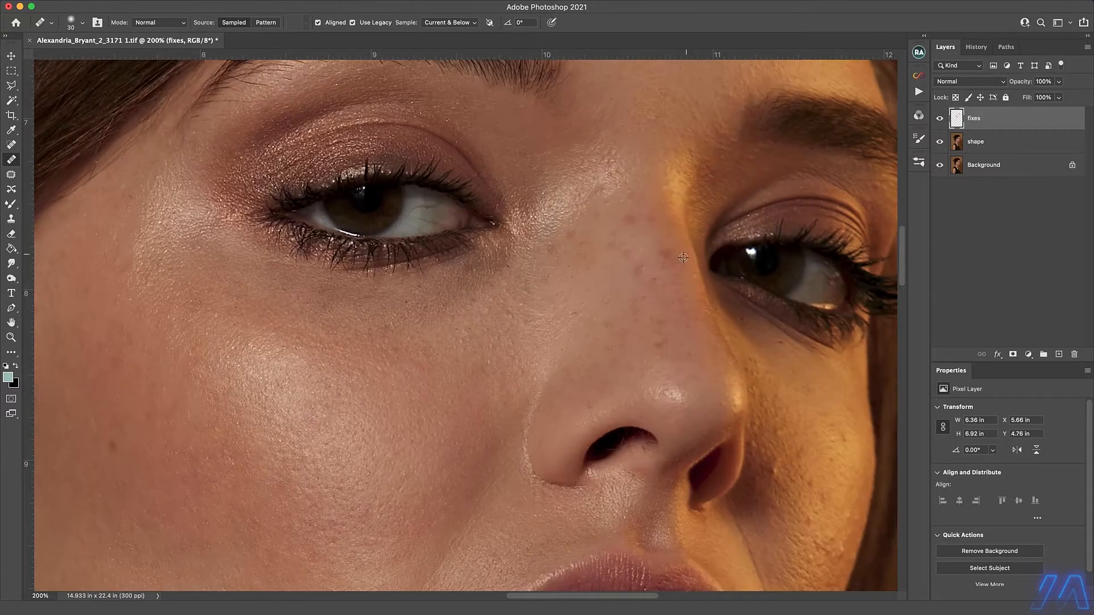
{"action": "scroll", "coordinate": [681, 321], "scroll_direction": "down", "scroll_amount": 5}
{"action": "scroll", "coordinate": [681, 321], "scroll_direction": "right", "scroll_amount": 3}
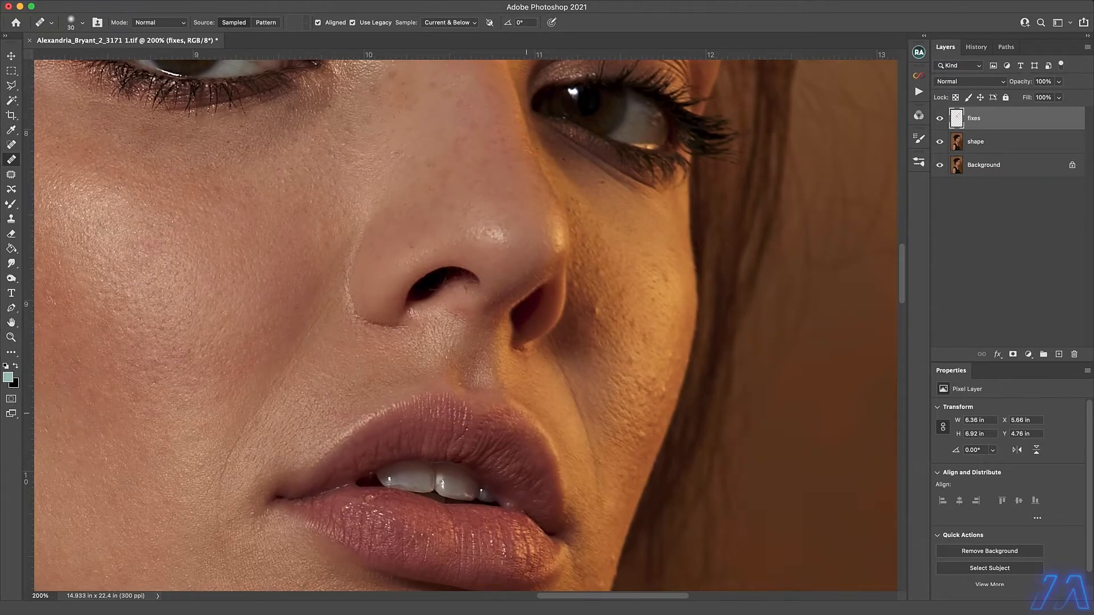
Heal the dark spot and the raised bumps on the brightly lit far cheek.
{"action": "scroll", "coordinate": [557, 447], "scroll_direction": "down", "scroll_amount": 3}
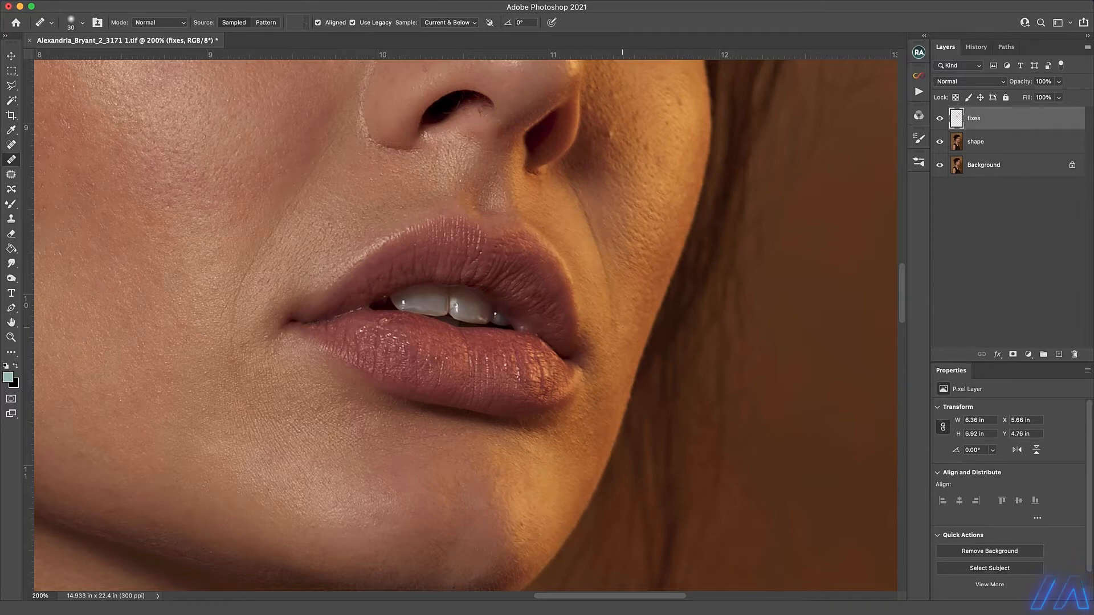
{"action": "scroll", "coordinate": [623, 327], "scroll_direction": "up", "scroll_amount": 3}
{"action": "scroll", "coordinate": [623, 327], "scroll_direction": "right", "scroll_amount": 2}
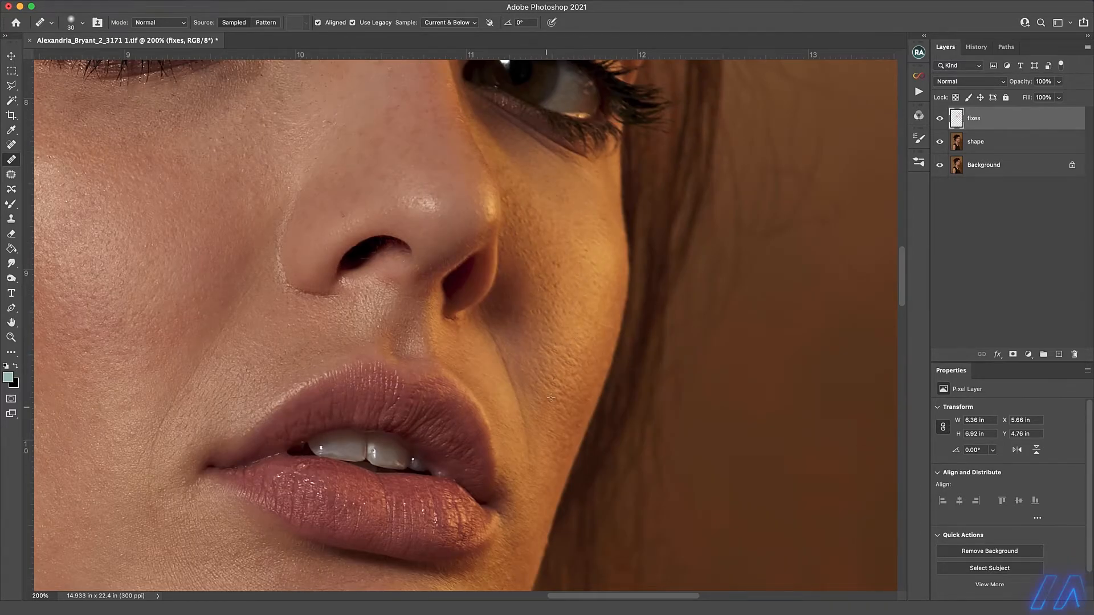
Heal the small marks on the chin and on the neck just below the jawline.
{"action": "scroll", "coordinate": [391, 344], "scroll_direction": "down", "scroll_amount": 3}
{"action": "scroll", "coordinate": [391, 344], "scroll_direction": "left", "scroll_amount": 1}
{"action": "left_click_drag", "start_coordinate": [410, 478], "coordinate": [694, 239]}
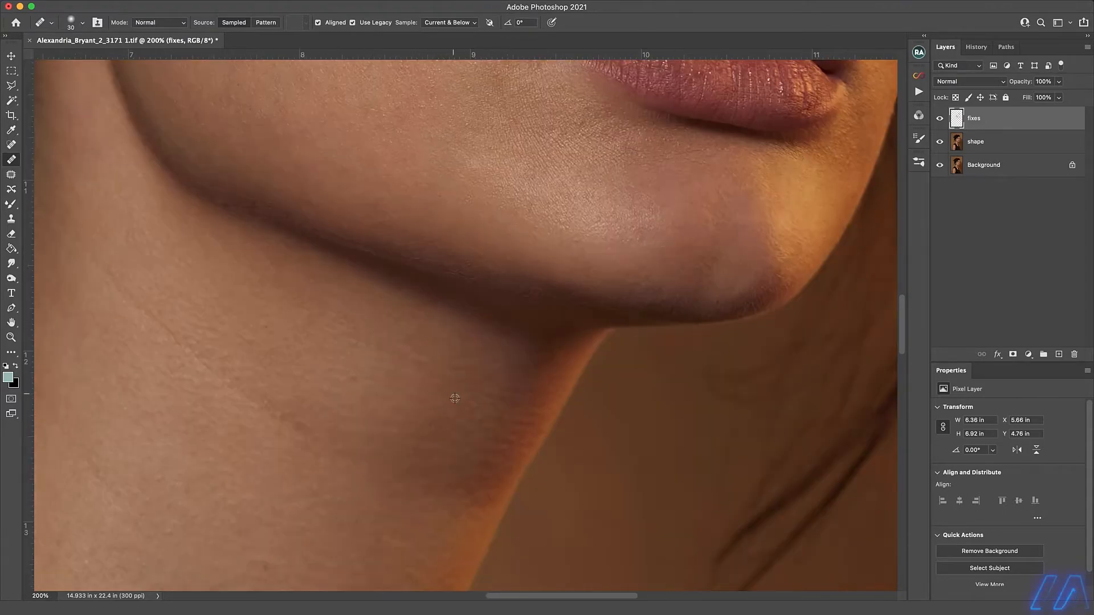
{"action": "left_click", "coordinate": [529, 429]}
{"action": "left_click_drag", "start_coordinate": [390, 424], "coordinate": [647, 385]}
{"action": "left_click", "coordinate": [633, 387]}
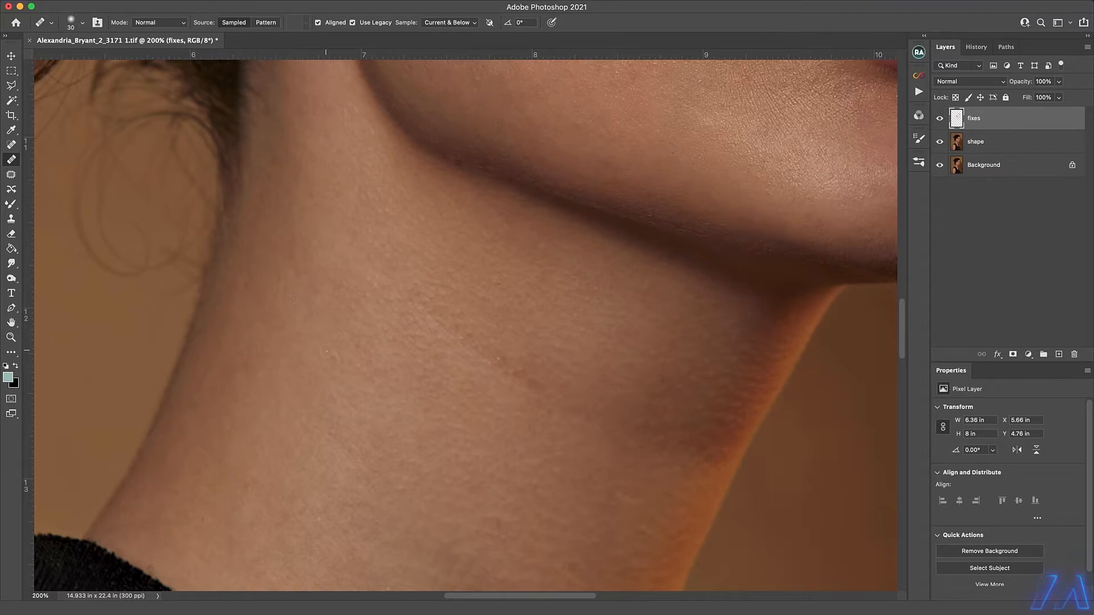
{"action": "left_click", "coordinate": [645, 437], "text": "alt"}
Heal the remaining small marks on the middle and lower neck down to the collar.
{"action": "key", "text": "super+plus"}
{"action": "key", "text": "super+plus"}
{"action": "left_click_drag", "start_coordinate": [659, 477], "coordinate": [351, 349]}
{"action": "key", "text": "super+minus"}
{"action": "key", "text": "super+minus"}
{"action": "left_click_drag", "start_coordinate": [439, 374], "coordinate": [552, 219]}
{"action": "left_click", "coordinate": [609, 428]}
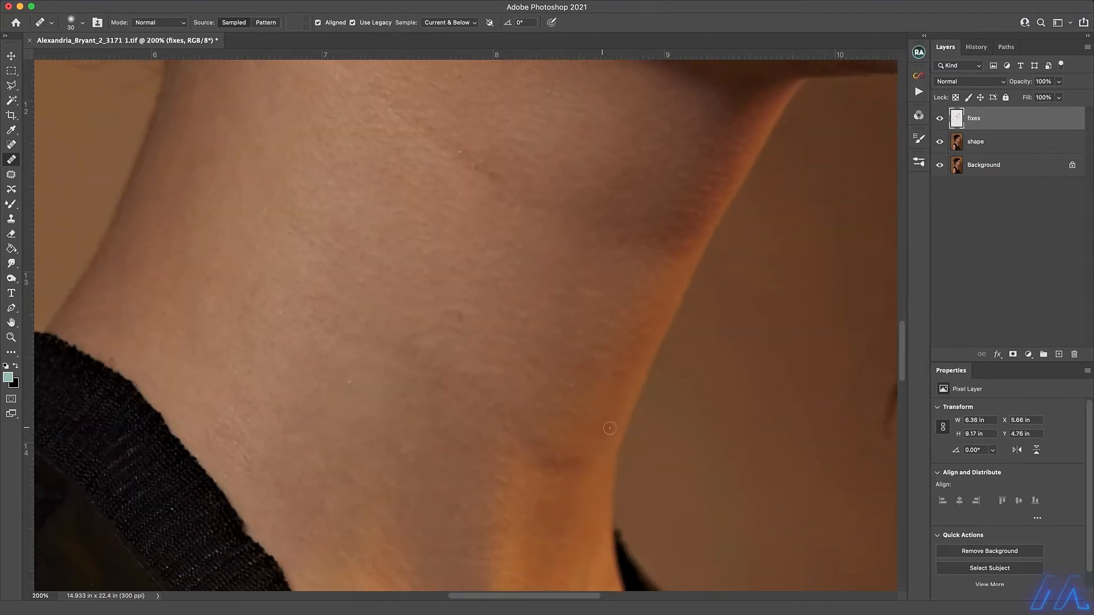
{"action": "left_click", "coordinate": [561, 500]}
{"action": "left_click_drag", "start_coordinate": [470, 316], "coordinate": [479, 211]}
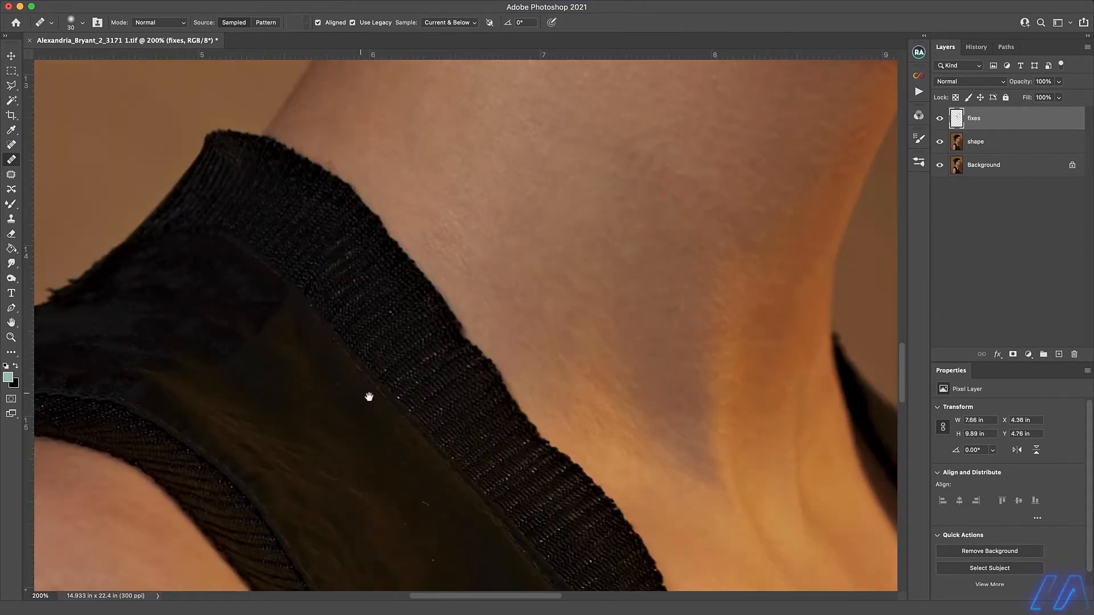
Remove the lint specks from the dark fabric of the top between the neckline and the armhole.
{"action": "scroll", "coordinate": [366, 396], "scroll_direction": "down", "scroll_amount": 10}
{"action": "scroll", "coordinate": [384, 308], "scroll_direction": "down", "scroll_amount": 3}
{"action": "left_click", "coordinate": [549, 353]}
{"action": "left_click", "coordinate": [549, 449]}
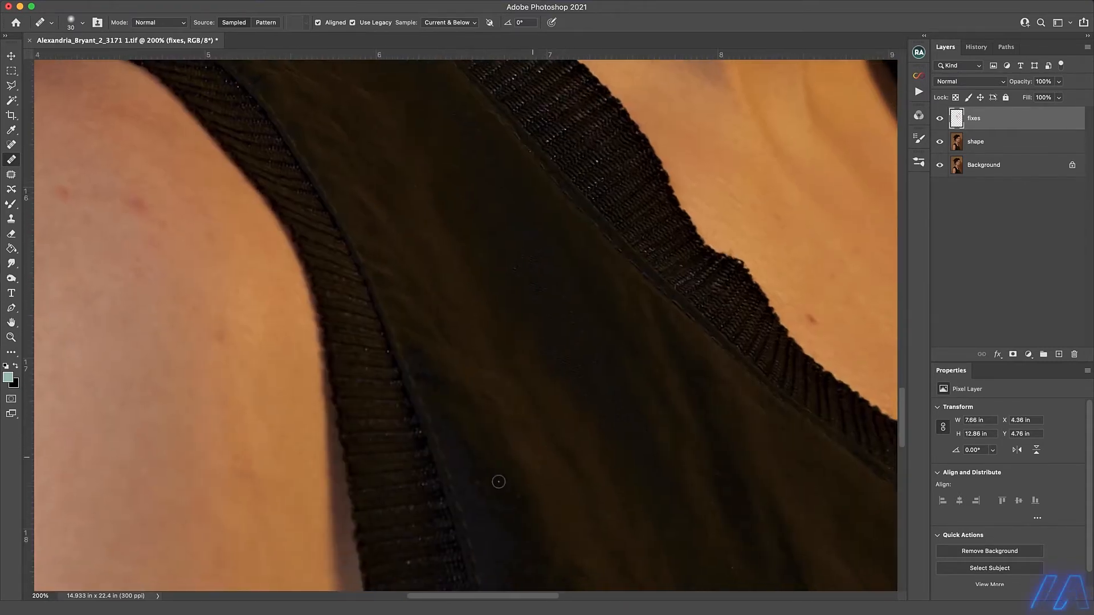
{"action": "left_click", "coordinate": [388, 352]}
{"action": "left_click", "coordinate": [421, 434]}
{"action": "left_click", "coordinate": [410, 563]}
Heal the dark mark on the chest beside the neckline and remove the specks from the lower front of the top.
{"action": "left_click_drag", "start_coordinate": [684, 326], "coordinate": [364, 351]}
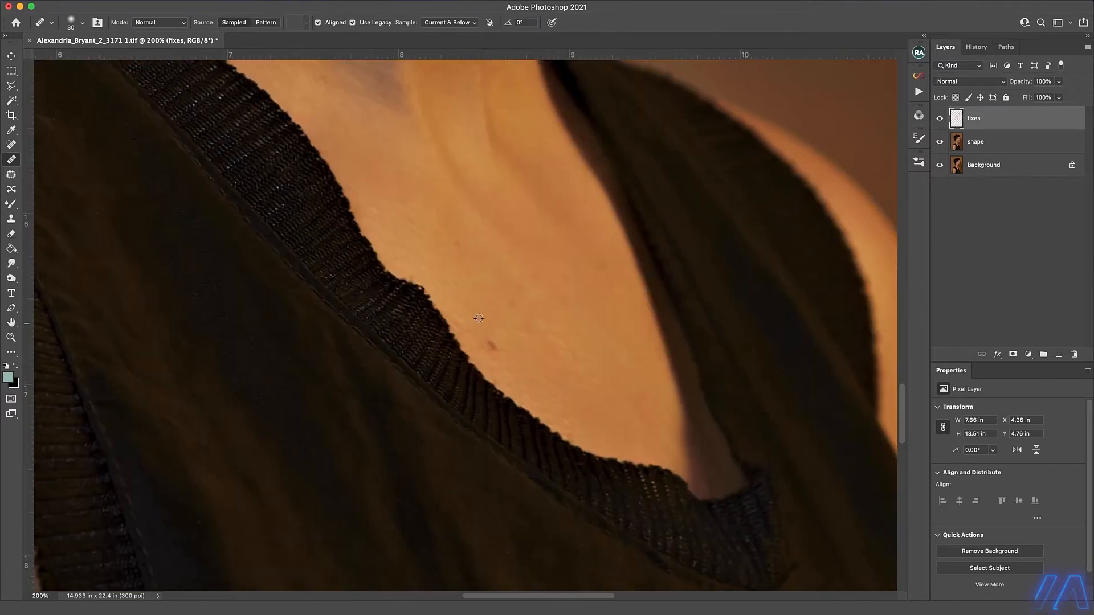
{"action": "left_click_drag", "start_coordinate": [573, 296], "coordinate": [450, 182]}
{"action": "left_click_drag", "start_coordinate": [456, 547], "coordinate": [450, 379]}
{"action": "left_click", "coordinate": [648, 457]}
{"action": "left_click_drag", "start_coordinate": [472, 414], "coordinate": [493, 152]}
{"action": "left_click", "coordinate": [614, 419]}
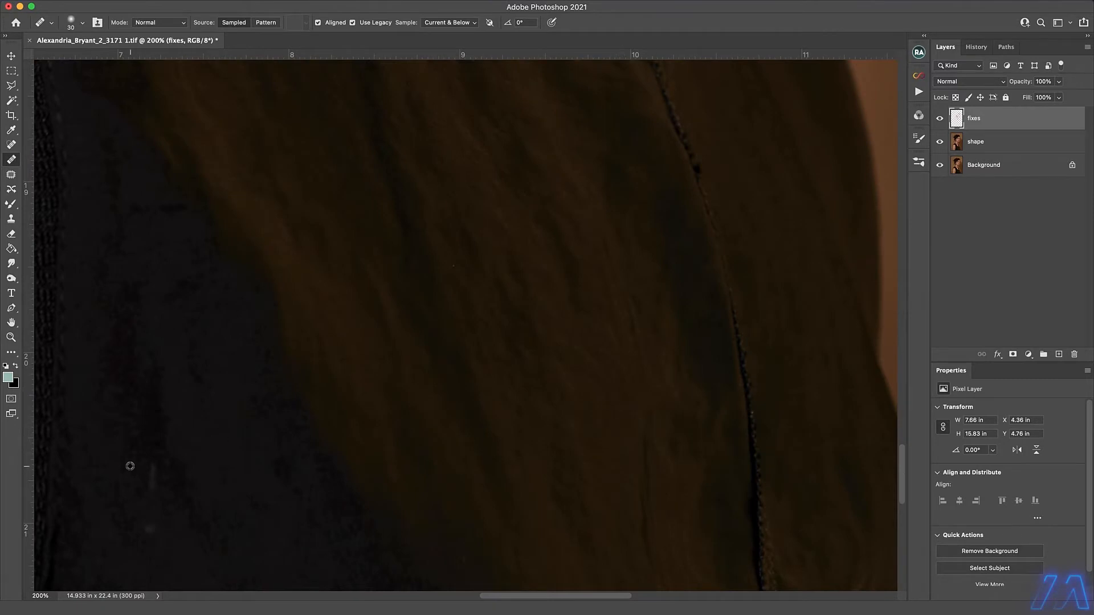
{"action": "left_click", "coordinate": [152, 475]}
{"action": "left_click", "coordinate": [151, 526]}
Heal the spots scattered across the bare arm at 100% view using a brush size of 40.
{"action": "mouse_move", "coordinate": [437, 371]}
{"action": "left_mouse_down"}
{"action": "mouse_move", "coordinate": [437, 349]}
{"action": "mouse_move", "coordinate": [267, 86]}
{"action": "left_mouse_up"}
{"action": "left_click_drag", "start_coordinate": [281, 323], "coordinate": [878, 519]}
{"action": "mouse_move", "coordinate": [251, 383]}
{"action": "left_mouse_down"}
{"action": "mouse_move", "coordinate": [291, 358]}
{"action": "mouse_move", "coordinate": [466, 323]}
{"action": "left_mouse_up"}
{"action": "key", "text": "super+minus"}
{"action": "key", "text": "bracketright"}
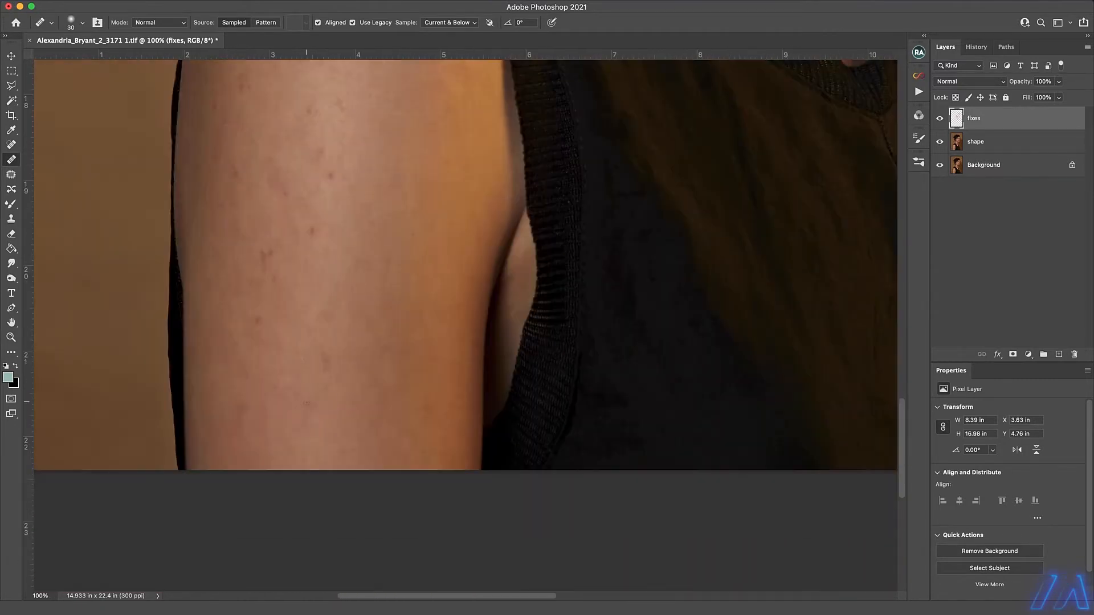
{"action": "left_click", "coordinate": [267, 381]}
{"action": "left_click", "coordinate": [254, 334]}
{"action": "left_click", "coordinate": [240, 413]}
{"action": "left_click", "coordinate": [345, 387]}
{"action": "left_click", "coordinate": [332, 315]}
{"action": "left_click", "coordinate": [355, 377]}
{"action": "left_click", "coordinate": [364, 435]}
{"action": "left_click", "coordinate": [391, 400]}
{"action": "left_click", "coordinate": [427, 359]}
{"action": "left_click", "coordinate": [266, 257]}
{"action": "left_click", "coordinate": [252, 349]}
{"action": "left_click", "coordinate": [242, 351]}
{"action": "left_click", "coordinate": [211, 344]}
{"action": "left_click", "coordinate": [195, 356]}
{"action": "left_click", "coordinate": [312, 230]}
{"action": "left_click", "coordinate": [236, 173]}
{"action": "left_click", "coordinate": [283, 189]}
{"action": "left_click", "coordinate": [330, 175]}
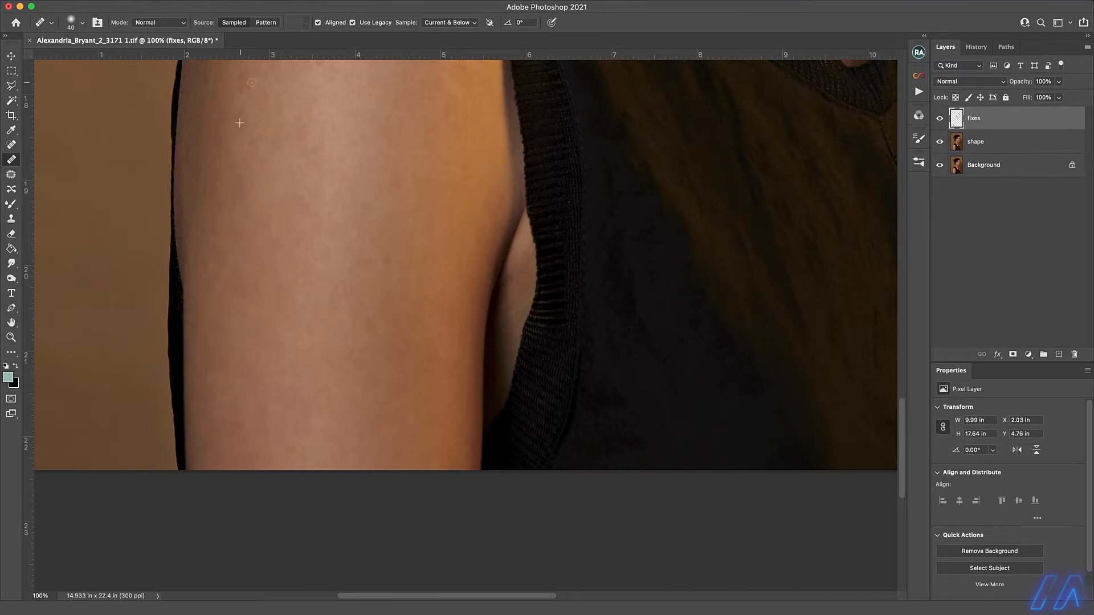
Heal the leftover marks on the upper arm and the red spots near the top of the shoulder.
{"action": "scroll", "coordinate": [353, 175], "scroll_direction": "up", "scroll_amount": 5}
{"action": "scroll", "coordinate": [480, 275], "scroll_direction": "left", "scroll_amount": 1}
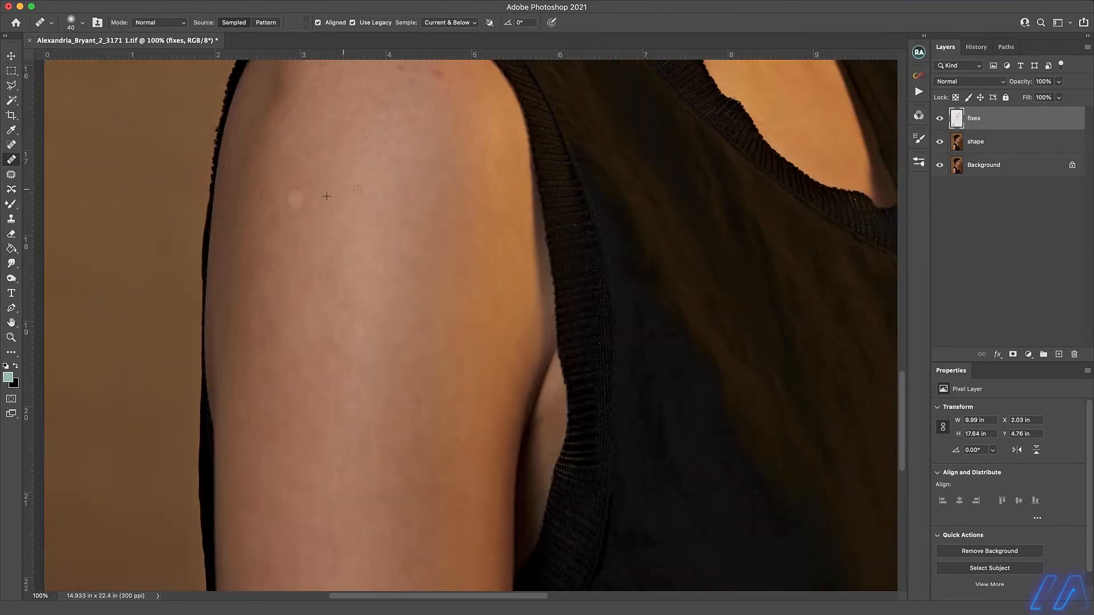
{"action": "scroll", "coordinate": [359, 284], "scroll_direction": "up", "scroll_amount": 4}
{"action": "scroll", "coordinate": [360, 284], "scroll_direction": "left", "scroll_amount": 1}
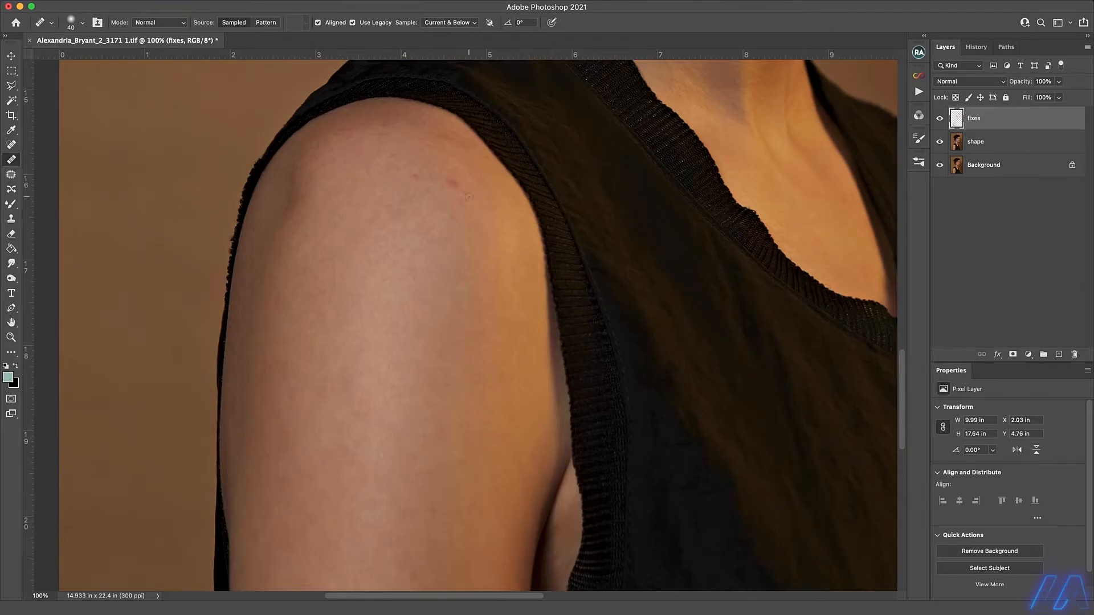
{"action": "left_click", "coordinate": [452, 183]}
{"action": "left_click", "coordinate": [417, 177]}
Smooth the dark crease and small marks along the outer edge of the shoulder and arm.
{"action": "left_click_drag", "start_coordinate": [288, 215], "coordinate": [300, 171]}
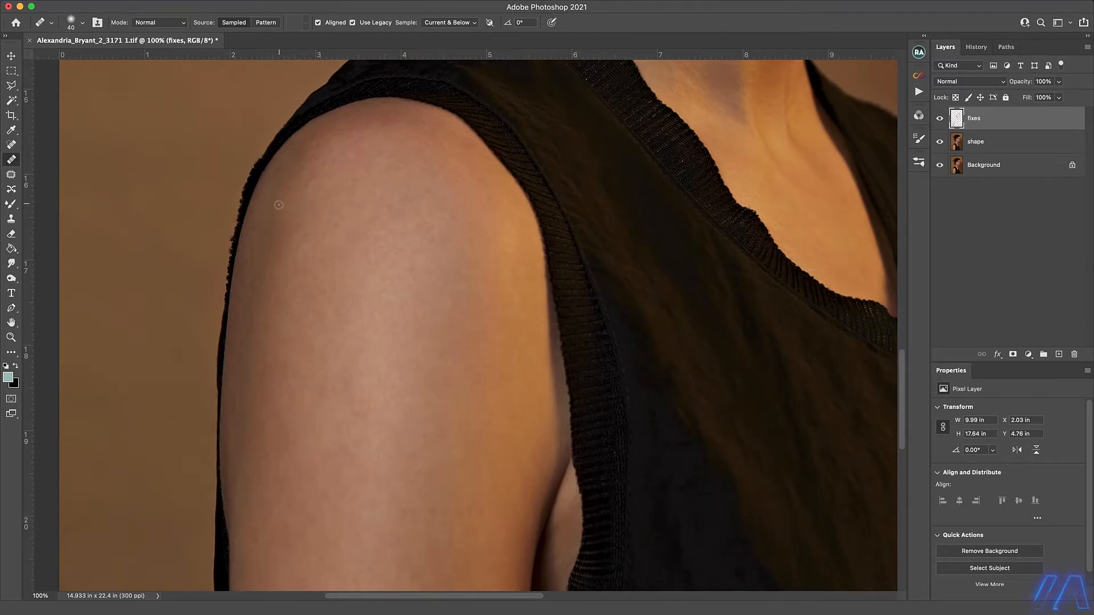
{"action": "left_click", "coordinate": [240, 383]}
{"action": "left_click_drag", "start_coordinate": [260, 277], "coordinate": [269, 230]}
{"action": "left_click_drag", "start_coordinate": [278, 220], "coordinate": [271, 235]}
Compare the portrait with and without the fixes layer by toggling its visibility.
{"action": "key", "text": "super+minus"}
{"action": "key", "text": "super+minus"}
{"action": "key", "text": "super+minus"}
{"action": "left_click_drag", "start_coordinate": [558, 268], "coordinate": [427, 388]}
{"action": "left_click", "coordinate": [941, 120]}
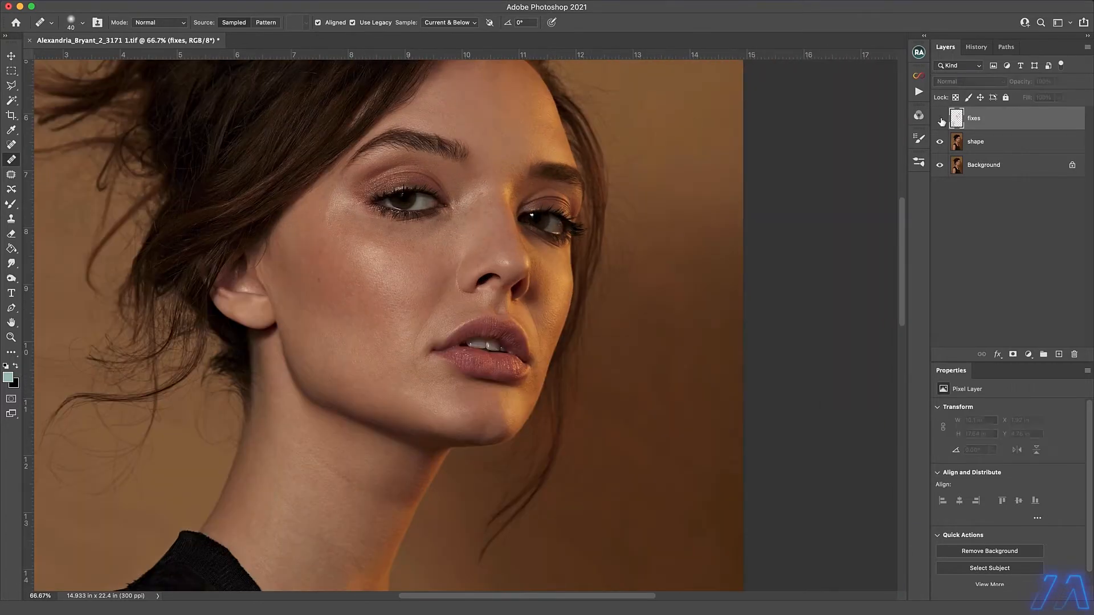
{"action": "left_click", "coordinate": [941, 121]}
Clean up the small marks in the whites of both eyes with the Spot Healing Brush at size 10.
{"action": "scroll", "coordinate": [489, 190], "scroll_direction": "up", "scroll_amount": 2}
{"action": "key", "text": "bracketleft"}
{"action": "key", "text": "bracketleft"}
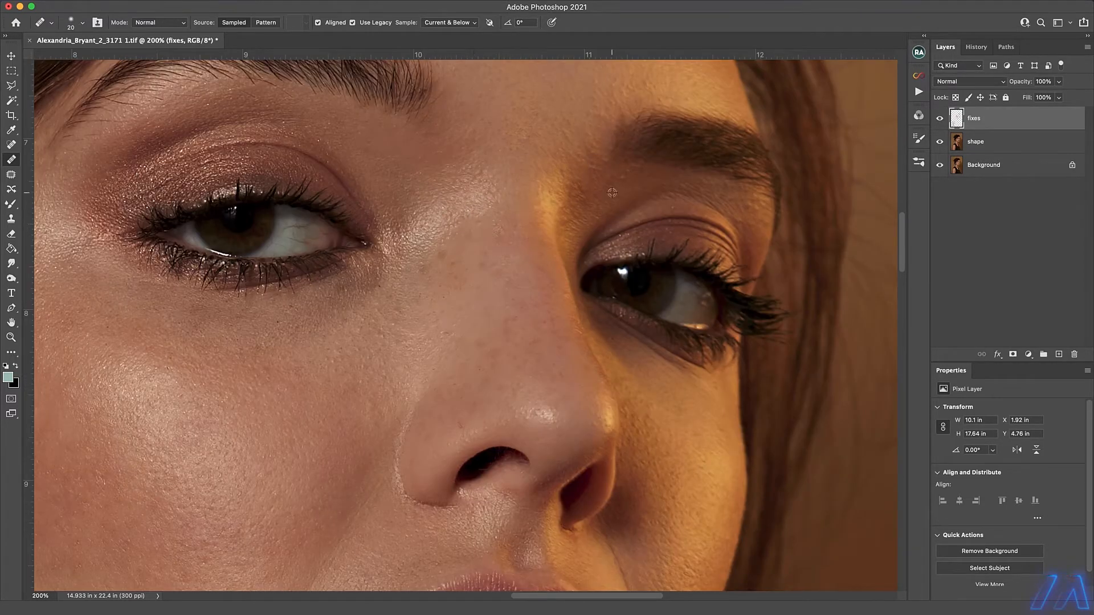
{"action": "key", "text": "j"}
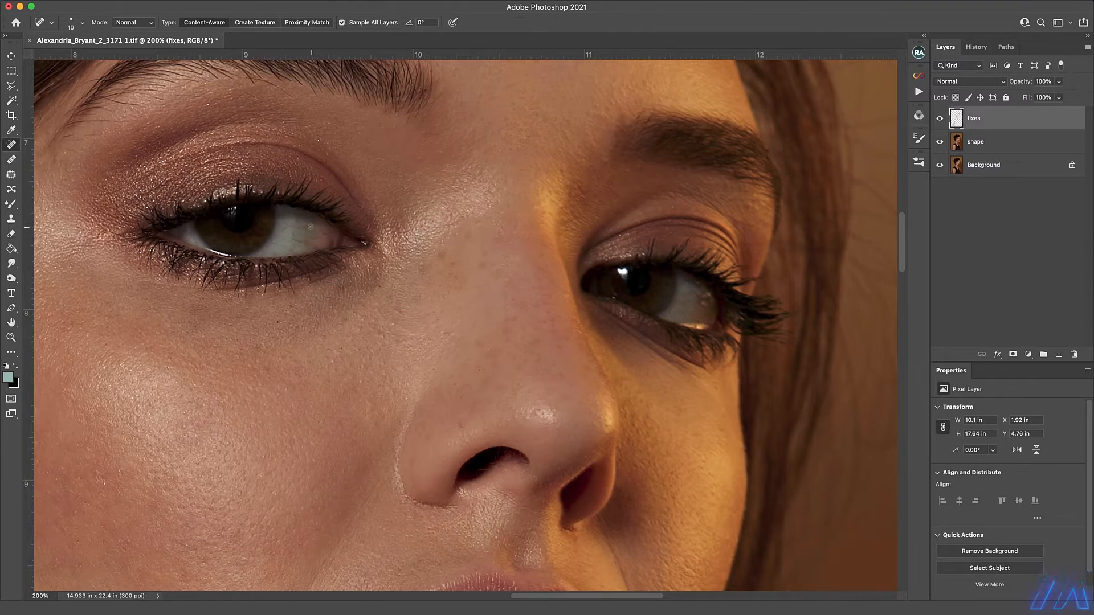
{"action": "left_click_drag", "start_coordinate": [286, 249], "coordinate": [292, 249]}
{"action": "left_click_drag", "start_coordinate": [691, 295], "coordinate": [706, 291]}
{"action": "left_click", "coordinate": [707, 295]}
Save the portrait and generate the Dodge & Burn curve layers together with the Visual Aid group.
{"action": "scroll", "coordinate": [392, 326], "scroll_direction": "down", "scroll_amount": 5}
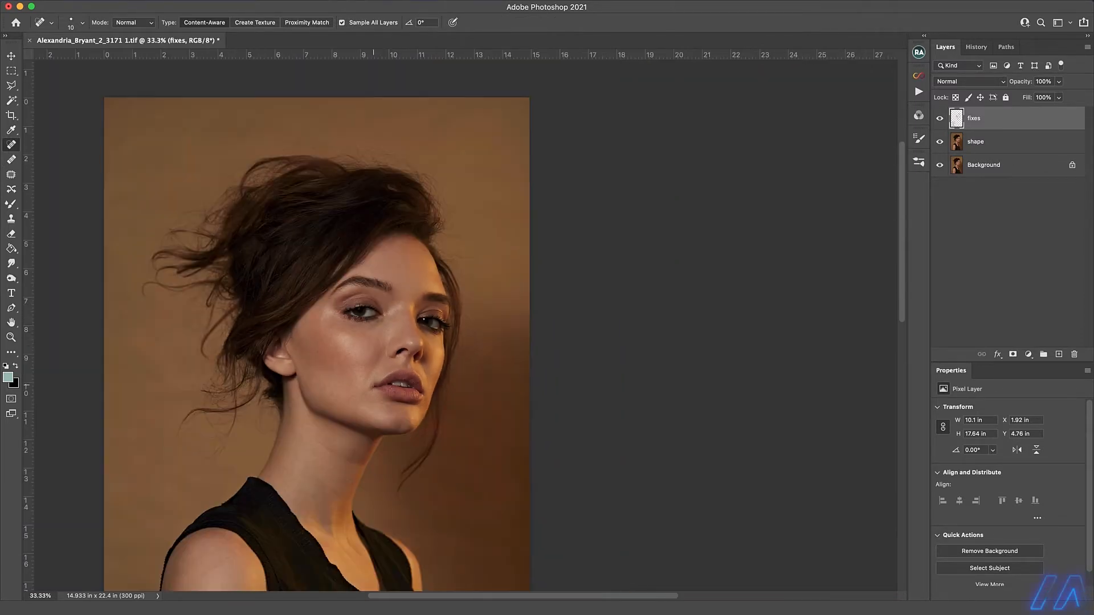
{"action": "scroll", "coordinate": [320, 309], "scroll_direction": "up", "scroll_amount": 5}
{"action": "scroll", "coordinate": [439, 330], "scroll_direction": "down", "scroll_amount": 5}
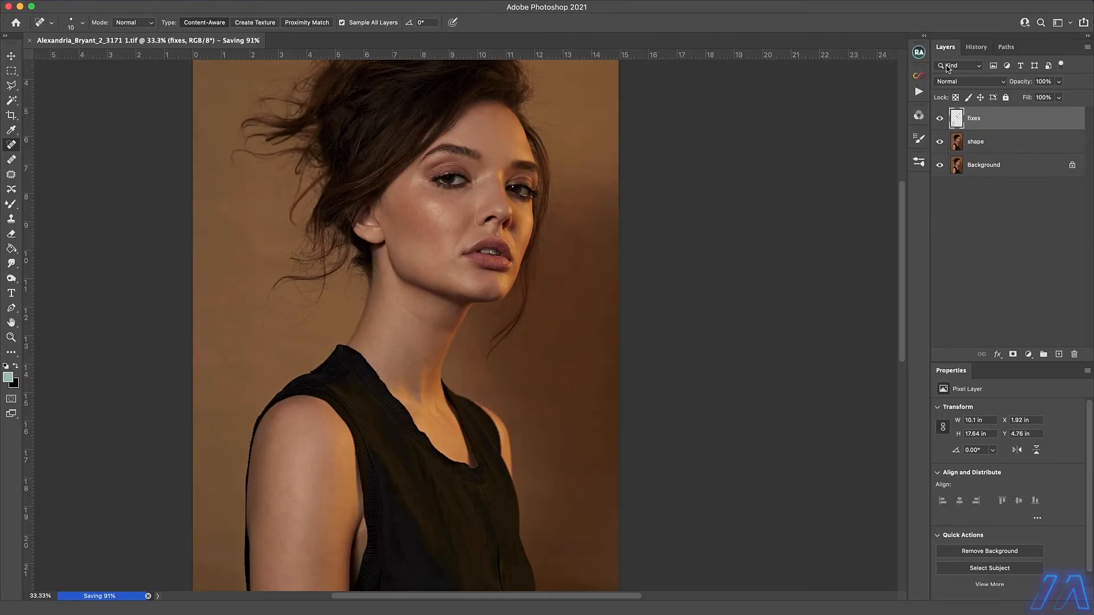
{"action": "left_click", "coordinate": [918, 51]}
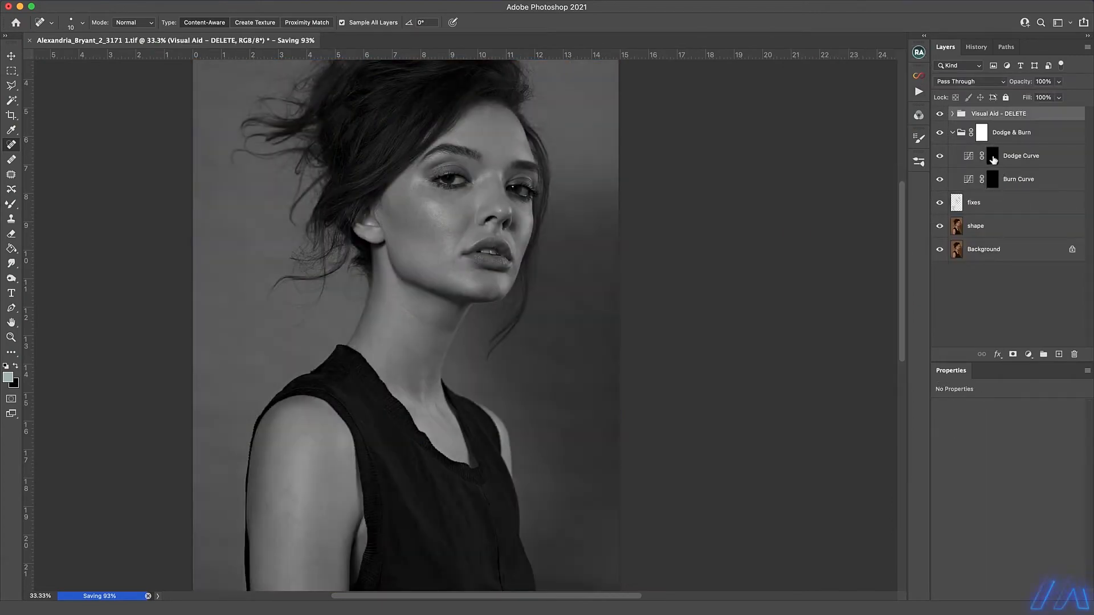
Lighten the darker patches on the forehead and face by painting white at 2% flow on the Dodge Curve mask with a small brush.
{"action": "left_click", "coordinate": [992, 156]}
{"action": "key", "text": "b"}
{"action": "key", "text": "x"}
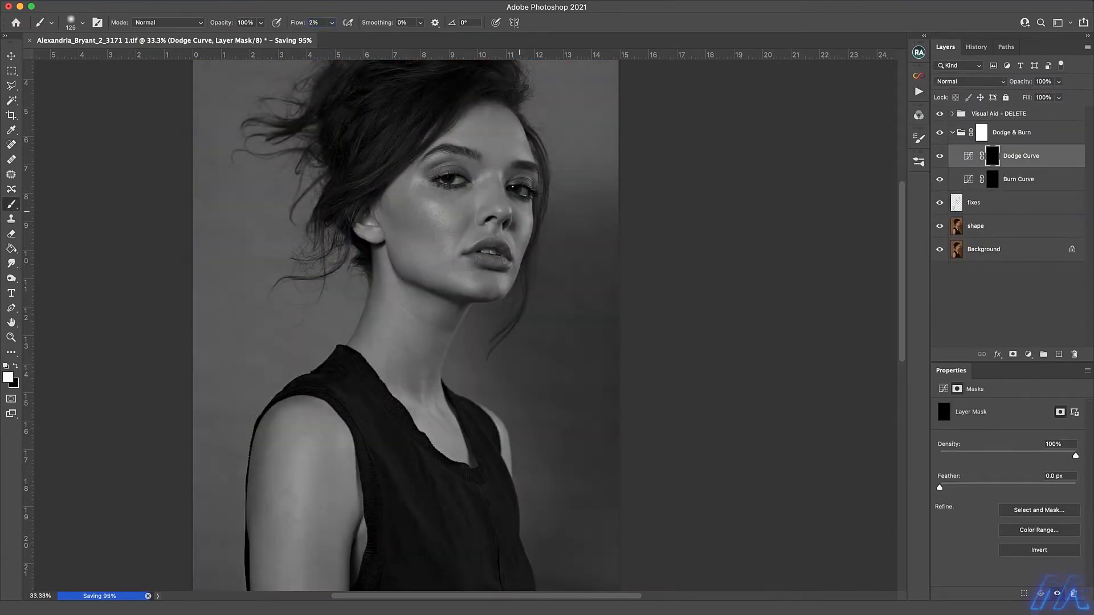
{"action": "left_click", "coordinate": [448, 201], "text": "super"}
{"action": "left_click_drag", "start_coordinate": [510, 207], "coordinate": [495, 316]}
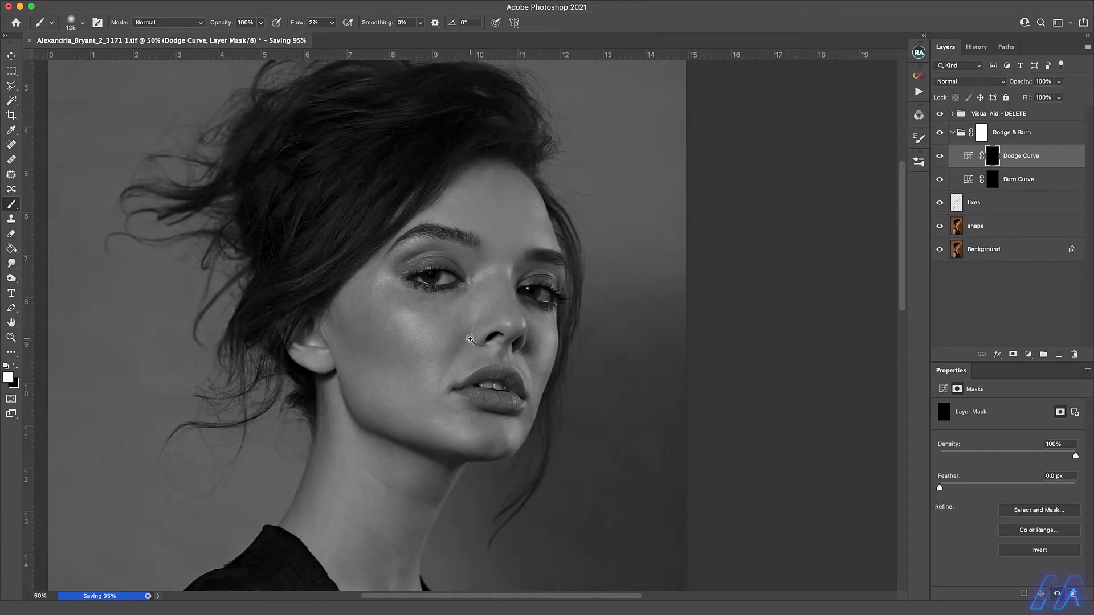
{"action": "key", "text": "bracketleft"}
{"action": "key", "text": "bracketleft"}
{"action": "key", "text": "bracketleft"}
{"action": "key", "text": "bracketleft"}
{"action": "key", "text": "bracketleft"}
{"action": "key", "text": "bracketleft"}
{"action": "key", "text": "bracketleft"}
{"action": "key", "text": "bracketleft"}
{"action": "key", "text": "bracketleft"}
{"action": "key", "text": "bracketleft"}
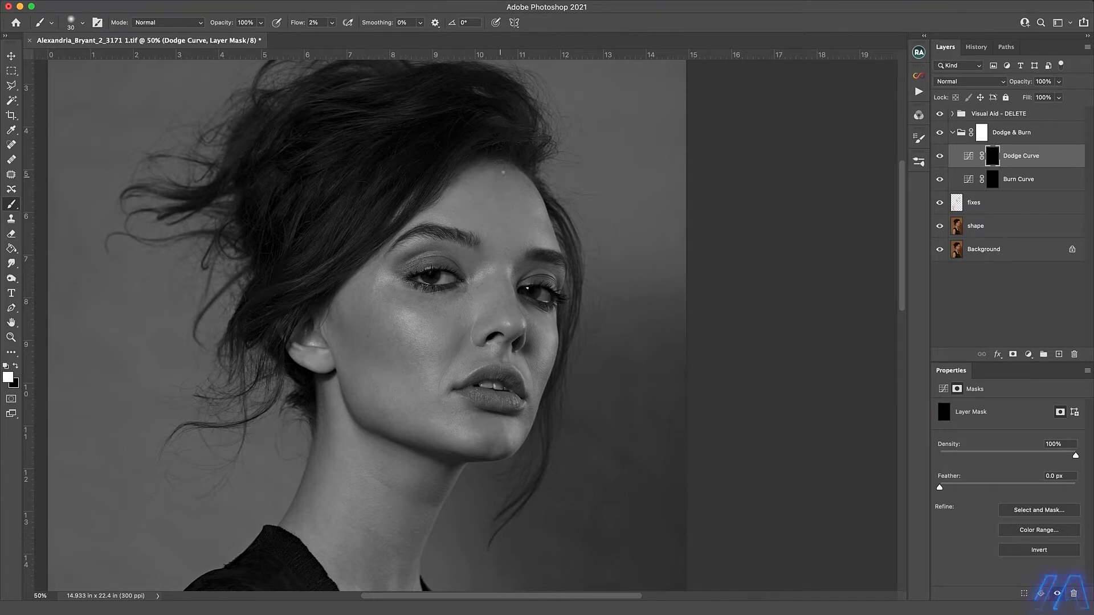
{"action": "left_click", "coordinate": [521, 200], "text": "super"}
{"action": "key", "text": "bracketleft"}
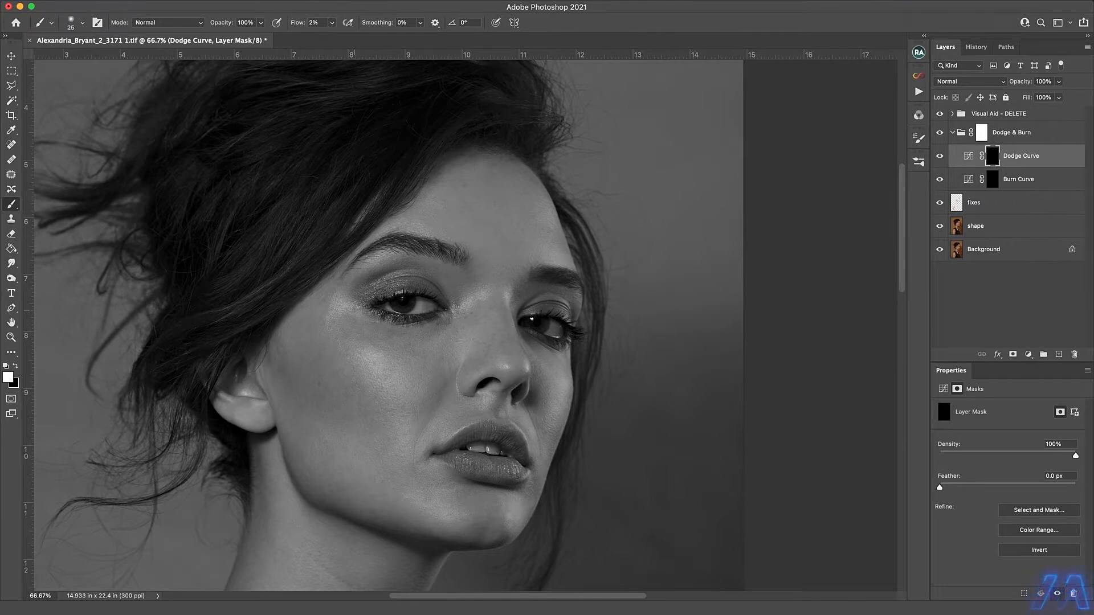
{"action": "key", "text": "bracketleft"}
{"action": "key", "text": "bracketright"}
Even out the forehead and cheek tones by painting alternately on the Burn Curve and Dodge Curve masks with a 20 to 25 px brush.
{"action": "key", "text": "alt+bracketleft"}
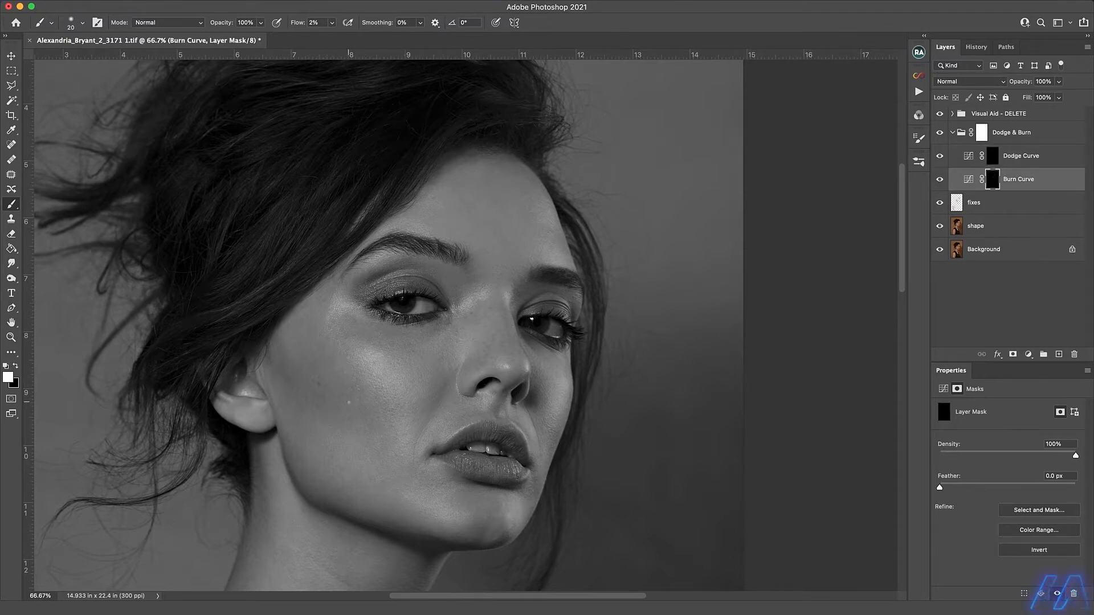
{"action": "key", "text": "alt+bracketright"}
{"action": "key", "text": "alt+bracketleft"}
{"action": "key", "text": "alt+bracketright"}
{"action": "key", "text": "bracketleft"}
{"action": "key", "text": "alt+bracketleft"}
{"action": "key", "text": "bracketleft"}
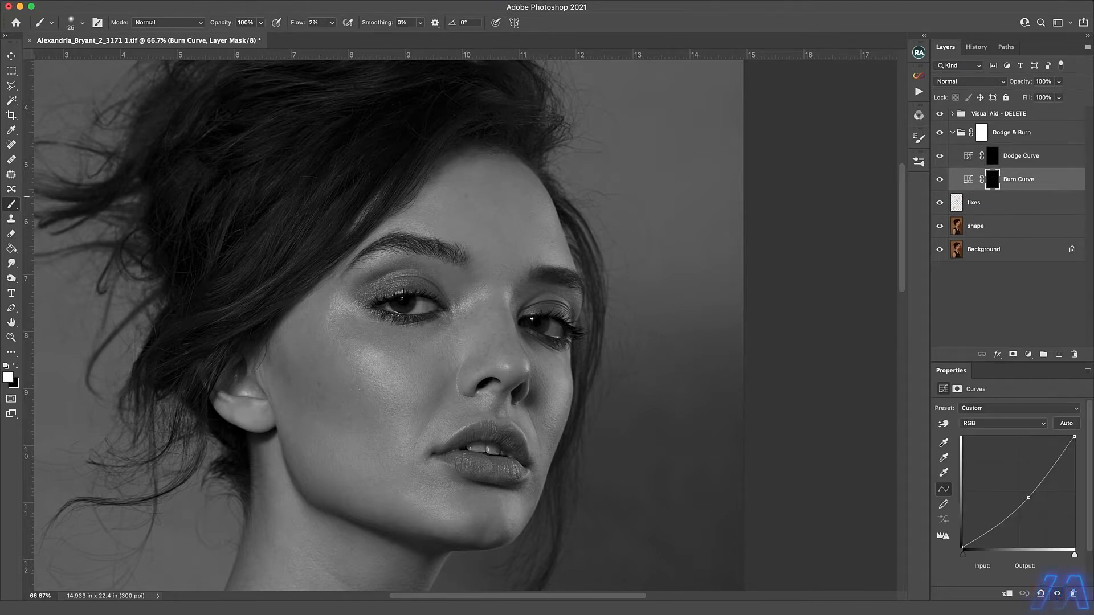
{"action": "key", "text": "alt+bracketright"}
{"action": "key", "text": "bracketleft"}
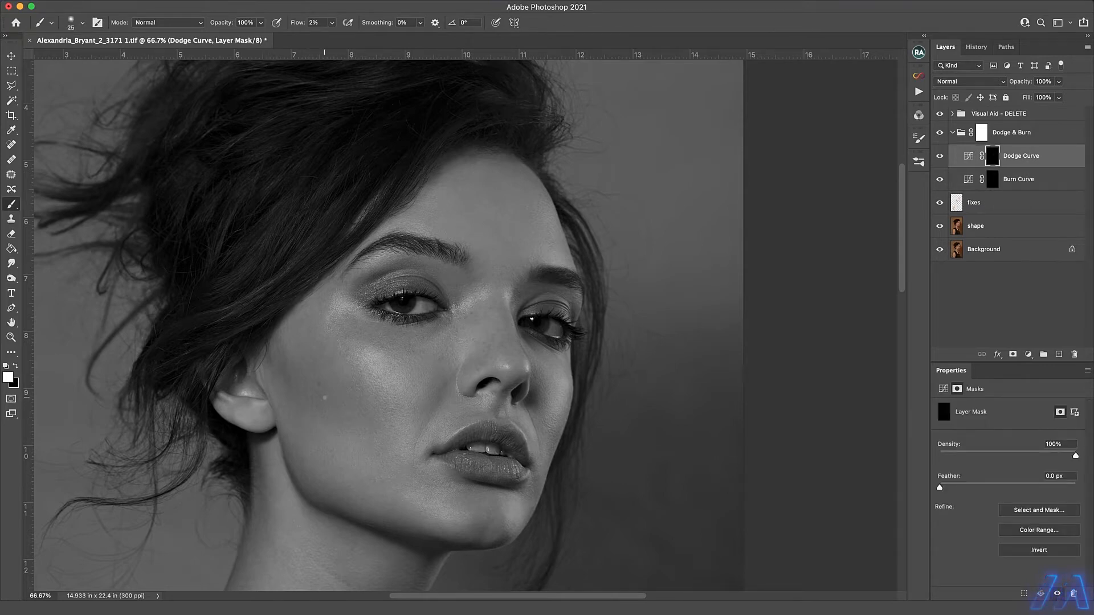
Smooth the light and dark patches on the neck by painting alternately on the Dodge Curve and Burn Curve masks at 2% flow.
{"action": "left_click_drag", "start_coordinate": [409, 506], "coordinate": [516, 285]}
{"action": "key", "text": "alt+bracketleft"}
{"action": "key", "text": "bracketright"}
{"action": "key", "text": "alt+bracketright"}
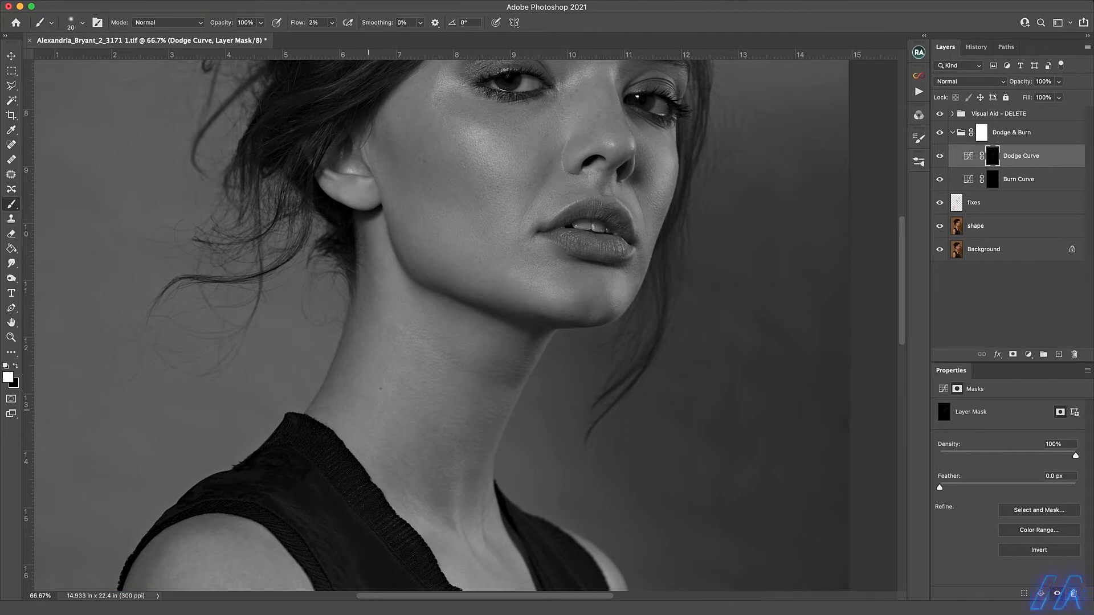
{"action": "key", "text": "alt+bracketleft"}
{"action": "key", "text": "bracketright"}
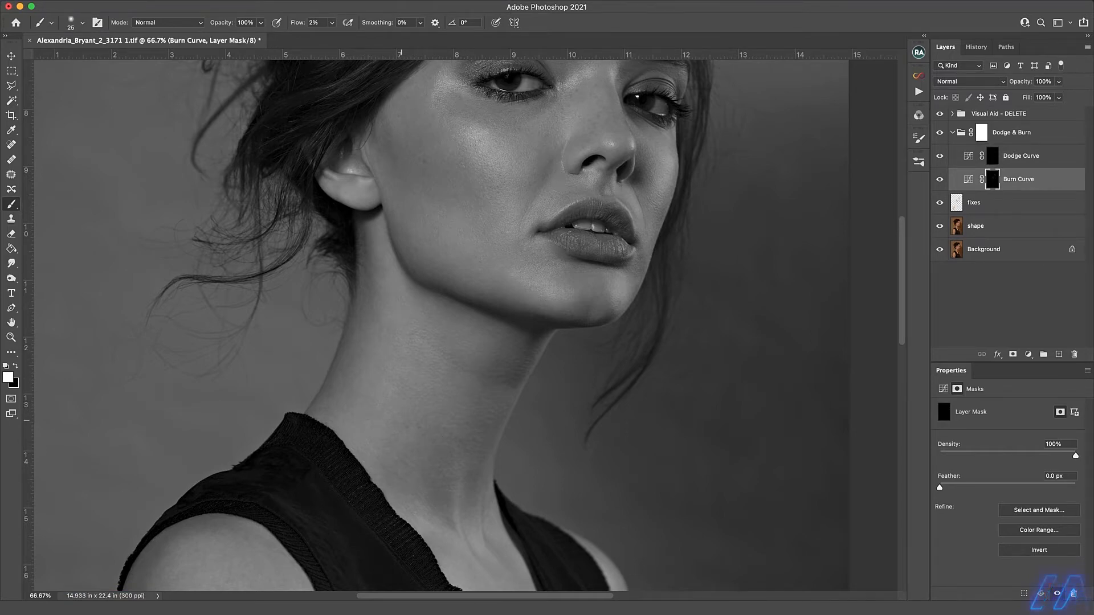
{"action": "key", "text": "alt+bracketright"}
{"action": "key", "text": "bracketright"}
{"action": "key", "text": "bracketright"}
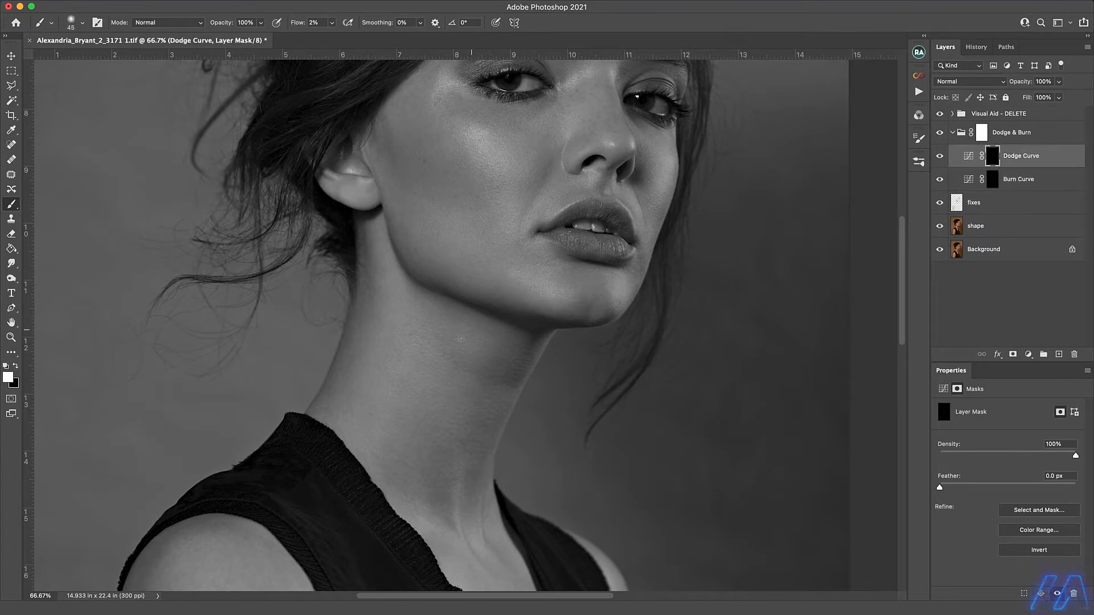
{"action": "key", "text": "bracketleft"}
{"action": "key", "text": "alt+bracketleft"}
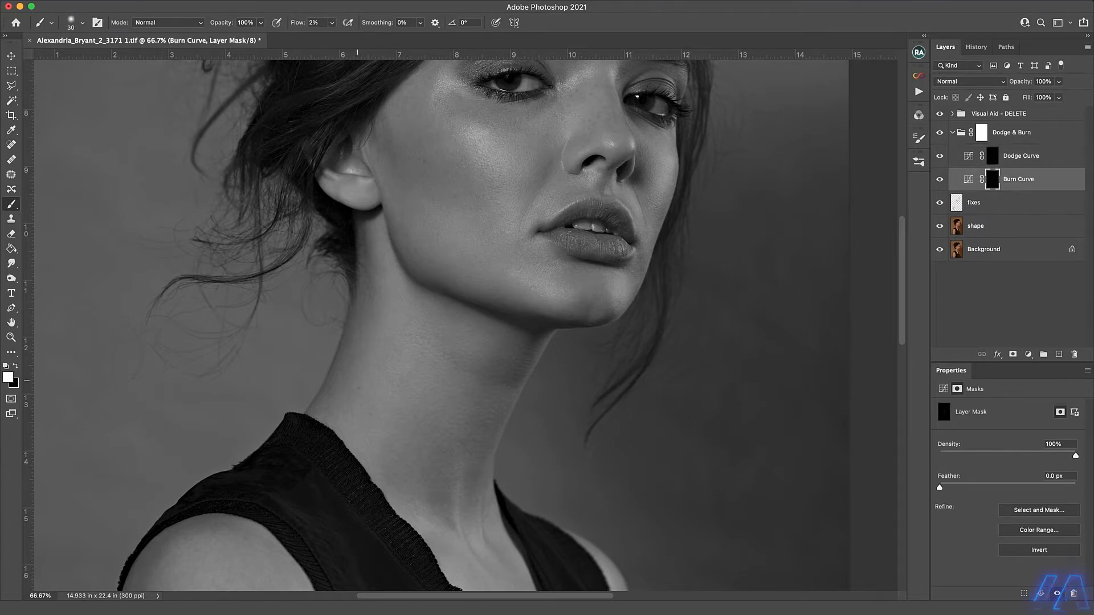
{"action": "key", "text": "alt+bracketright"}
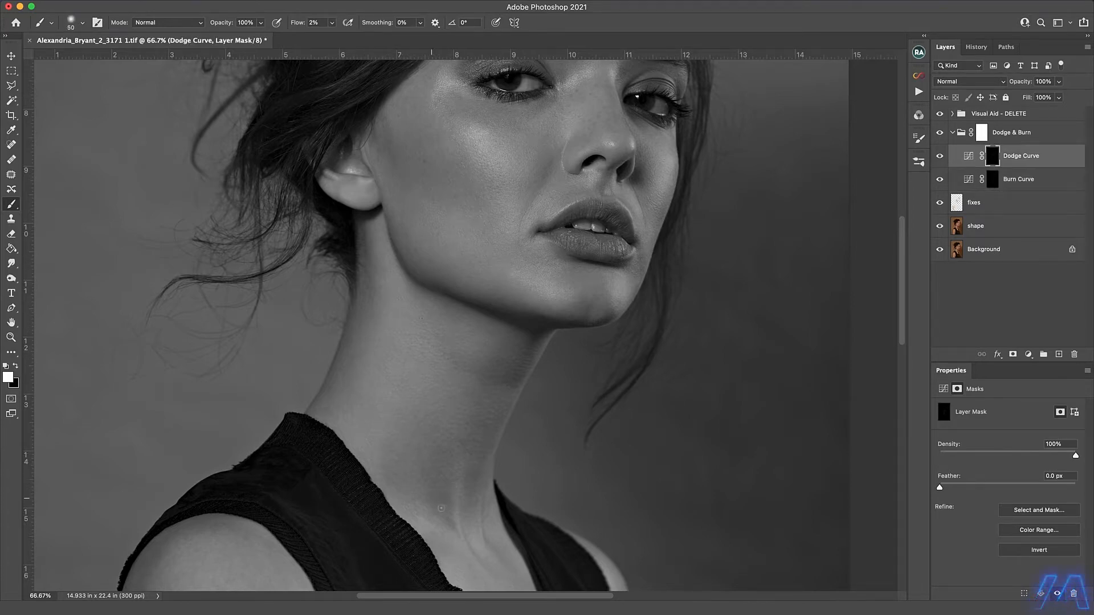
{"action": "key", "text": "alt+bracketleft"}
Even out the chest and collarbone tones on the Dodge Curve and Burn Curve masks with a 25 px brush.
{"action": "scroll", "coordinate": [502, 308], "scroll_direction": "down", "scroll_amount": 5}
{"action": "key", "text": "alt+bracketright"}
{"action": "key", "text": "bracketright"}
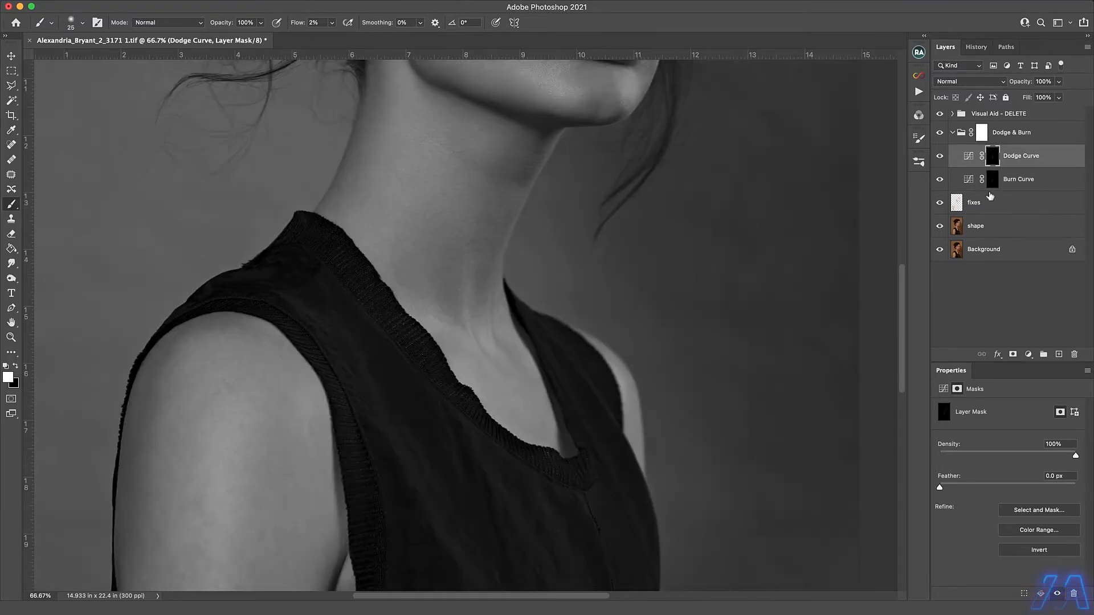
{"action": "key", "text": "alt+bracketleft"}
{"action": "key", "text": "alt+bracketright"}
{"action": "key", "text": "alt+bracketleft"}
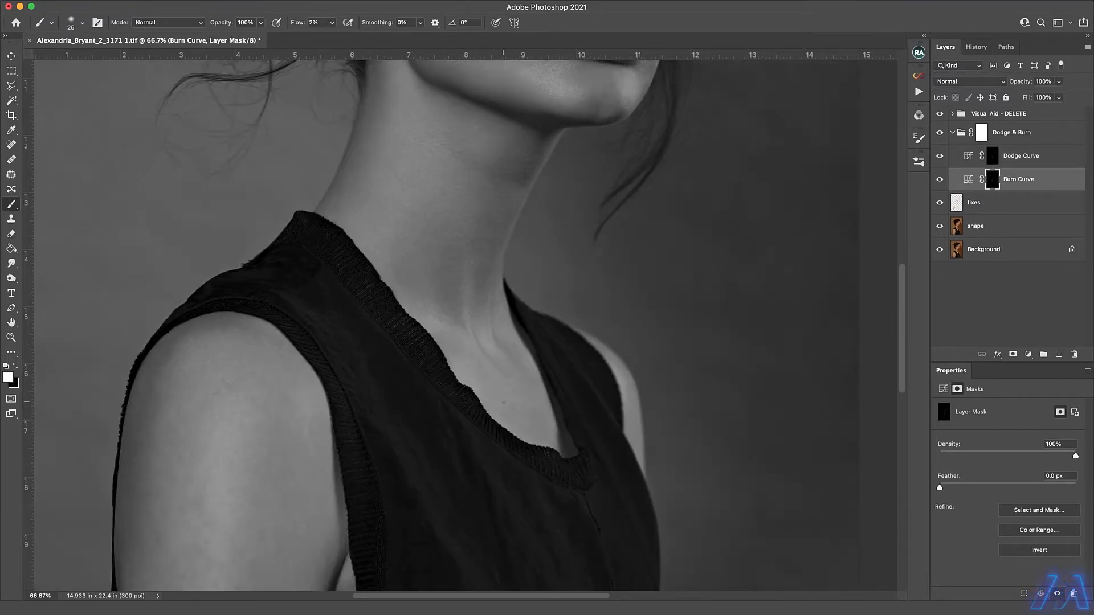
{"action": "key", "text": "alt+bracketright"}
Save the portrait and start evening out the near arm's tones on both curve masks with a 25 to 45 px brush.
{"action": "scroll", "coordinate": [461, 319], "scroll_direction": "down", "scroll_amount": 4}
{"action": "scroll", "coordinate": [461, 319], "scroll_direction": "left", "scroll_amount": 5}
{"action": "key", "text": "ctrl+s"}
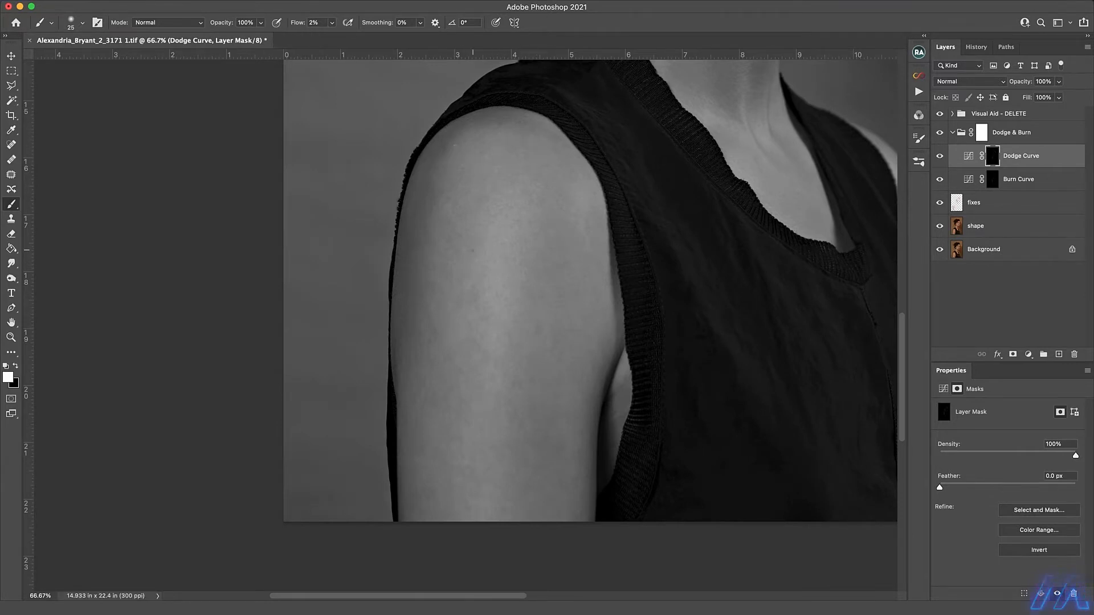
{"action": "key", "text": "bracketright"}
{"action": "key", "text": "bracketleft"}
{"action": "key", "text": "bracketright"}
{"action": "key", "text": "alt+bracketleft"}
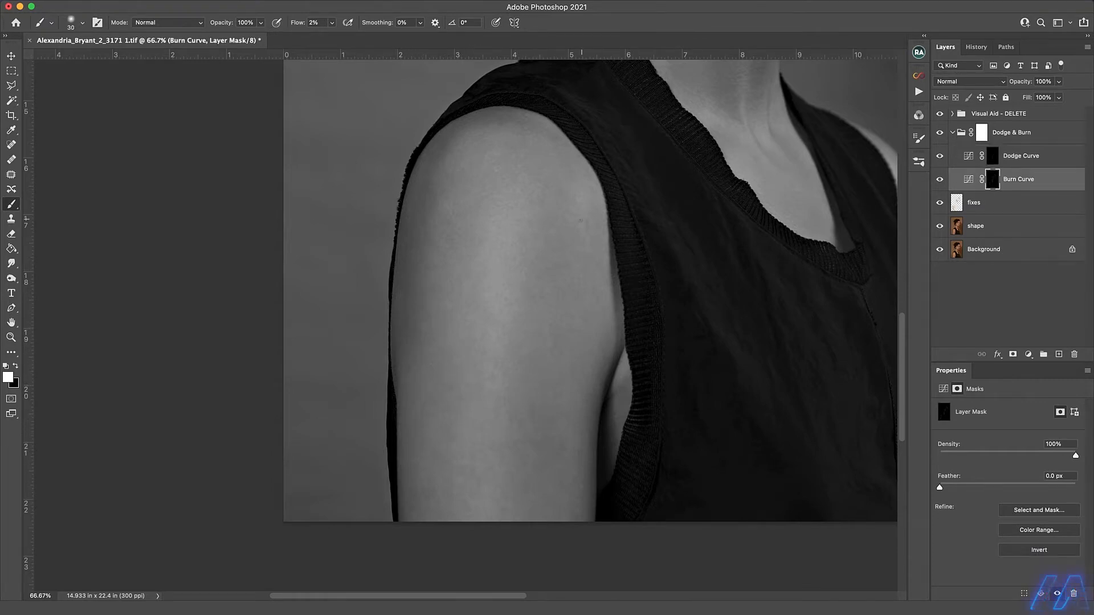
{"action": "key", "text": "alt+bracketright"}
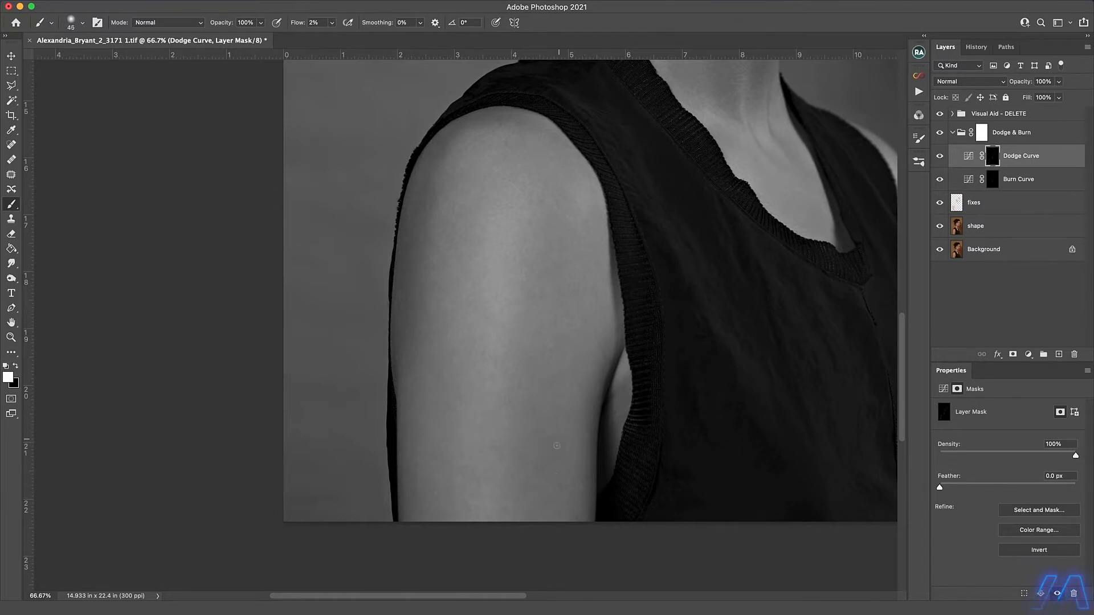
Blend the uneven patches on the top and middle of the near arm, using about 35 px for burning and 45 px for dodging.
{"action": "key", "text": "alt+bracketleft"}
{"action": "left_click", "coordinate": [963, 156]}
{"action": "key", "text": "bracketright"}
{"action": "left_click", "coordinate": [954, 179]}
{"action": "left_click", "coordinate": [963, 157]}
{"action": "left_click", "coordinate": [953, 180]}
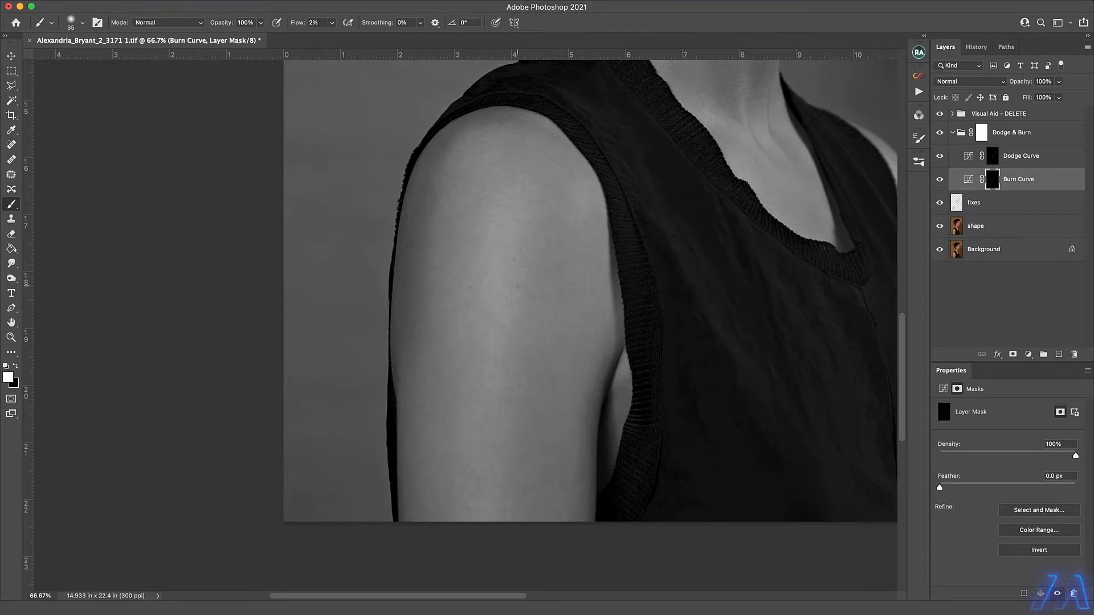
{"action": "key", "text": "alt+bracketright"}
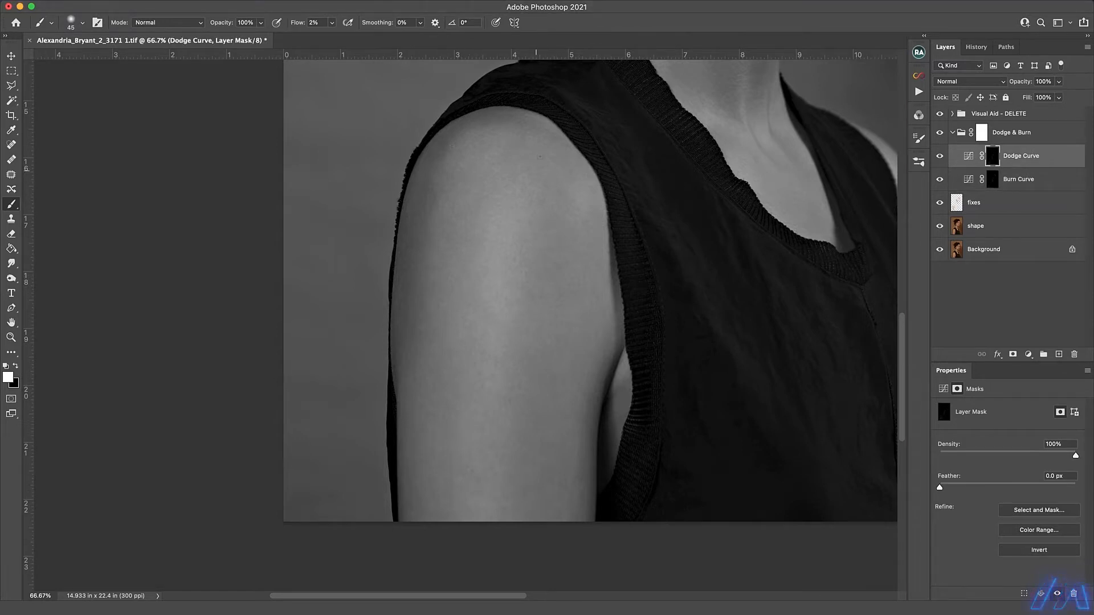
{"action": "key", "text": "alt+bracketleft"}
{"action": "key", "text": "bracketleft"}
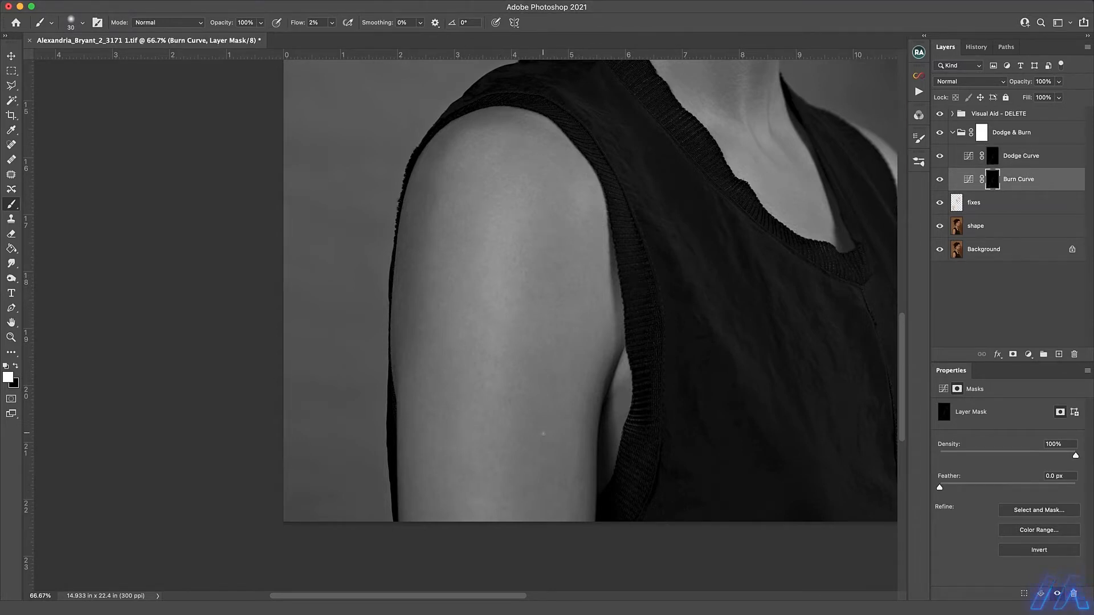
Correct the lower arm's bright spots on the Burn Curve mask and lighten small outer shoulder spots on the Dodge Curve mask at 15 px.
{"action": "key", "text": "alt+bracketright"}
{"action": "key", "text": "alt+bracketleft"}
{"action": "key", "text": "alt+bracketright"}
{"action": "key", "text": "bracketleft"}
{"action": "key", "text": "bracketleft"}
{"action": "key", "text": "bracketleft"}
{"action": "key", "text": "bracketleft"}
{"action": "key", "text": "alt+bracketleft"}
{"action": "key", "text": "alt+bracketright"}
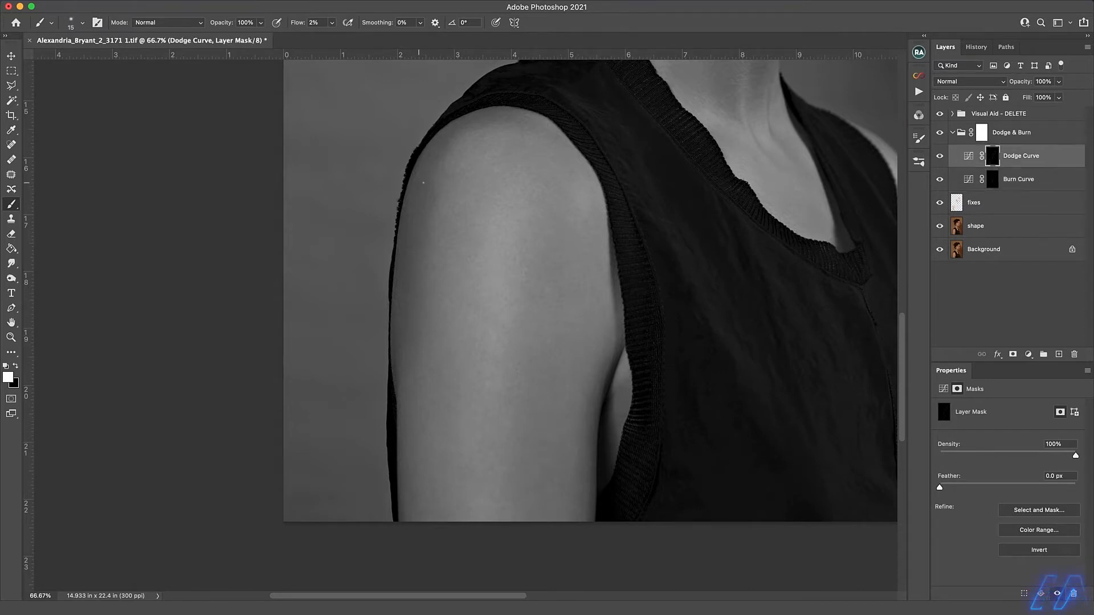
Darken the inner upper arm on the Burn Curve mask at 45 px and lighten its outer edge on the Dodge Curve mask at 25 px.
{"action": "key", "text": "bracketright"}
{"action": "key", "text": "bracketright"}
{"action": "key", "text": "bracketright"}
{"action": "key", "text": "bracketright"}
{"action": "key", "text": "alt+bracketleft"}
{"action": "key", "text": "bracketright"}
{"action": "key", "text": "bracketright"}
{"action": "key", "text": "bracketright"}
{"action": "key", "text": "bracketright"}
{"action": "key", "text": "bracketright"}
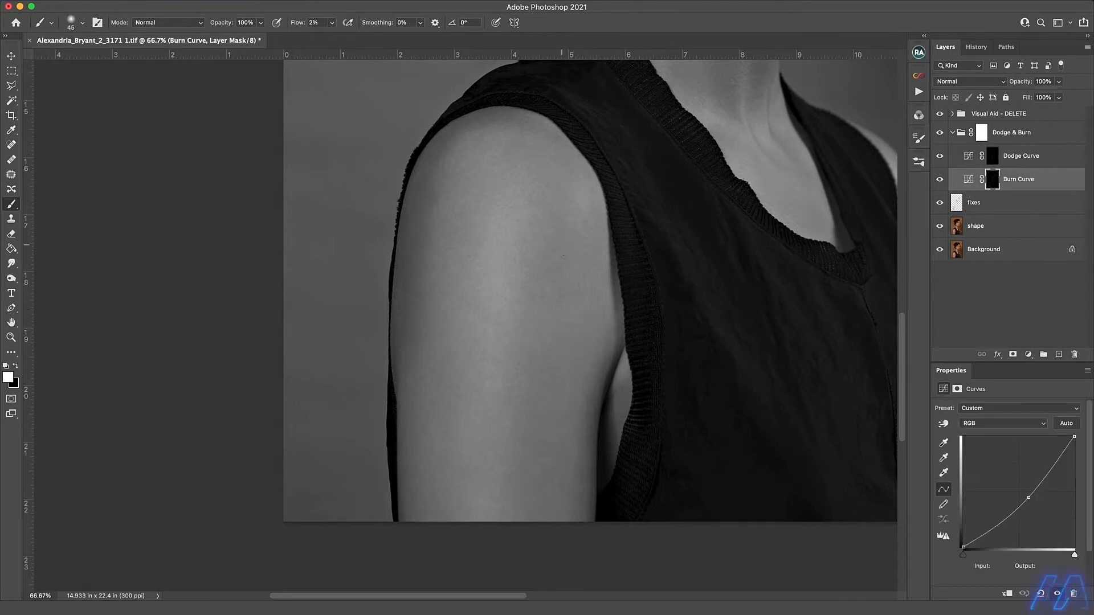
{"action": "key", "text": "bracketleft"}
{"action": "key", "text": "bracketleft"}
{"action": "key", "text": "bracketleft"}
{"action": "key", "text": "alt+bracketright"}
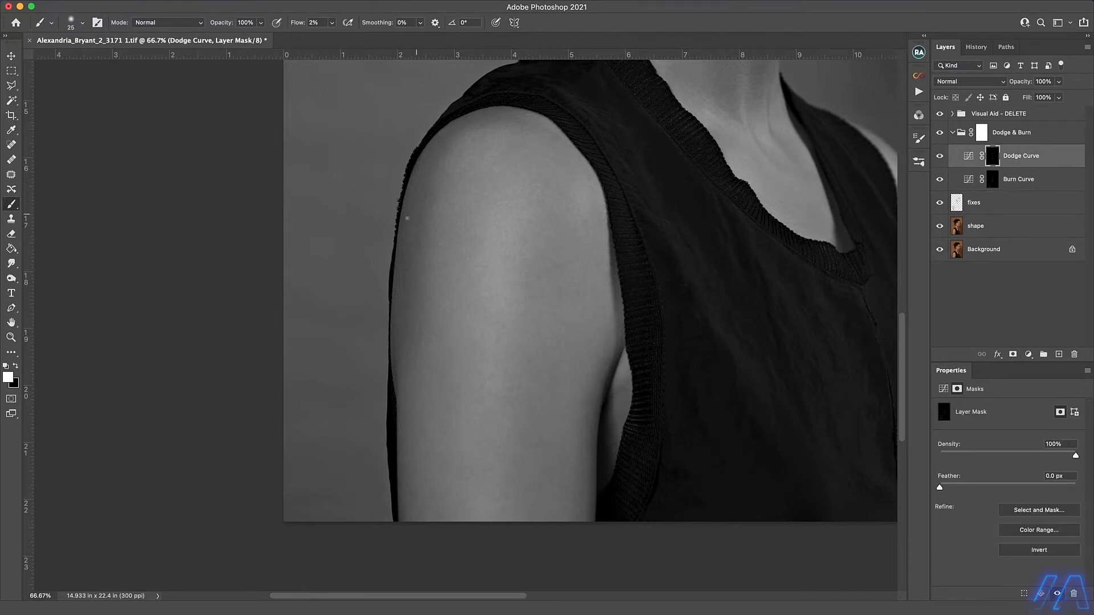
{"action": "key", "text": "bracketright"}
{"action": "key", "text": "bracketleft"}
Check the face in colour, then refine its tones and the mouth corner on both curve masks with a 10 to 35 px brush.
{"action": "key", "text": "F2"}
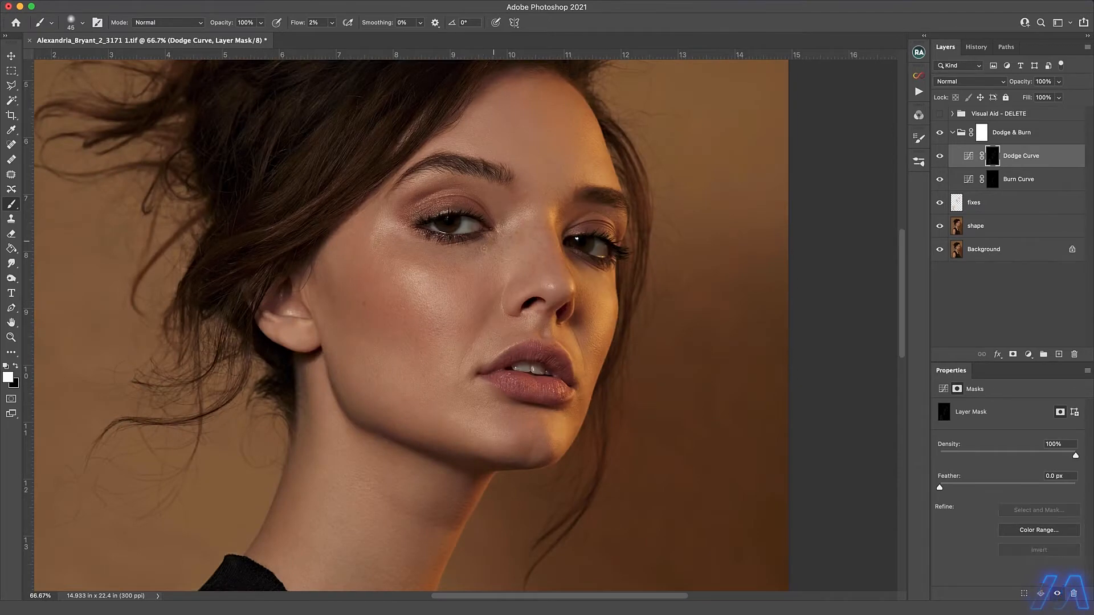
{"action": "key", "text": "bracketleft"}
{"action": "key", "text": "alt+bracketleft"}
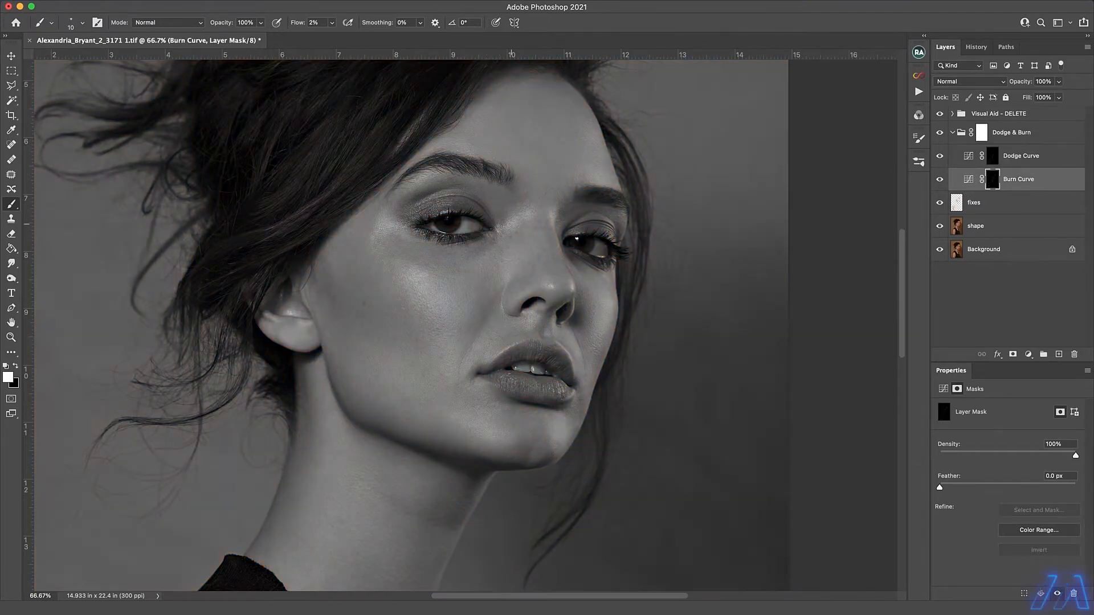
{"action": "scroll", "coordinate": [510, 233], "scroll_direction": "up", "scroll_amount": 1}
{"action": "key", "text": "alt+bracketright"}
{"action": "key", "text": "bracketright"}
{"action": "key", "text": "bracketright"}
{"action": "key", "text": "bracketright"}
{"action": "key", "text": "bracketright"}
{"action": "key", "text": "bracketright"}
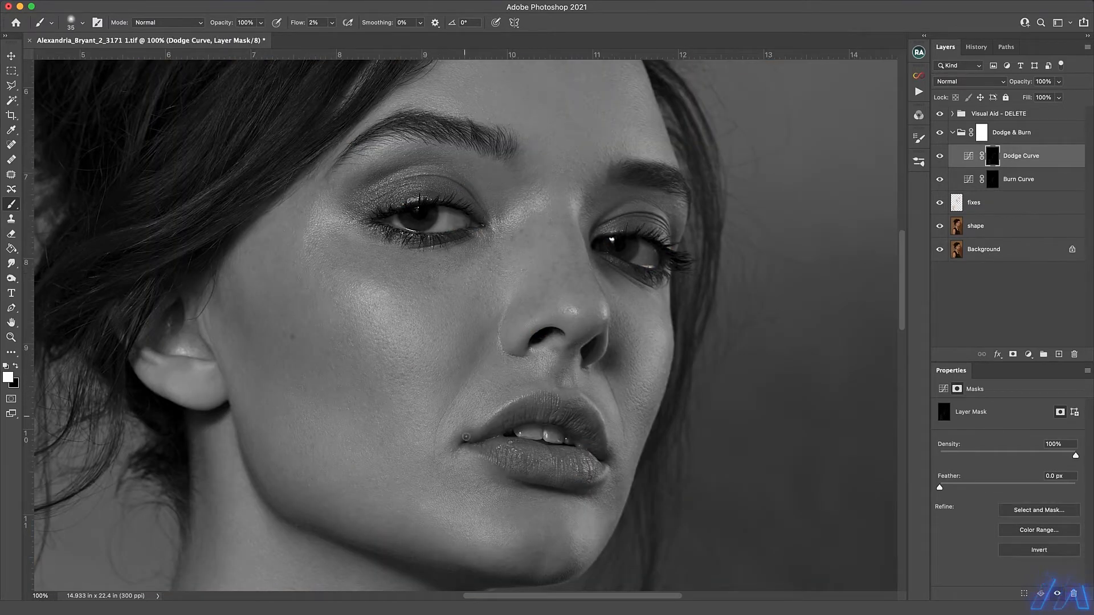
{"action": "key", "text": "alt+bracketleft"}
{"action": "key", "text": "bracketleft"}
{"action": "key", "text": "bracketleft"}
{"action": "key", "text": "bracketleft"}
{"action": "key", "text": "bracketleft"}
{"action": "key", "text": "bracketleft"}
{"action": "key", "text": "bracketleft"}
{"action": "key", "text": "alt+bracketright"}
Collapse the Dodge & Burn group, delete the Visual Aid group and save the portrait.
{"action": "scroll", "coordinate": [382, 315], "scroll_direction": "down", "scroll_amount": 3}
{"action": "left_click", "coordinate": [953, 133]}
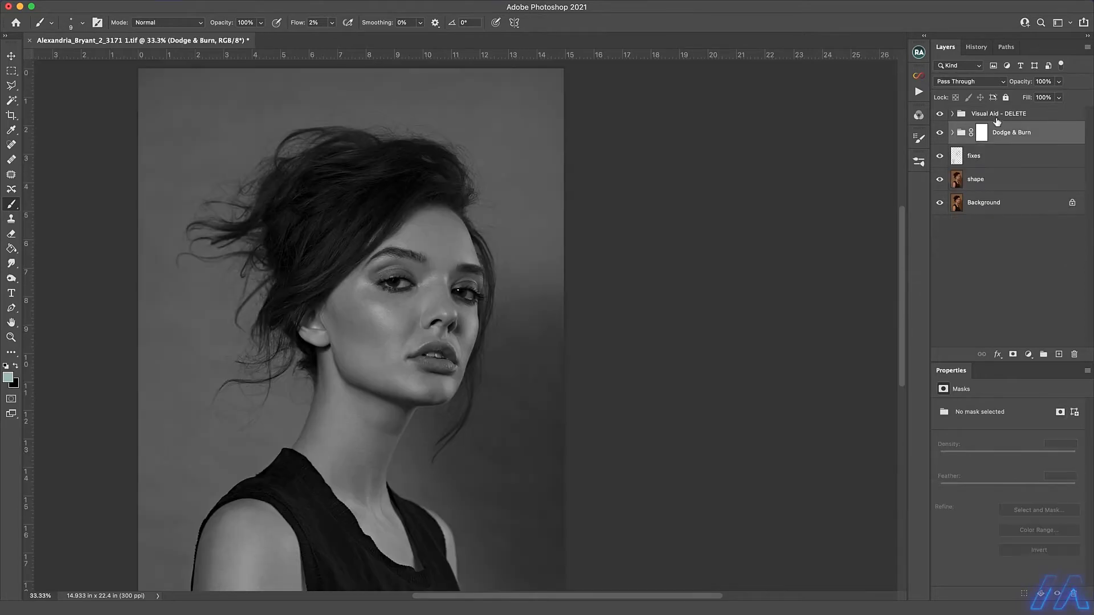
{"action": "left_click_drag", "start_coordinate": [997, 122], "coordinate": [1074, 354]}
{"action": "key", "text": "super+s"}
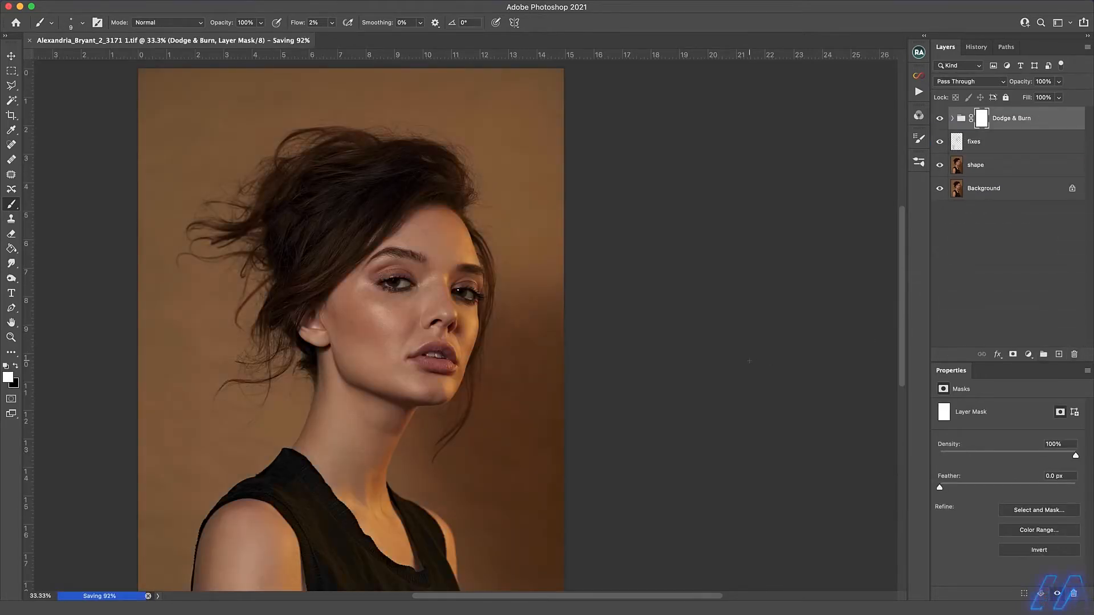
Open the merged portrait layer in Select and Mask and refine the hair edges with the Refine Edge Brush at size 125.
{"action": "left_click_drag", "start_coordinate": [462, 323], "coordinate": [667, 297]}
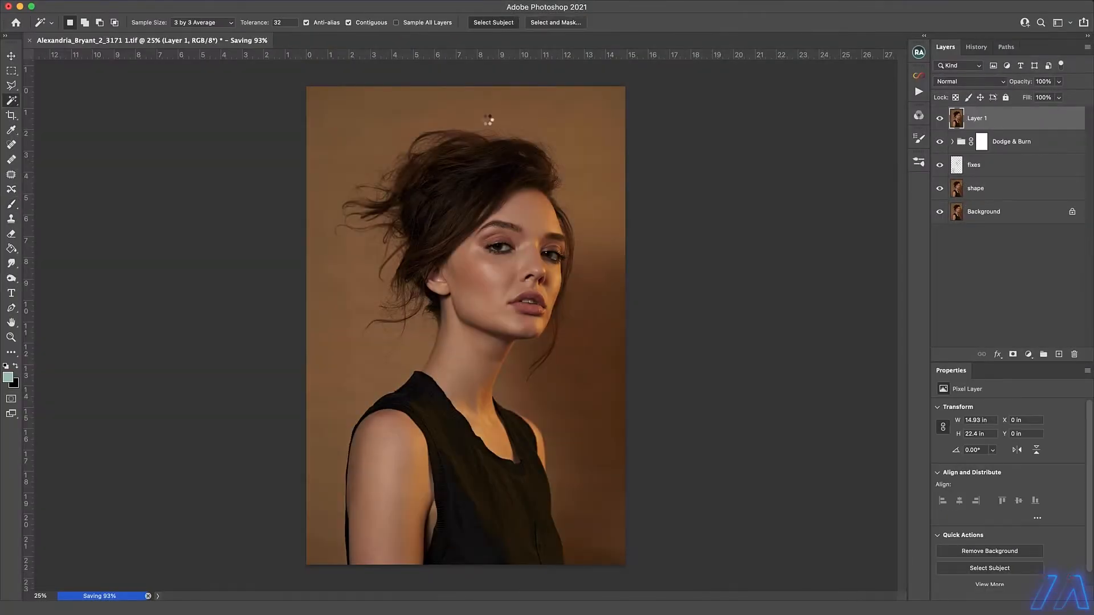
{"action": "left_click", "coordinate": [556, 22]}
{"action": "left_click", "coordinate": [11, 71]}
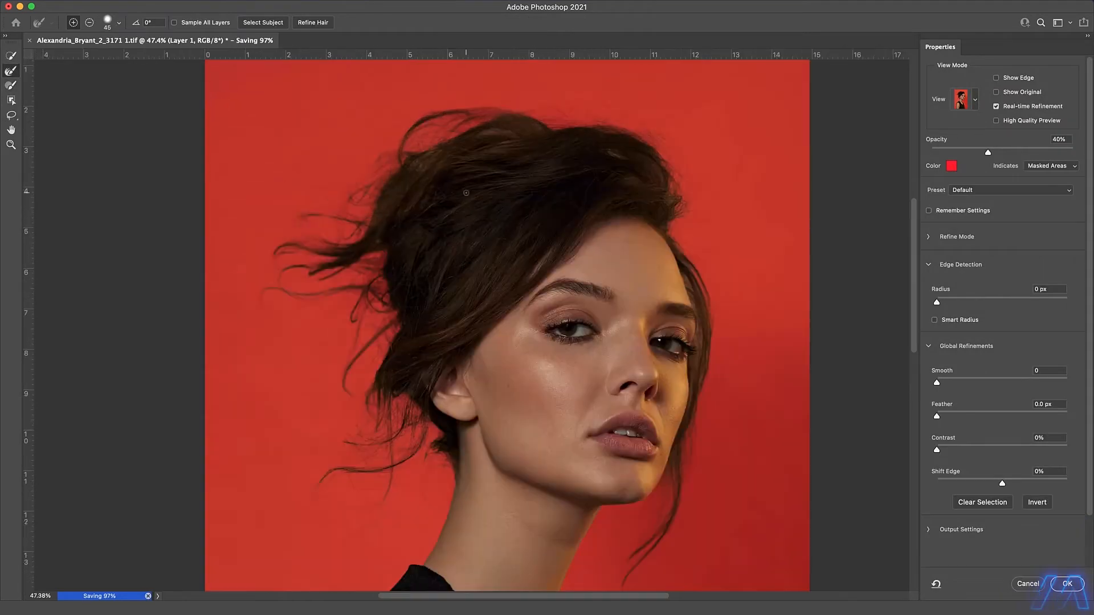
{"action": "key", "text": "]"}
{"action": "key", "text": "]"}
{"action": "key", "text": "]"}
{"action": "key", "text": "]"}
{"action": "key", "text": "]"}
{"action": "key", "text": "]"}
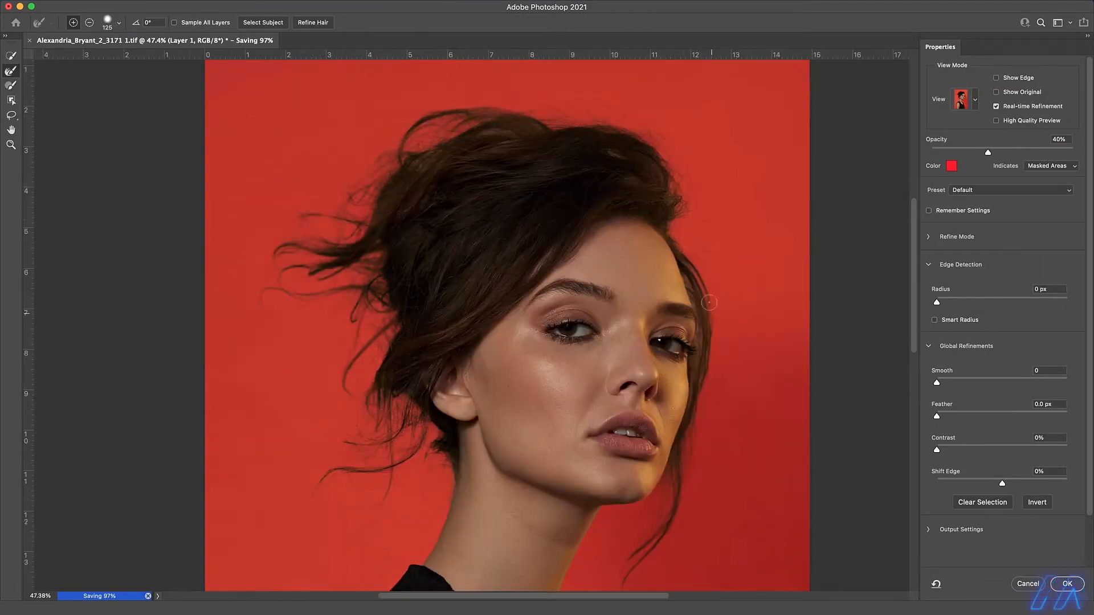
Clean up the mask along the far shoulder with the Brush and Refine Edge Brush at a size of 30 to 35.
{"action": "left_click_drag", "start_coordinate": [641, 506], "coordinate": [634, 126]}
{"action": "left_click", "coordinate": [638, 247], "text": "super"}
{"action": "key", "text": "b"}
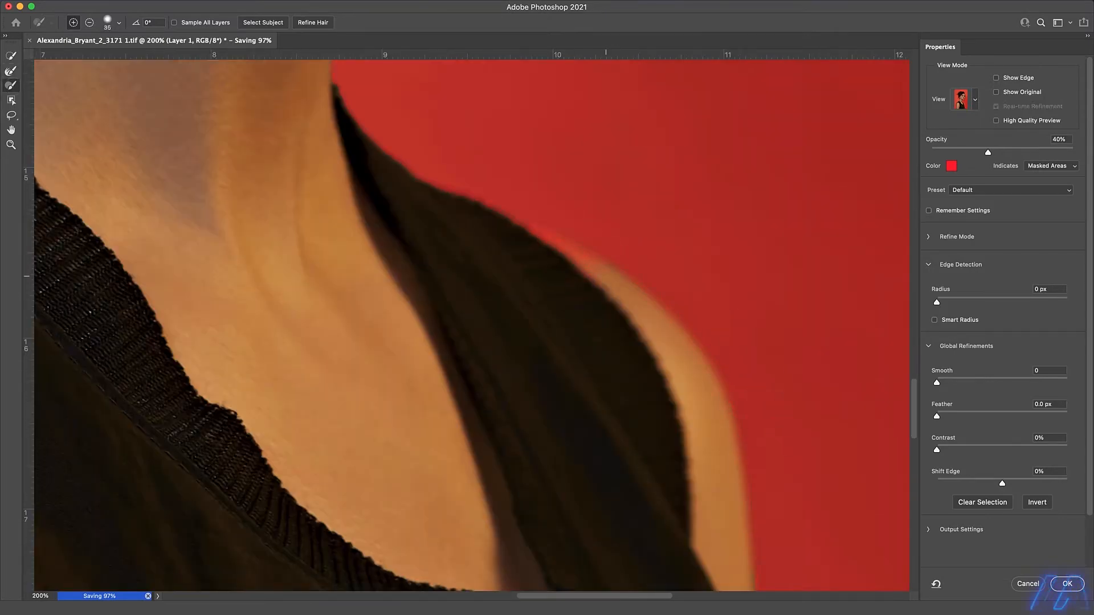
{"action": "key", "text": "r"}
{"action": "key", "text": "bracketleft"}
Refine the mask edge along the neck, jaw and chin with the Refine Edge Brush and Brush at size 30.
{"action": "scroll", "coordinate": [431, 176], "scroll_direction": "up", "scroll_amount": 10}
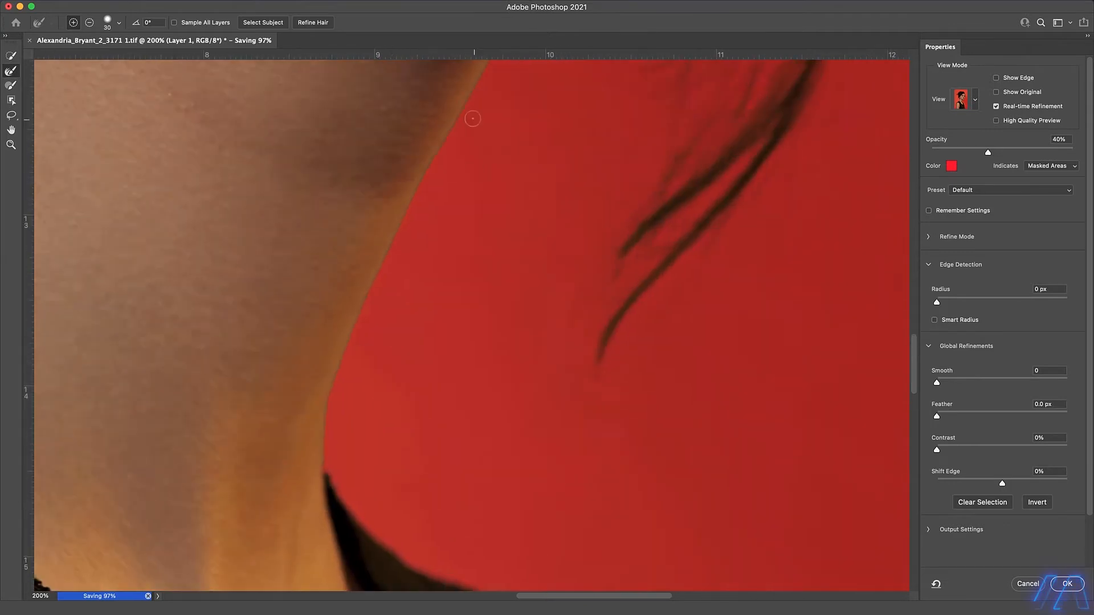
{"action": "scroll", "coordinate": [336, 479], "scroll_direction": "up", "scroll_amount": 5}
{"action": "scroll", "coordinate": [336, 478], "scroll_direction": "right", "scroll_amount": 2}
{"action": "key", "text": "b"}
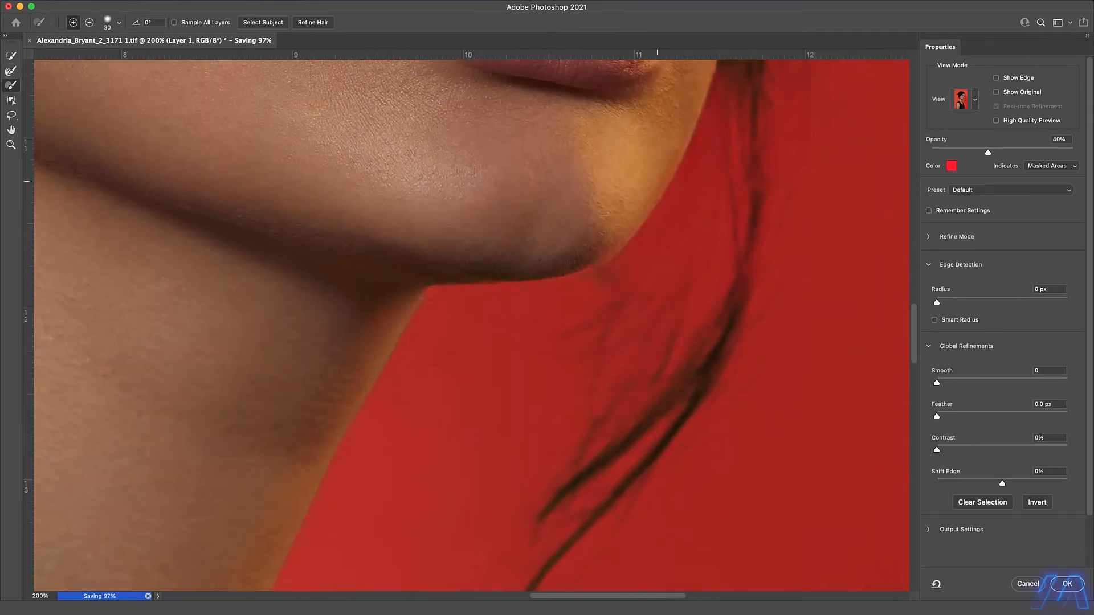
{"action": "key", "text": "r"}
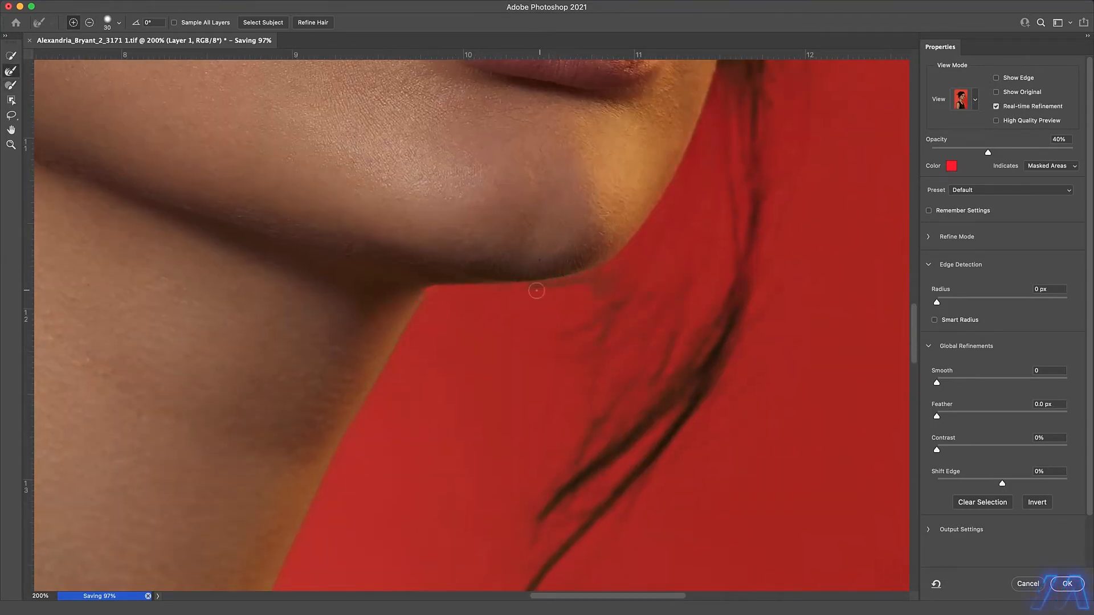
{"action": "key", "text": "b"}
Correct the mask edge down the far arm and the side of the top to the image's lower border at size 30.
{"action": "scroll", "coordinate": [496, 139], "scroll_direction": "down", "scroll_amount": 10}
{"action": "scroll", "coordinate": [496, 139], "scroll_direction": "right", "scroll_amount": 2}
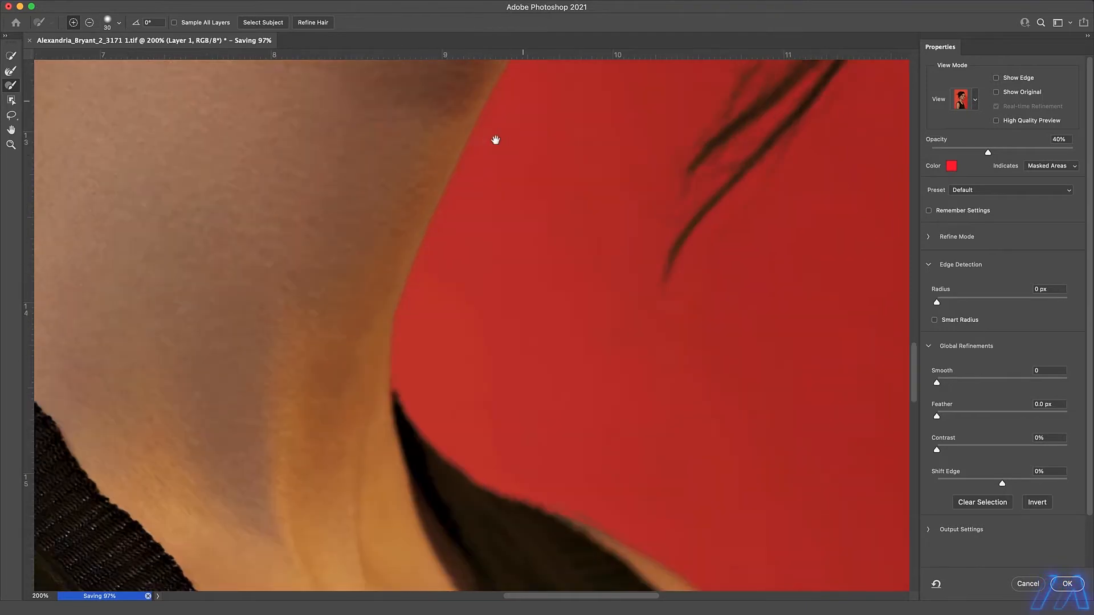
{"action": "scroll", "coordinate": [469, 159], "scroll_direction": "down", "scroll_amount": 8}
{"action": "scroll", "coordinate": [469, 159], "scroll_direction": "right", "scroll_amount": 2}
{"action": "key", "text": "r"}
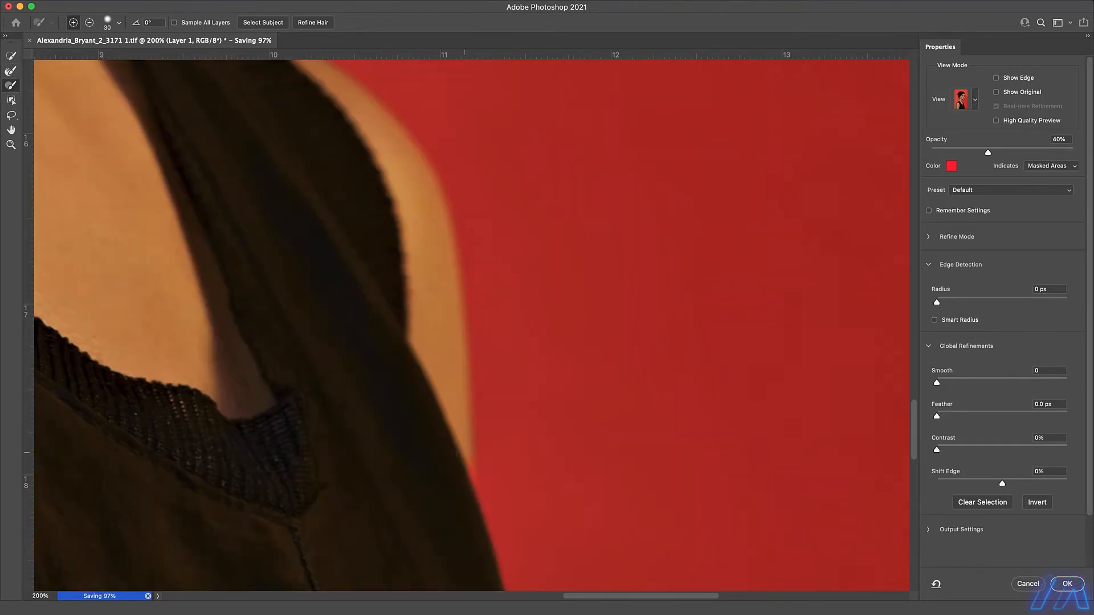
{"action": "scroll", "coordinate": [493, 182], "scroll_direction": "down", "scroll_amount": 4}
{"action": "scroll", "coordinate": [496, 489], "scroll_direction": "down", "scroll_amount": 5}
{"action": "scroll", "coordinate": [530, 342], "scroll_direction": "left", "scroll_amount": 10}
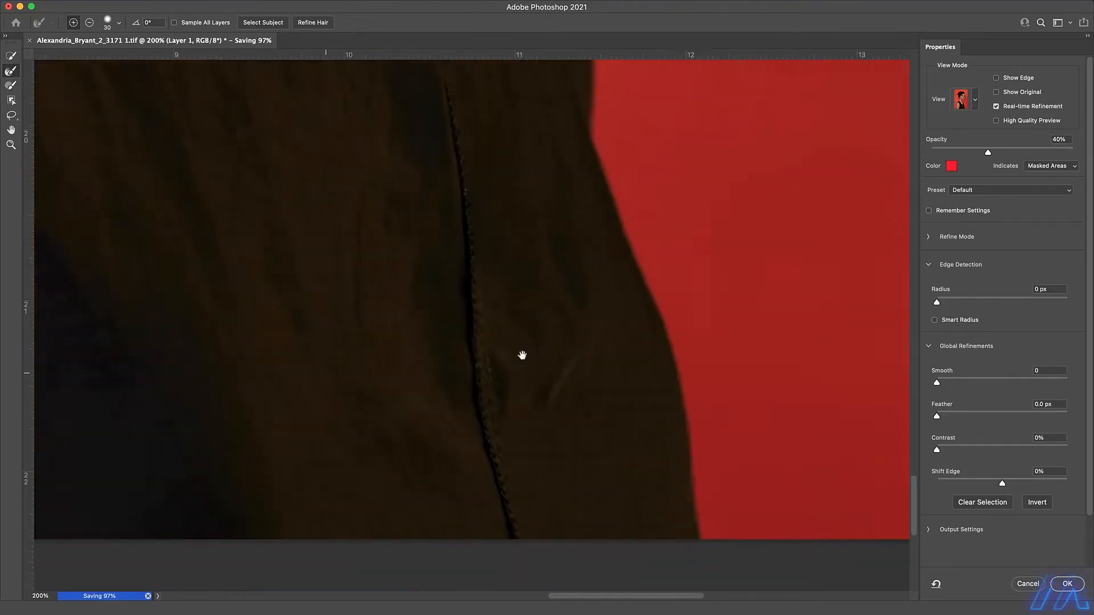
Refine the mask edge up the near arm and around the shoulder with the Refine Edge Brush at size 30.
{"action": "scroll", "coordinate": [183, 134], "scroll_direction": "up", "scroll_amount": 5}
{"action": "scroll", "coordinate": [183, 134], "scroll_direction": "left", "scroll_amount": 1}
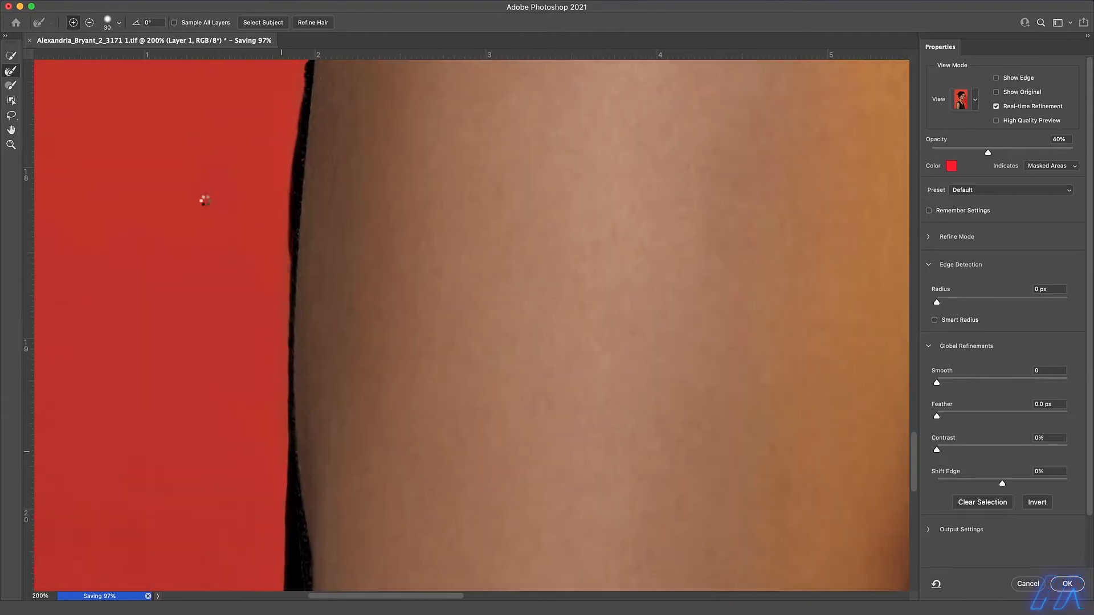
{"action": "key", "text": "b"}
{"action": "scroll", "coordinate": [272, 250], "scroll_direction": "up", "scroll_amount": 6}
{"action": "key", "text": "r"}
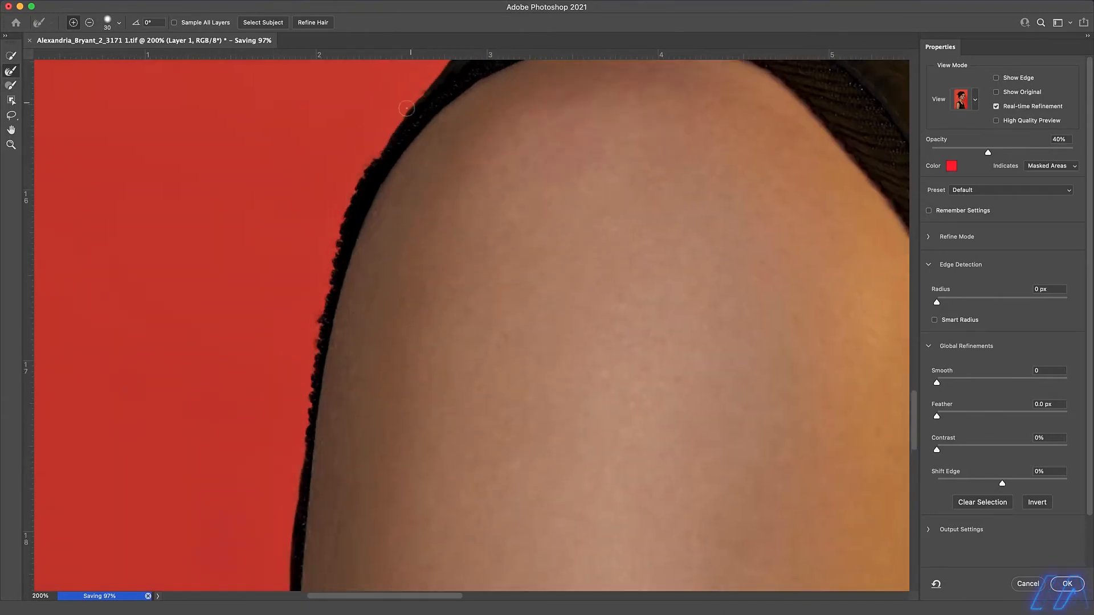
{"action": "scroll", "coordinate": [542, 205], "scroll_direction": "up", "scroll_amount": 5}
{"action": "scroll", "coordinate": [542, 204], "scroll_direction": "right", "scroll_amount": 2}
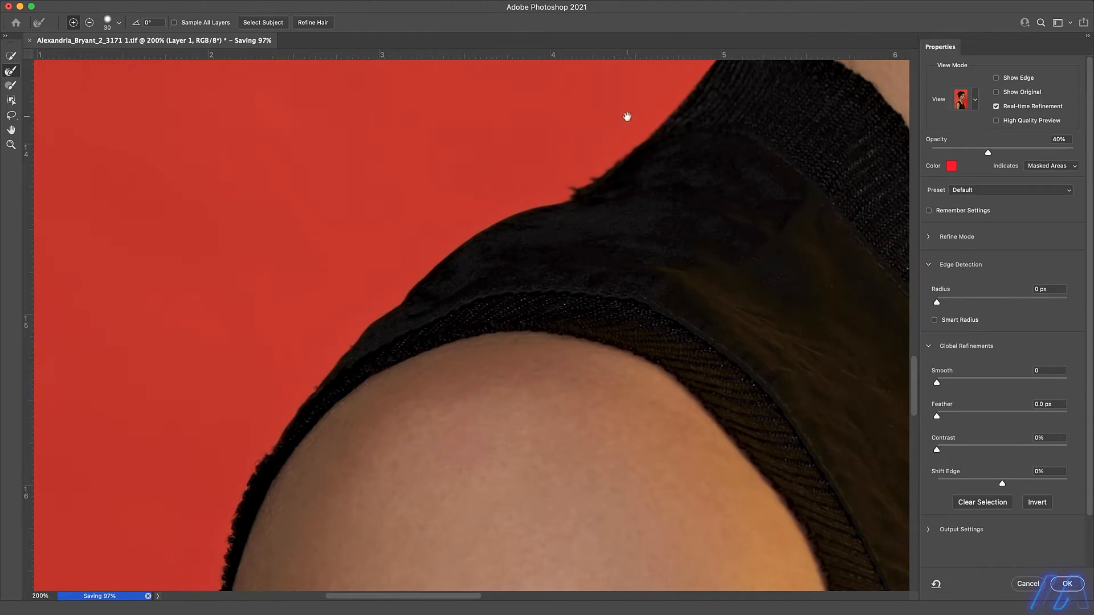
Touch up the mask from the collar along the back of the neck with the Brush, and apply it as Layer 1's mask.
{"action": "left_click_drag", "start_coordinate": [628, 117], "coordinate": [408, 379]}
{"action": "left_click_drag", "start_coordinate": [619, 106], "coordinate": [483, 408]}
{"action": "key", "text": "r"}
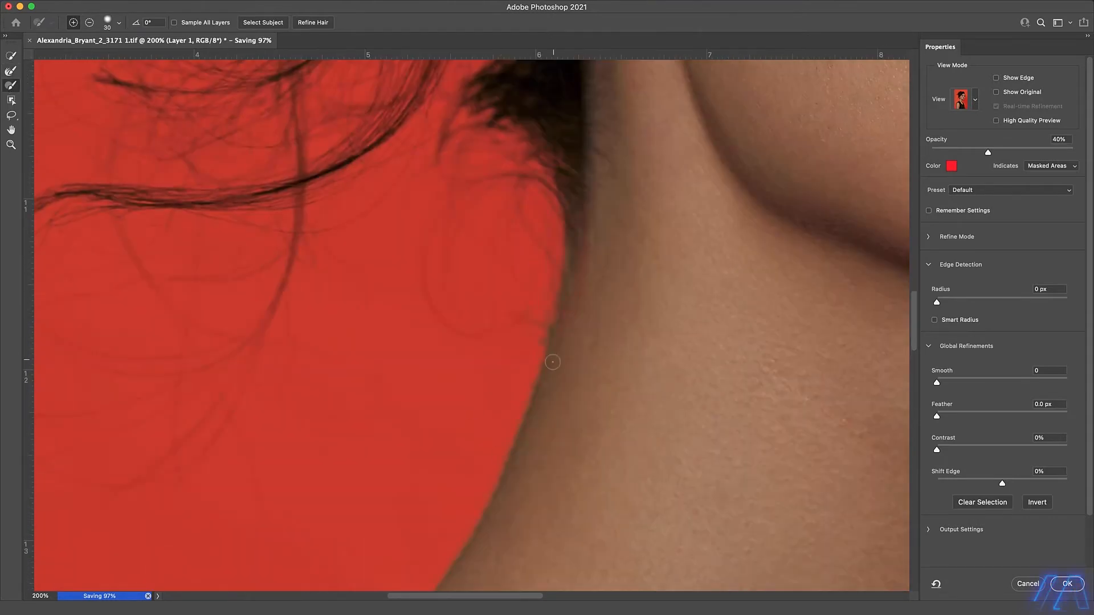
{"action": "left_click_drag", "start_coordinate": [607, 361], "coordinate": [612, 221]}
{"action": "key", "text": "bracketright"}
{"action": "key", "text": "bracketright"}
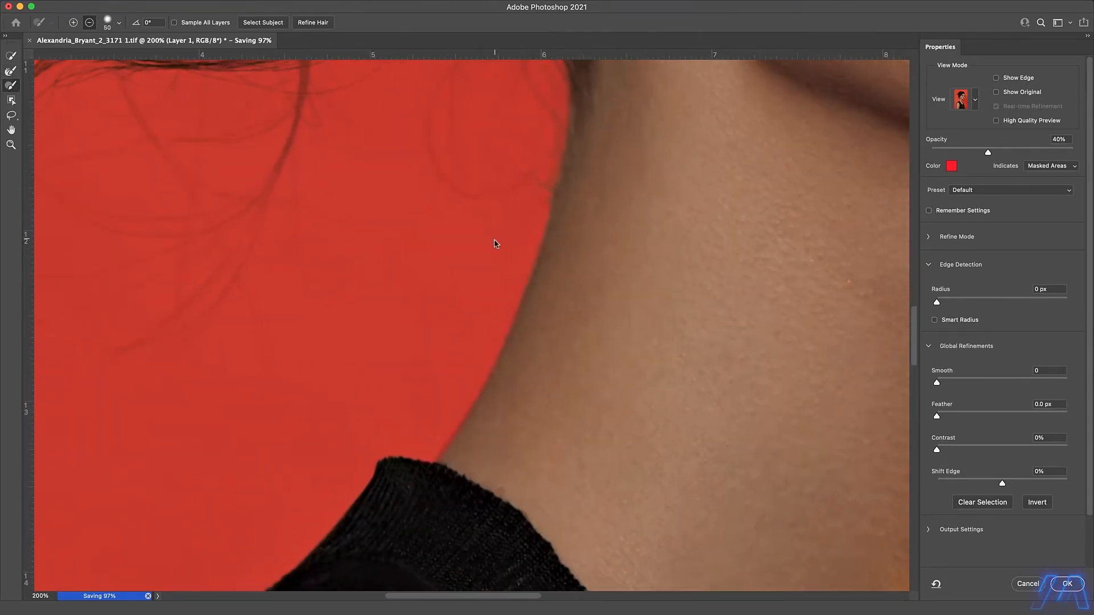
{"action": "key", "text": "Return"}
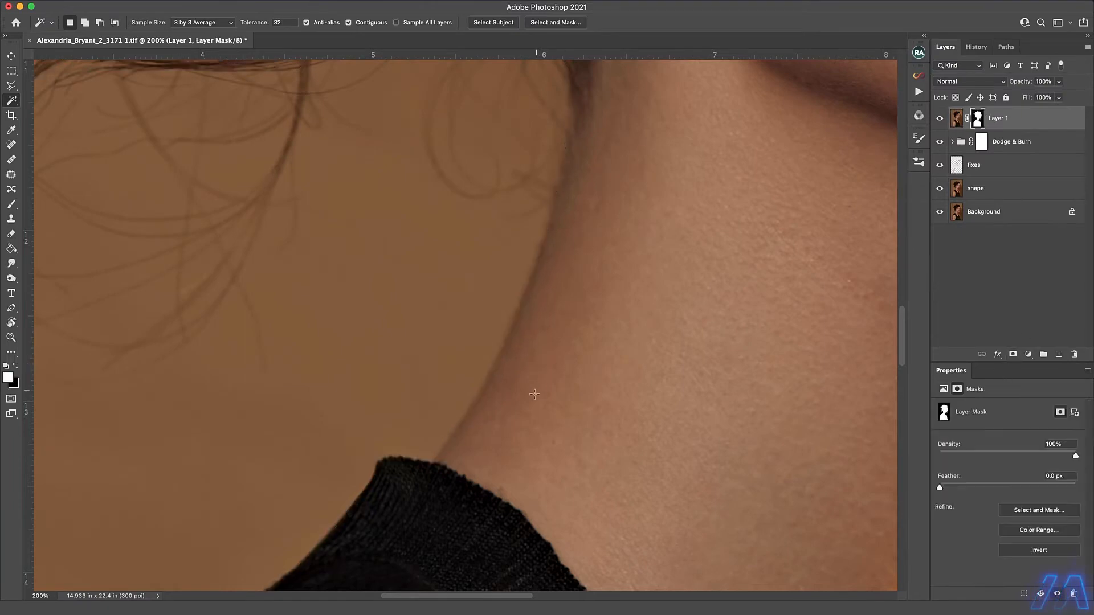
Load Layer 1's mask as a selection and expand it by 30 pixels.
{"action": "scroll", "coordinate": [535, 394], "scroll_direction": "down", "scroll_amount": 10}
{"action": "scroll", "coordinate": [534, 394], "scroll_direction": "up", "scroll_amount": 1}
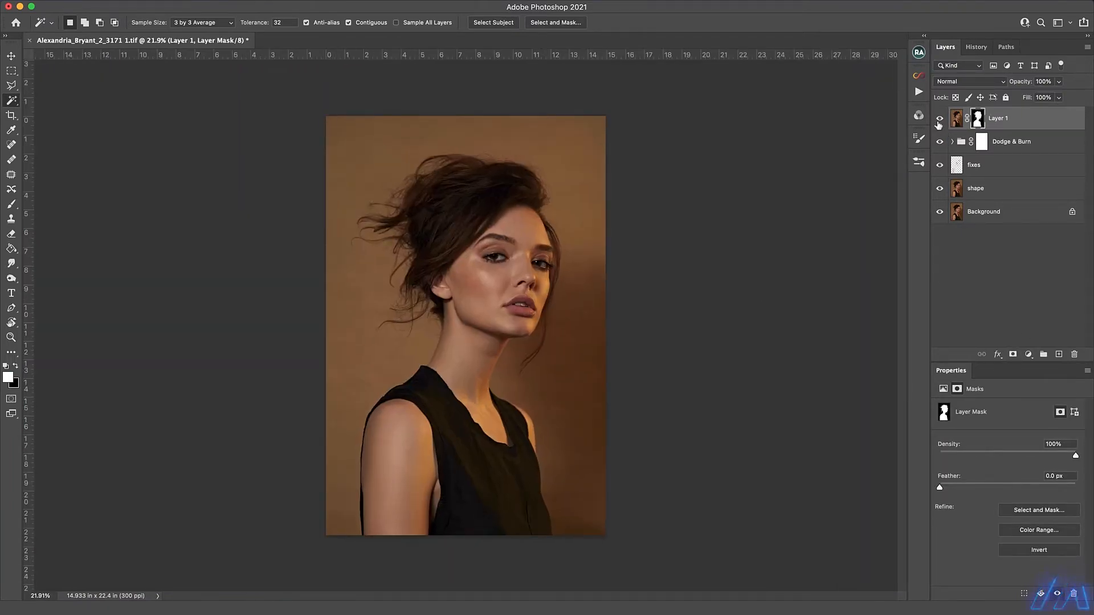
{"action": "left_click", "coordinate": [978, 119], "text": "super"}
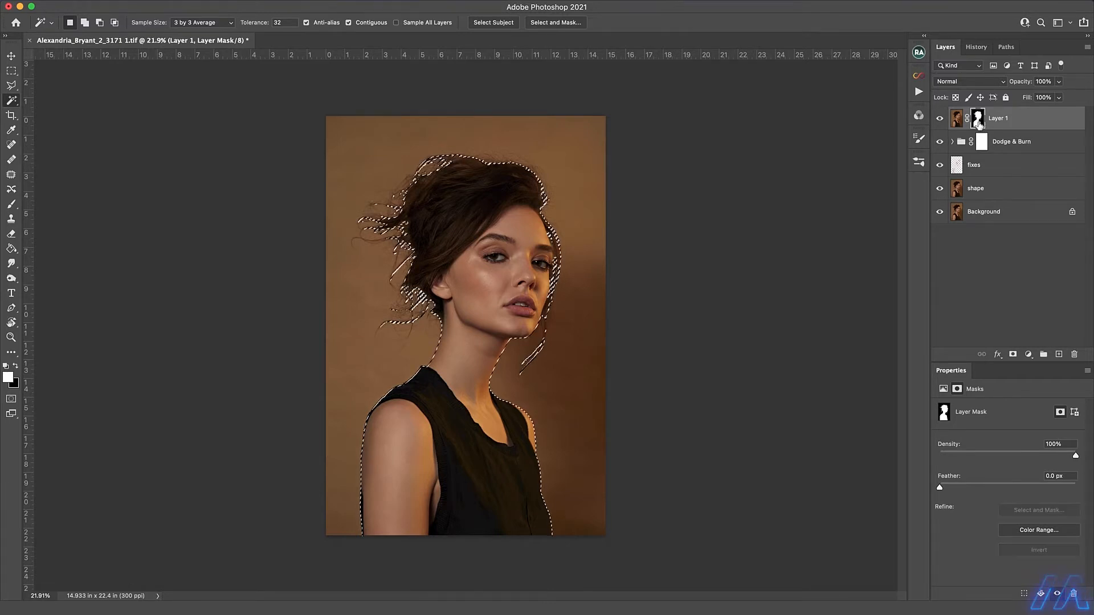
{"action": "left_click", "coordinate": [242, 1]}
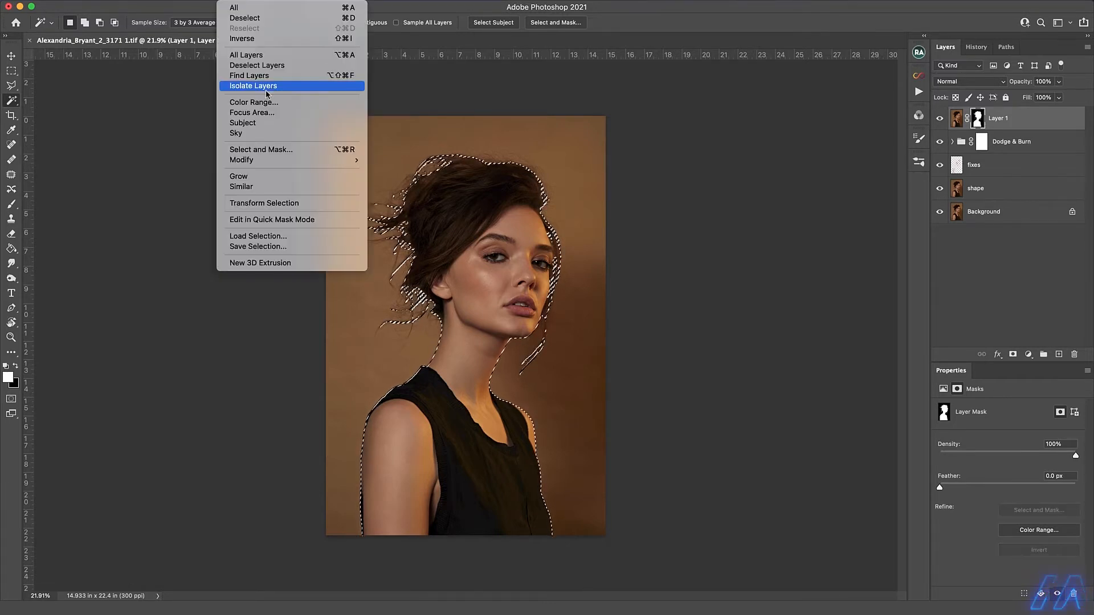
{"action": "mouse_move", "coordinate": [253, 161]}
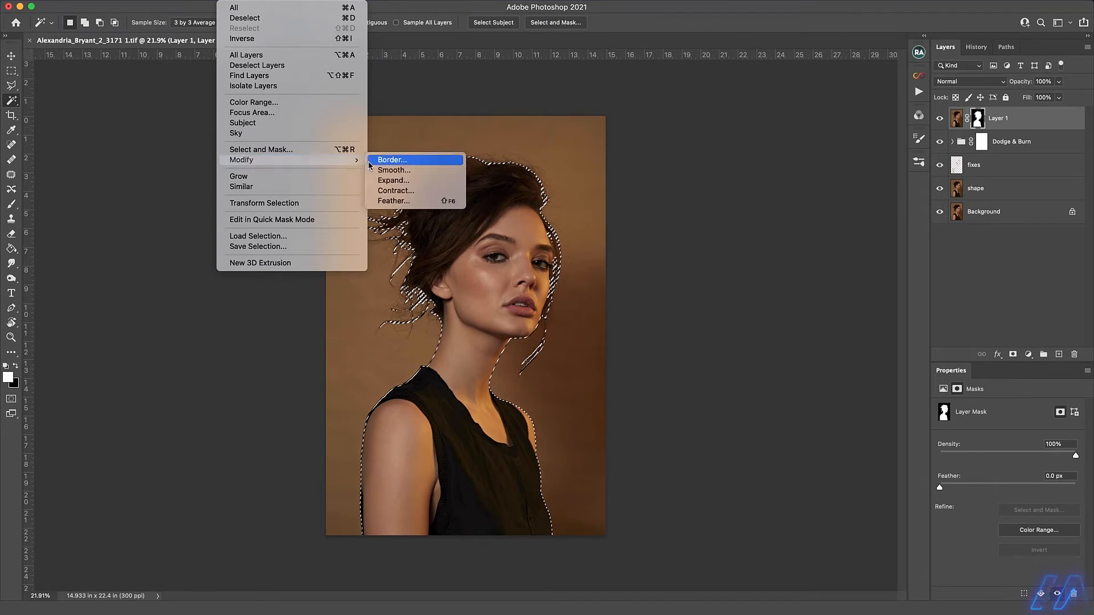
{"action": "left_click", "coordinate": [401, 181]}
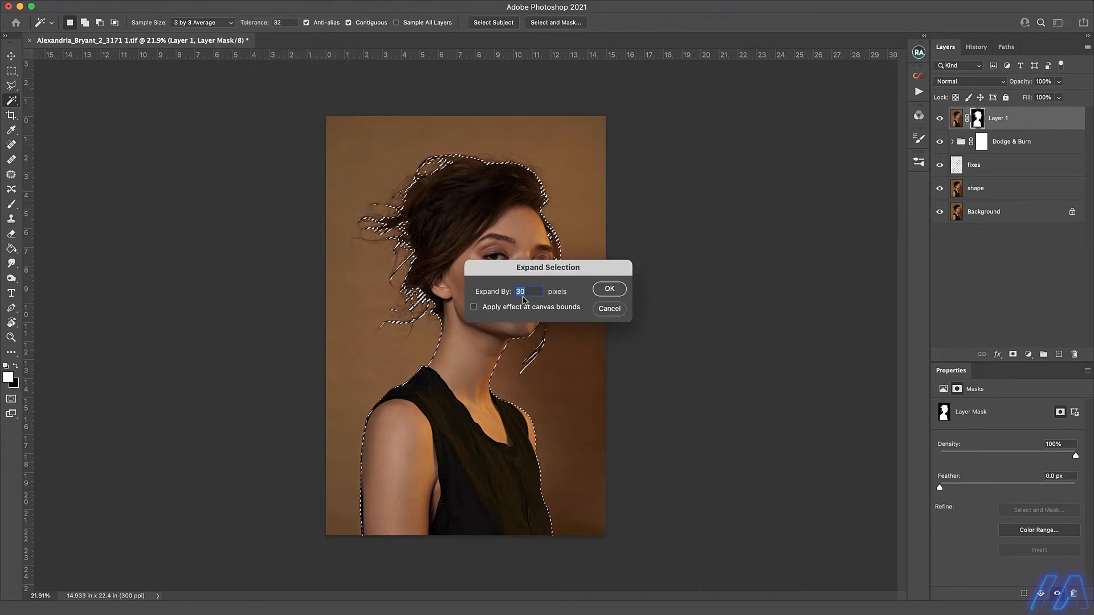
{"action": "left_click", "coordinate": [622, 289]}
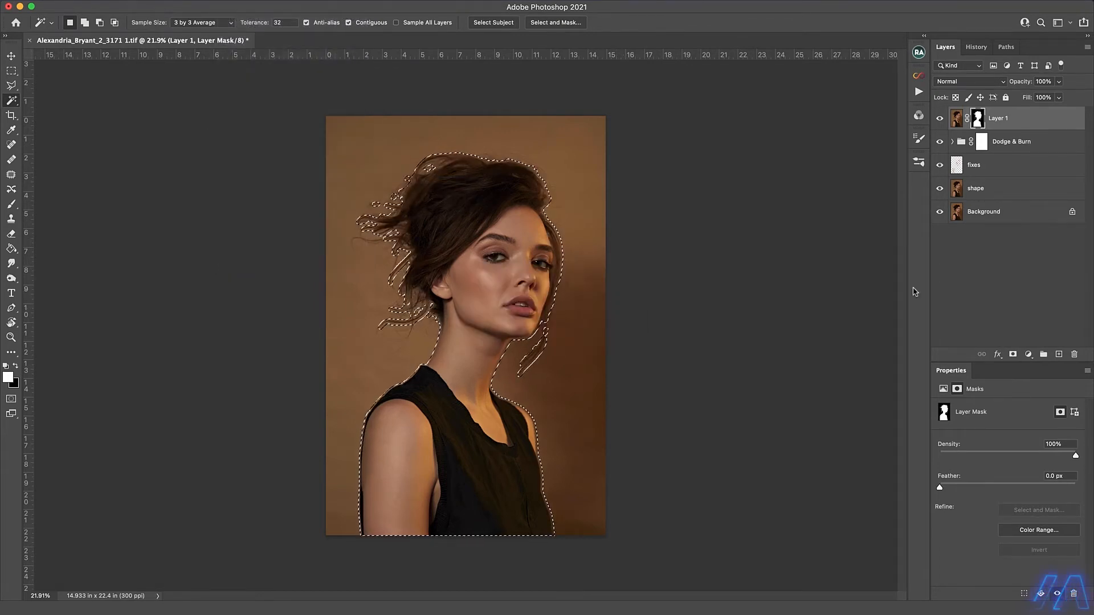
Hide Layer 1 and stamp the visible layers into a new layer above the Dodge & Burn group.
{"action": "left_click", "coordinate": [941, 124]}
{"action": "left_click", "coordinate": [962, 143]}
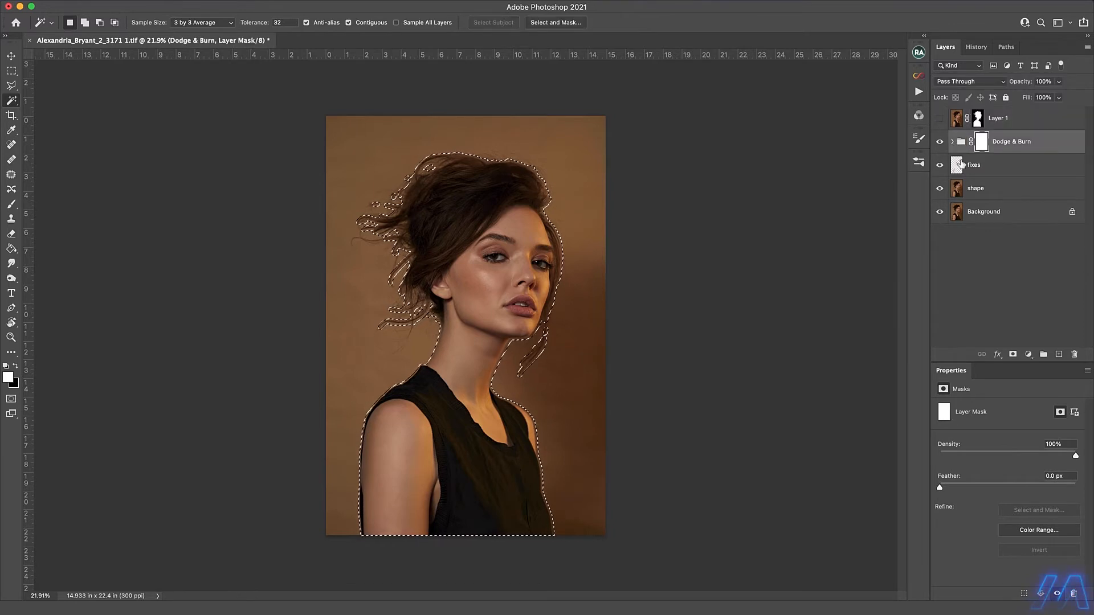
{"action": "key", "text": "super+alt+shift+e"}
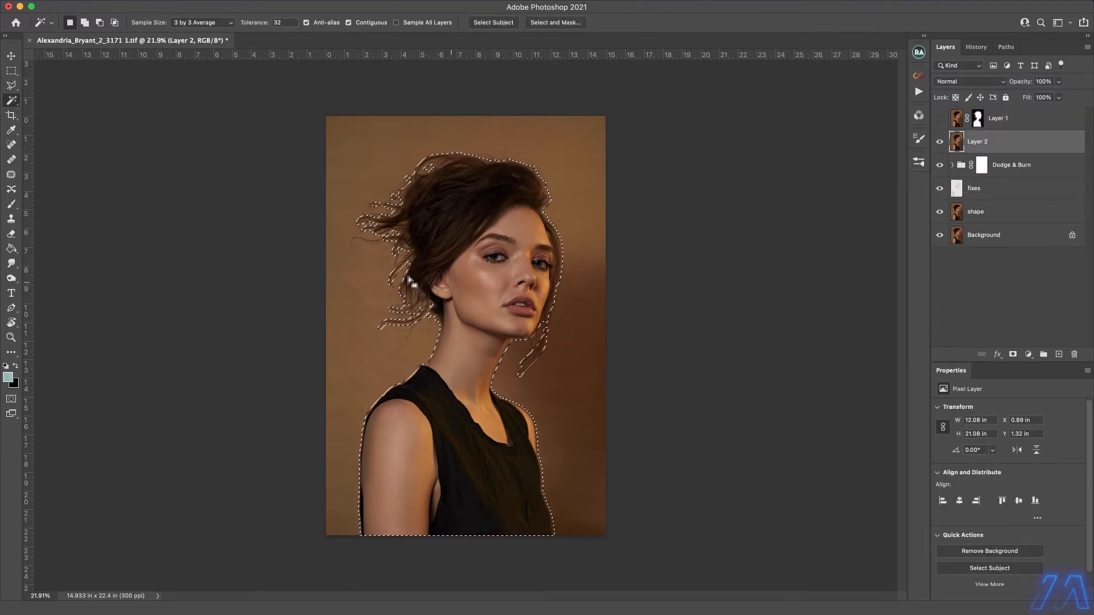
Fill the subject selection on Layer 2 with Content-Aware at 100% opacity in Normal mode, and deselect.
{"action": "left_click", "coordinate": [12, 86]}
{"action": "key", "text": "m"}
{"action": "right_click", "coordinate": [479, 273]}
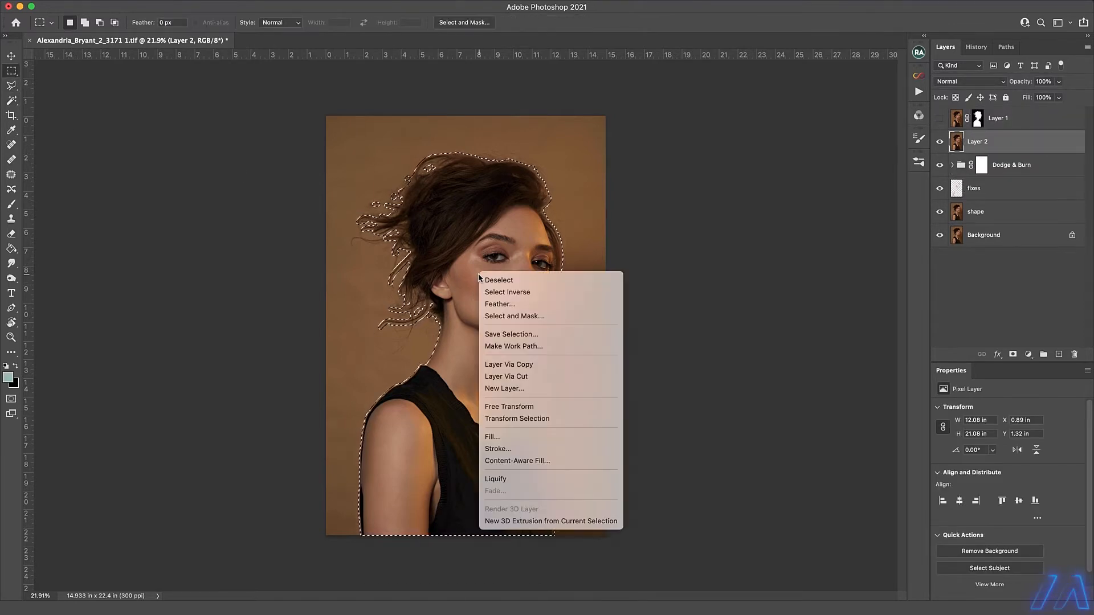
{"action": "left_click", "coordinate": [507, 436]}
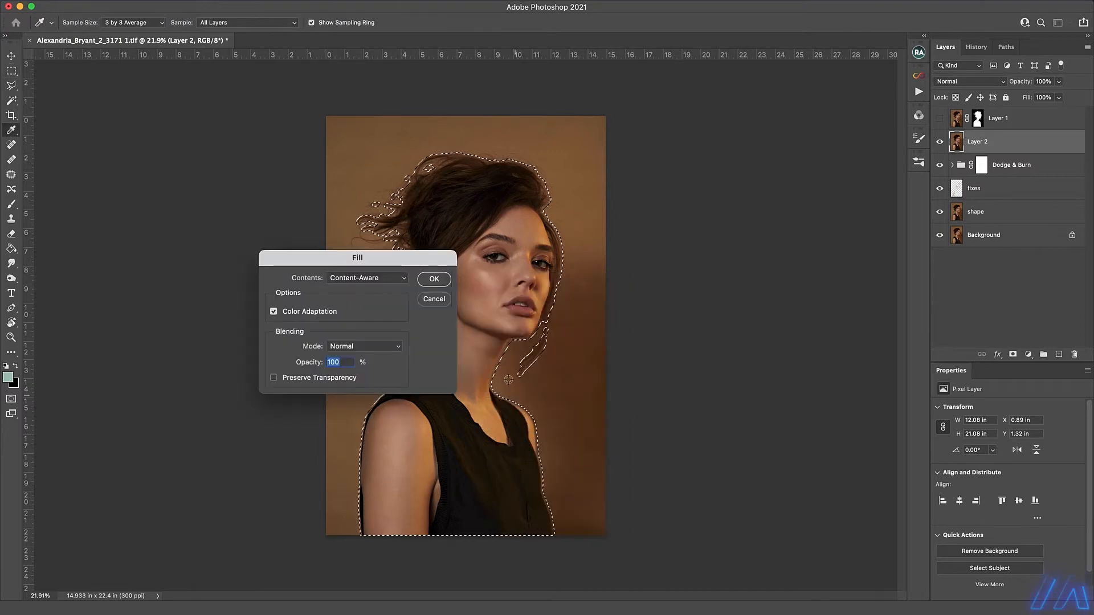
{"action": "key", "text": "Return"}
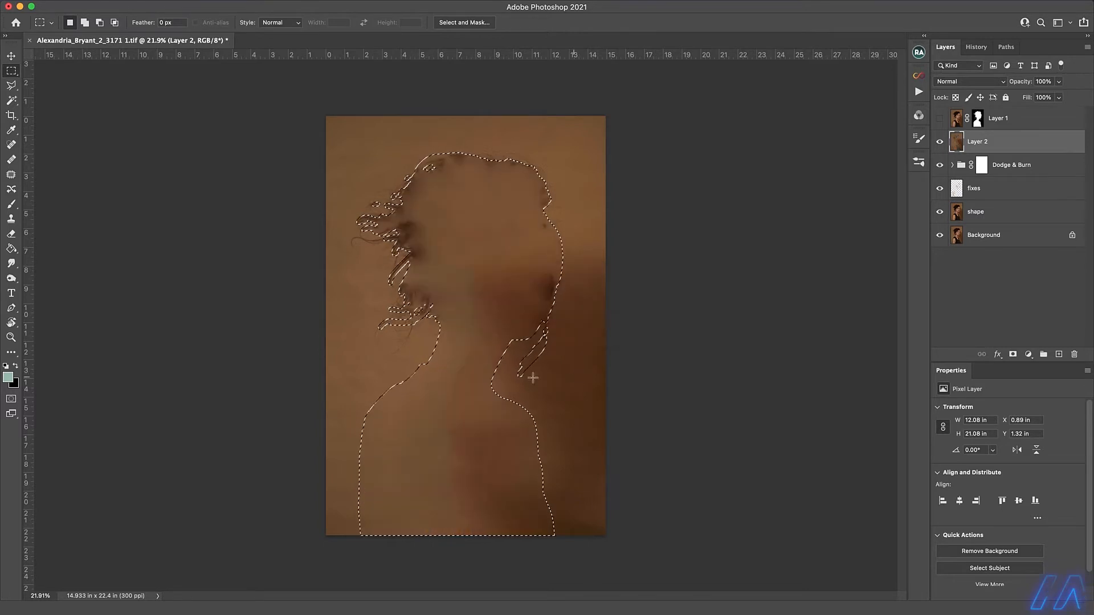
{"action": "key", "text": "super+d"}
Patch the dark remnant in the shadow area and the leftover hair strands with the Content-Aware Patch tool.
{"action": "left_click", "coordinate": [11, 86]}
{"action": "left_click", "coordinate": [33, 85]}
{"action": "left_click", "coordinate": [12, 174]}
{"action": "mouse_move", "coordinate": [543, 271]}
{"action": "left_mouse_down"}
{"action": "mouse_move", "coordinate": [557, 323]}
{"action": "mouse_move", "coordinate": [544, 274]}
{"action": "left_mouse_up"}
{"action": "left_click_drag", "start_coordinate": [544, 298], "coordinate": [533, 419]}
{"action": "key", "text": "super+d"}
{"action": "mouse_move", "coordinate": [380, 290]}
{"action": "left_mouse_down"}
{"action": "mouse_move", "coordinate": [368, 351]}
{"action": "mouse_move", "coordinate": [381, 291]}
{"action": "left_mouse_up"}
{"action": "left_click_drag", "start_coordinate": [404, 317], "coordinate": [399, 398]}
{"action": "key", "text": "super+d"}
Patch the dark outline traces left around the top of the head using Content-Aware patches.
{"action": "left_click_drag", "start_coordinate": [508, 156], "coordinate": [540, 249]}
{"action": "left_click_drag", "start_coordinate": [542, 210], "coordinate": [471, 235]}
{"action": "key", "text": "super+d"}
{"action": "mouse_move", "coordinate": [534, 166]}
{"action": "left_mouse_down"}
{"action": "mouse_move", "coordinate": [567, 203]}
{"action": "mouse_move", "coordinate": [536, 171]}
{"action": "left_mouse_up"}
{"action": "left_click_drag", "start_coordinate": [550, 188], "coordinate": [569, 217]}
{"action": "mouse_move", "coordinate": [532, 151]}
{"action": "left_mouse_down"}
{"action": "mouse_move", "coordinate": [464, 139]}
{"action": "mouse_move", "coordinate": [532, 154]}
{"action": "left_mouse_up"}
{"action": "left_click_drag", "start_coordinate": [476, 160], "coordinate": [488, 203]}
{"action": "key", "text": "super+d"}
{"action": "mouse_move", "coordinate": [423, 149]}
{"action": "left_mouse_down"}
{"action": "mouse_move", "coordinate": [426, 257]}
{"action": "mouse_move", "coordinate": [424, 150]}
{"action": "left_mouse_up"}
{"action": "left_click_drag", "start_coordinate": [394, 234], "coordinate": [386, 337]}
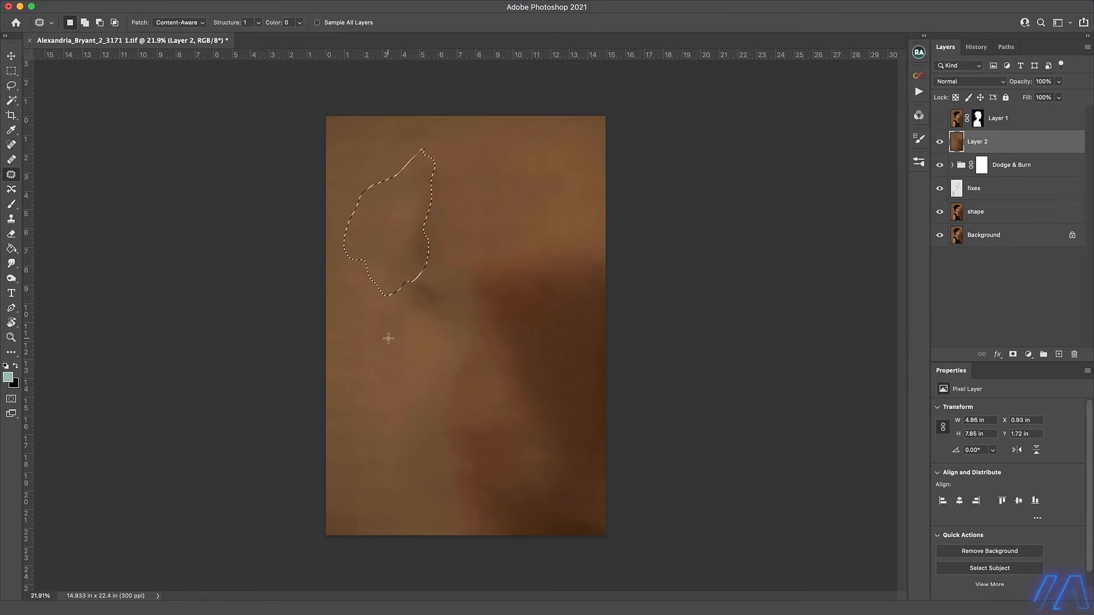
{"action": "key", "text": "super+d"}
Switch the Patch tool to Normal mode and even out blotches across the backdrop's upper part and lower middle.
{"action": "left_click", "coordinate": [179, 23]}
{"action": "left_click", "coordinate": [171, 13]}
{"action": "left_click_drag", "start_coordinate": [413, 174], "coordinate": [415, 176]}
{"action": "left_click_drag", "start_coordinate": [425, 256], "coordinate": [393, 319]}
{"action": "key", "text": "super+d"}
{"action": "left_click_drag", "start_coordinate": [542, 168], "coordinate": [562, 197]}
{"action": "key", "text": "super+d"}
{"action": "left_click_drag", "start_coordinate": [374, 195], "coordinate": [376, 186]}
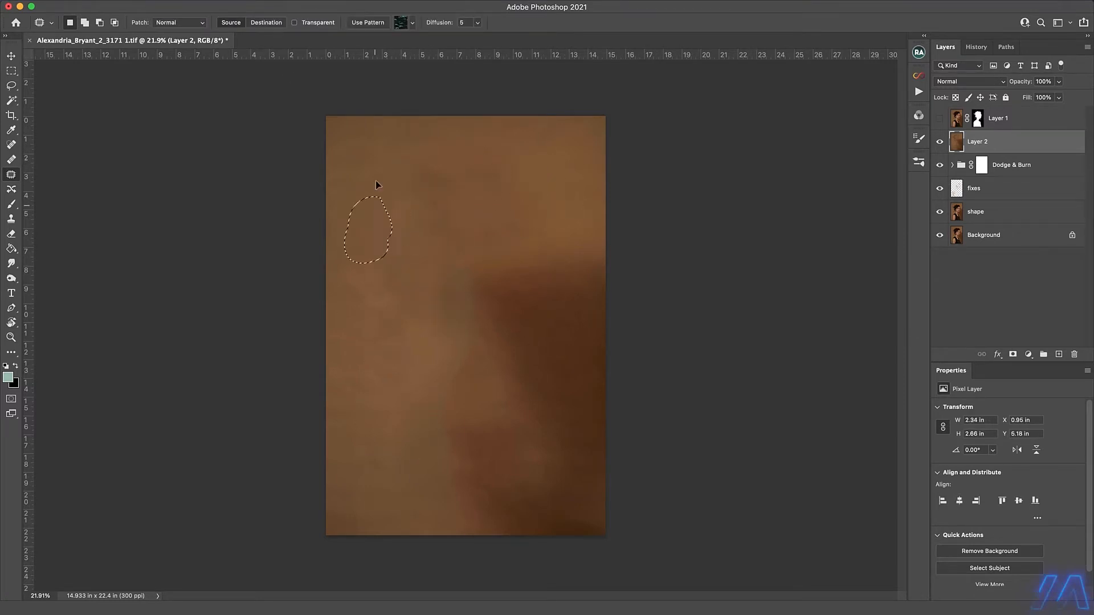
{"action": "left_click_drag", "start_coordinate": [379, 308], "coordinate": [389, 398]}
{"action": "left_click_drag", "start_coordinate": [465, 330], "coordinate": [450, 530]}
{"action": "key", "text": "super+d"}
Patch the uneven spots along the shadow's edge and in the backdrop's upper centre.
{"action": "left_click_drag", "start_coordinate": [499, 393], "coordinate": [538, 399]}
{"action": "mouse_move", "coordinate": [473, 256]}
{"action": "left_mouse_down"}
{"action": "mouse_move", "coordinate": [489, 272]}
{"action": "mouse_move", "coordinate": [474, 258]}
{"action": "left_mouse_up"}
{"action": "key", "text": "super+d"}
{"action": "mouse_move", "coordinate": [523, 340]}
{"action": "left_mouse_down"}
{"action": "mouse_move", "coordinate": [516, 450]}
{"action": "mouse_move", "coordinate": [522, 342]}
{"action": "left_mouse_up"}
{"action": "key", "text": "super+d"}
{"action": "mouse_move", "coordinate": [473, 193]}
{"action": "left_mouse_down"}
{"action": "mouse_move", "coordinate": [415, 256]}
{"action": "mouse_move", "coordinate": [433, 246]}
{"action": "left_mouse_up"}
{"action": "key", "text": "super+d"}
Patch smaller blotches around the shadow's upper corner and inside the shadow.
{"action": "scroll", "coordinate": [557, 284], "scroll_direction": "up", "scroll_amount": 5}
{"action": "left_click_drag", "start_coordinate": [441, 278], "coordinate": [447, 368]}
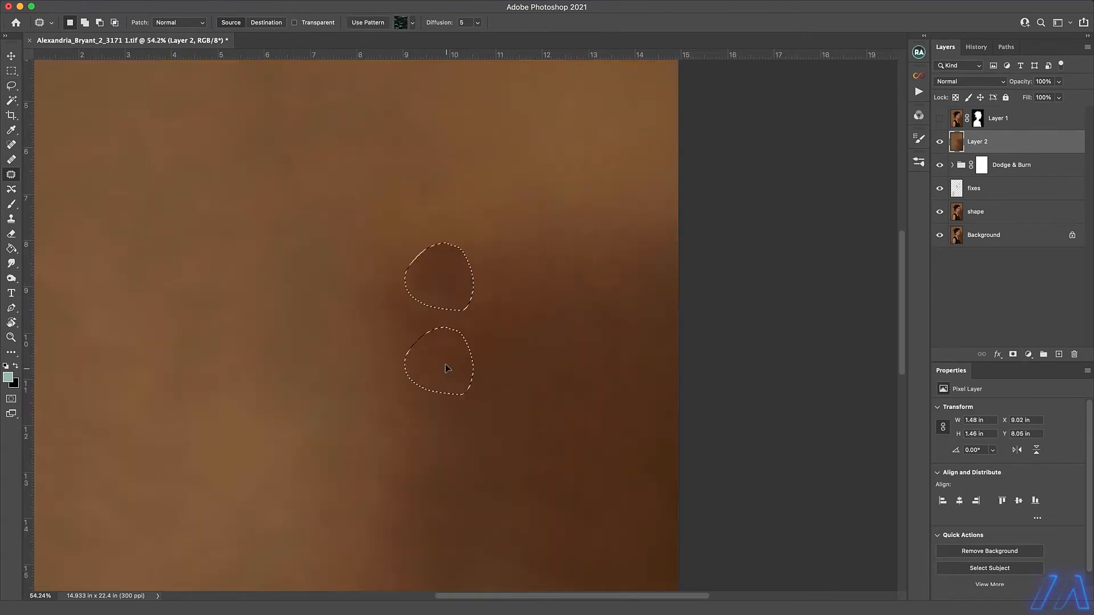
{"action": "key", "text": "super+d"}
{"action": "left_click_drag", "start_coordinate": [425, 207], "coordinate": [427, 208]}
{"action": "left_click_drag", "start_coordinate": [459, 135], "coordinate": [476, 149]}
{"action": "mouse_move", "coordinate": [544, 215]}
{"action": "left_mouse_down"}
{"action": "mouse_move", "coordinate": [584, 205]}
{"action": "mouse_move", "coordinate": [564, 202]}
{"action": "left_mouse_up"}
{"action": "mouse_move", "coordinate": [543, 391]}
{"action": "left_mouse_down"}
{"action": "mouse_move", "coordinate": [576, 400]}
{"action": "mouse_move", "coordinate": [545, 394]}
{"action": "left_mouse_up"}
{"action": "key", "text": "super+d"}
Patch the remaining discoloured patches in the lower part of the backdrop and its shadow.
{"action": "mouse_move", "coordinate": [476, 472]}
{"action": "left_mouse_down"}
{"action": "mouse_move", "coordinate": [496, 491]}
{"action": "mouse_move", "coordinate": [478, 475]}
{"action": "left_mouse_up"}
{"action": "left_click_drag", "start_coordinate": [184, 315], "coordinate": [194, 322]}
{"action": "key", "text": "super+d"}
{"action": "left_click_drag", "start_coordinate": [397, 357], "coordinate": [396, 363]}
{"action": "left_click_drag", "start_coordinate": [387, 372], "coordinate": [448, 293]}
{"action": "key", "text": "super+d"}
{"action": "left_click_drag", "start_coordinate": [556, 291], "coordinate": [553, 292]}
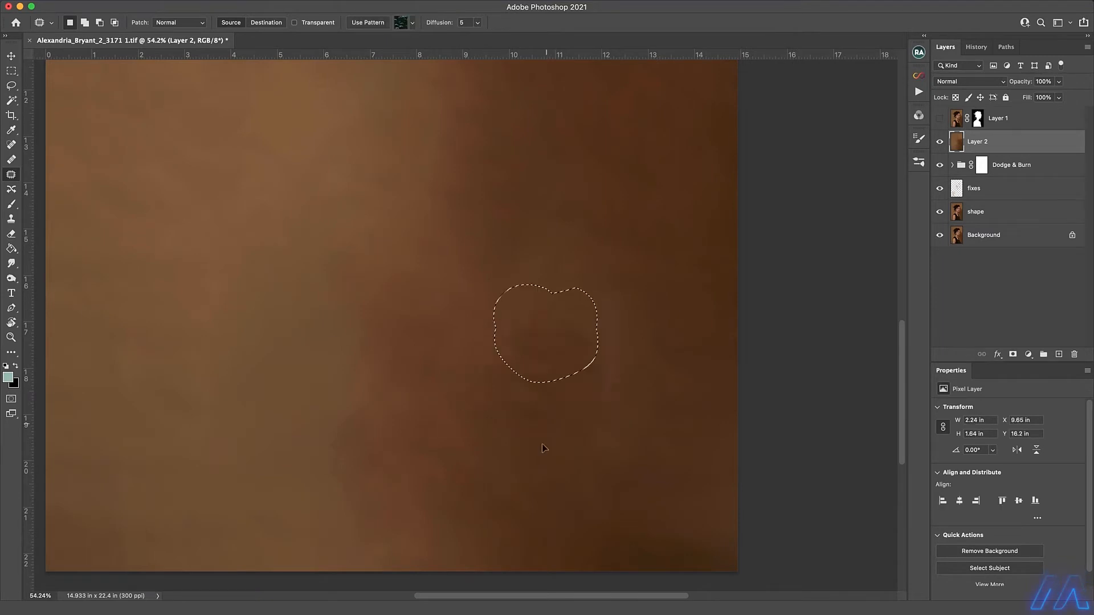
{"action": "key", "text": "super+d"}
Smooth out further blotches in the lower shadow transition and the upper backdrop with Normal patches.
{"action": "left_click_drag", "start_coordinate": [396, 143], "coordinate": [378, 376]}
{"action": "left_click_drag", "start_coordinate": [411, 205], "coordinate": [413, 204]}
{"action": "left_click_drag", "start_coordinate": [170, 241], "coordinate": [157, 234]}
{"action": "left_click_drag", "start_coordinate": [570, 320], "coordinate": [680, 240]}
{"action": "left_click_drag", "start_coordinate": [200, 234], "coordinate": [199, 235]}
{"action": "left_click_drag", "start_coordinate": [200, 236], "coordinate": [231, 186]}
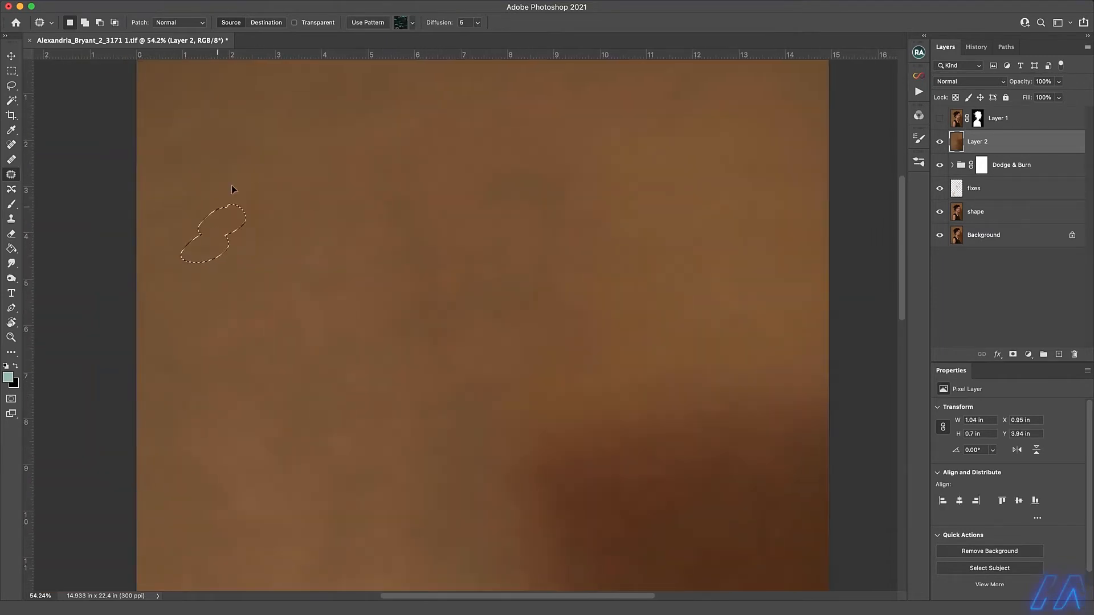
{"action": "key", "text": "super+d"}
{"action": "mouse_move", "coordinate": [183, 435]}
{"action": "left_mouse_down"}
{"action": "mouse_move", "coordinate": [208, 381]}
{"action": "mouse_move", "coordinate": [185, 433]}
{"action": "left_mouse_up"}
{"action": "key", "text": "super+d"}
{"action": "left_click_drag", "start_coordinate": [477, 220], "coordinate": [402, 318]}
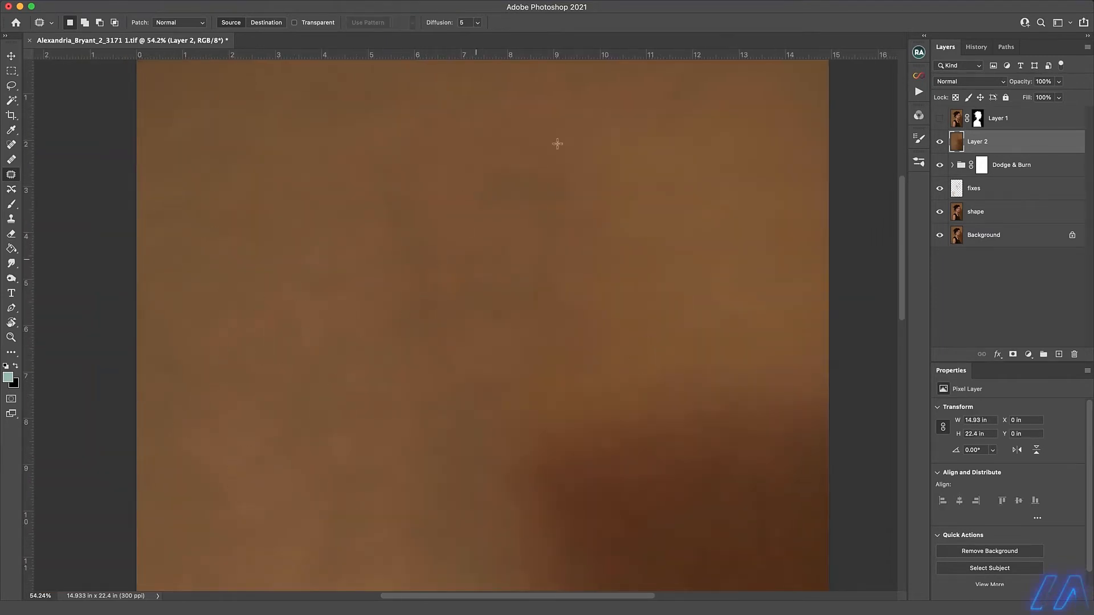
Apply the Filter Gallery's Spatter filter to Layer 2 with Spray Radius 25 and Smoothness 1.
{"action": "left_click", "coordinate": [285, 3]}
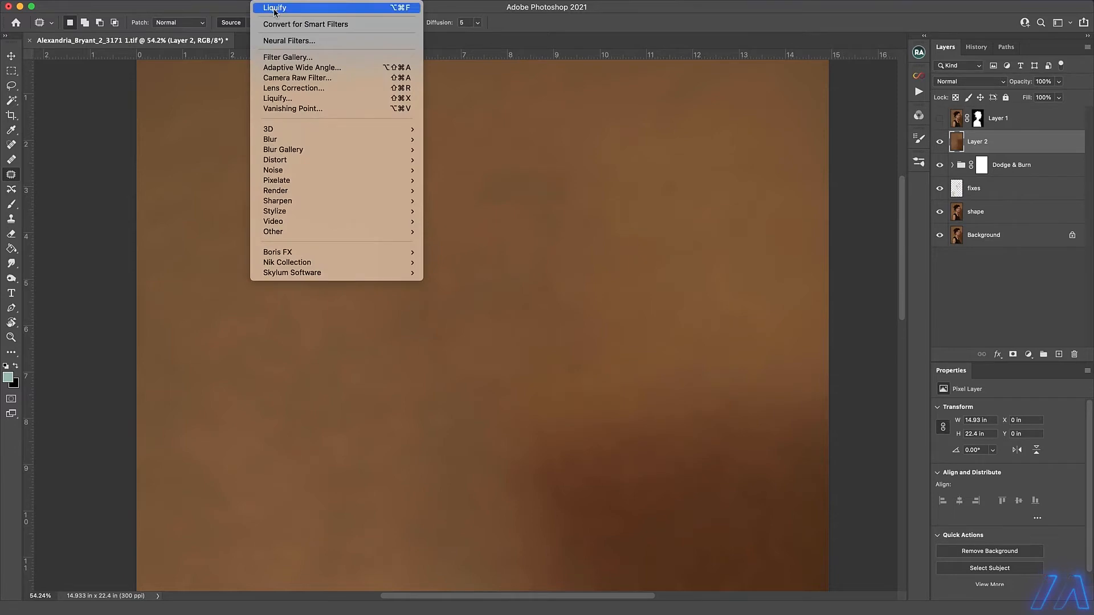
{"action": "left_click", "coordinate": [284, 57]}
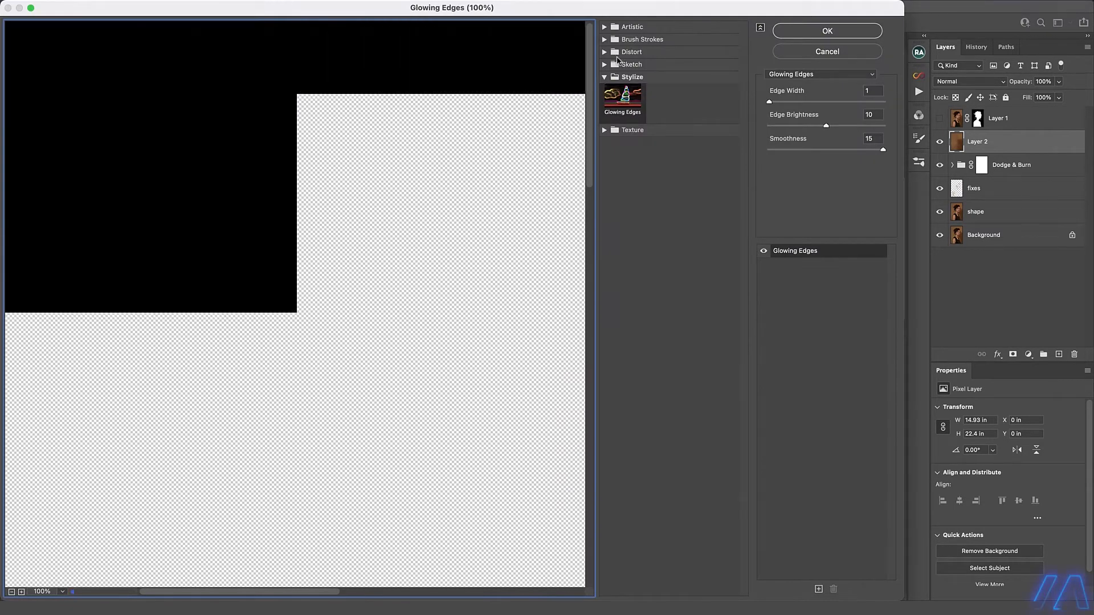
{"action": "left_click", "coordinate": [605, 52]}
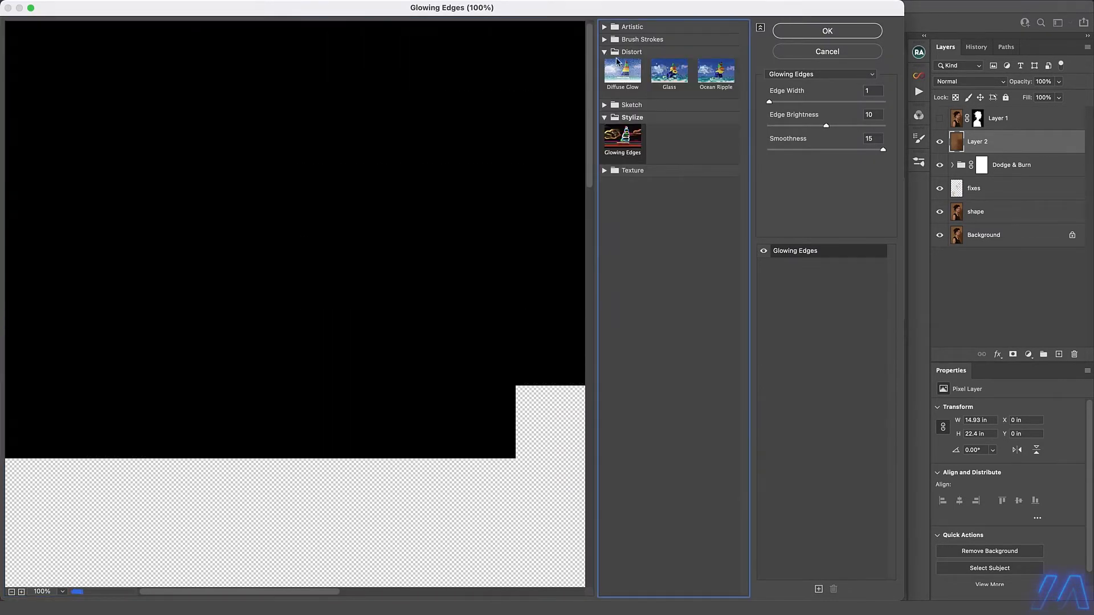
{"action": "left_click", "coordinate": [605, 52]}
{"action": "left_click", "coordinate": [604, 39]}
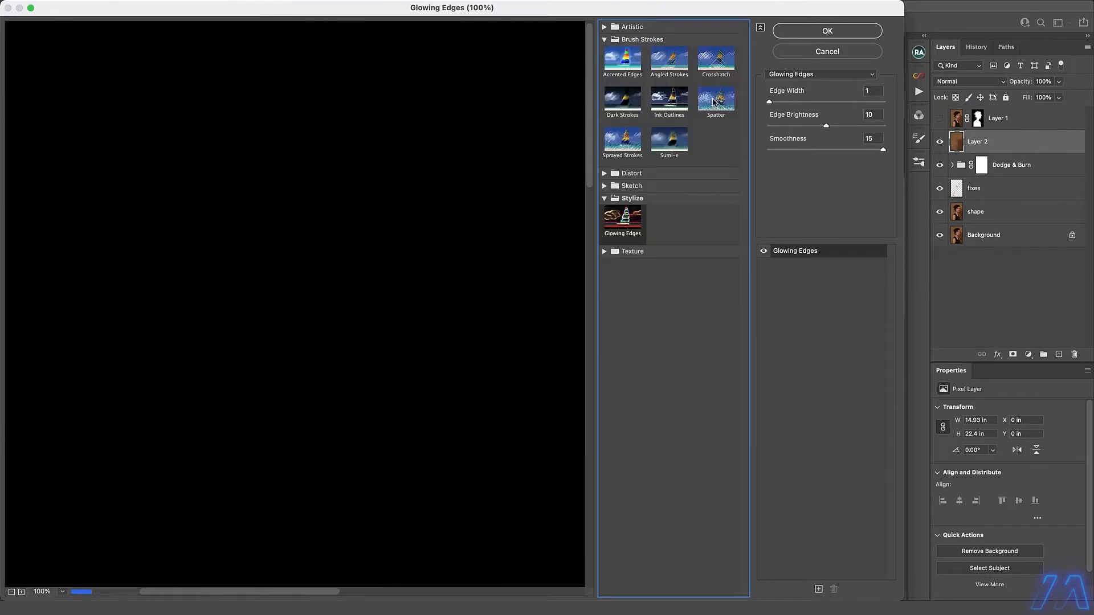
{"action": "left_click", "coordinate": [714, 102]}
{"action": "left_click_drag", "start_coordinate": [883, 126], "coordinate": [836, 126]}
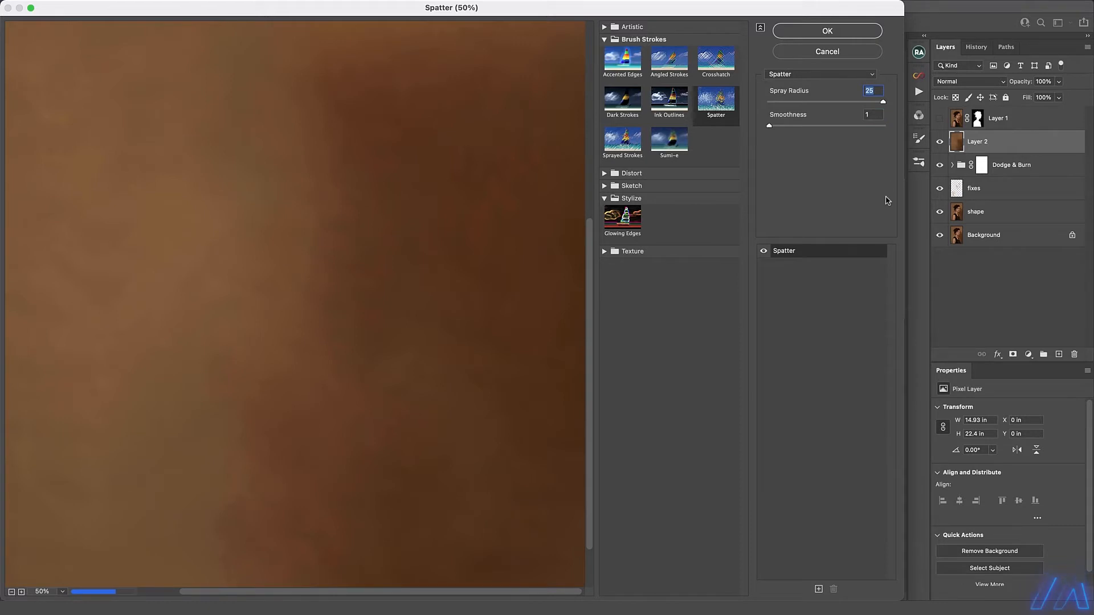
{"action": "left_click", "coordinate": [827, 30]}
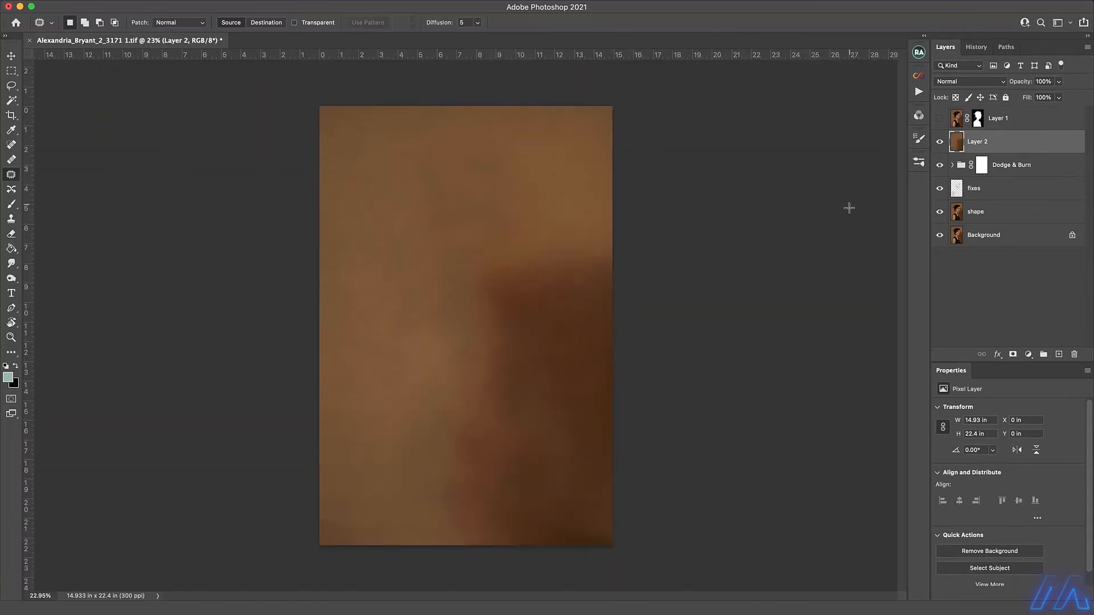
Add a layer above Layer 2 and even out the backdrop with sampled browns, using a 1400 to 1900 px Brush at 5% flow.
{"action": "key", "text": "super+shift+alt+n"}
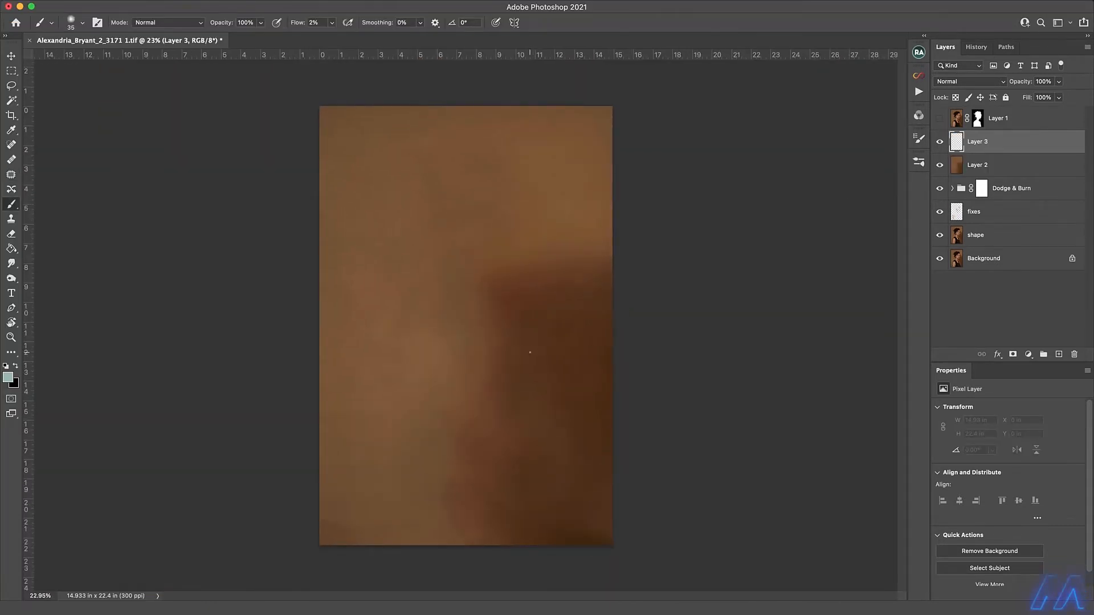
{"action": "key", "text": "bracketright"}
{"action": "key", "text": "bracketright"}
{"action": "key", "text": "bracketright"}
{"action": "key", "text": "bracketright"}
{"action": "key", "text": "bracketright"}
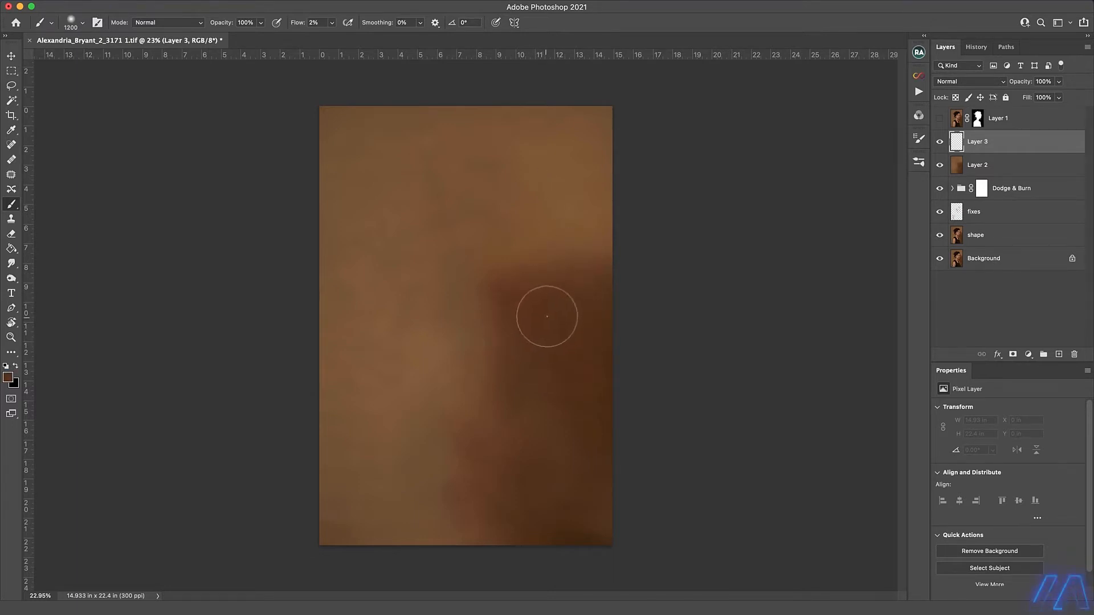
{"action": "key", "text": "bracketright"}
{"action": "key", "text": "bracketright"}
{"action": "mouse_move", "coordinate": [561, 274]}
{"action": "left_mouse_down"}
{"action": "mouse_move", "coordinate": [489, 403]}
{"action": "mouse_move", "coordinate": [608, 570]}
{"action": "left_mouse_up"}
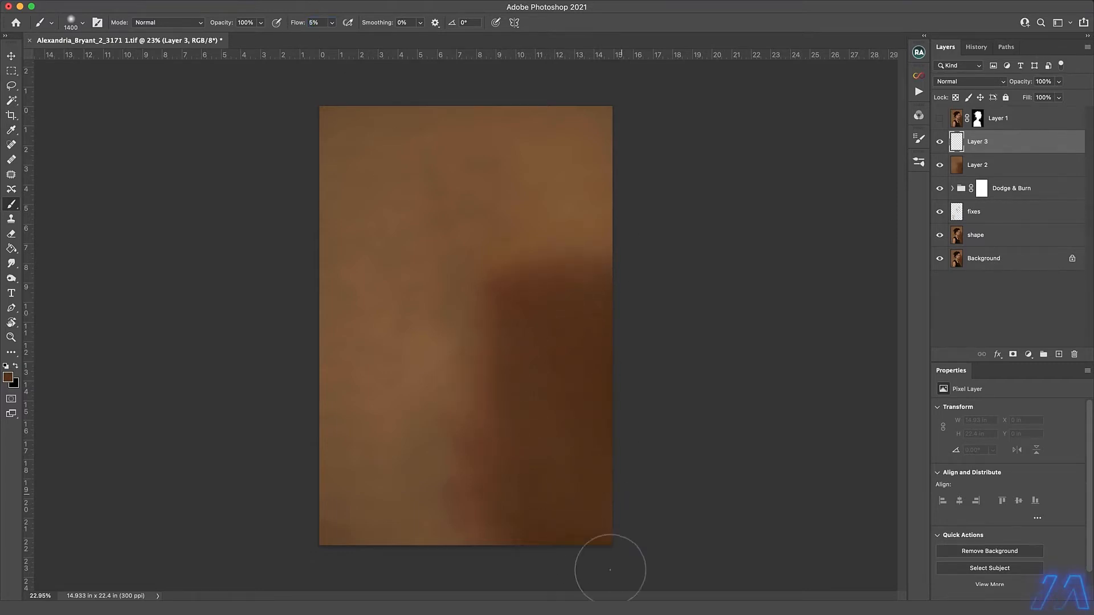
{"action": "left_click_drag", "start_coordinate": [620, 422], "coordinate": [362, 182]}
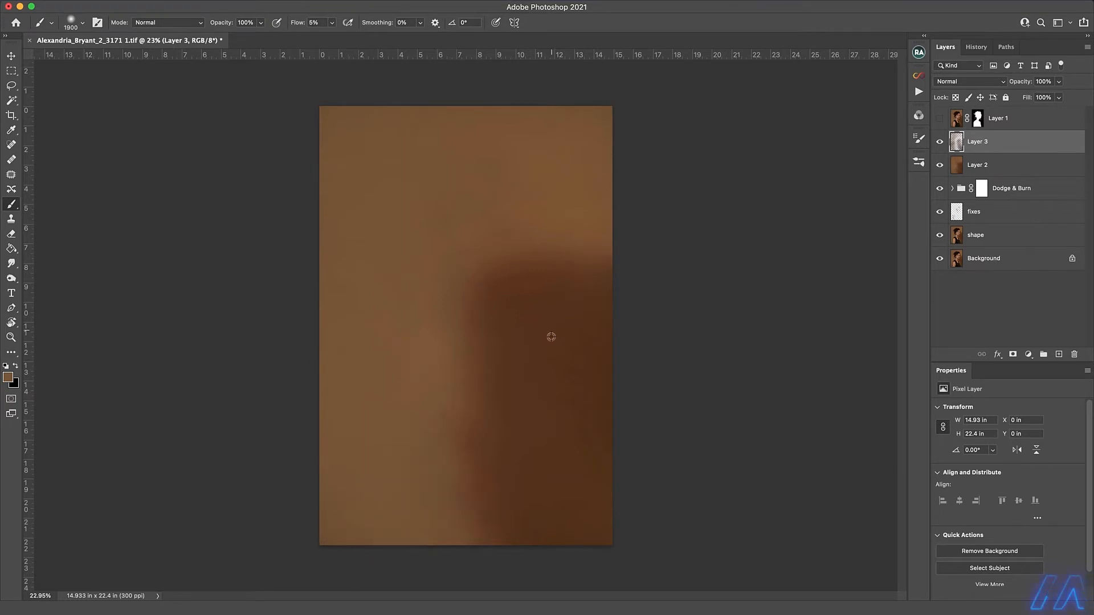
{"action": "left_click", "coordinate": [551, 336], "text": "alt"}
Show Layer 1 again and toggle Layer 3's visibility to compare the backdrop with and without the painting.
{"action": "left_click", "coordinate": [940, 118]}
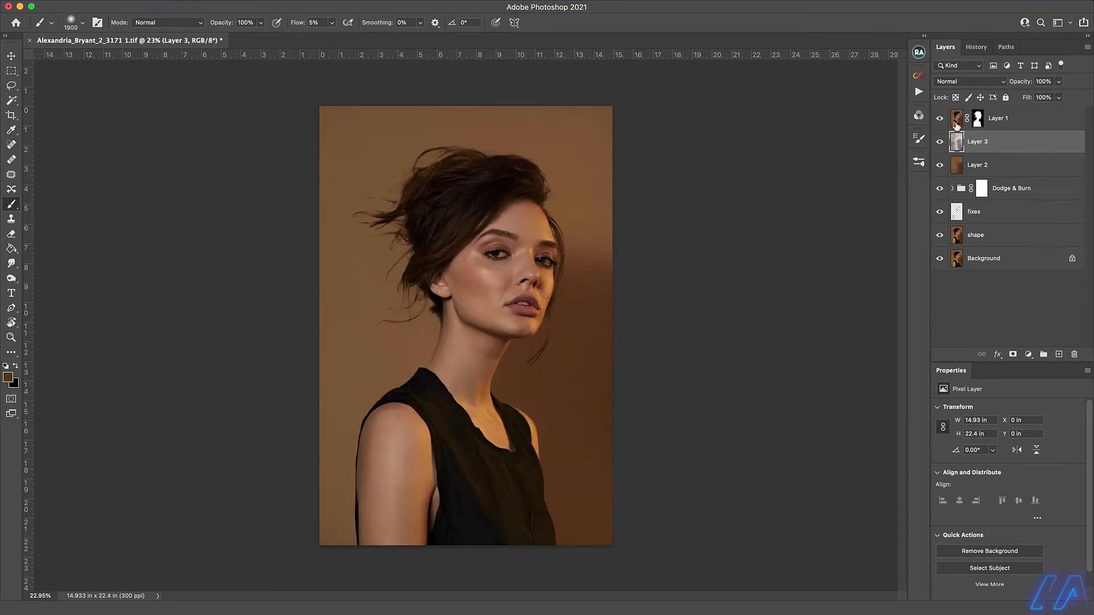
{"action": "left_click", "coordinate": [940, 142]}
{"action": "left_click_drag", "start_coordinate": [942, 160], "coordinate": [940, 141]}
Even out the backdrop further on Layer 3 with sampled browns, using 1300 and 2600 px brushes at 5% flow, and merge it into Layer 2.
{"action": "key", "text": "bracketleft"}
{"action": "key", "text": "bracketleft"}
{"action": "key", "text": "bracketleft"}
{"action": "key", "text": "bracketleft"}
{"action": "key", "text": "bracketleft"}
{"action": "key", "text": "bracketleft"}
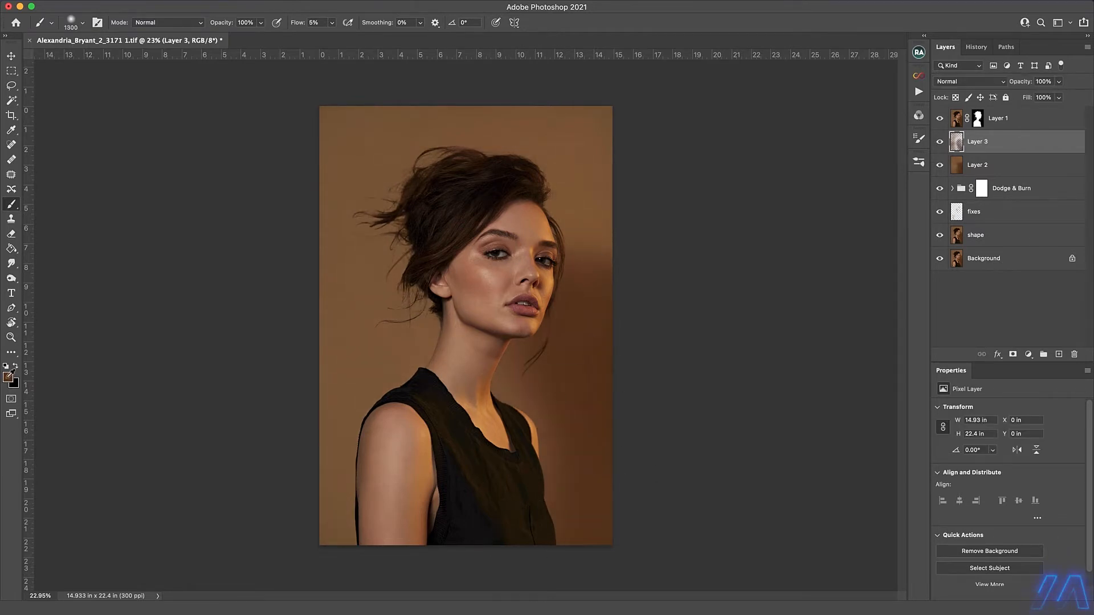
{"action": "key", "text": "bracketright"}
{"action": "key", "text": "bracketright"}
{"action": "key", "text": "bracketright"}
{"action": "key", "text": "bracketright"}
{"action": "key", "text": "bracketright"}
{"action": "key", "text": "bracketright"}
{"action": "key", "text": "bracketright"}
{"action": "key", "text": "bracketright"}
{"action": "key", "text": "bracketright"}
{"action": "key", "text": "bracketright"}
{"action": "key", "text": "bracketright"}
{"action": "key", "text": "bracketright"}
{"action": "key", "text": "bracketright"}
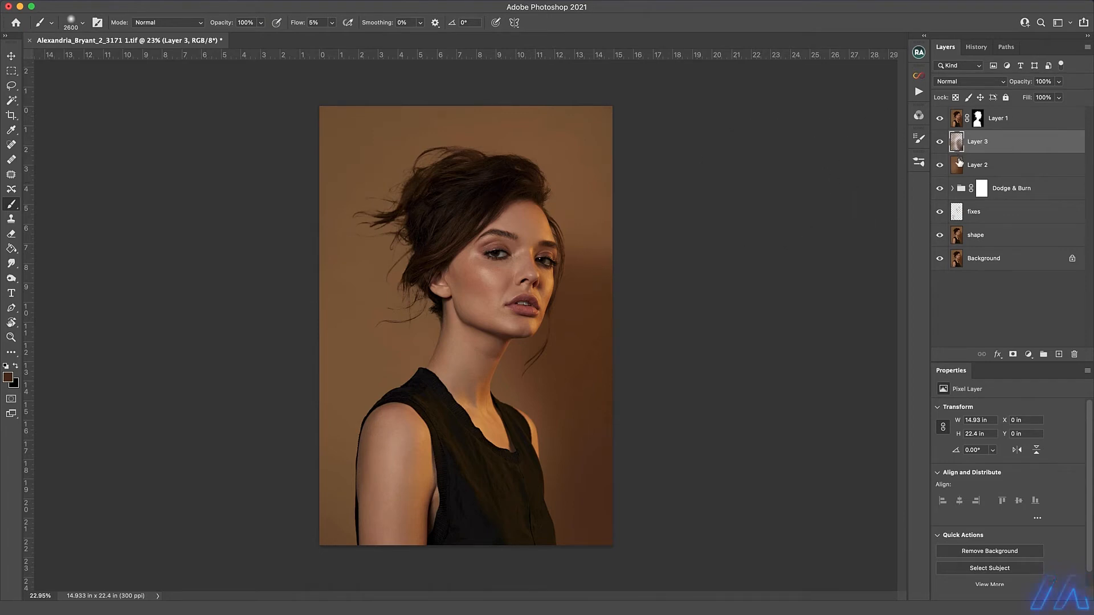
{"action": "key", "text": "super+e"}
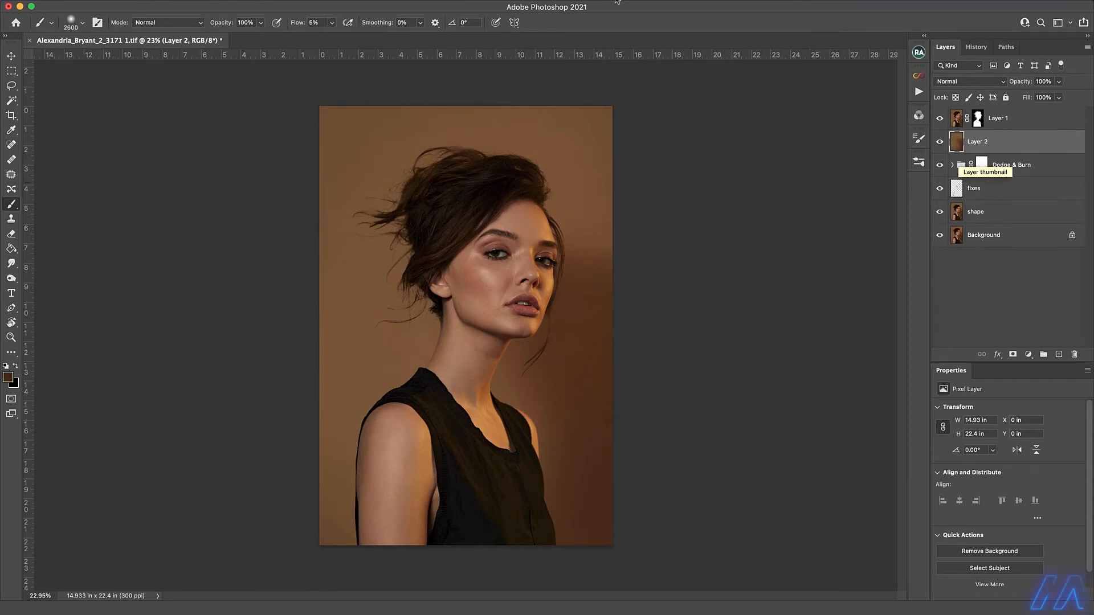
Add 3% Gaussian, monochromatic noise to the merged backdrop on Layer 2.
{"action": "left_click", "coordinate": [265, 0]}
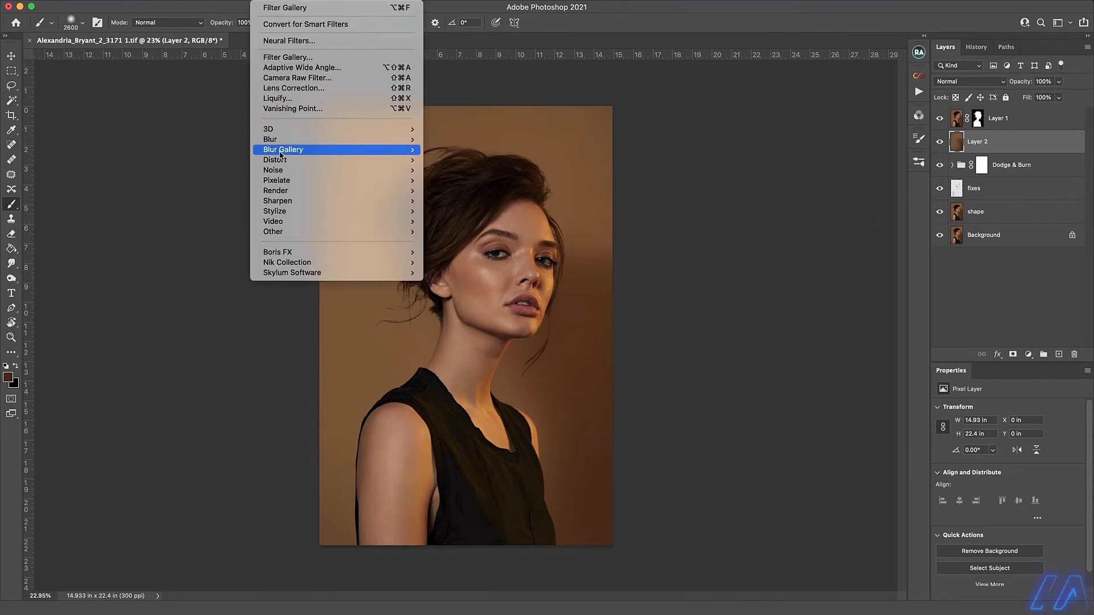
{"action": "mouse_move", "coordinate": [279, 171]}
{"action": "left_click", "coordinate": [443, 172]}
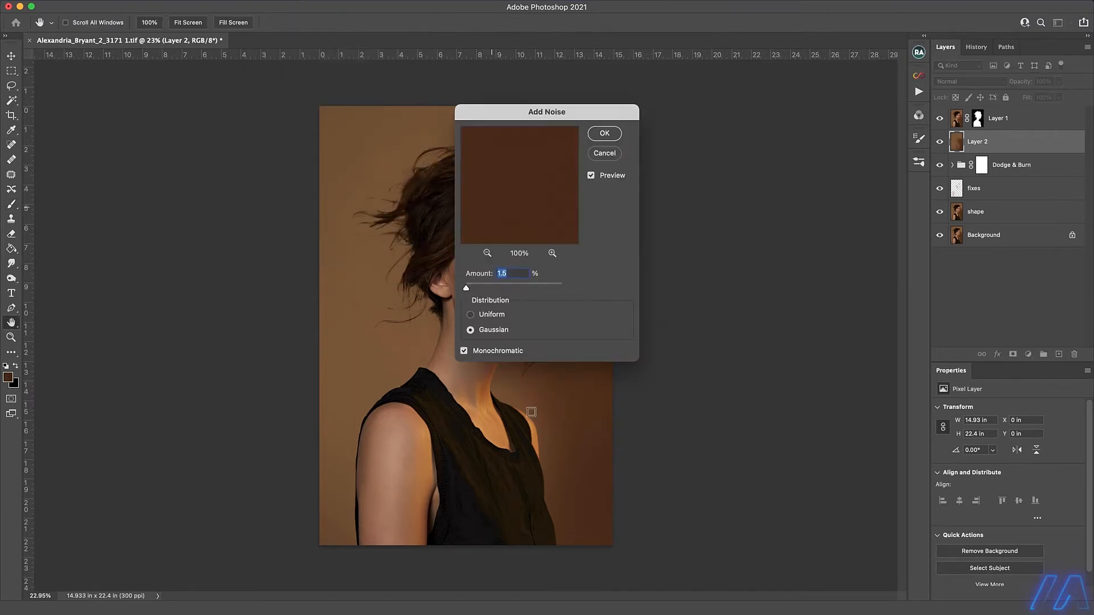
{"action": "left_click_drag", "start_coordinate": [521, 115], "coordinate": [732, 190]}
{"action": "scroll", "coordinate": [590, 389], "scroll_direction": "up", "scroll_amount": 5}
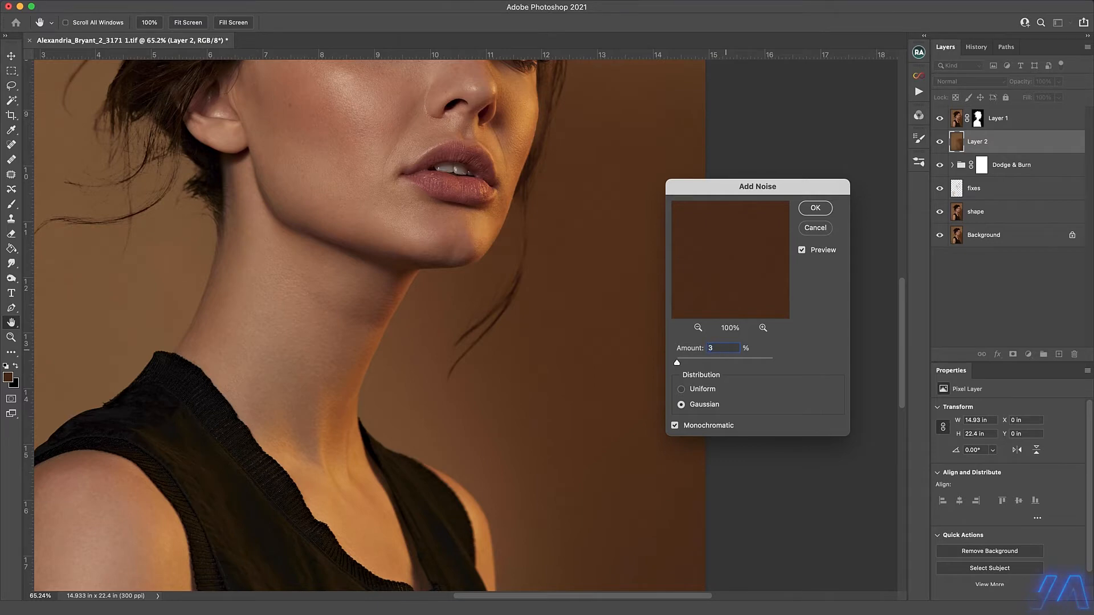
{"action": "key", "text": "Return"}
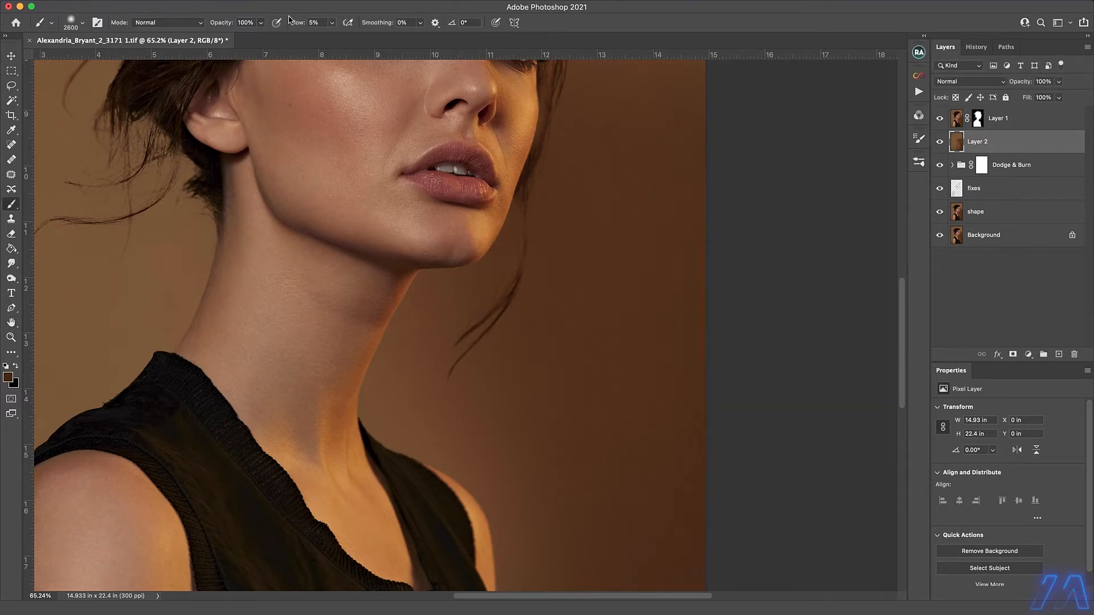
Apply a Gaussian Blur with a 1 pixel radius to Layer 2 to soften the added noise.
{"action": "left_click", "coordinate": [263, 1]}
{"action": "mouse_move", "coordinate": [280, 140]}
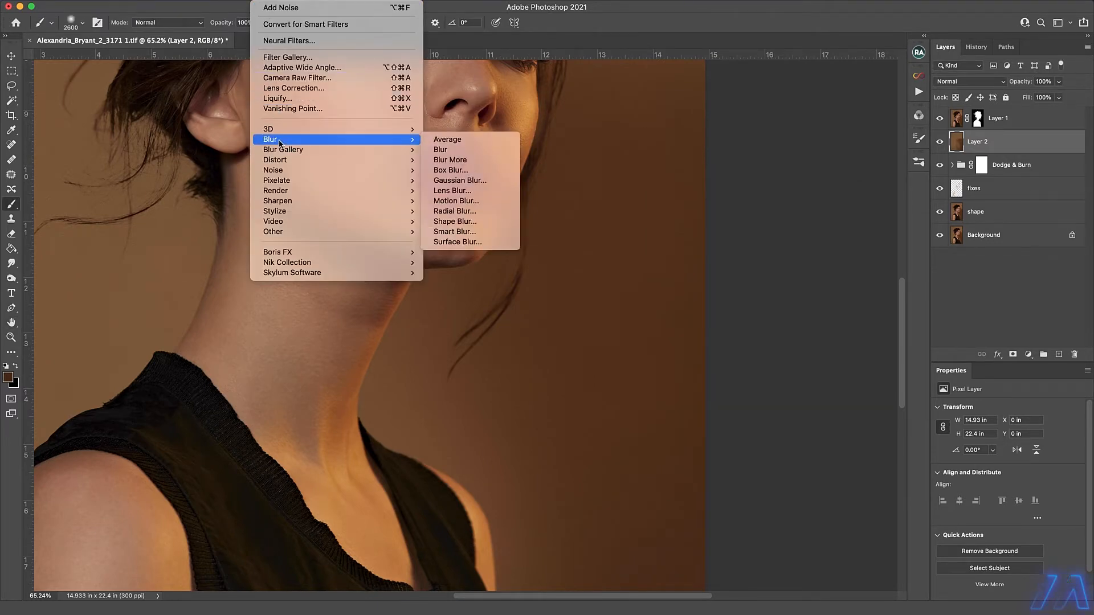
{"action": "left_click", "coordinate": [459, 180]}
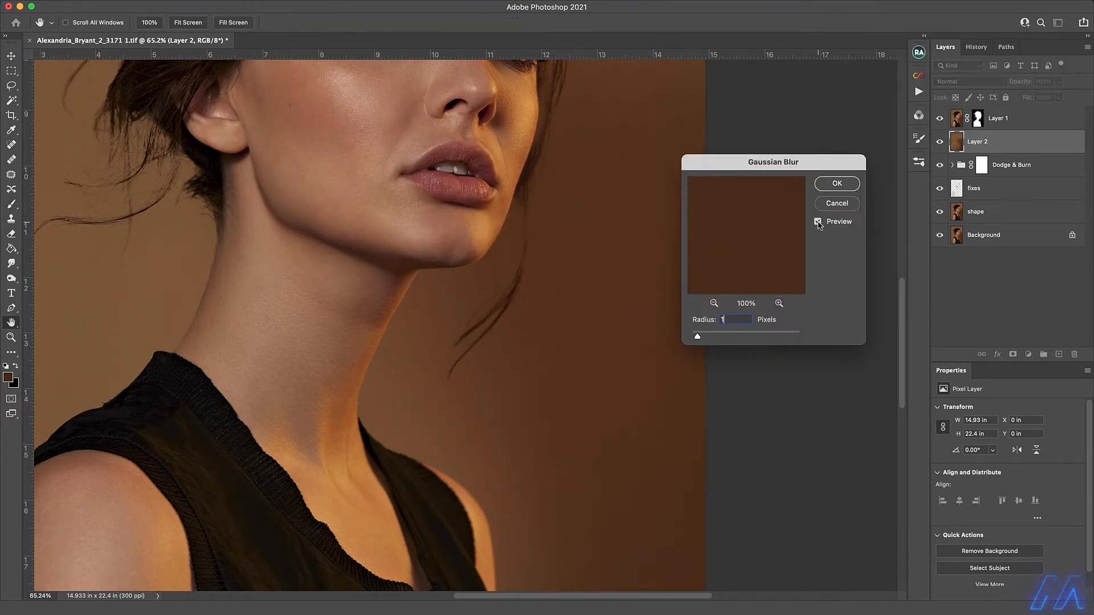
{"action": "left_click", "coordinate": [838, 184]}
Refine Layer 1's mask around the hair and subject's edges, painting white at 30% flow and black at 10% flow with 400 to 1300 px brushes.
{"action": "key", "text": "b"}
{"action": "key", "text": "super+0"}
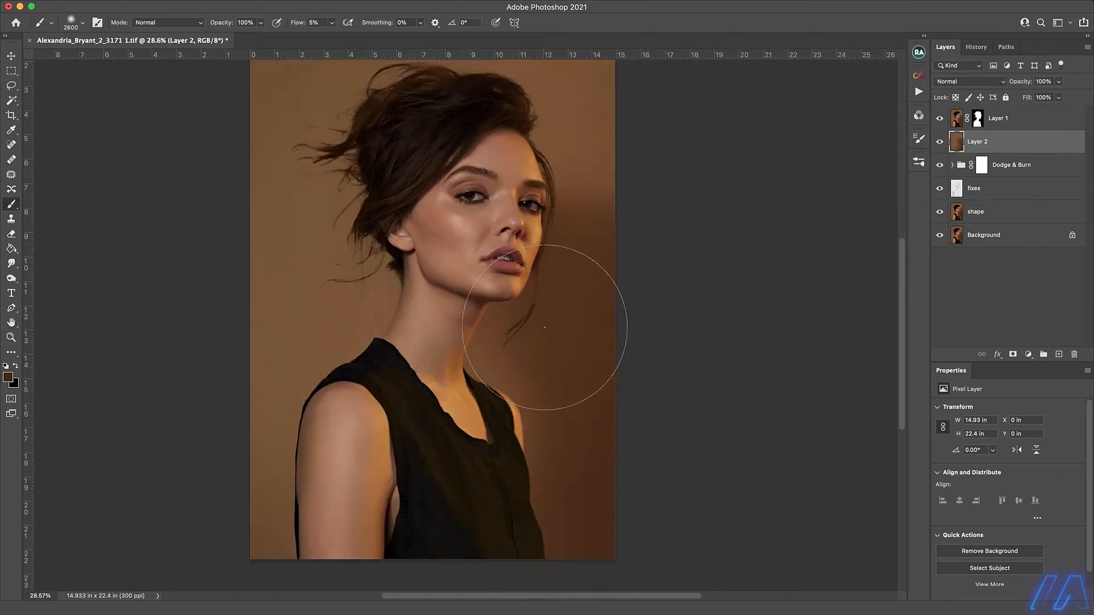
{"action": "scroll", "coordinate": [565, 325], "scroll_direction": "up", "scroll_amount": 2}
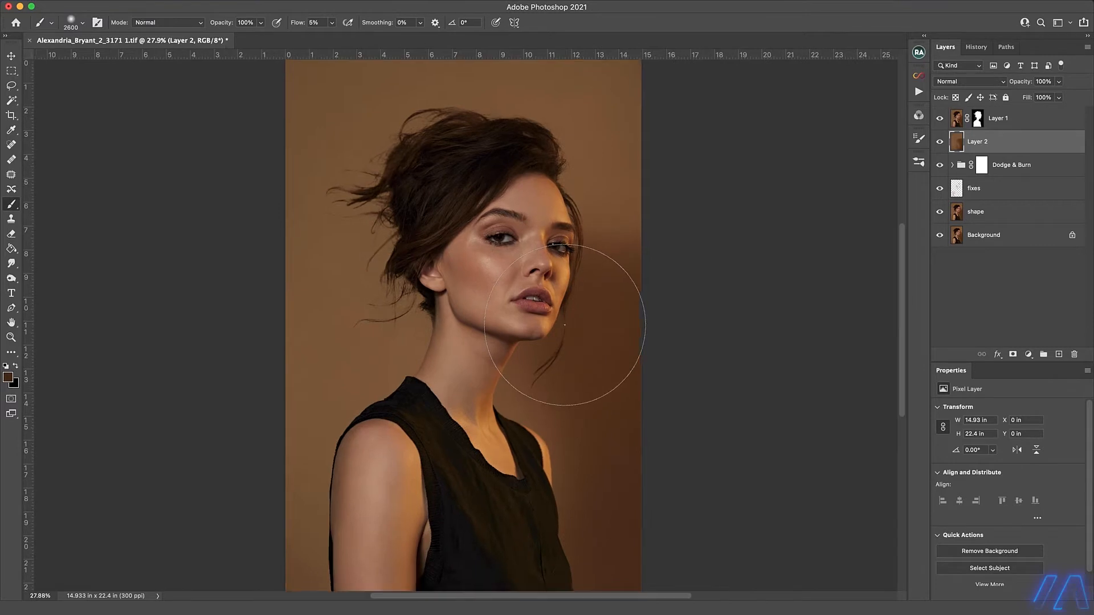
{"action": "left_click", "coordinate": [978, 118]}
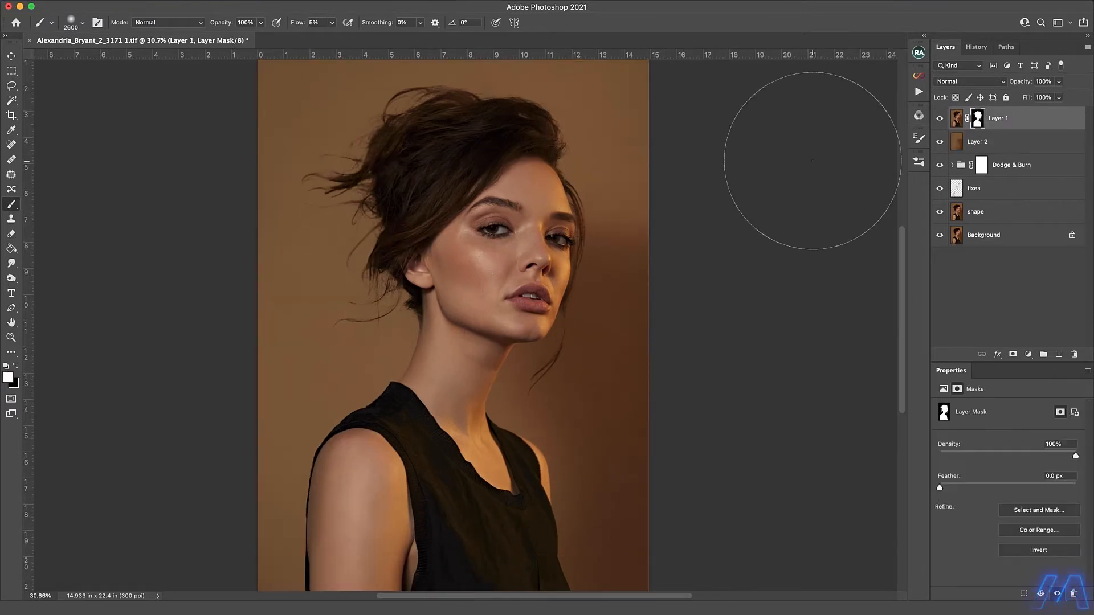
{"action": "key", "text": "bracketleft"}
{"action": "key", "text": "bracketleft"}
{"action": "key", "text": "bracketleft"}
{"action": "key", "text": "bracketleft"}
{"action": "key", "text": "bracketleft"}
{"action": "key", "text": "bracketleft"}
{"action": "key", "text": "bracketleft"}
{"action": "key", "text": "bracketleft"}
{"action": "key", "text": "bracketleft"}
{"action": "key", "text": "bracketleft"}
{"action": "key", "text": "bracketleft"}
{"action": "key", "text": "bracketleft"}
{"action": "key", "text": "bracketleft"}
{"action": "key", "text": "bracketleft"}
{"action": "key", "text": "bracketleft"}
{"action": "key", "text": "x"}
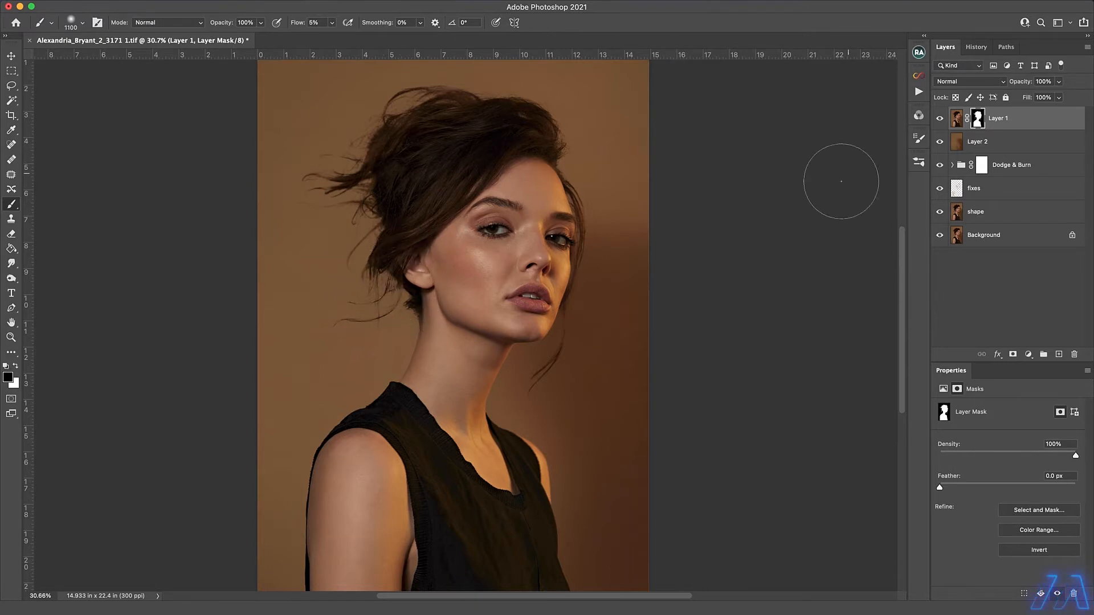
{"action": "key", "text": "x"}
{"action": "key", "text": "bracketleft"}
{"action": "key", "text": "bracketleft"}
{"action": "key", "text": "bracketleft"}
{"action": "key", "text": "bracketleft"}
{"action": "key", "text": "shift+3"}
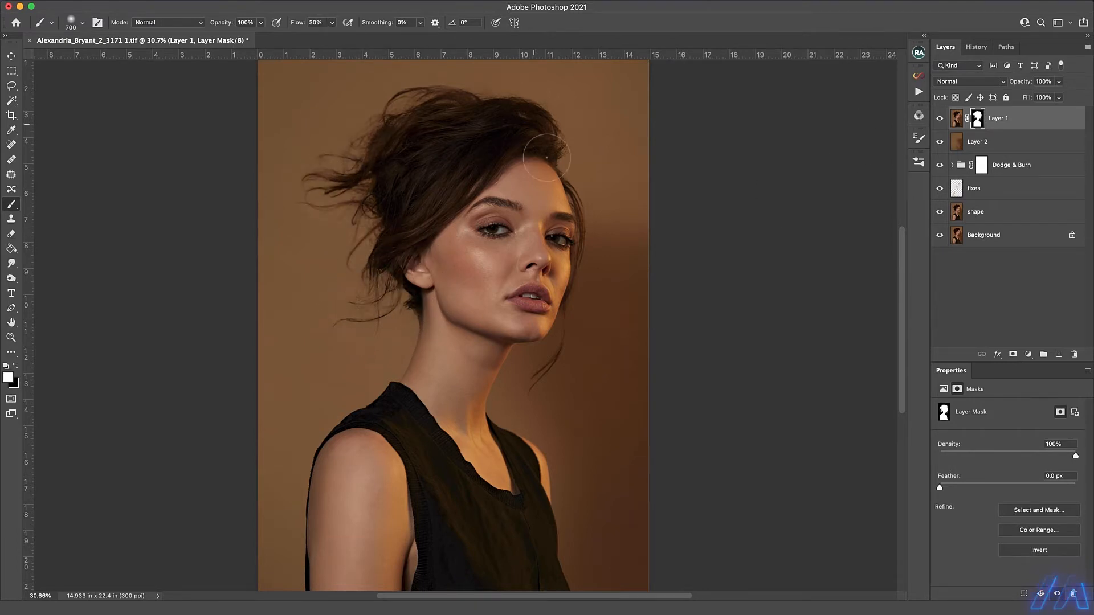
{"action": "key", "text": "bracketright"}
{"action": "key", "text": "bracketright"}
{"action": "key", "text": "bracketright"}
{"action": "key", "text": "bracketright"}
{"action": "key", "text": "bracketright"}
{"action": "key", "text": "bracketright"}
{"action": "key", "text": "bracketright"}
{"action": "key", "text": "bracketright"}
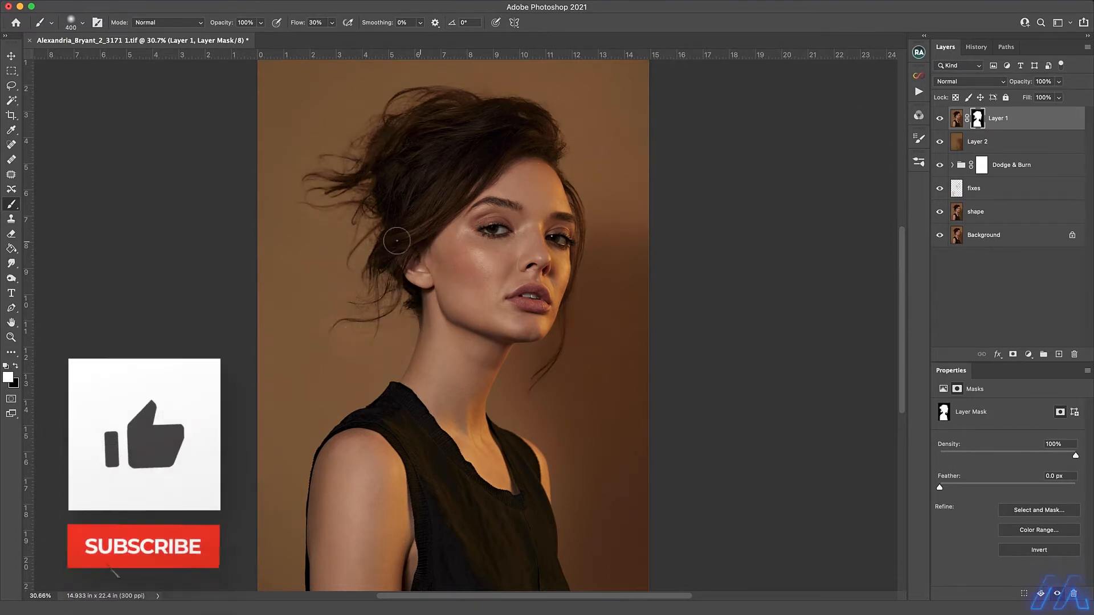
{"action": "key", "text": "bracketright"}
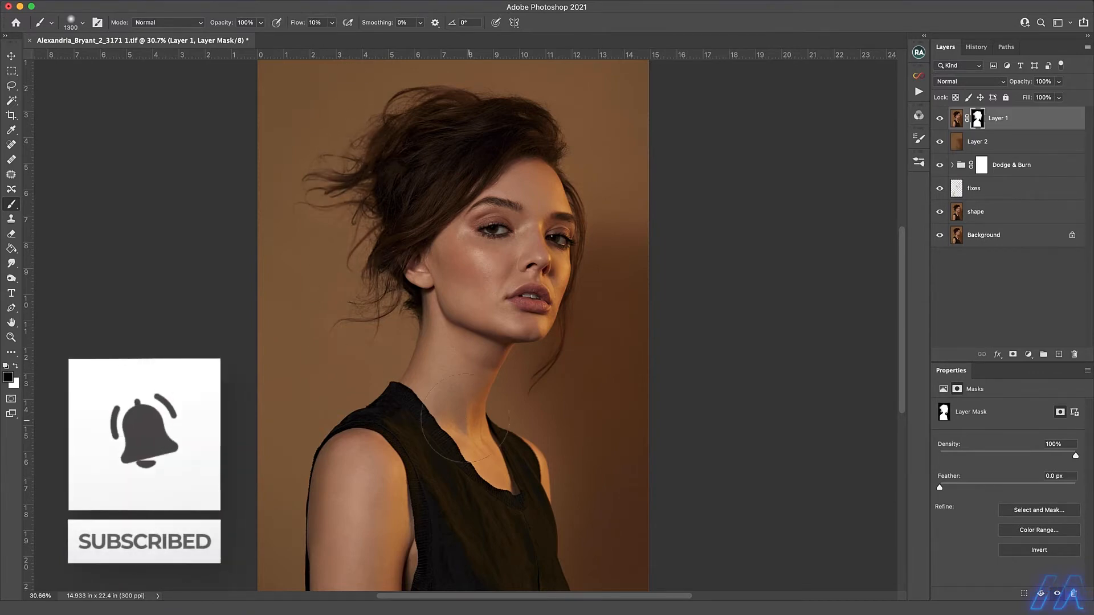
{"action": "key", "text": "shift+1"}
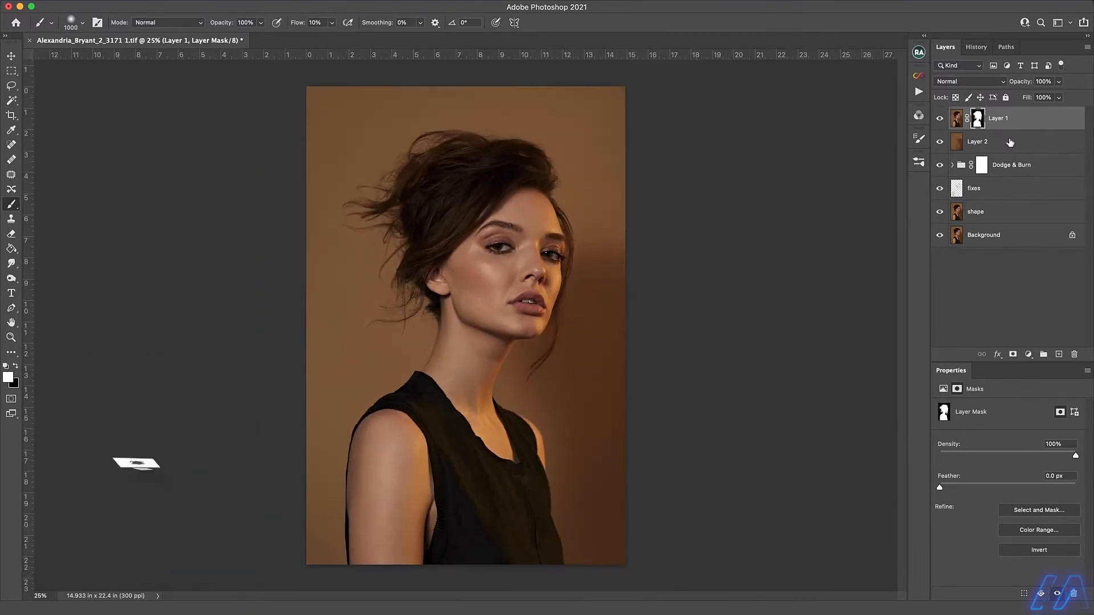
Rename Layer 2 as "background fix" and Layer 1 as "model cut out".
{"action": "left_click", "coordinate": [988, 149]}
{"action": "left_click", "coordinate": [999, 118]}
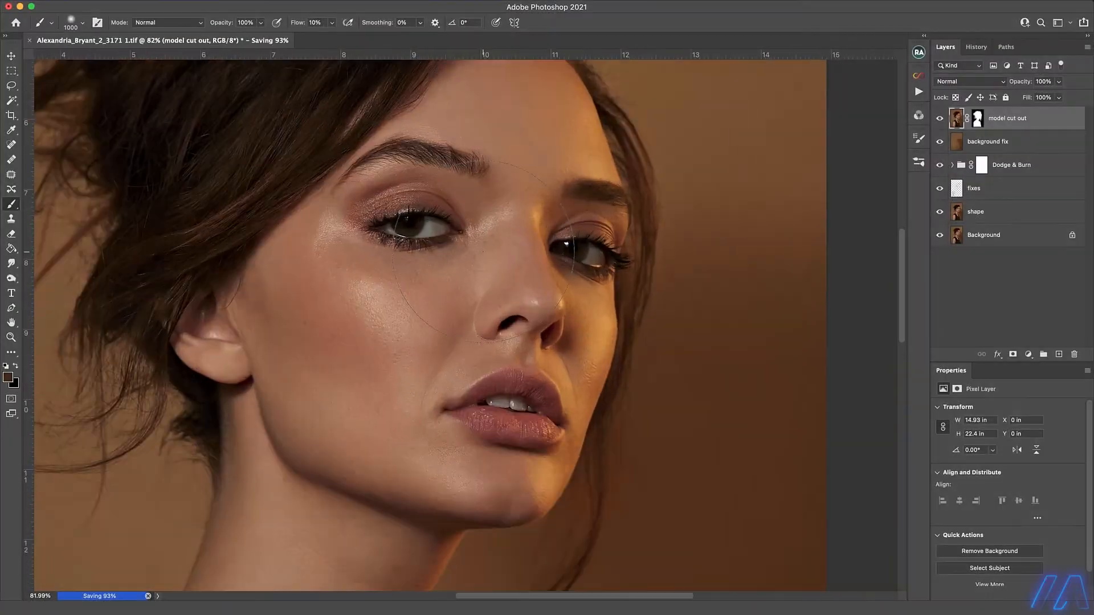
Add a Curves adjustment layer above the model cut out and raise its RGB curve to input 65, output 182.
{"action": "key", "text": "ctrl+plus"}
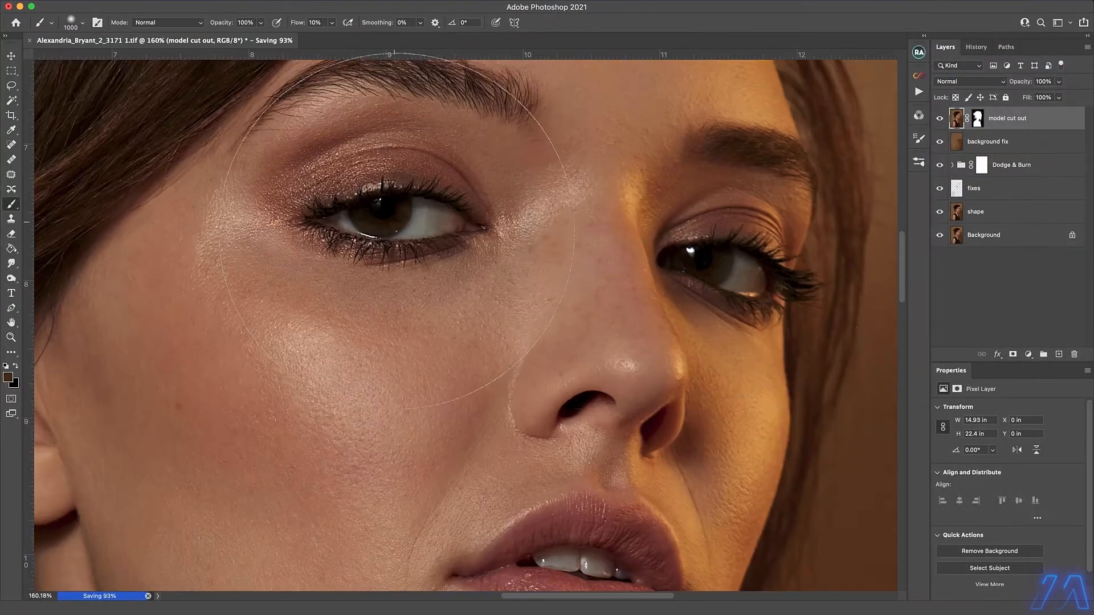
{"action": "left_click", "coordinate": [11, 71]}
{"action": "left_click", "coordinate": [1029, 354]}
{"action": "left_click", "coordinate": [1026, 434]}
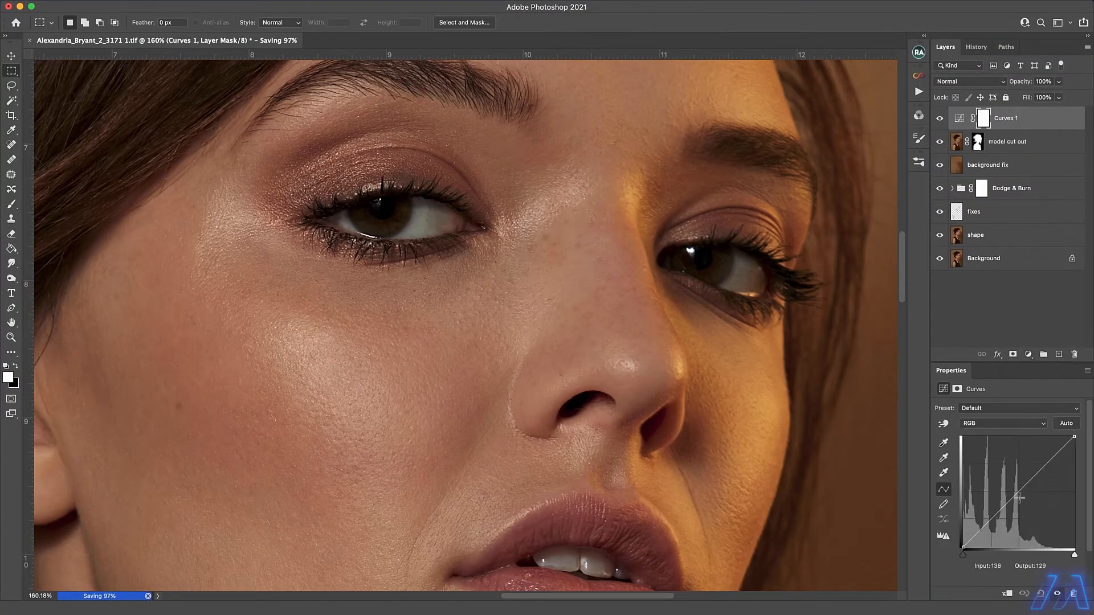
{"action": "left_click_drag", "start_coordinate": [997, 514], "coordinate": [991, 468]}
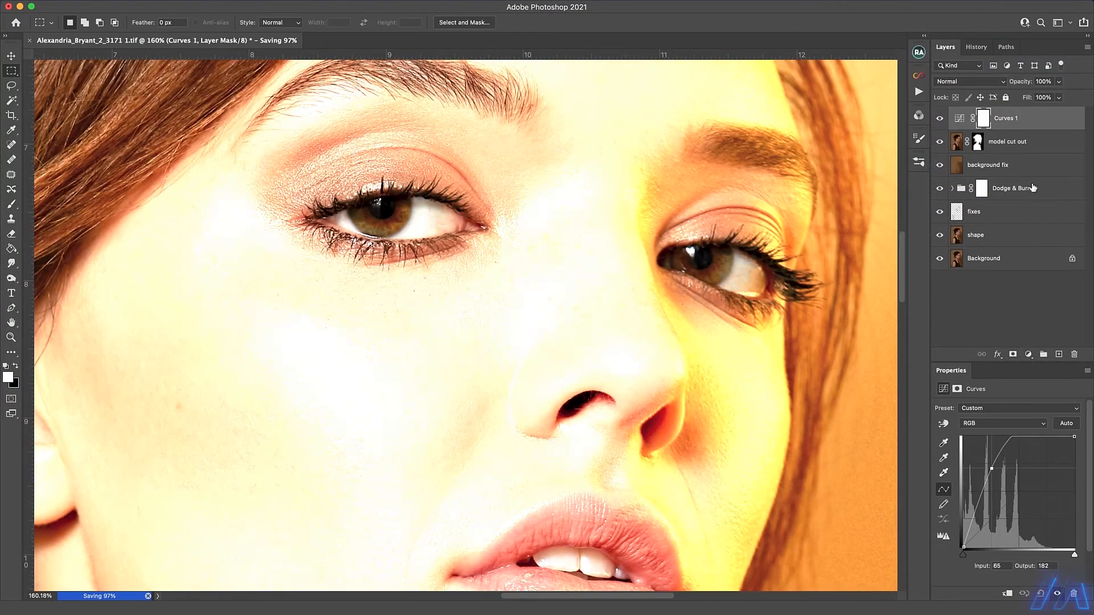
Invert the Curves layer's mask to black and rename the layer "Curves / eyes".
{"action": "key", "text": "ctrl+i"}
{"action": "double_click", "coordinate": [1008, 119]}
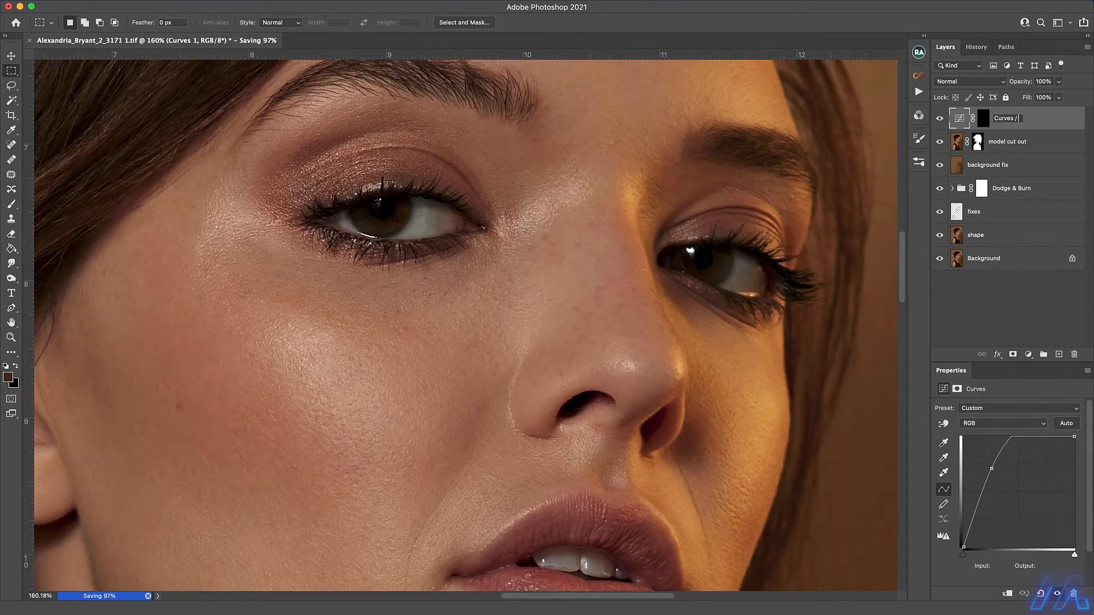
{"action": "key", "text": "Return"}
Brighten the irises of both eyes by painting white on the Curves / eyes mask with a smaller brush at 10% flow.
{"action": "left_click", "coordinate": [11, 204]}
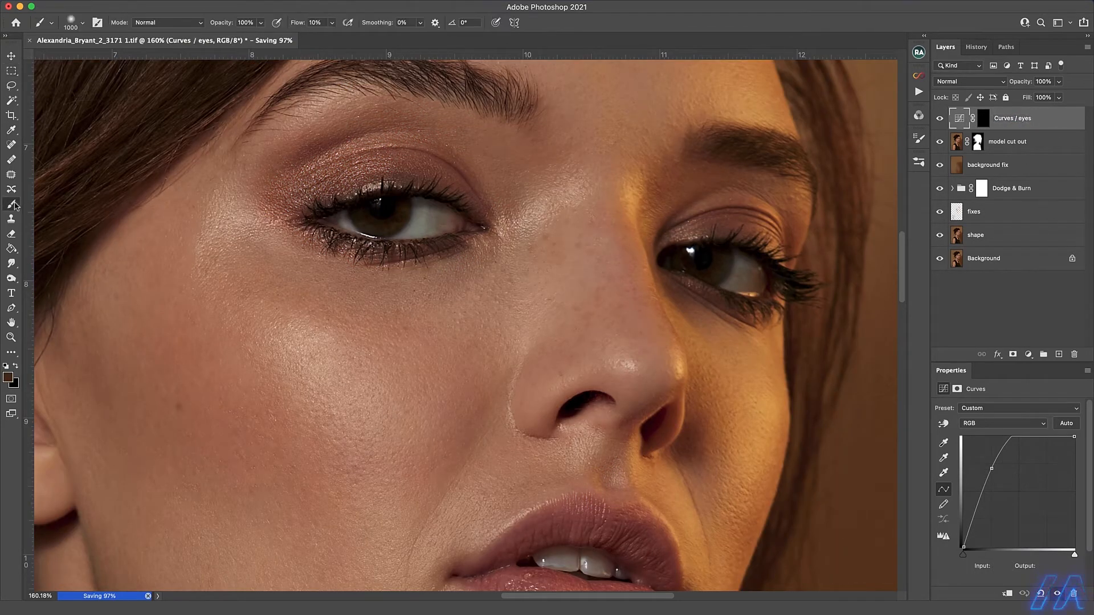
{"action": "key", "text": "ctrl+backslash"}
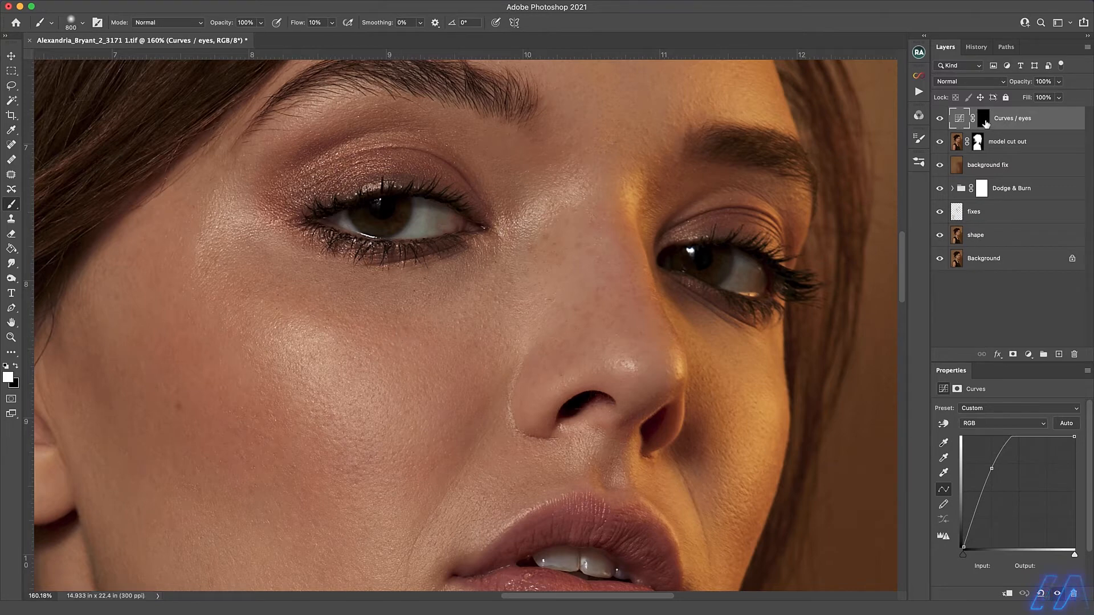
{"action": "key", "text": "bracketleft"}
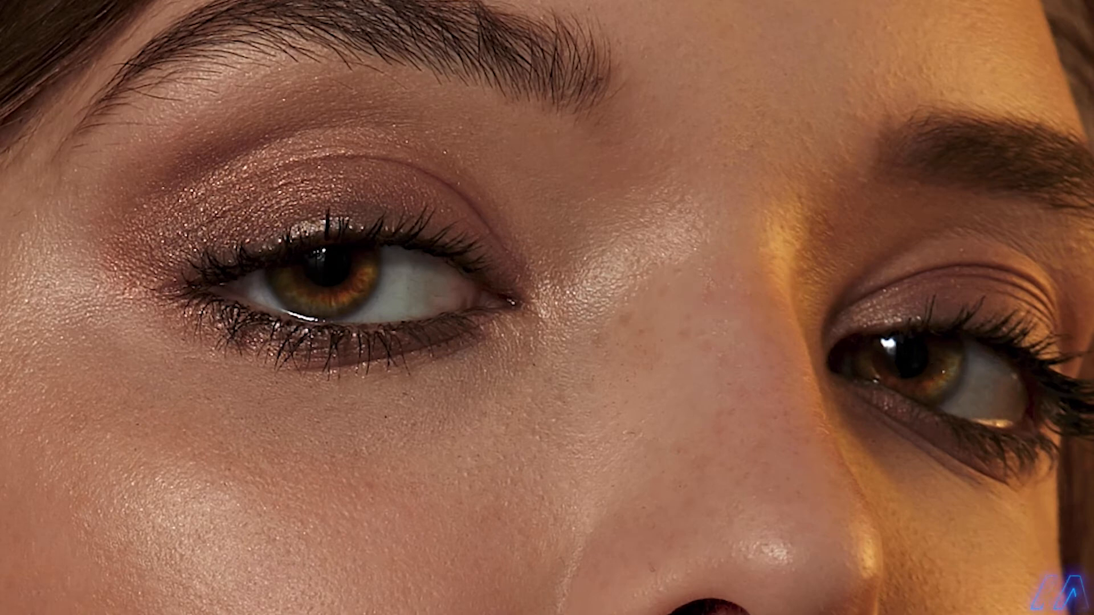
Lasso the far eye, soften its mask area with a 0.5 pixel Gaussian Blur, and clear the selection.
{"action": "mouse_move", "coordinate": [911, 306]}
{"action": "left_mouse_down"}
{"action": "mouse_move", "coordinate": [933, 300]}
{"action": "mouse_move", "coordinate": [828, 337]}
{"action": "mouse_move", "coordinate": [916, 283]}
{"action": "left_mouse_up"}
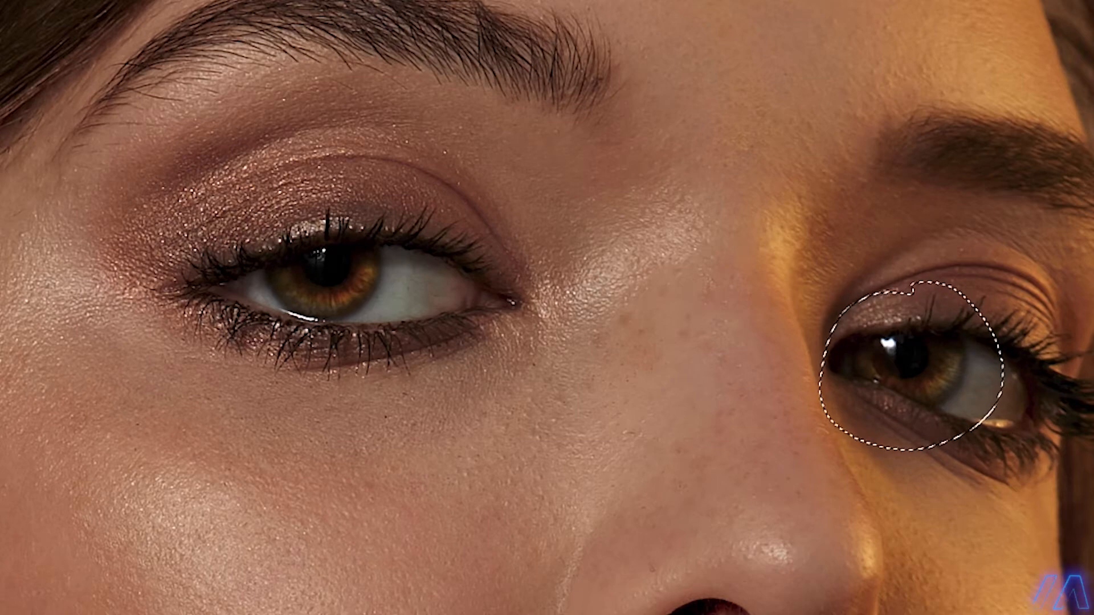
{"action": "mouse_move", "coordinate": [171, 142]}
{"action": "left_click", "coordinate": [495, 179]}
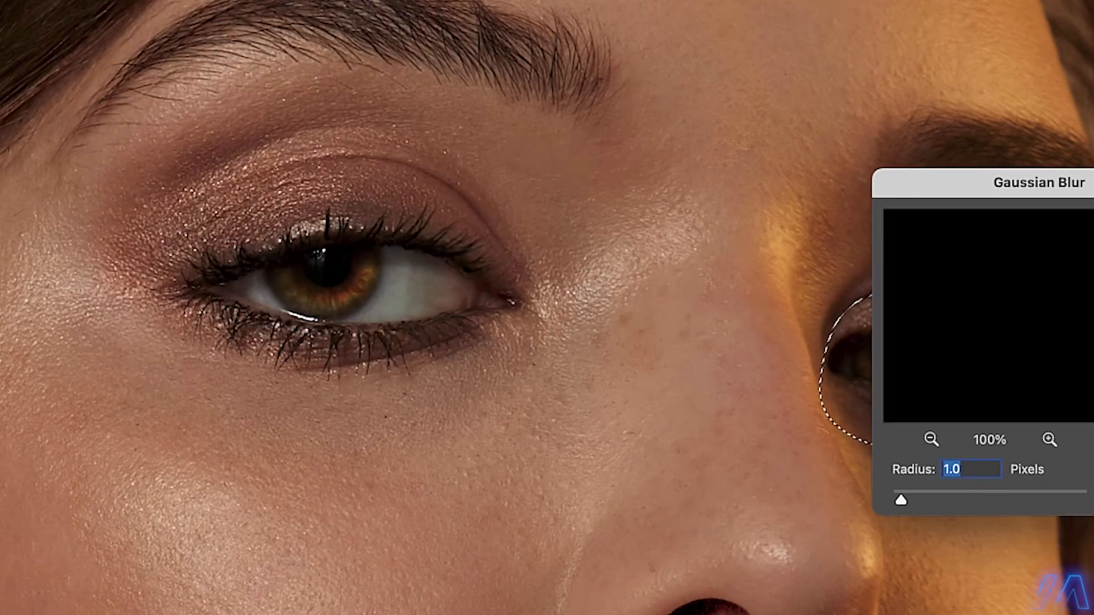
{"action": "type", "text": ".5"}
{"action": "left_click_drag", "start_coordinate": [972, 183], "coordinate": [524, 353]}
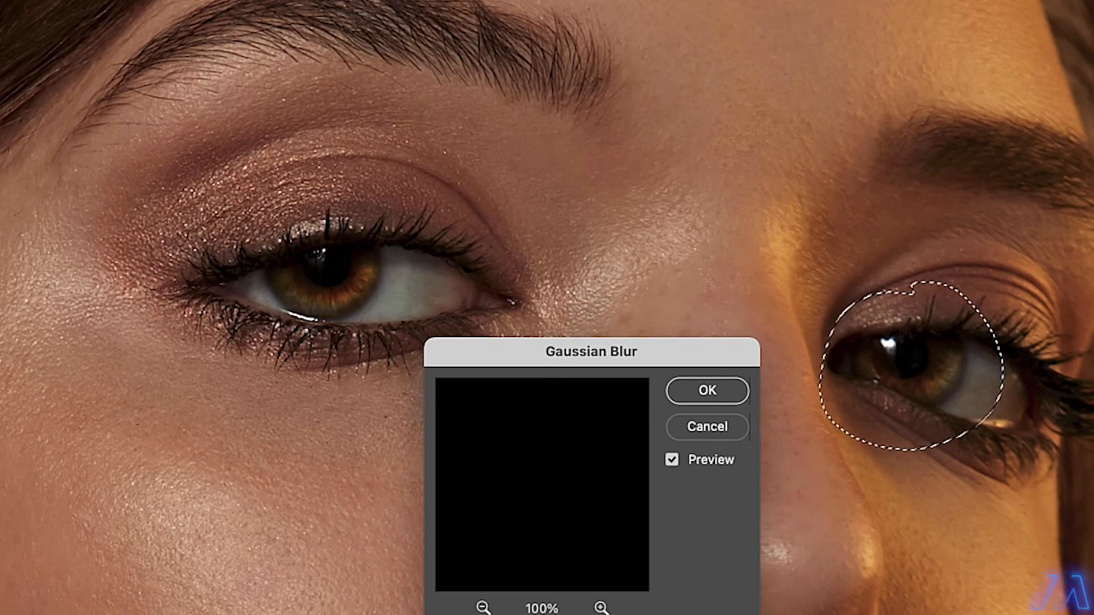
{"action": "left_click", "coordinate": [705, 391]}
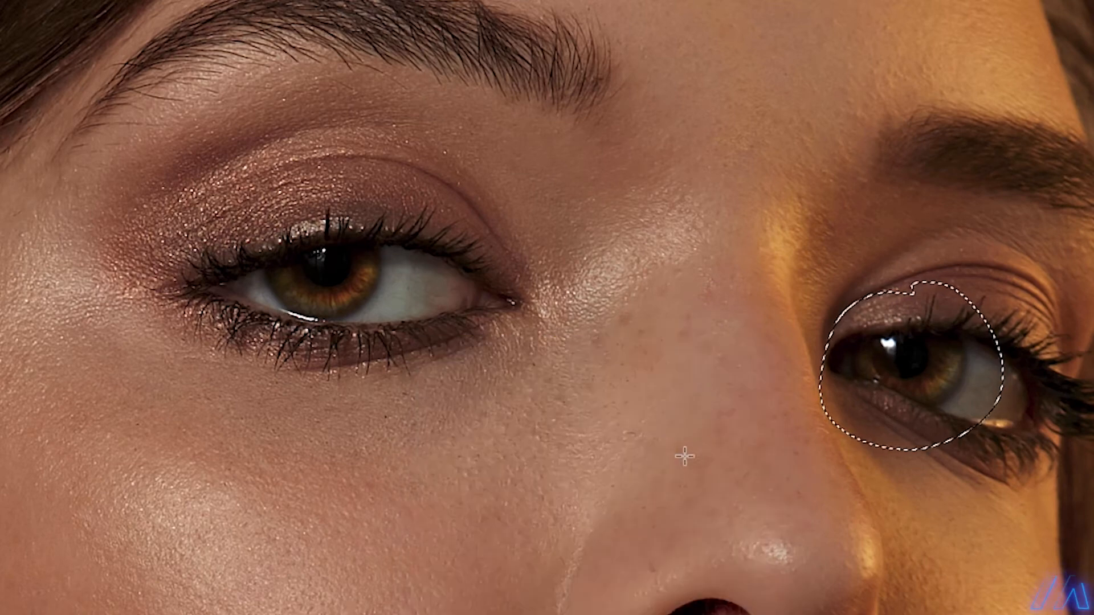
{"action": "key", "text": "super+d"}
{"action": "left_click", "coordinate": [455, 490], "text": "alt"}
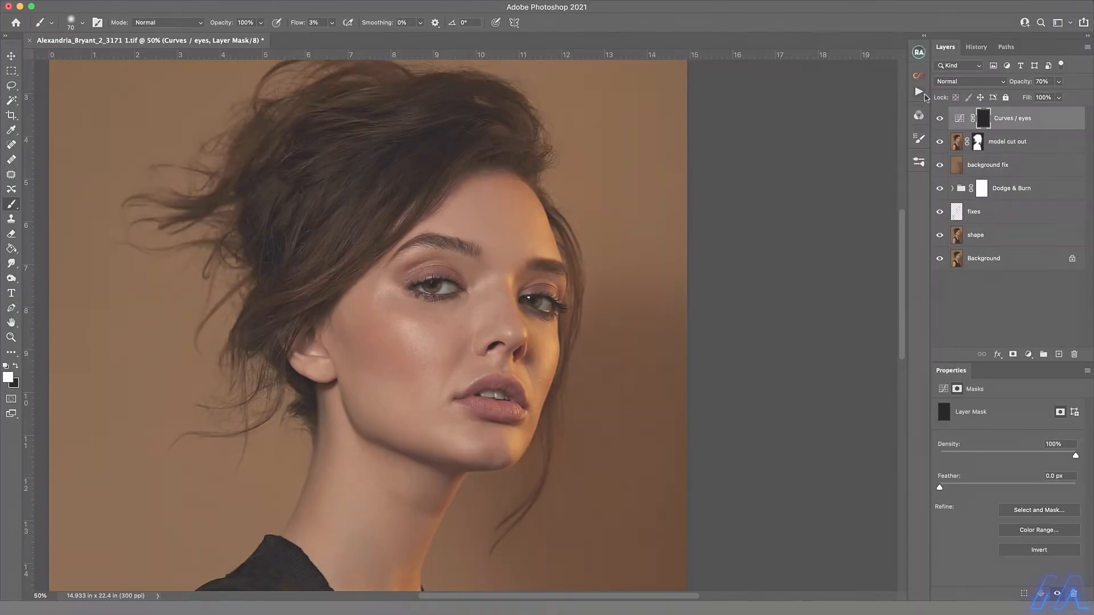
Create a new Dodge & Burn curves group with the Beauty Retouch DB Curves action and rename it "Dodge & Burn / global".
{"action": "left_click", "coordinate": [919, 53]}
{"action": "left_click", "coordinate": [817, 115]}
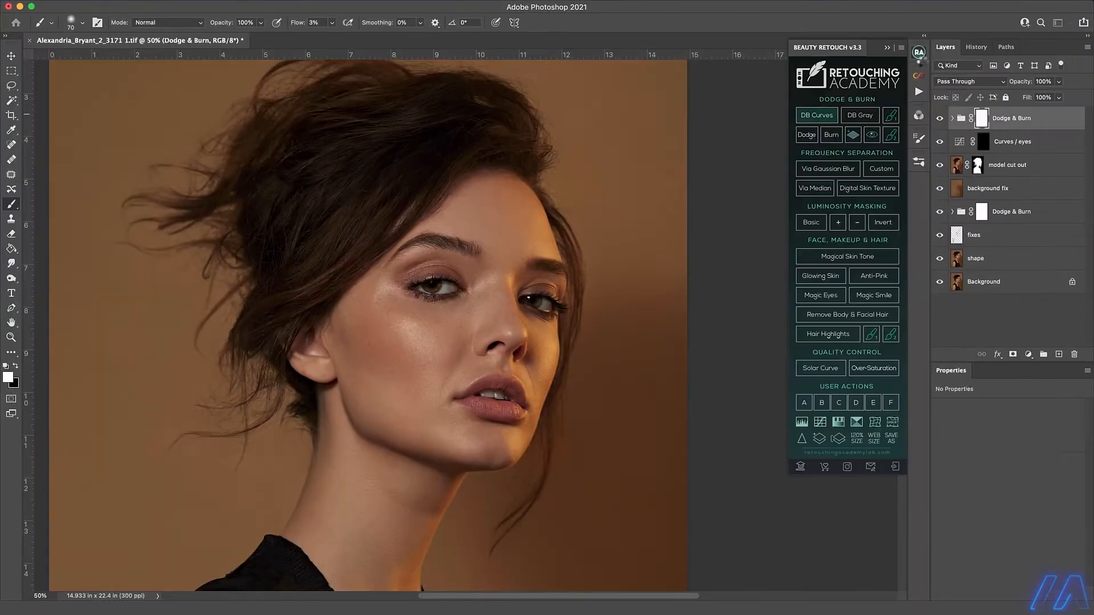
{"action": "left_click", "coordinate": [919, 53]}
{"action": "double_click", "coordinate": [1019, 118]}
Lighten the facial highlights by painting white on the Dodge Curve mask with a brush of about 20 px at 3% flow.
{"action": "left_click", "coordinate": [992, 165]}
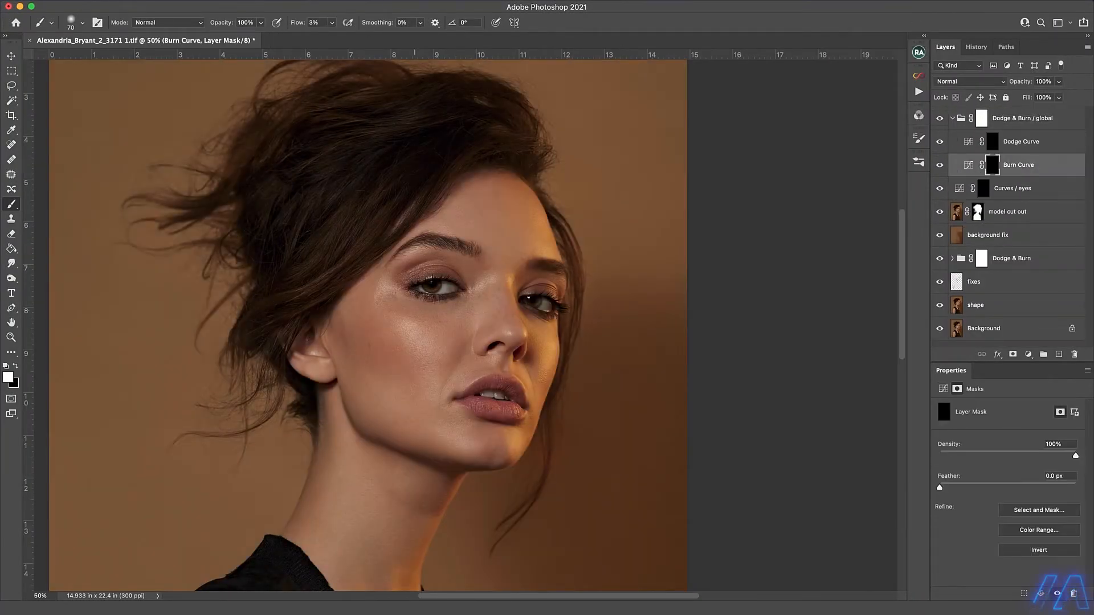
{"action": "key", "text": "alt+]"}
{"action": "key", "text": "bracketleft"}
{"action": "key", "text": "bracketleft"}
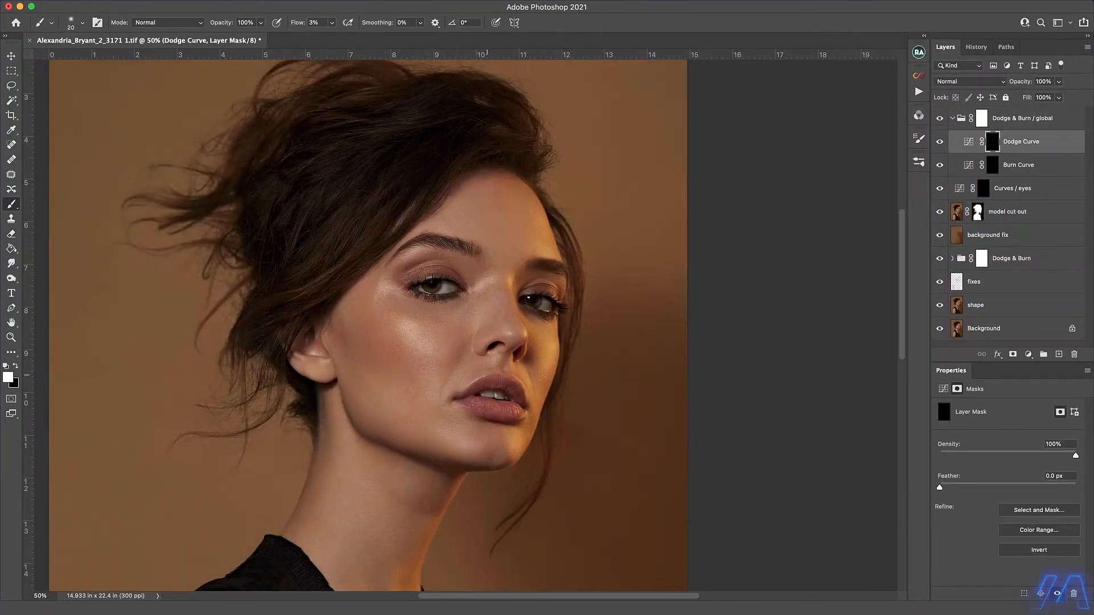
{"action": "key", "text": "bracketleft"}
Brighten the neck, shoulder and upper arm highlights on the Dodge Curve mask with a brush enlarged to 250 px at 3% flow.
{"action": "scroll", "coordinate": [512, 311], "scroll_direction": "down", "scroll_amount": 10}
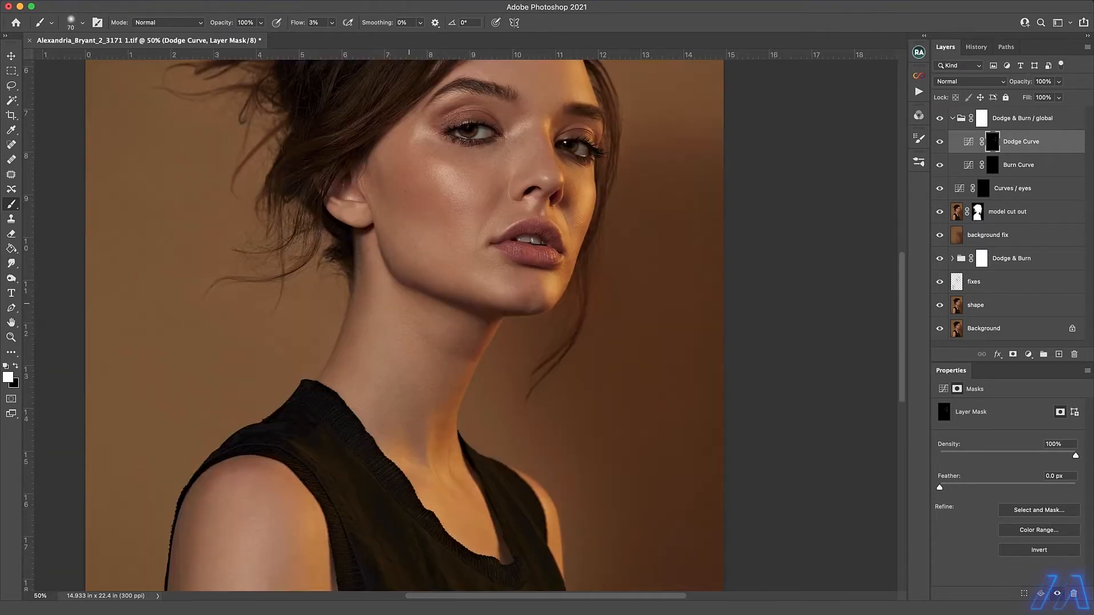
{"action": "scroll", "coordinate": [450, 342], "scroll_direction": "down", "scroll_amount": 5}
{"action": "key", "text": "bracketright"}
{"action": "key", "text": "bracketright"}
{"action": "key", "text": "bracketright"}
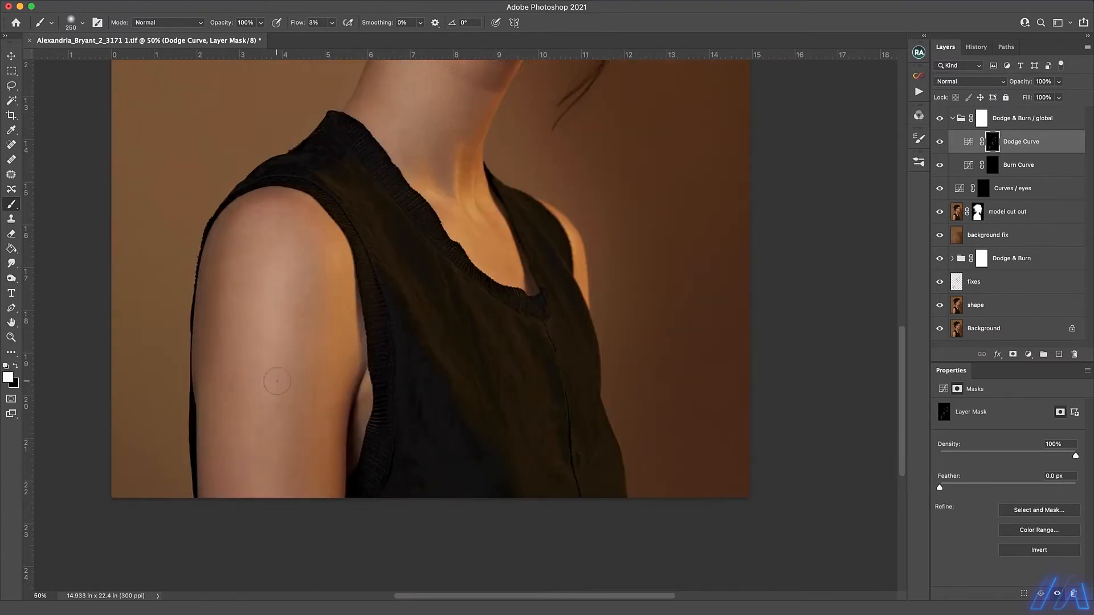
Touch up the facial highlights by painting white on the Dodge Curve mask with a brush of about 25 px.
{"action": "key", "text": "alt+bracketleft"}
{"action": "scroll", "coordinate": [434, 320], "scroll_direction": "up", "scroll_amount": 5}
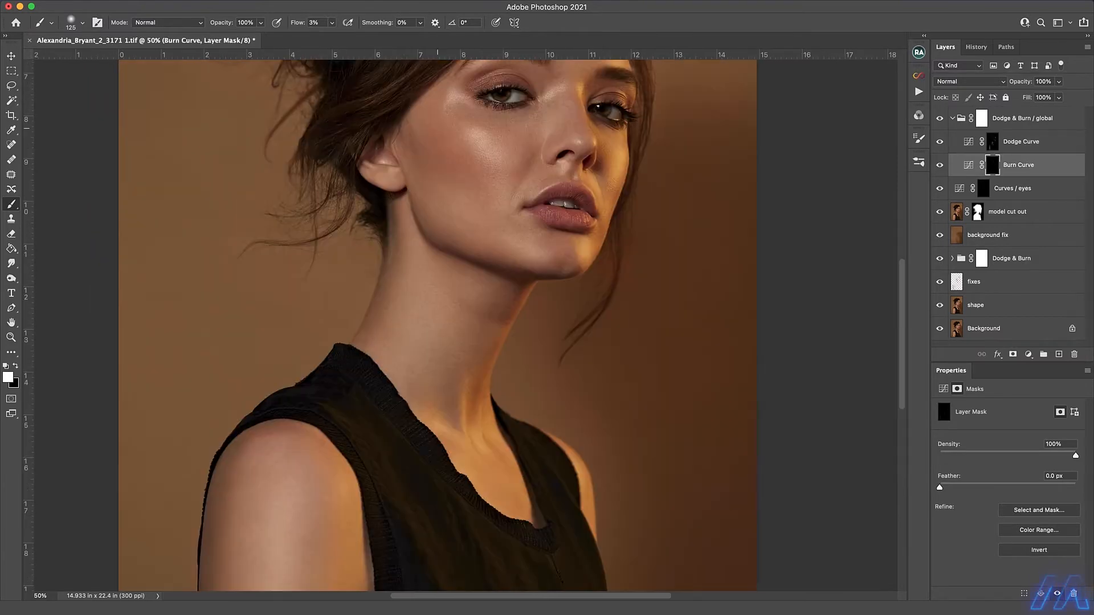
{"action": "scroll", "coordinate": [433, 320], "scroll_direction": "up", "scroll_amount": 3}
{"action": "key", "text": "bracketleft"}
{"action": "key", "text": "bracketleft"}
{"action": "key", "text": "bracketleft"}
{"action": "key", "text": "alt+bracketright"}
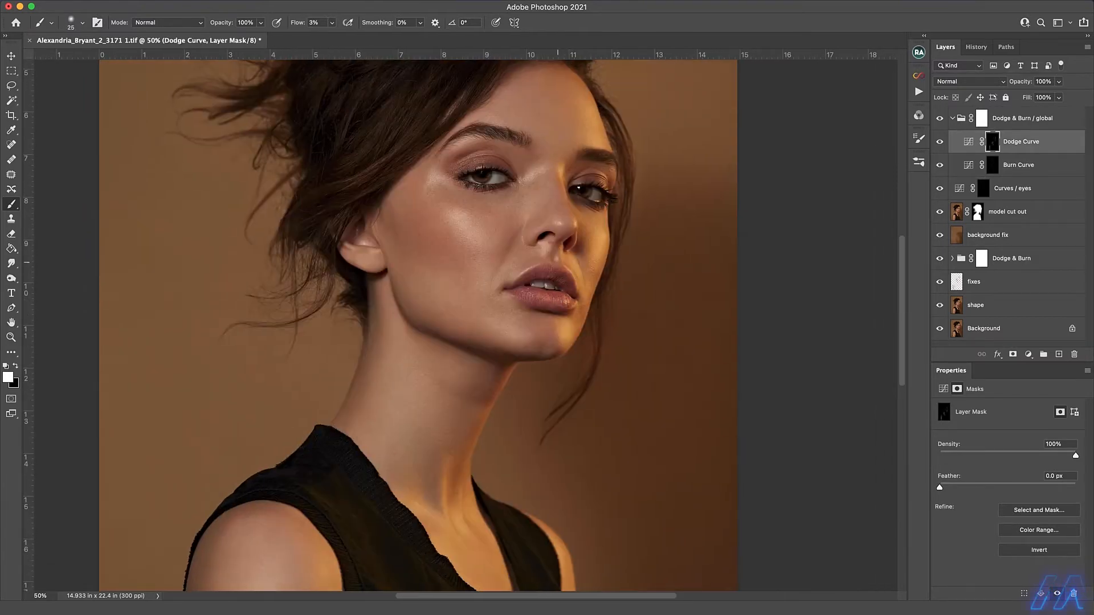
Deepen the facial shadows by painting white on the Burn Curve mask with a brush of about 50 to 90 px.
{"action": "key", "text": "alt+bracketleft"}
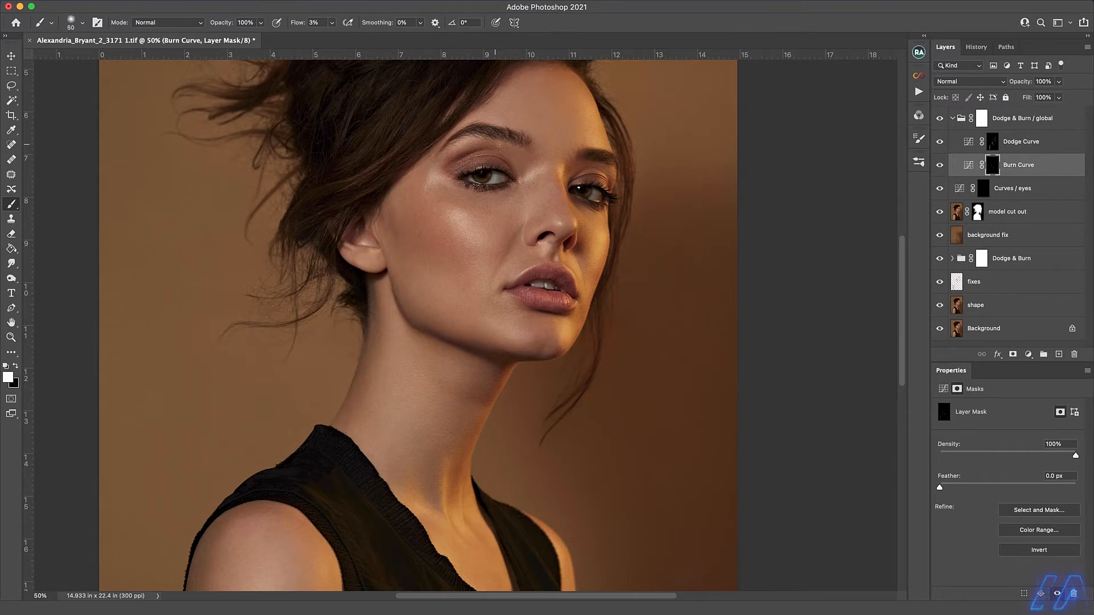
{"action": "key", "text": "bracketright"}
{"action": "key", "text": "bracketright"}
{"action": "key", "text": "bracketright"}
{"action": "key", "text": "bracketright"}
{"action": "key", "text": "bracketright"}
{"action": "key", "text": "bracketright"}
{"action": "key", "text": "alt+bracketright"}
{"action": "key", "text": "alt+bracketleft"}
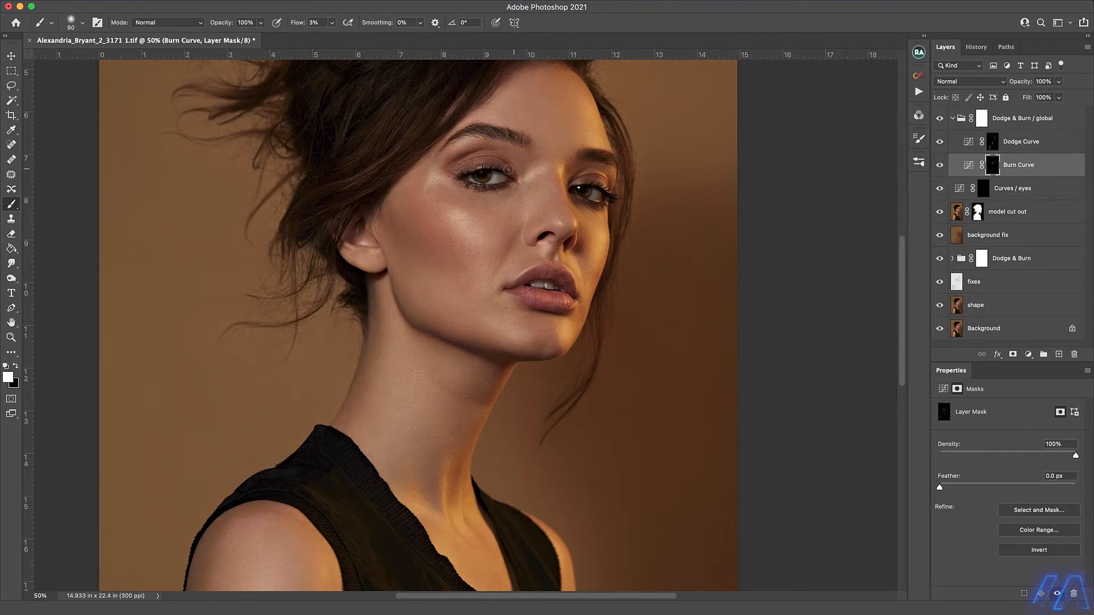
Refine the face and neck contours by alternating between the Dodge Curve and Burn Curve masks, burning the neck with a 60 px brush.
{"action": "key", "text": "bracketleft"}
{"action": "key", "text": "bracketleft"}
{"action": "key", "text": "bracketleft"}
{"action": "key", "text": "bracketleft"}
{"action": "key", "text": "bracketleft"}
{"action": "key", "text": "bracketleft"}
{"action": "key", "text": "bracketleft"}
{"action": "key", "text": "bracketleft"}
{"action": "key", "text": "bracketleft"}
{"action": "key", "text": "bracketright"}
{"action": "key", "text": "alt+bracketright"}
{"action": "key", "text": "bracketright"}
{"action": "key", "text": "bracketright"}
{"action": "key", "text": "alt+bracketleft"}
{"action": "scroll", "coordinate": [452, 255], "scroll_direction": "down", "scroll_amount": 5}
{"action": "key", "text": "bracketright"}
{"action": "key", "text": "bracketright"}
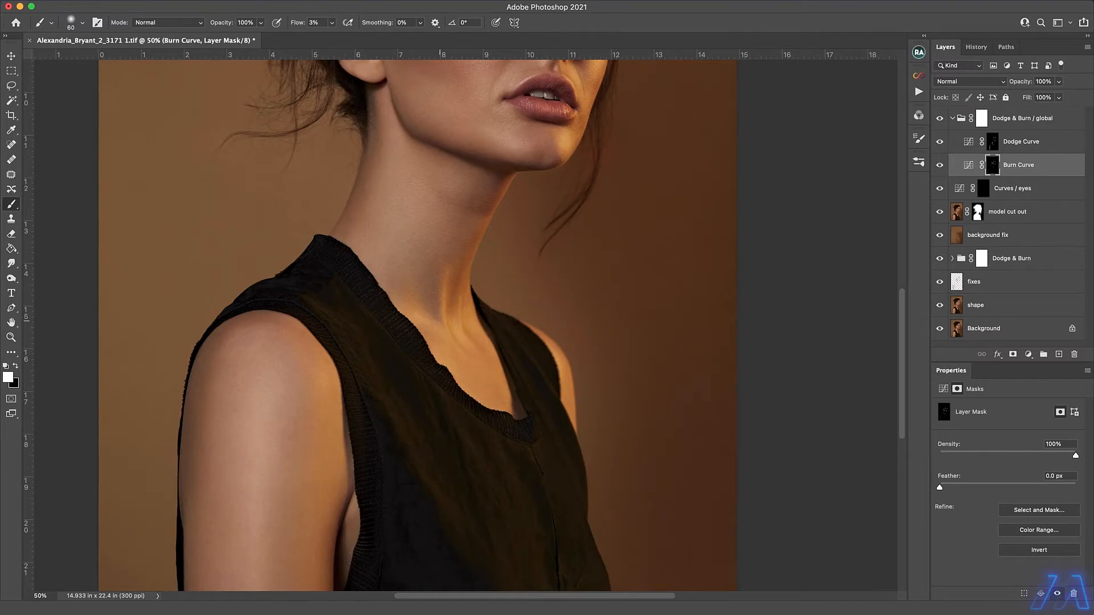
Refine the overall shading with a 30 px brush on the Burn Curve mask and a 150 px brush on the Dodge Curve mask.
{"action": "scroll", "coordinate": [465, 325], "scroll_direction": "up", "scroll_amount": 3}
{"action": "key", "text": "bracketleft"}
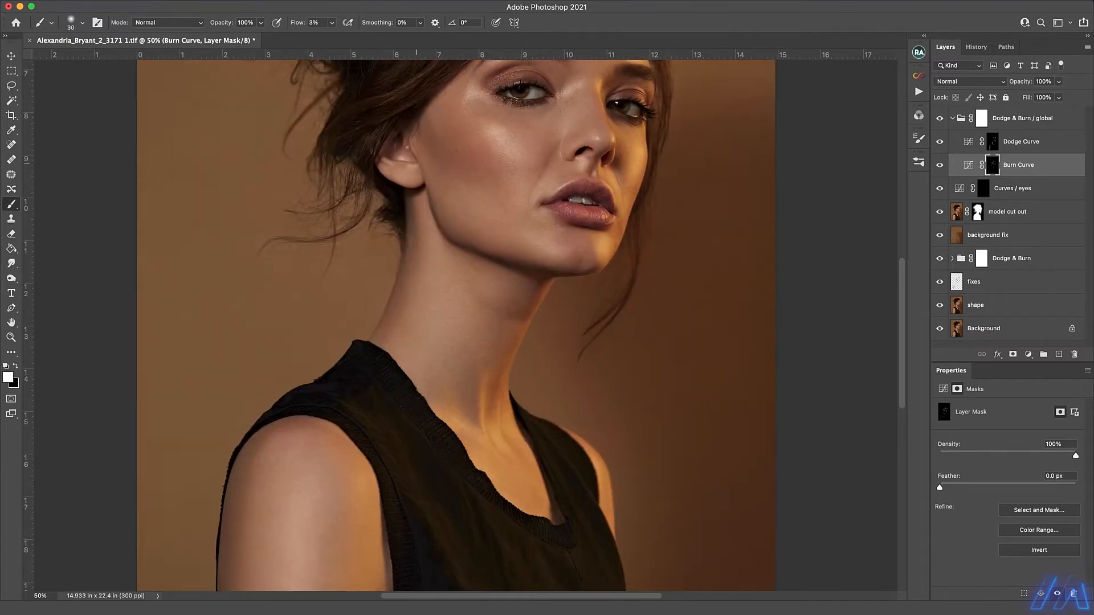
{"action": "key", "text": "alt+bracketright"}
{"action": "key", "text": "bracketright"}
{"action": "key", "text": "bracketright"}
{"action": "key", "text": "bracketright"}
{"action": "key", "text": "bracketleft"}
{"action": "key", "text": "bracketleft"}
{"action": "key", "text": "bracketleft"}
{"action": "key", "text": "bracketleft"}
{"action": "key", "text": "bracketleft"}
{"action": "key", "text": "bracketleft"}
{"action": "key", "text": "super+minus"}
{"action": "key", "text": "super+minus"}
{"action": "key", "text": "super+minus"}
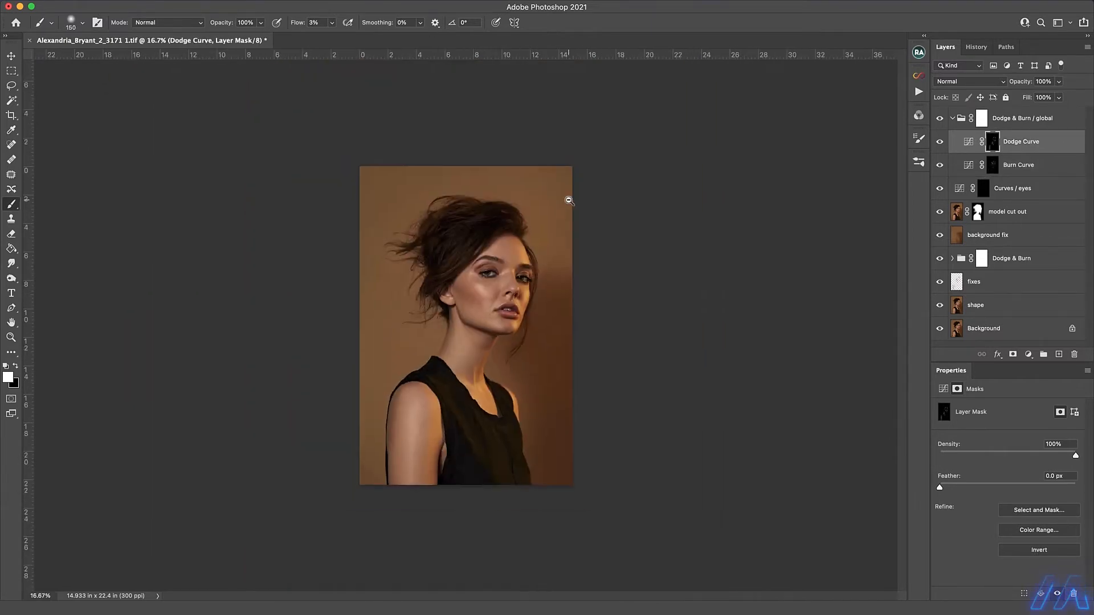
{"action": "key", "text": "super+equal"}
{"action": "key", "text": "super+equal"}
Fine-tune the facial shading on the Burn Curve and Dodge Curve masks with a 15 px brush, and collapse the Dodge & Burn / global group.
{"action": "left_click", "coordinate": [993, 164]}
{"action": "key", "text": "bracketleft"}
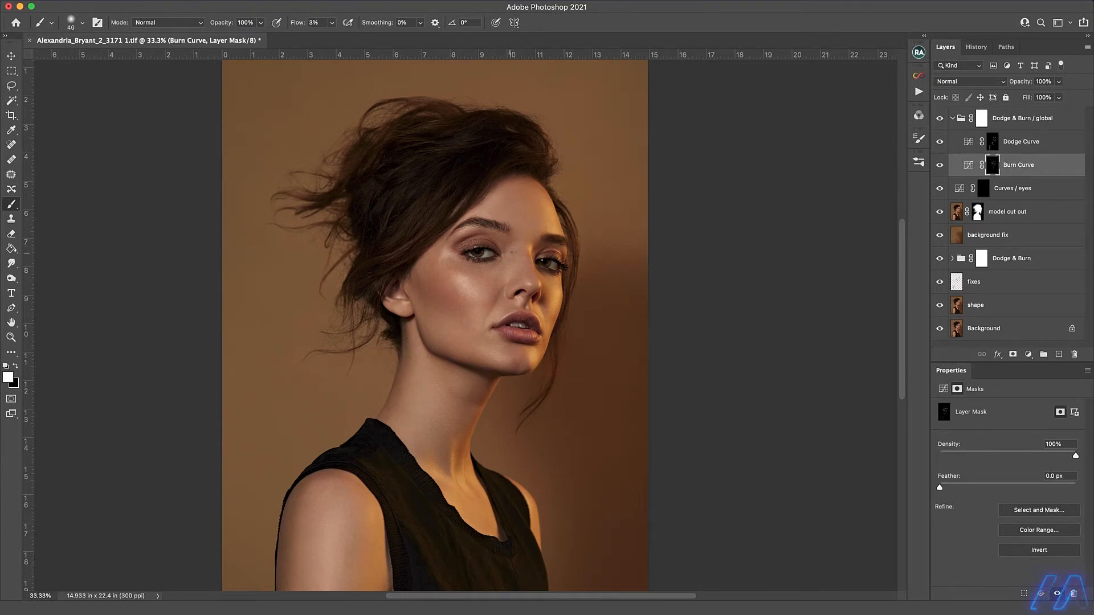
{"action": "scroll", "coordinate": [523, 240], "scroll_direction": "up", "scroll_amount": 3}
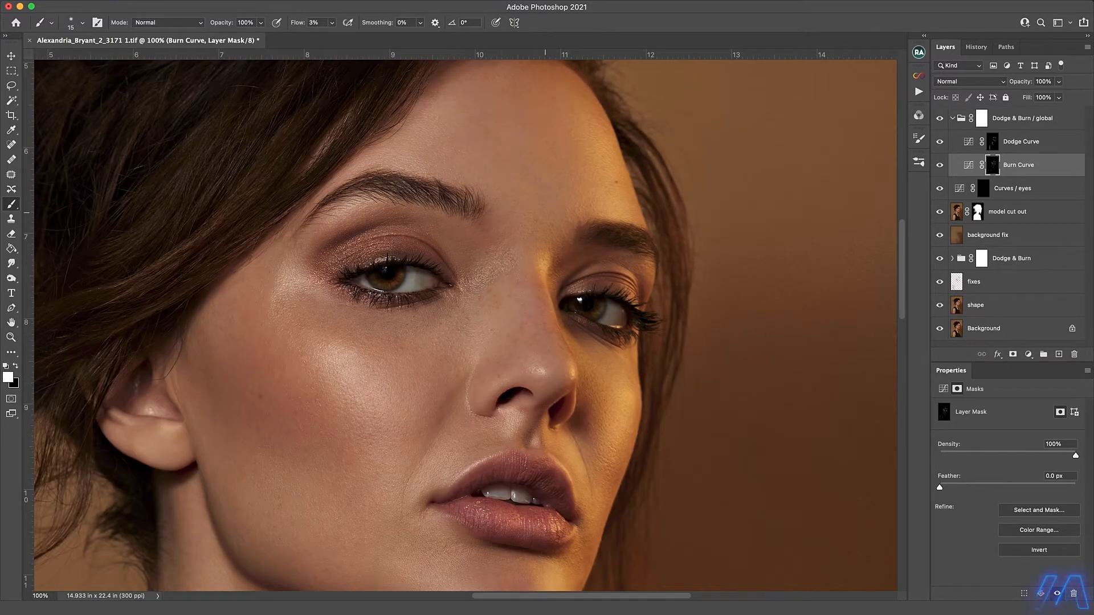
{"action": "key", "text": "alt+bracketright"}
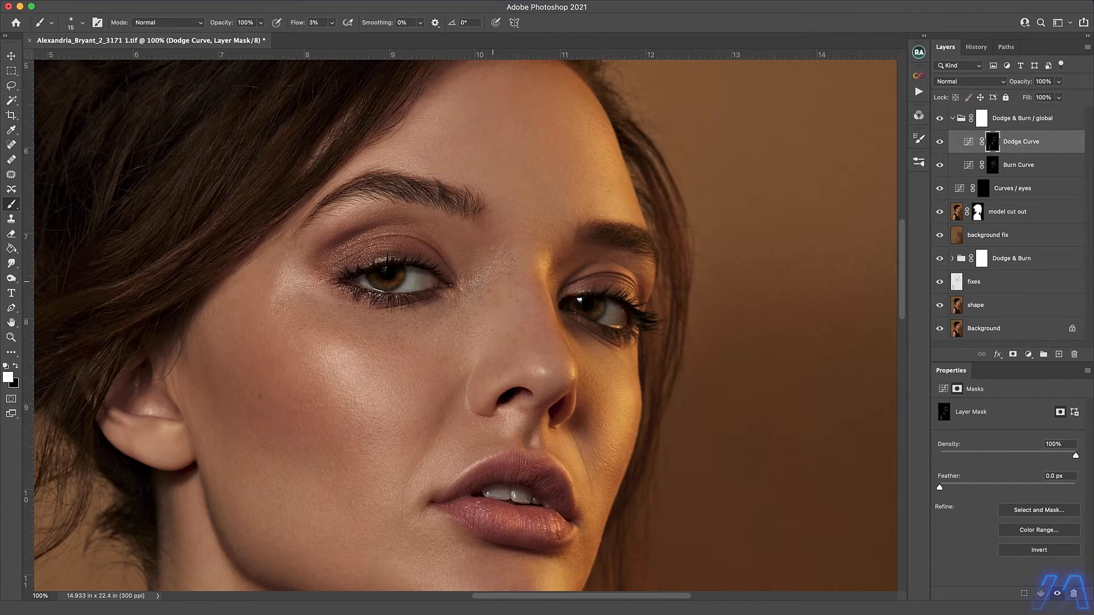
{"action": "key", "text": "alt+bracketleft"}
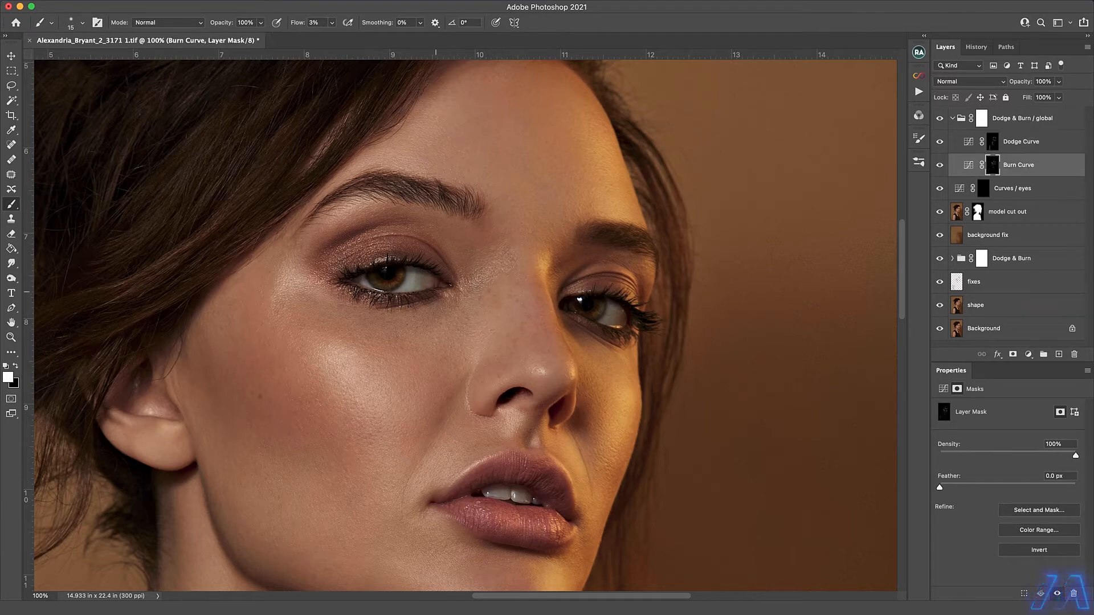
{"action": "key", "text": "super+0"}
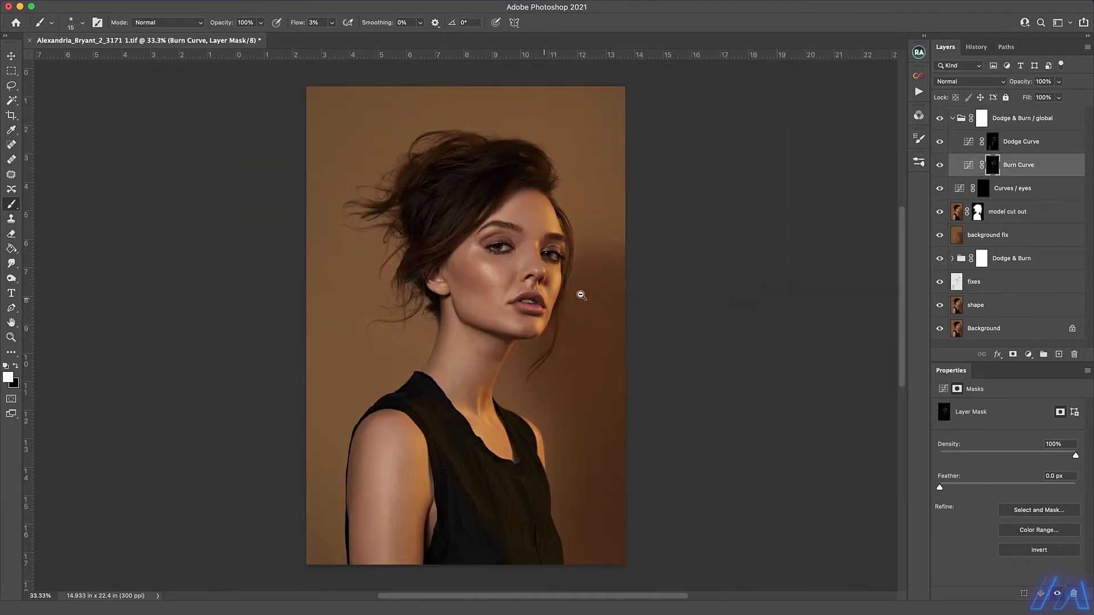
{"action": "left_click", "coordinate": [952, 118]}
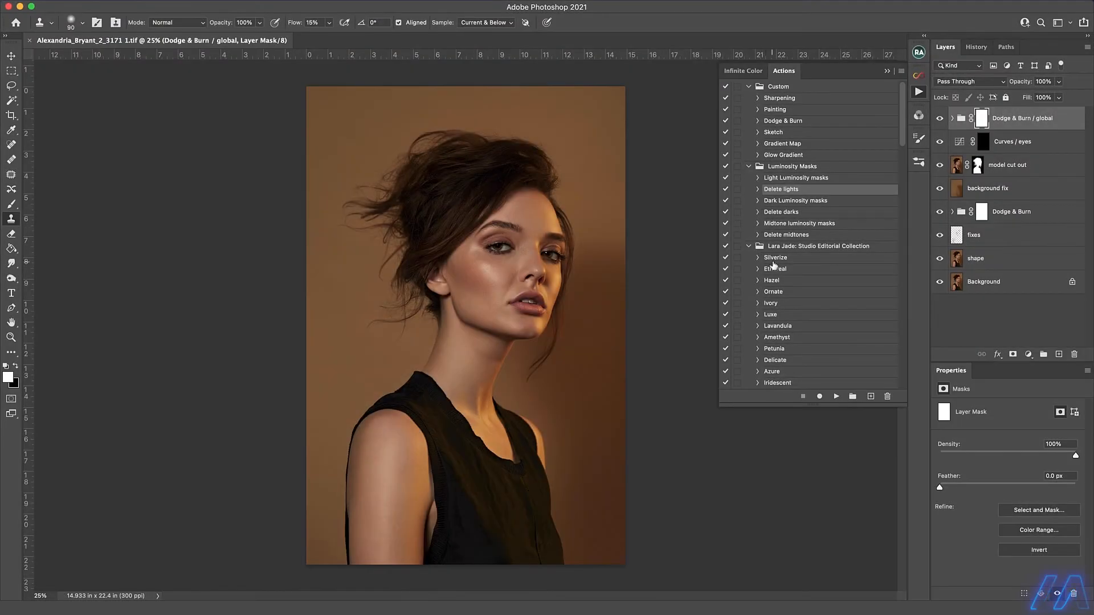
Apply the Ethereal action from the Lara Jade: Studio Editorial Collection and lower its group's opacity to 40%.
{"action": "left_click", "coordinate": [775, 268]}
{"action": "left_click", "coordinate": [837, 397]}
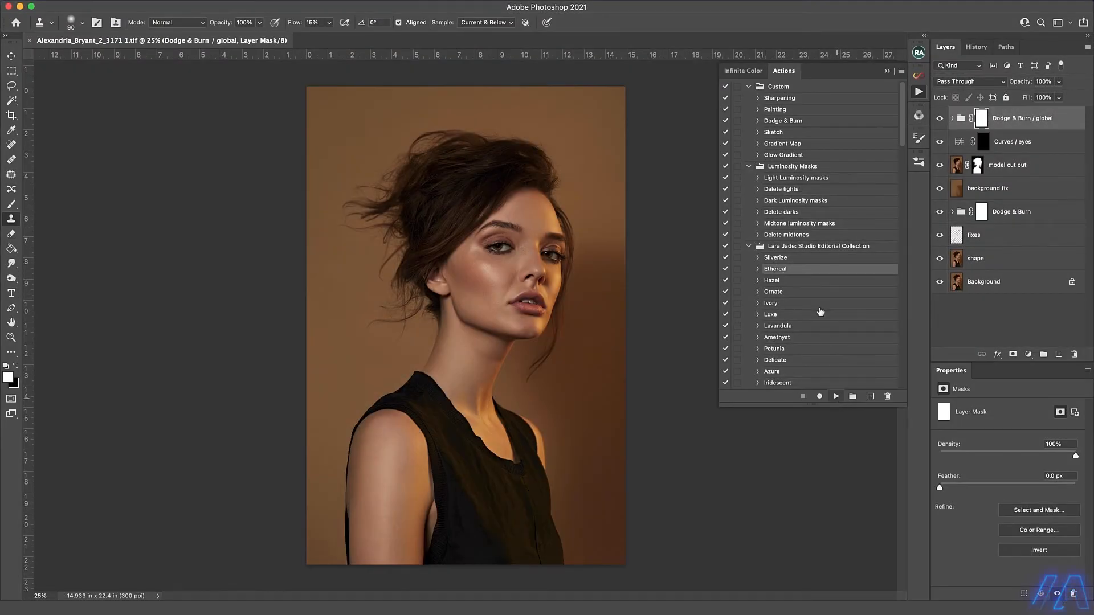
{"action": "left_click", "coordinate": [919, 92]}
{"action": "left_click", "coordinate": [1059, 81]}
{"action": "left_click_drag", "start_coordinate": [1061, 95], "coordinate": [1024, 98]}
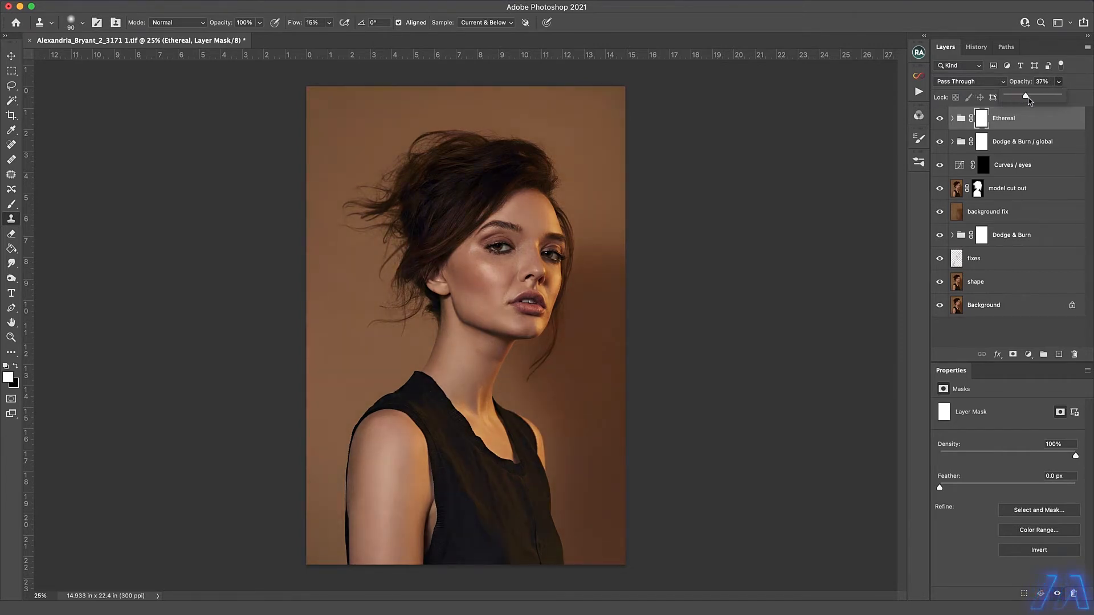
{"action": "left_click_drag", "start_coordinate": [1028, 99], "coordinate": [1029, 97]}
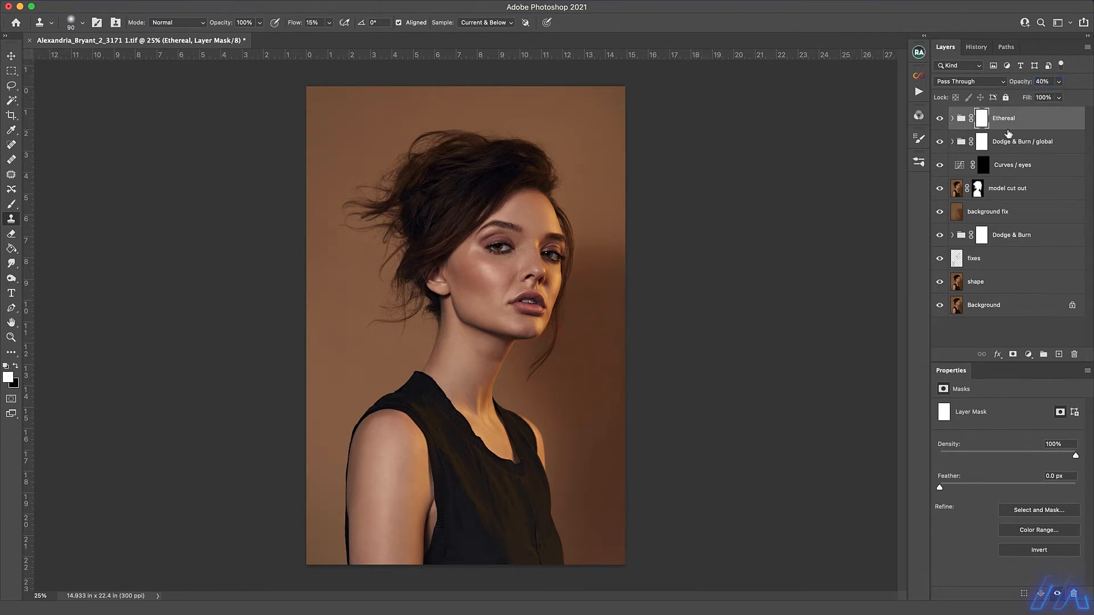
Add a Selective Color adjustment layer and set the Yellows to Magenta -10% and Yellow -42%.
{"action": "left_click", "coordinate": [1028, 355]}
{"action": "left_click", "coordinate": [1034, 589]}
{"action": "left_click", "coordinate": [991, 422]}
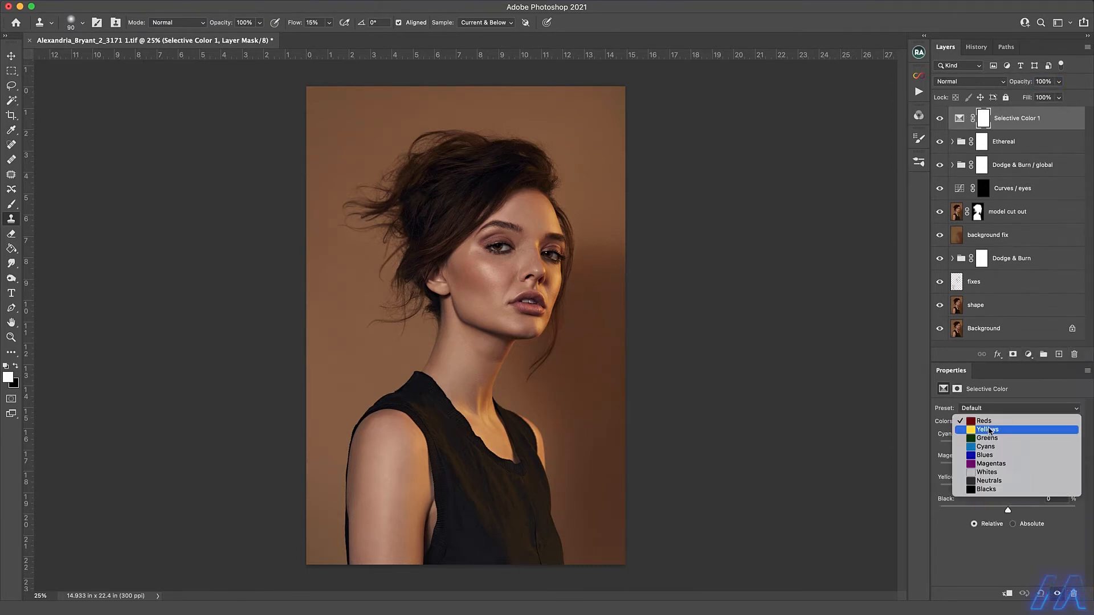
{"action": "left_click", "coordinate": [993, 429]}
{"action": "left_click_drag", "start_coordinate": [1008, 489], "coordinate": [1002, 468]}
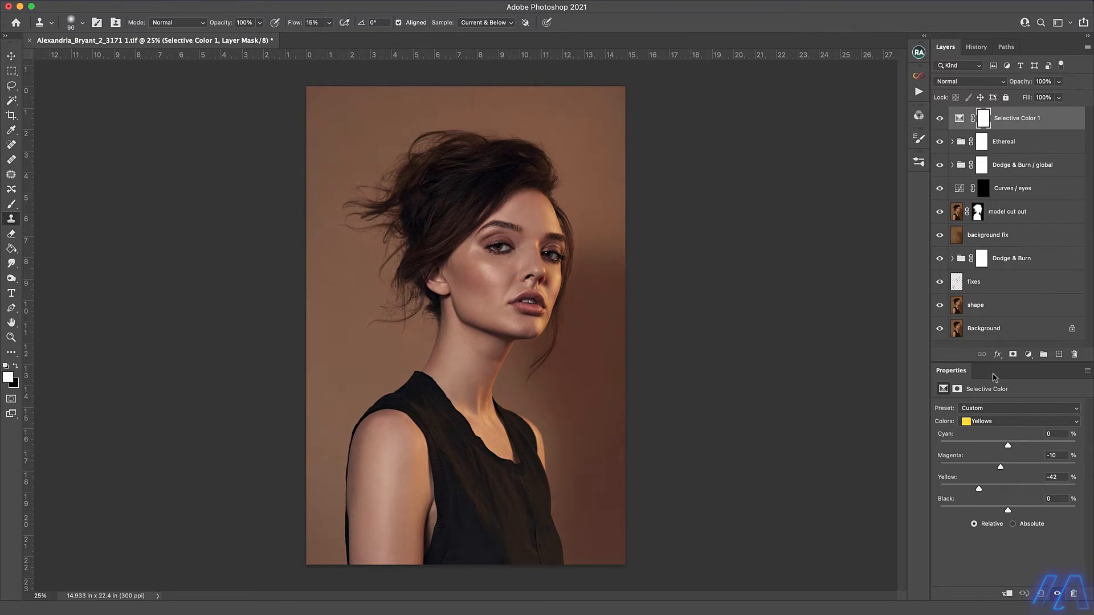
Restrict the Selective Color layer to darker tones by splitting its Underlying Layer white Blend If slider to 59 / 255.
{"action": "double_click", "coordinate": [1054, 121]}
{"action": "left_click_drag", "start_coordinate": [944, 354], "coordinate": [835, 357]}
{"action": "left_click_drag", "start_coordinate": [903, 355], "coordinate": [985, 361]}
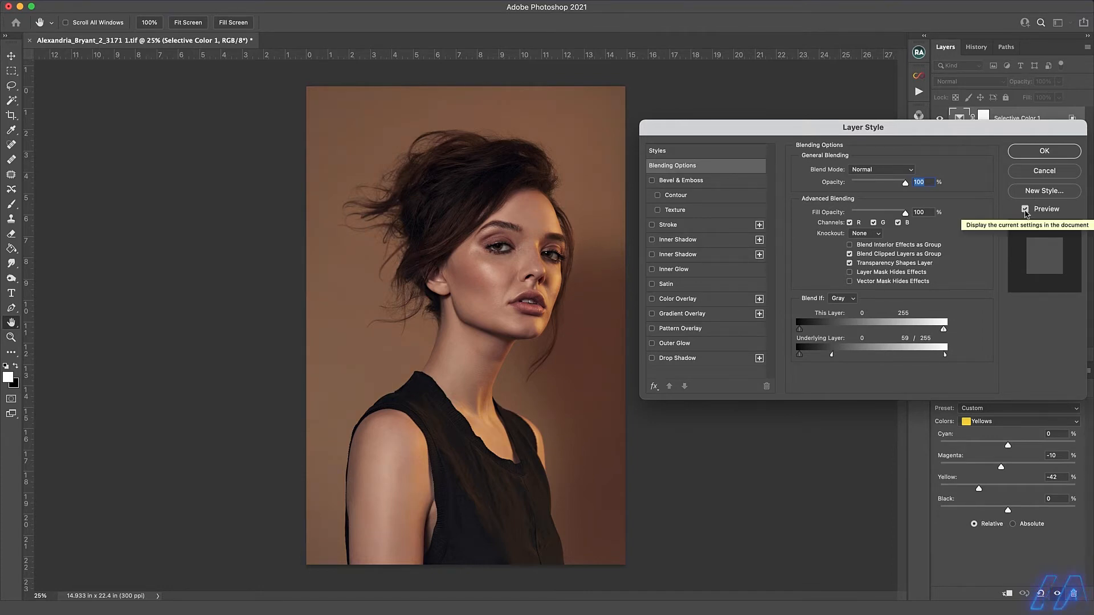
{"action": "left_click", "coordinate": [1045, 150]}
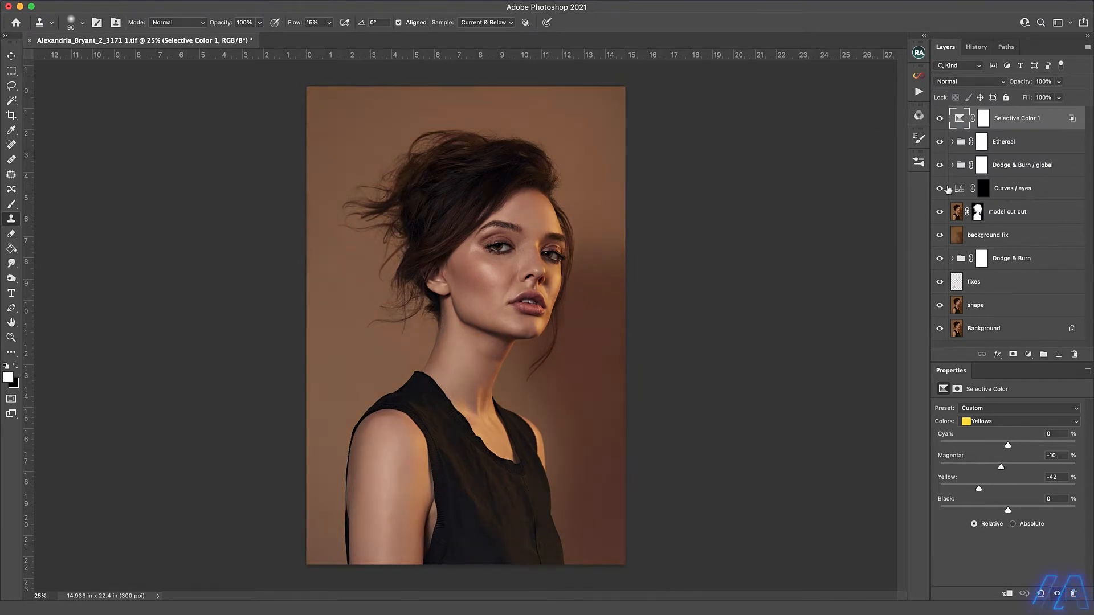
Add a Color Lookup adjustment layer above Selective Color 1 and set its blend mode to Color.
{"action": "left_click", "coordinate": [984, 118]}
{"action": "left_click", "coordinate": [1028, 354]}
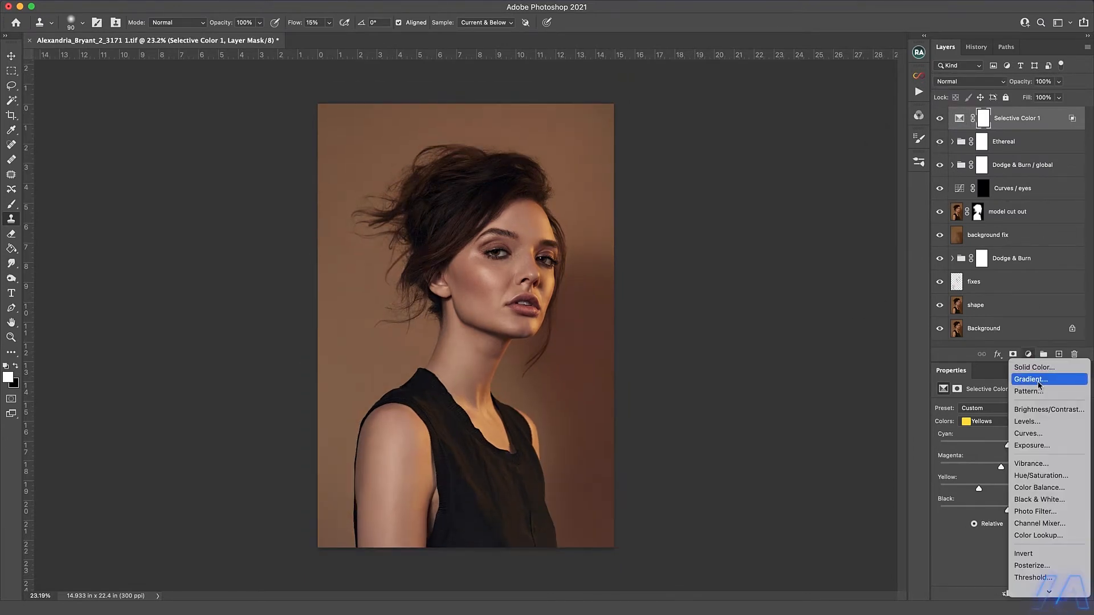
{"action": "left_click", "coordinate": [1034, 537]}
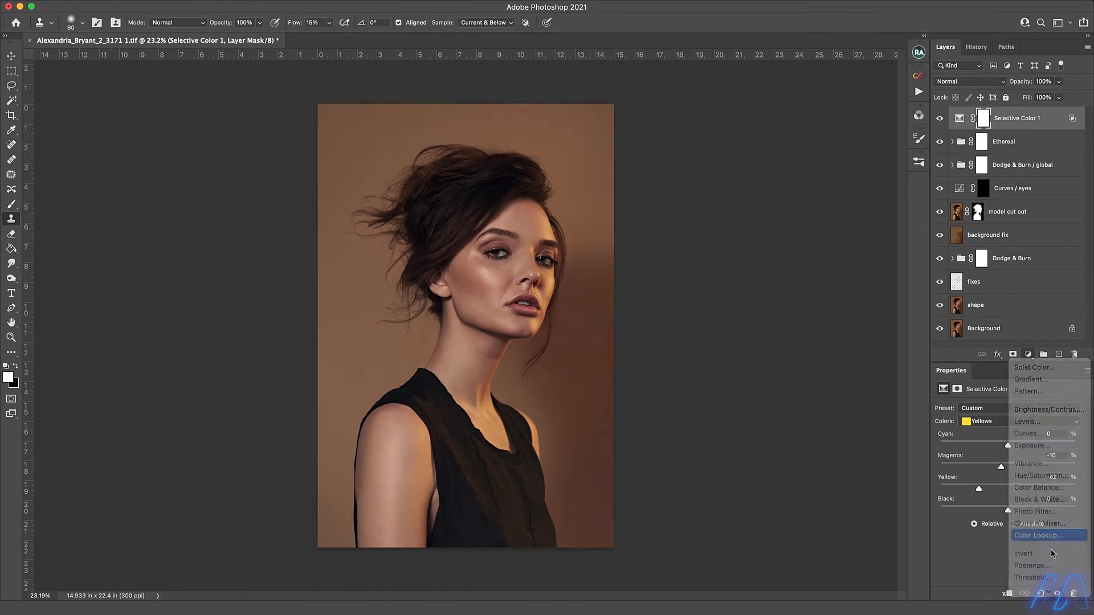
{"action": "left_click", "coordinate": [952, 83]}
{"action": "left_click", "coordinate": [948, 383]}
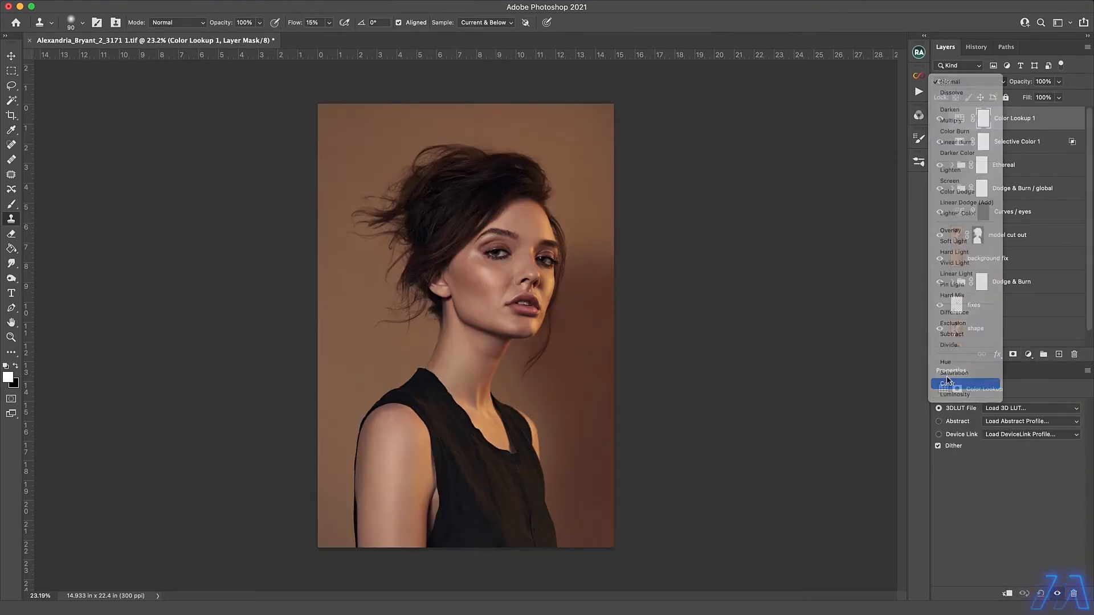
Try the custom Neutral.cube and Rembrandt_1.3dl LUTs on the Color Lookup layer.
{"action": "left_click", "coordinate": [1007, 408]}
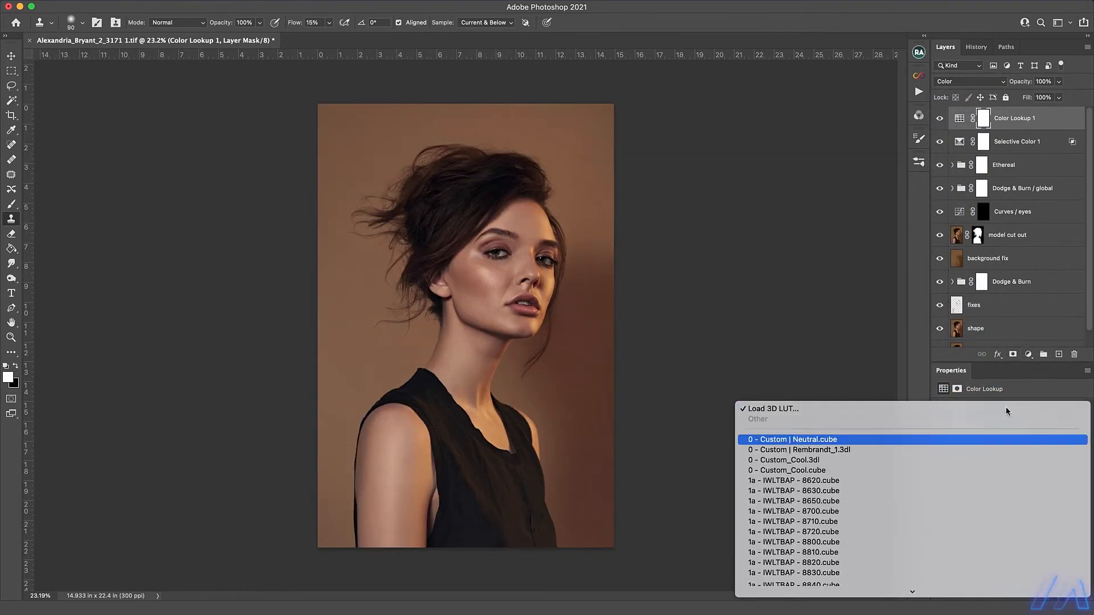
{"action": "key", "text": "Return"}
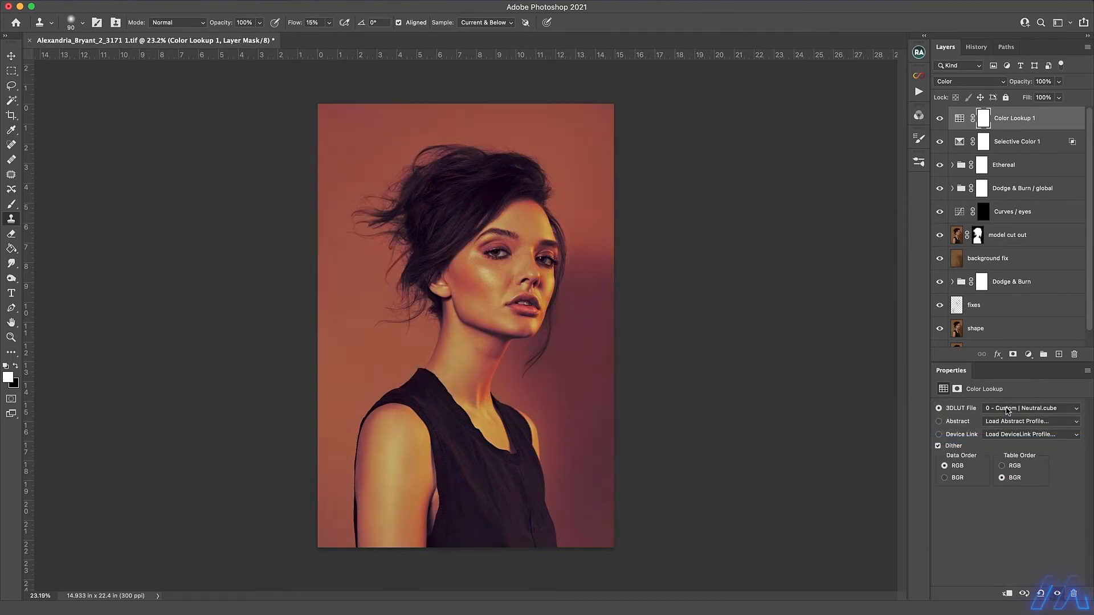
{"action": "left_click", "coordinate": [1007, 409]}
{"action": "left_click", "coordinate": [1008, 410]}
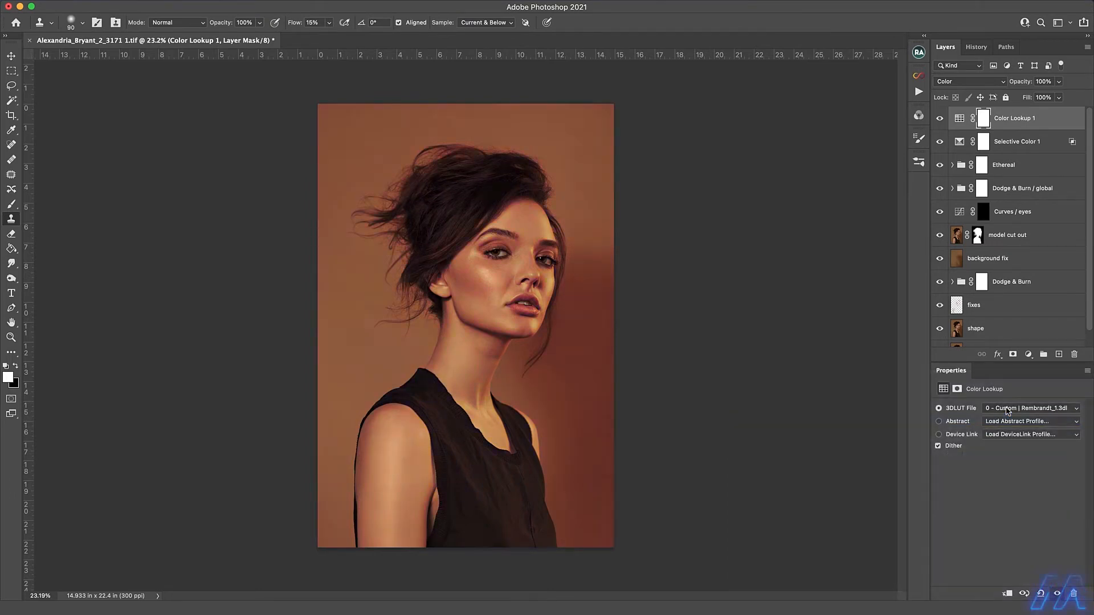
{"action": "left_click", "coordinate": [1007, 411]}
{"action": "key", "text": "Down"}
{"action": "key", "text": "Return"}
Try successive 1a - IWLTBAP LUTs on the Color Lookup layer, including 8650, 8850 and 8970.
{"action": "left_click", "coordinate": [1008, 411]}
{"action": "key", "text": "Down"}
{"action": "key", "text": "Return"}
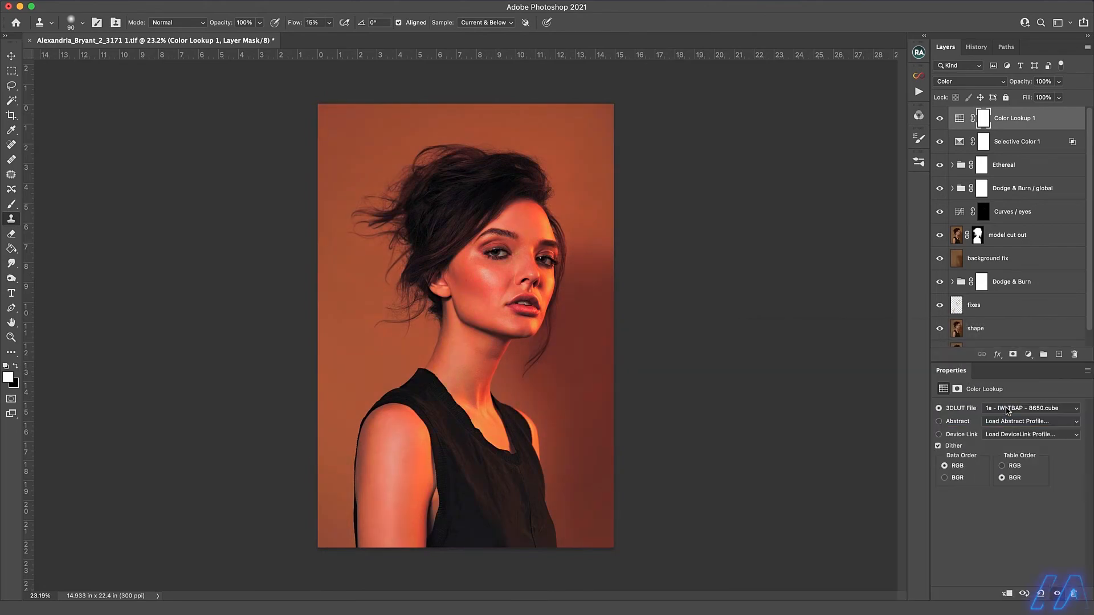
{"action": "key", "text": "Down"}
{"action": "key", "text": "Down"}
{"action": "key", "text": "Down"}
{"action": "key", "text": "Down"}
{"action": "left_click", "coordinate": [1007, 411]}
{"action": "key", "text": "Down"}
{"action": "key", "text": "Return"}
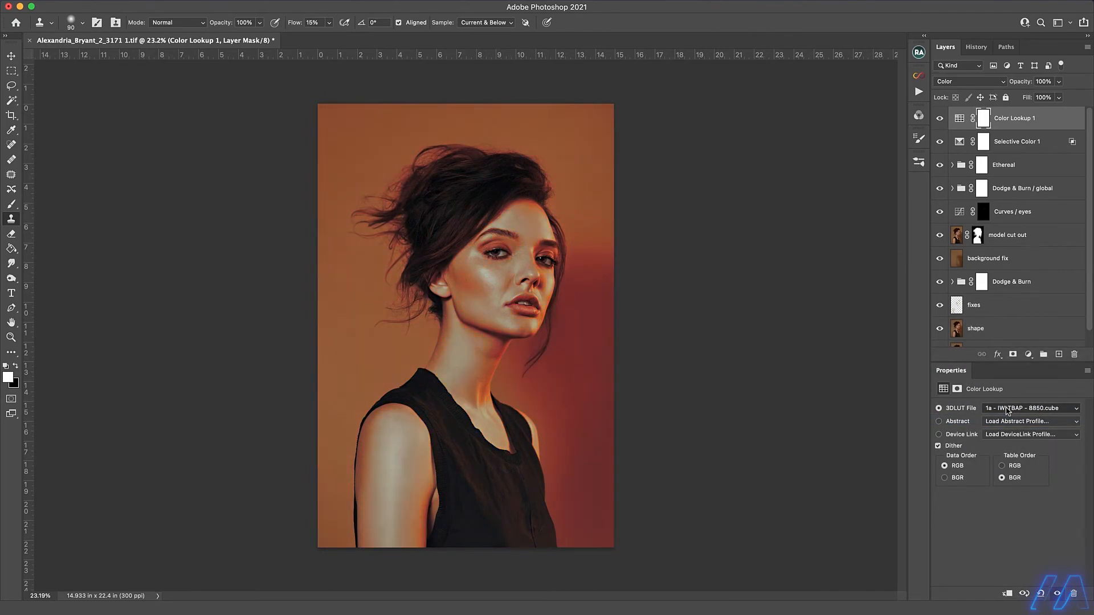
{"action": "key", "text": "Down"}
{"action": "key", "text": "Down"}
{"action": "key", "text": "Down"}
{"action": "key", "text": "Down"}
{"action": "key", "text": "Down"}
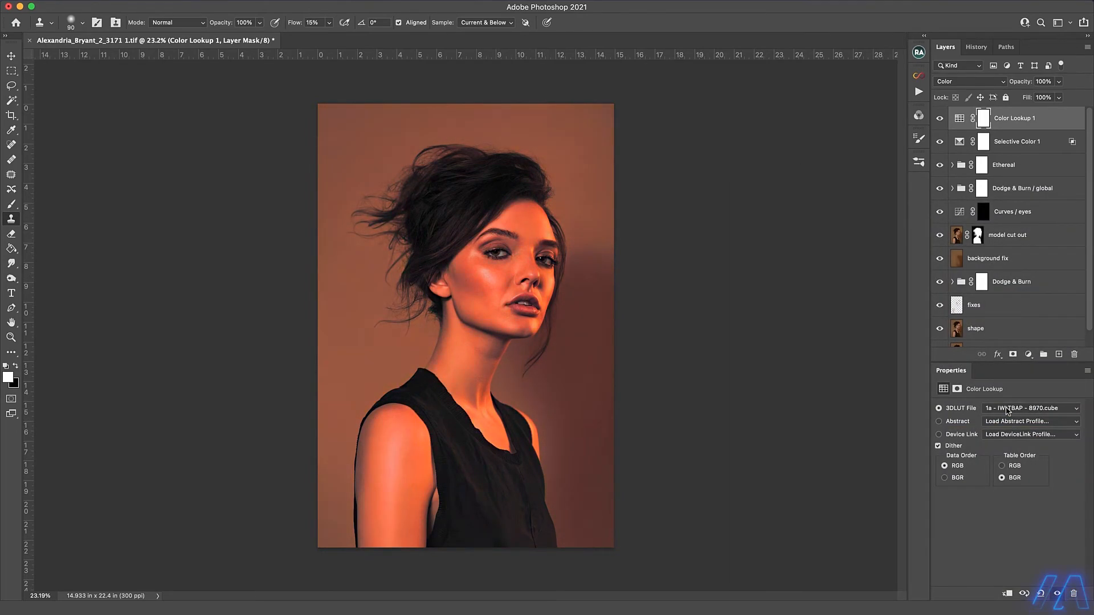
{"action": "key", "text": "Down"}
Continue through the IWLTBAP LUTs and load 1a - IWLTBAP - 9260.cube in the Color Lookup layer.
{"action": "left_click", "coordinate": [1008, 411]}
{"action": "key", "text": "Down"}
{"action": "key", "text": "Down"}
{"action": "key", "text": "Return"}
{"action": "key", "text": "Down"}
{"action": "key", "text": "Down"}
{"action": "key", "text": "Down"}
{"action": "key", "text": "Down"}
{"action": "key", "text": "Down"}
{"action": "key", "text": "Down"}
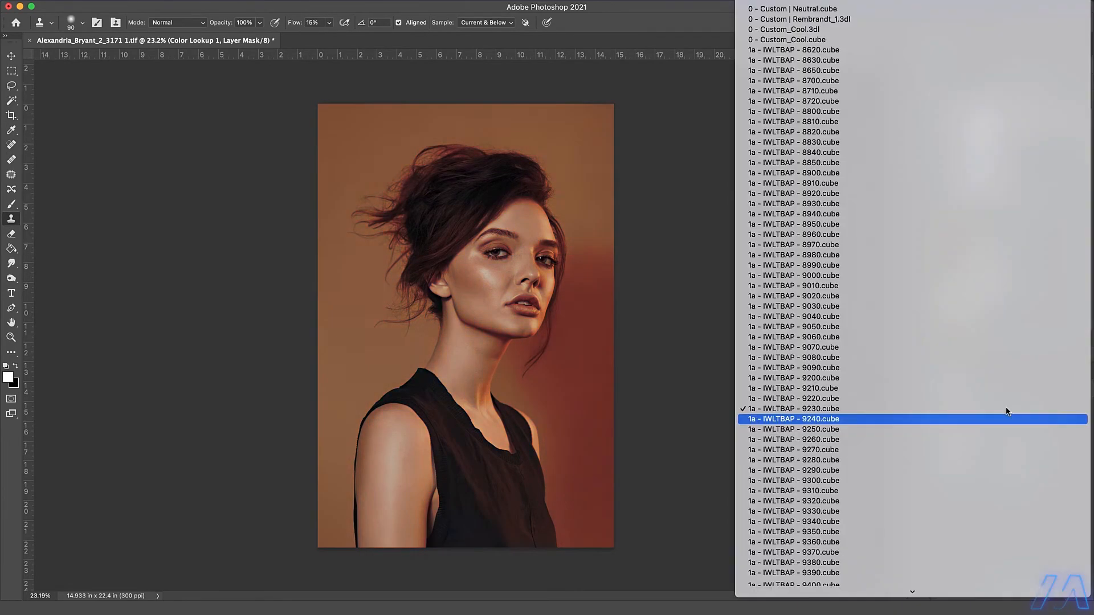
{"action": "key", "text": "Up"}
{"action": "key", "text": "Return"}
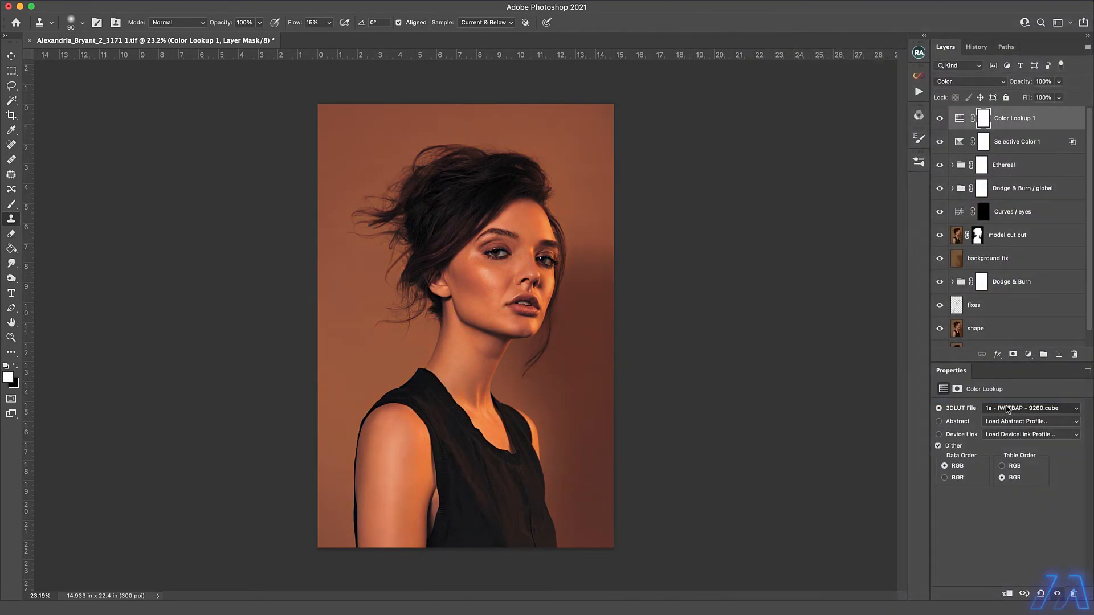
Lower the Color Lookup layer's opacity to 50% and compare the image with the layer hidden and shown.
{"action": "left_click", "coordinate": [1058, 85]}
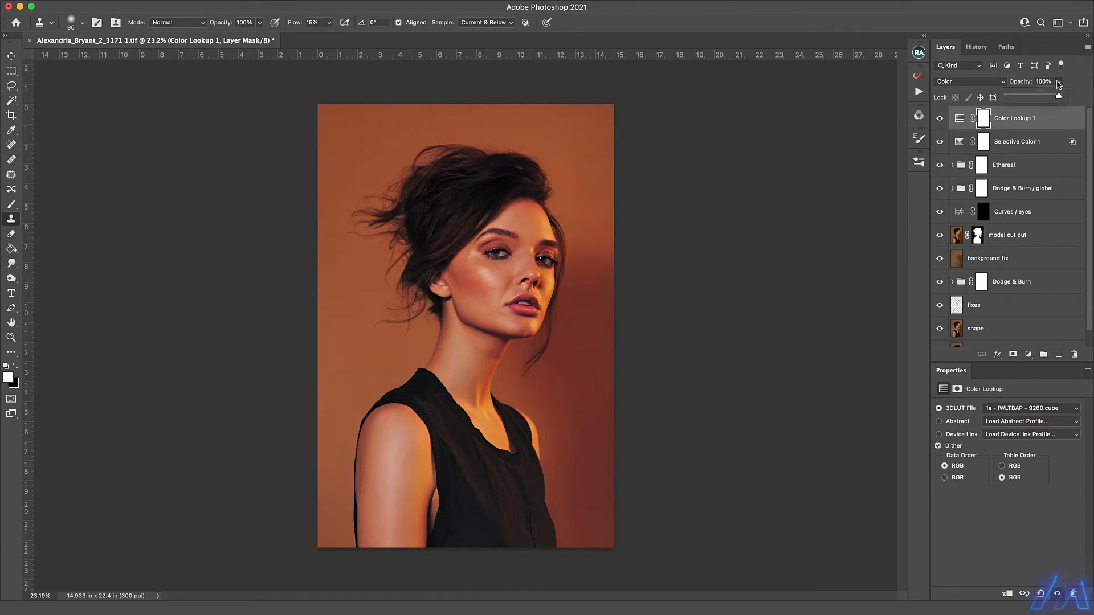
{"action": "left_click_drag", "start_coordinate": [1061, 95], "coordinate": [1033, 98]}
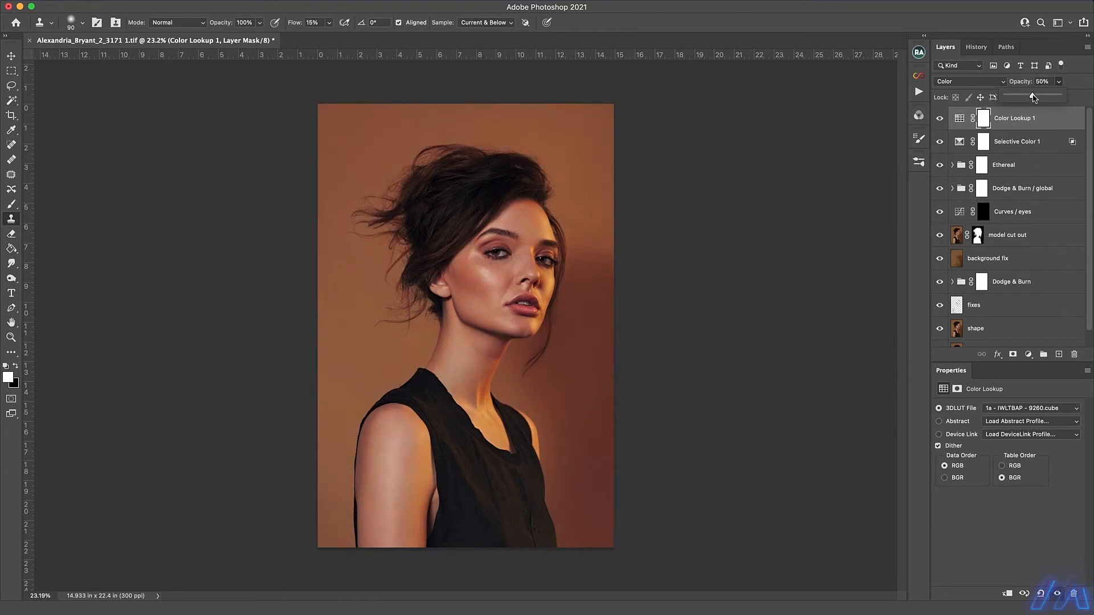
{"action": "left_click", "coordinate": [939, 119]}
{"action": "left_click", "coordinate": [939, 118]}
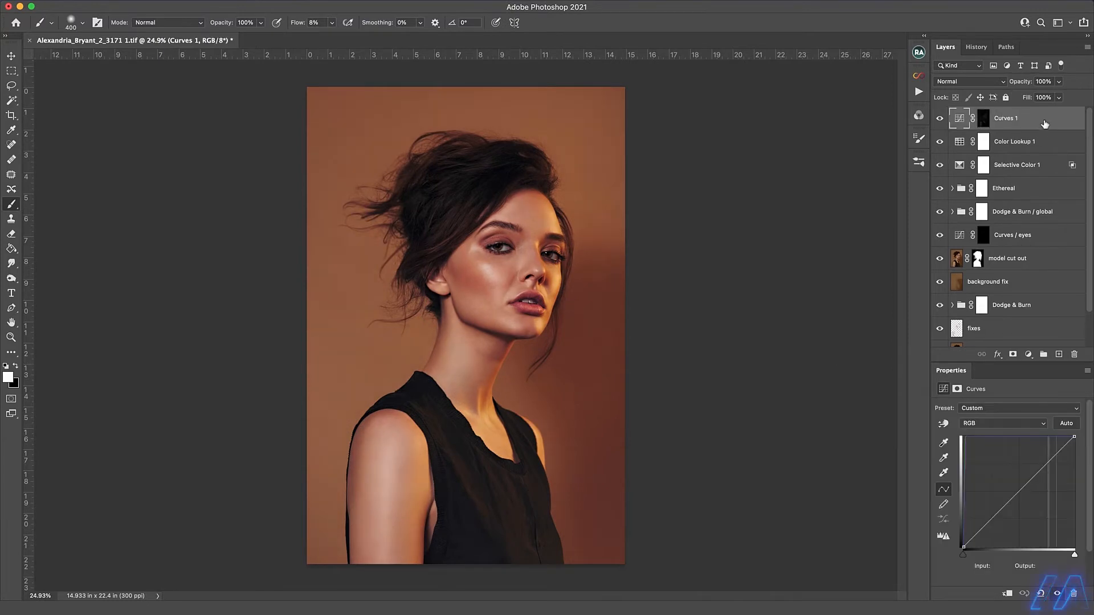
Use Blend If on the Curves 1 layer to split the Underlying Layer shadow threshold to 125 / 154.
{"action": "double_click", "coordinate": [1042, 122]}
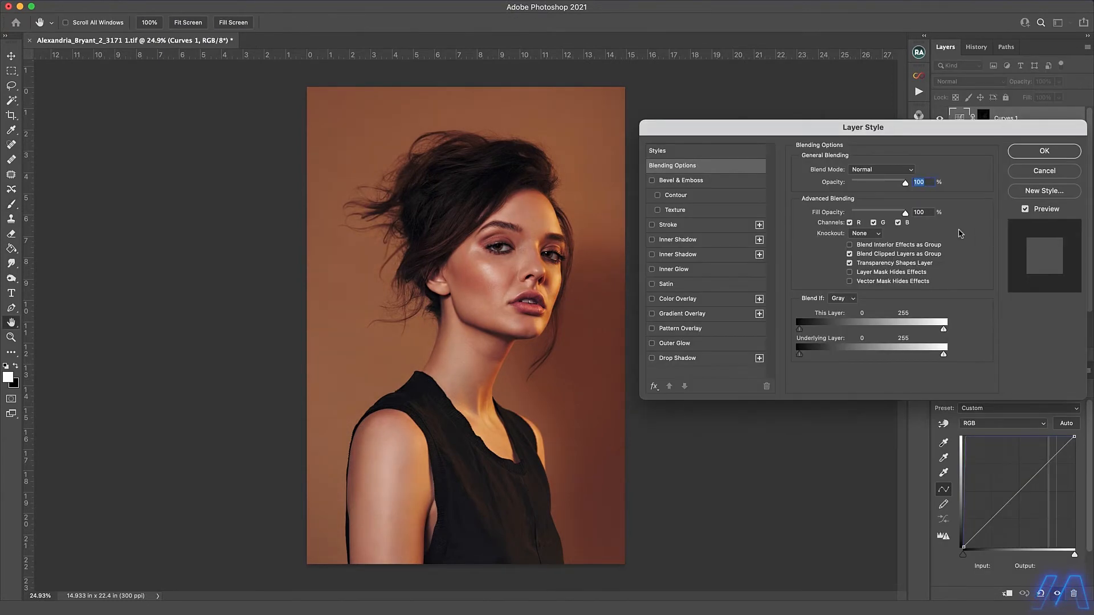
{"action": "left_click_drag", "start_coordinate": [800, 354], "coordinate": [889, 357]}
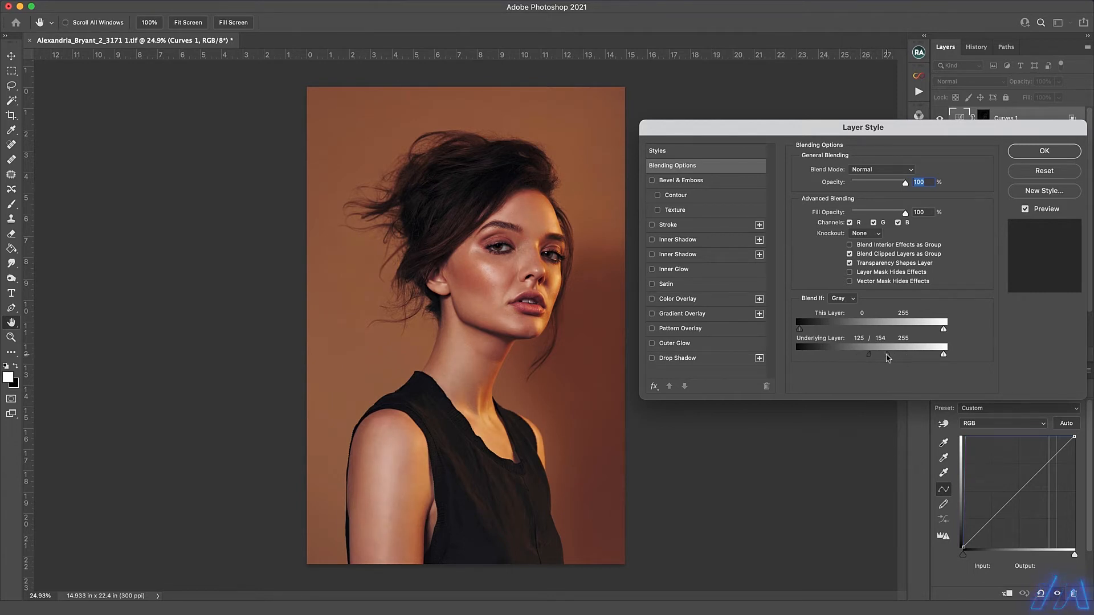
{"action": "left_click", "coordinate": [1045, 151]}
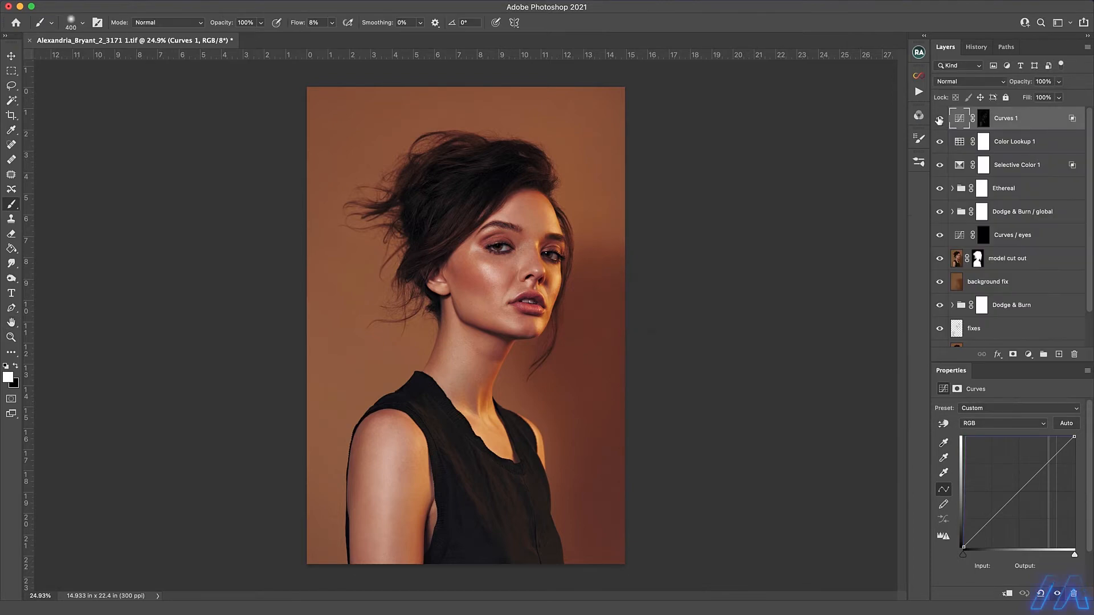
Lower the Curves 1 layer's opacity to 50% and save the document.
{"action": "left_click_drag", "start_coordinate": [1059, 83], "coordinate": [1039, 107]}
{"action": "key", "text": "ctrl+s"}
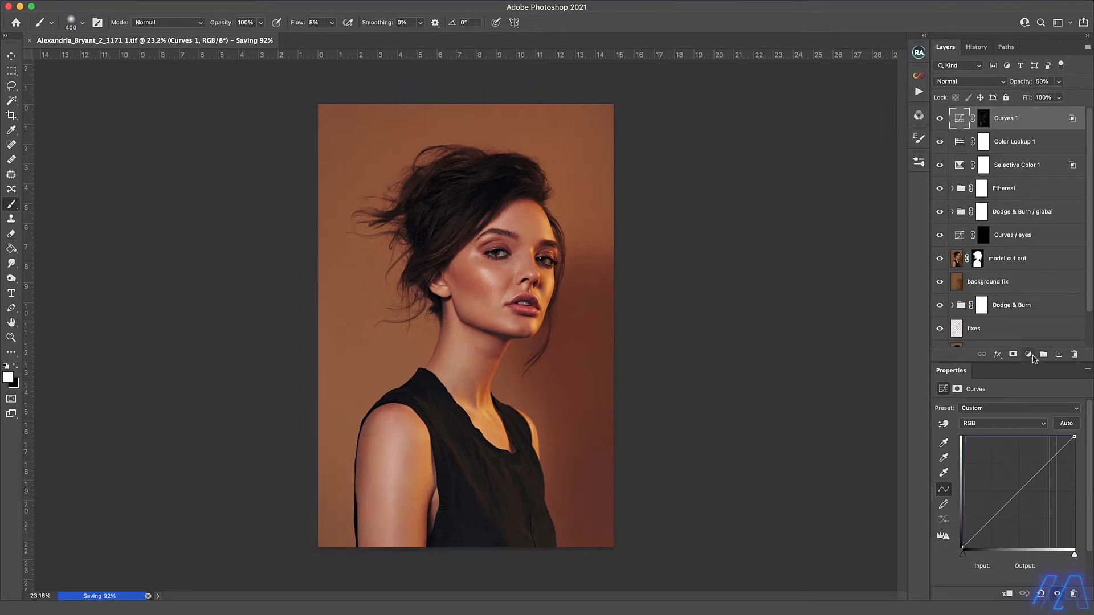
Add a second Color Lookup adjustment layer in Color blend mode and try the IWLTBAP 9640 and 9650 LUTs on it.
{"action": "left_click", "coordinate": [1028, 354]}
{"action": "left_click", "coordinate": [1040, 536]}
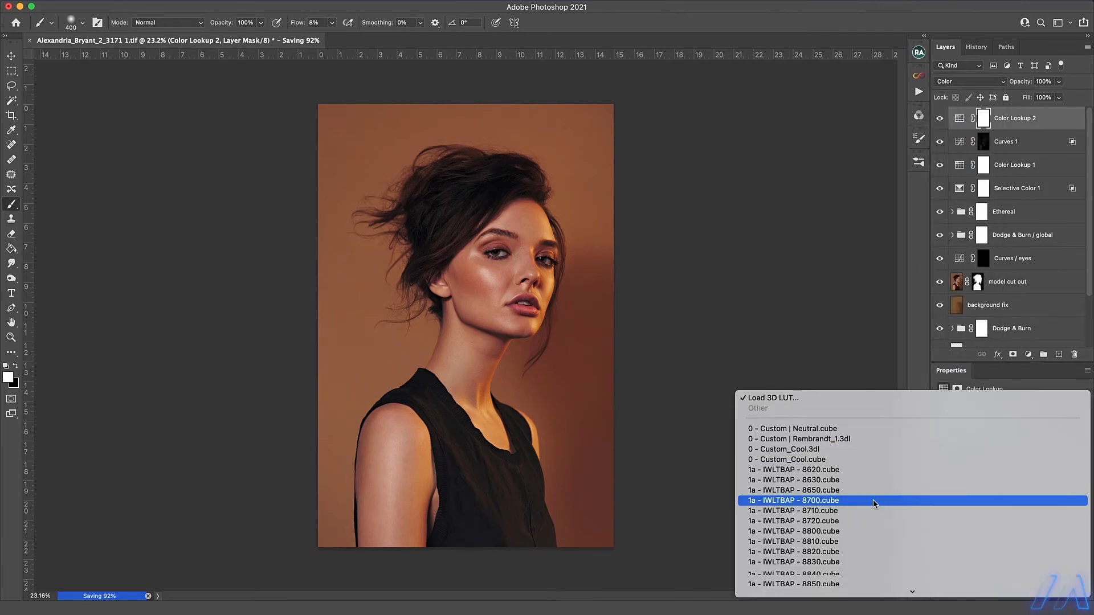
{"action": "scroll", "coordinate": [873, 501], "scroll_direction": "down", "scroll_amount": 10}
{"action": "left_click", "coordinate": [1009, 408]}
{"action": "left_click", "coordinate": [1009, 408]}
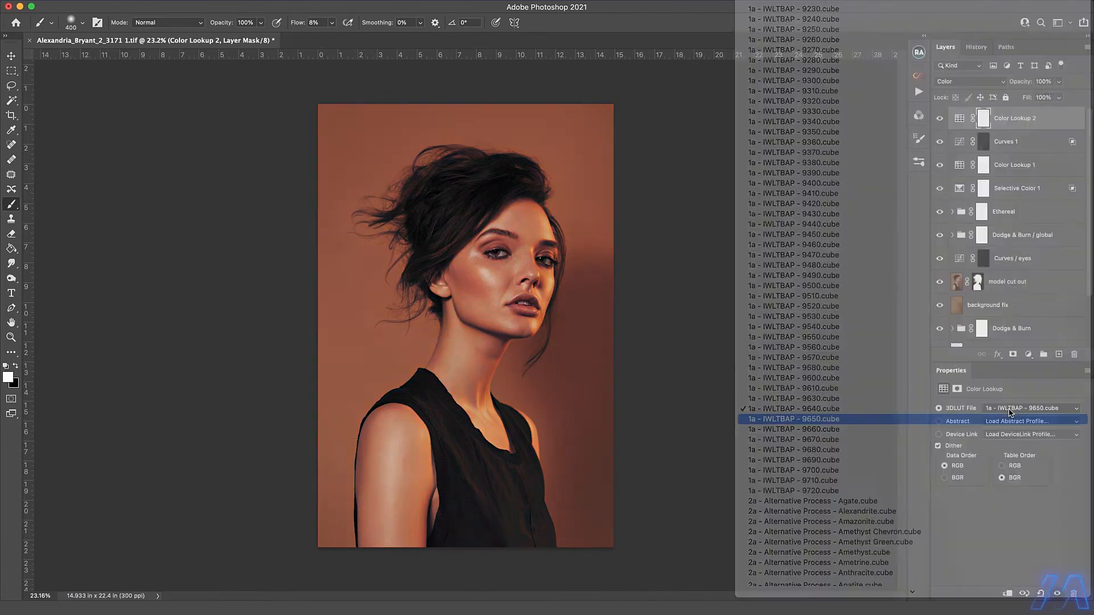
Try the 2a - Alternative Process LUTs, including Anthracite and Apatite, on the Color Lookup 2 layer.
{"action": "left_click", "coordinate": [1010, 411]}
{"action": "left_click", "coordinate": [1010, 410]}
{"action": "left_click", "coordinate": [1010, 418]}
{"action": "left_click", "coordinate": [1009, 409]}
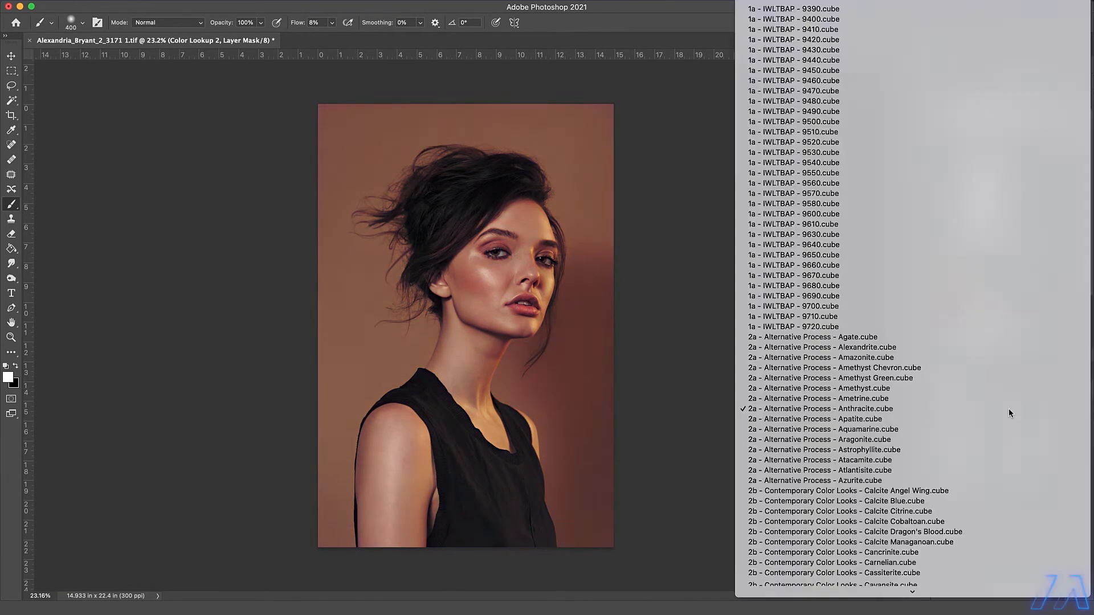
{"action": "left_click", "coordinate": [1011, 417]}
{"action": "left_click", "coordinate": [1009, 410]}
{"action": "left_click", "coordinate": [1010, 417]}
{"action": "left_click", "coordinate": [1009, 409]}
{"action": "left_click", "coordinate": [1010, 418]}
{"action": "left_click", "coordinate": [1059, 81]}
{"action": "mouse_move", "coordinate": [1063, 96]}
{"action": "left_mouse_down"}
{"action": "mouse_move", "coordinate": [1019, 96]}
{"action": "mouse_move", "coordinate": [1064, 96]}
{"action": "left_mouse_up"}
{"action": "scroll", "coordinate": [779, 376], "scroll_direction": "down", "scroll_amount": 2}
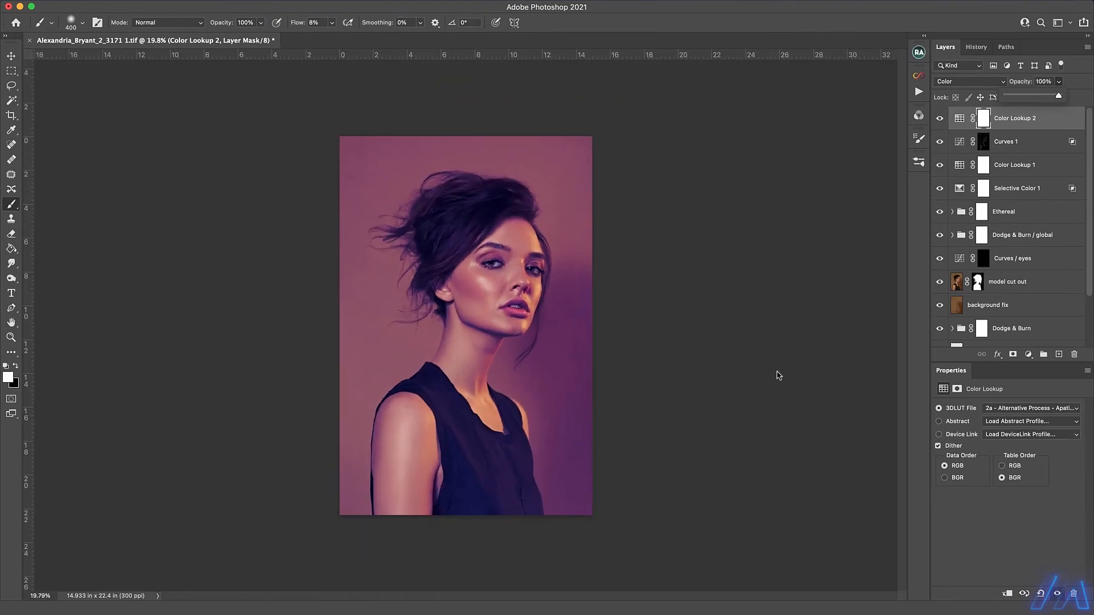
Load a 2c - Instant Films - Enstatite LUT in the Color Lookup 2 layer and set the layer's opacity to 75%.
{"action": "left_click", "coordinate": [1014, 409]}
{"action": "left_click", "coordinate": [1014, 418]}
{"action": "left_click", "coordinate": [1014, 409]}
{"action": "left_click", "coordinate": [1015, 418]}
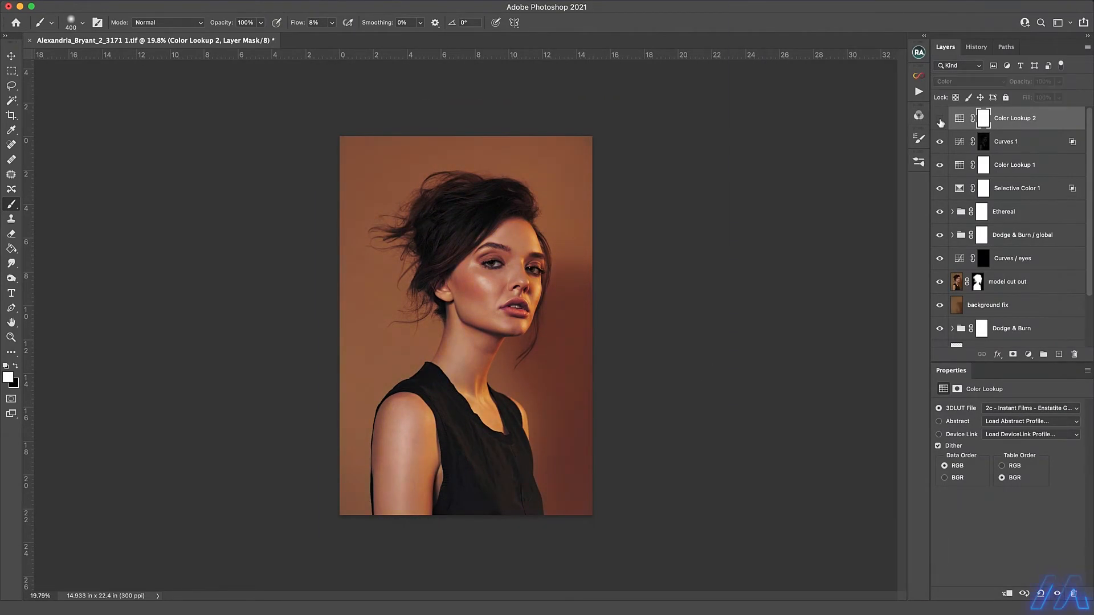
{"action": "scroll", "coordinate": [786, 313], "scroll_direction": "up", "scroll_amount": 2}
{"action": "left_click", "coordinate": [1059, 82]}
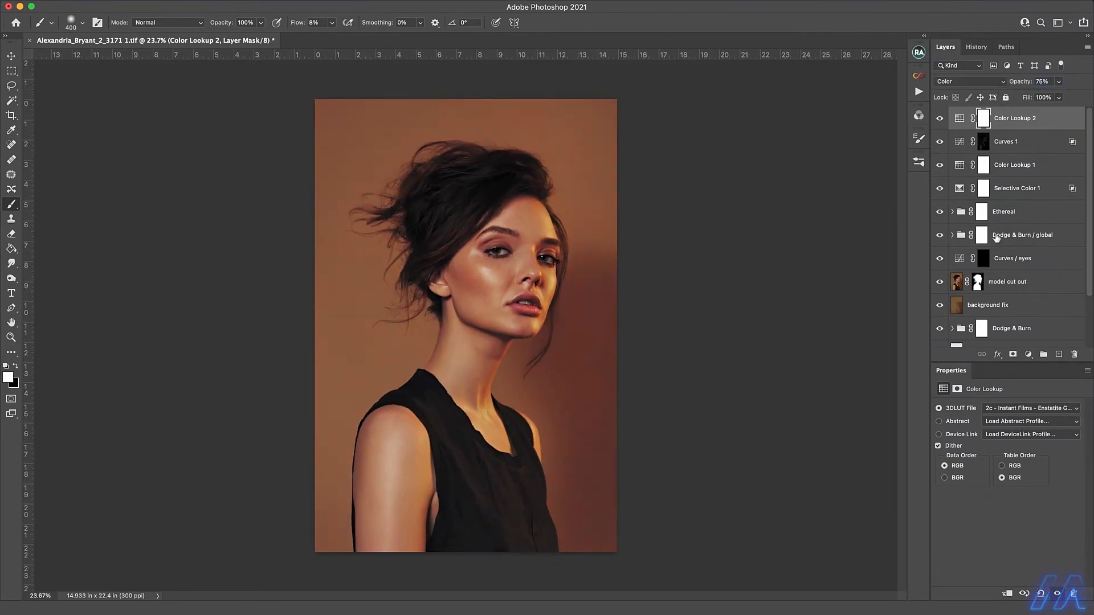
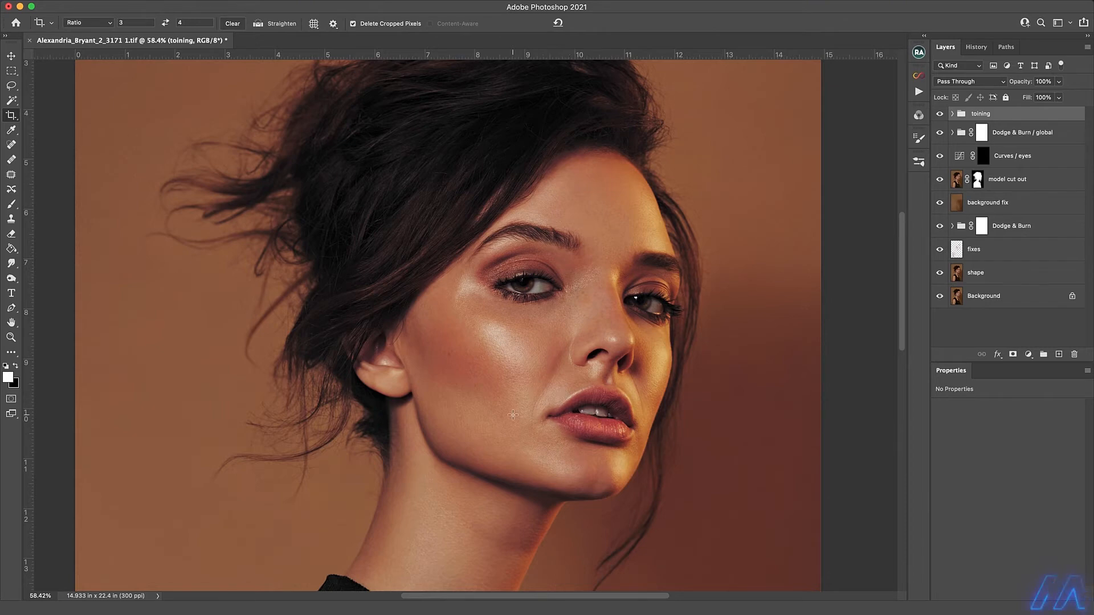
Stamp all visible layers into a new layer at the top of the stack and set the Smudge tool's strength to 30%.
{"action": "key", "text": "alt+shift+super+e"}
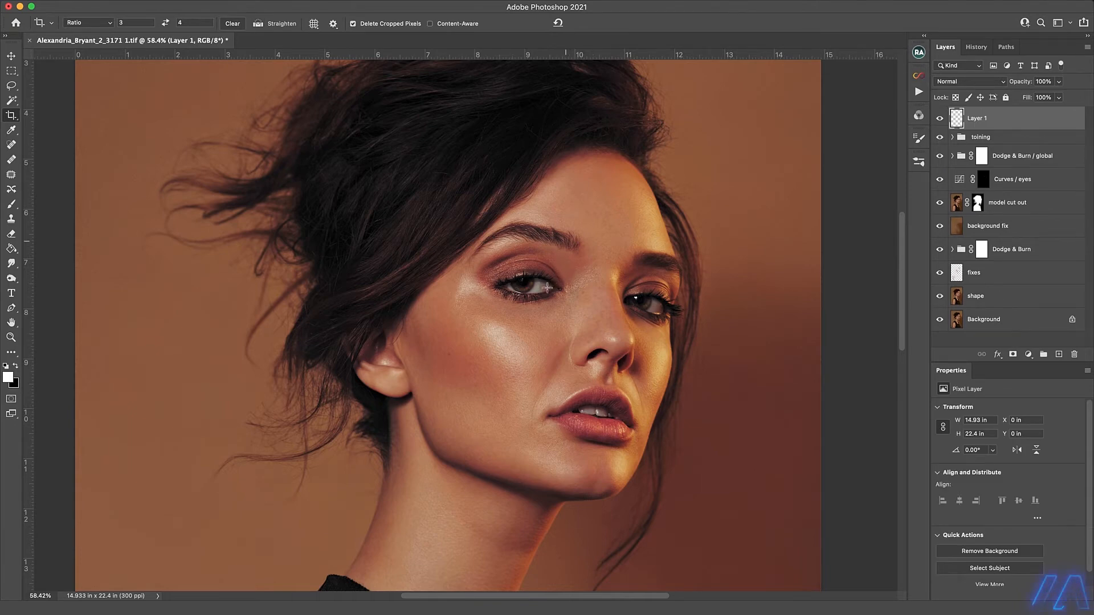
{"action": "key", "text": "r"}
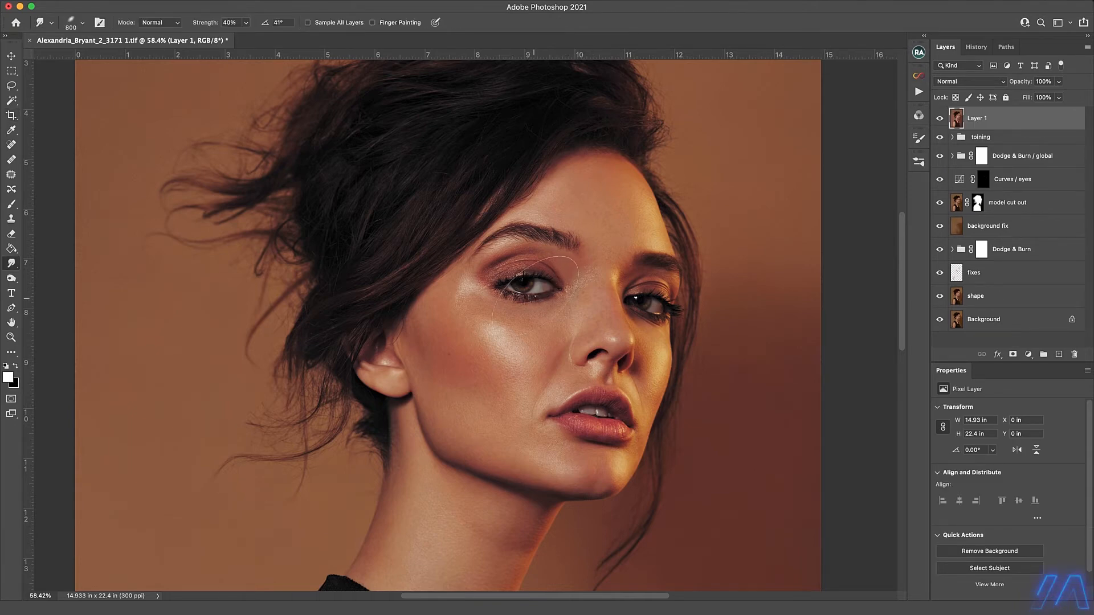
{"action": "left_click", "coordinate": [228, 21]}
{"action": "type", "text": "30"}
{"action": "key", "text": "Return"}
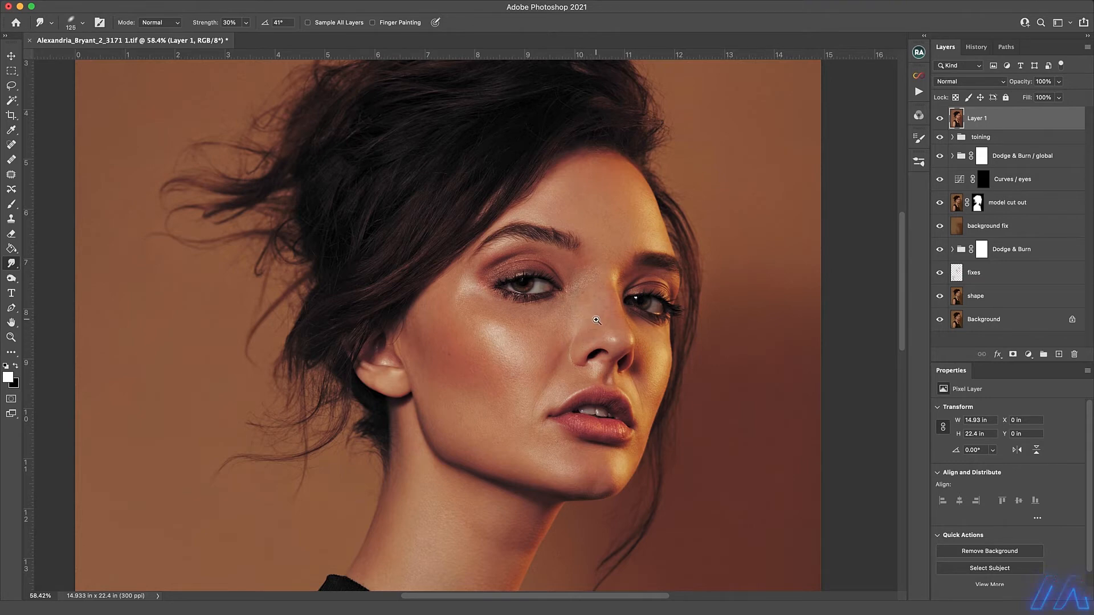
Smudge the skin smooth on the nose, above the upper lip and on the warmly lit cheek, reducing the brush to about 80 px.
{"action": "left_click", "coordinate": [596, 321]}
{"action": "left_click_drag", "start_coordinate": [598, 313], "coordinate": [499, 305]}
{"action": "left_click", "coordinate": [508, 314]}
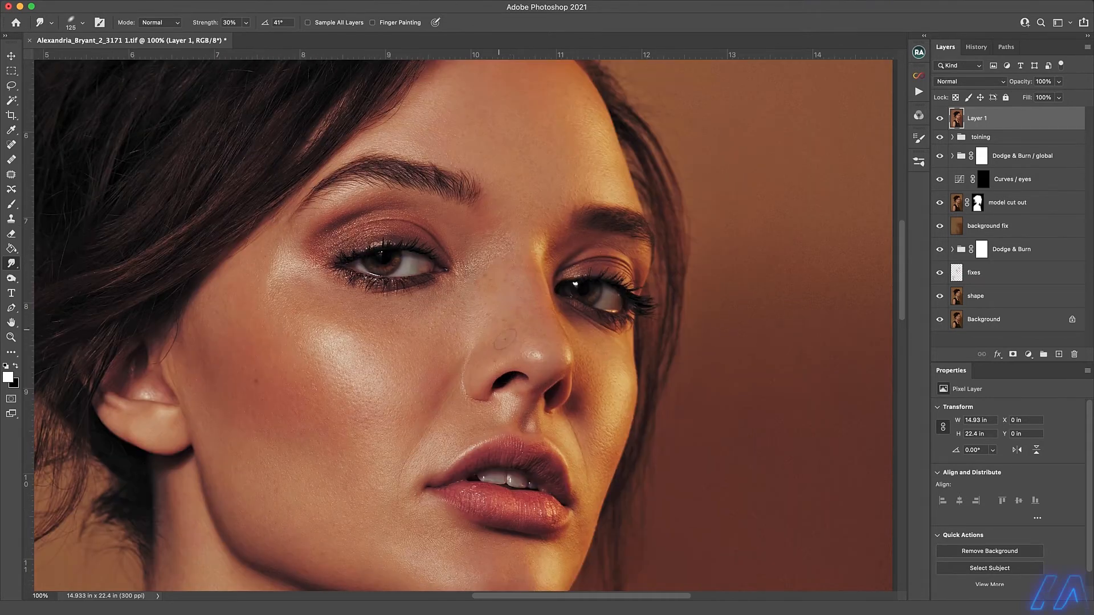
{"action": "key", "text": "bracketleft"}
{"action": "key", "text": "bracketleft"}
{"action": "key", "text": "bracketleft"}
{"action": "key", "text": "bracketleft"}
{"action": "key", "text": "bracketleft"}
{"action": "key", "text": "bracketleft"}
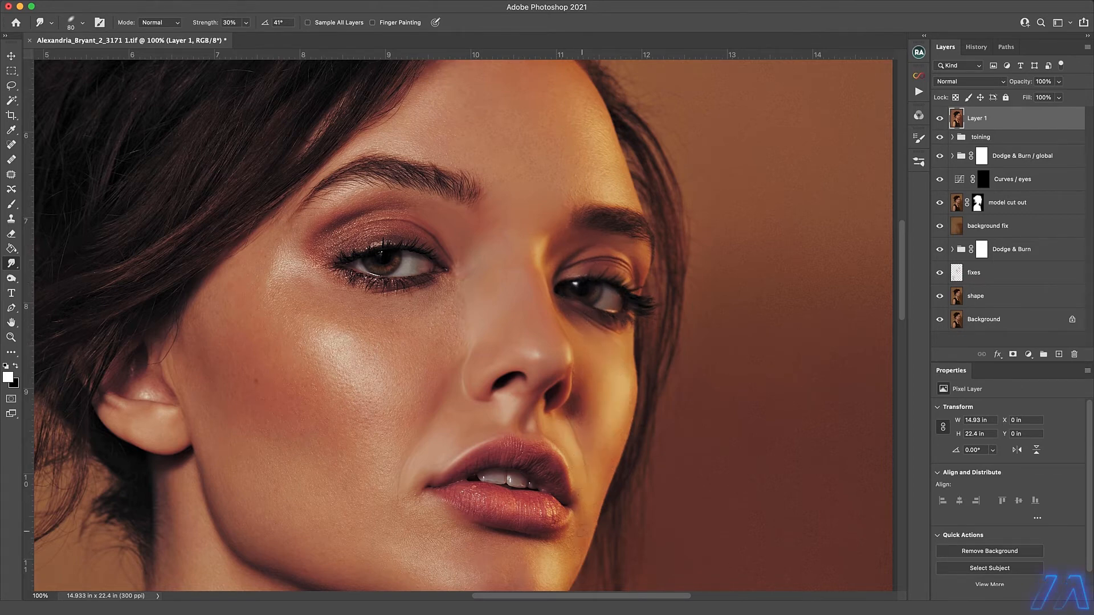
Smudge the skin on the chin and the bright cheek highlight with a brush of about 90 px.
{"action": "scroll", "coordinate": [576, 496], "scroll_direction": "down", "scroll_amount": 5}
{"action": "key", "text": "bracketright"}
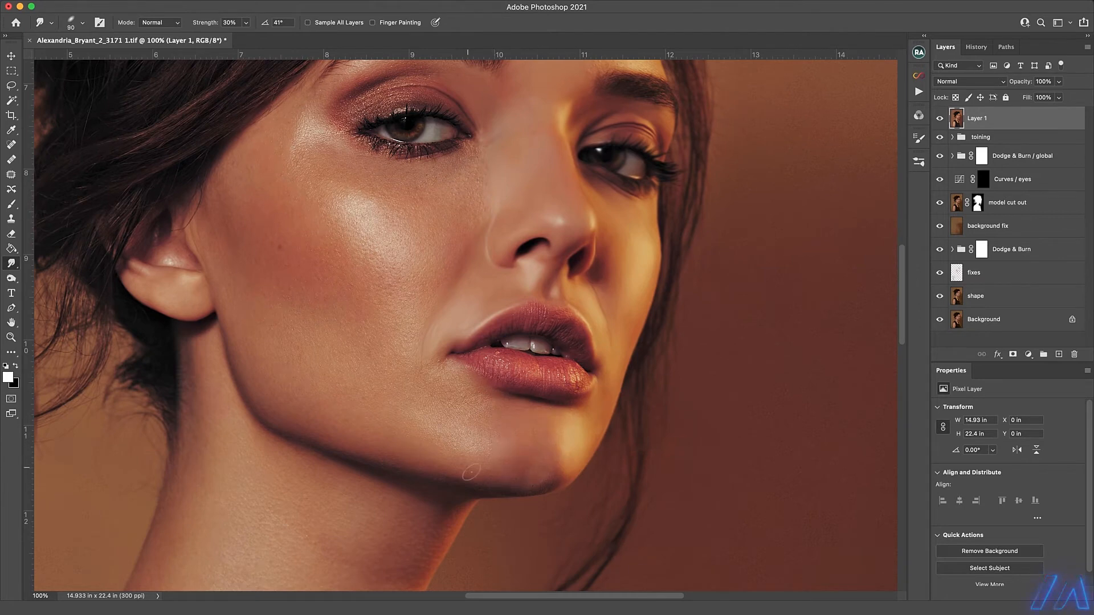
{"action": "key", "text": "bracketleft"}
{"action": "left_click_drag", "start_coordinate": [349, 201], "coordinate": [369, 256]}
Smudge the eyelid makeup and the skin beneath the nearer eye with a brush of about 50 px.
{"action": "key", "text": "bracketleft"}
{"action": "key", "text": "bracketleft"}
{"action": "key", "text": "bracketleft"}
{"action": "key", "text": "bracketleft"}
{"action": "mouse_move", "coordinate": [402, 87]}
{"action": "left_mouse_down"}
{"action": "mouse_move", "coordinate": [367, 109]}
{"action": "mouse_move", "coordinate": [431, 95]}
{"action": "left_mouse_up"}
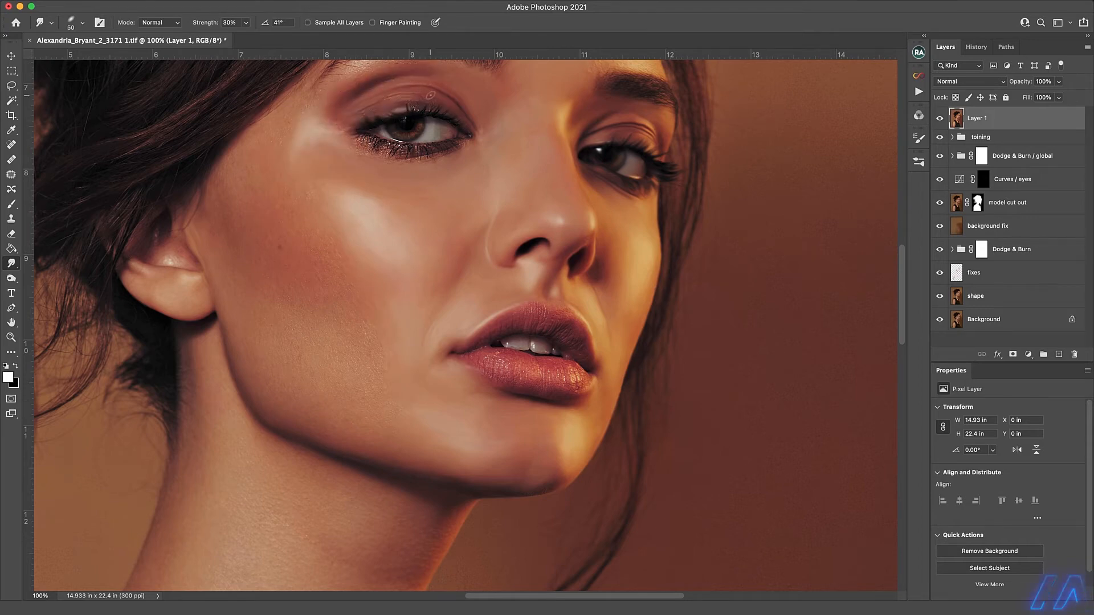
{"action": "mouse_move", "coordinate": [344, 139]}
{"action": "left_mouse_down"}
{"action": "mouse_move", "coordinate": [431, 148]}
{"action": "mouse_move", "coordinate": [405, 217]}
{"action": "mouse_move", "coordinate": [479, 147]}
{"action": "mouse_move", "coordinate": [465, 141]}
{"action": "left_mouse_up"}
{"action": "key", "text": "bracketright"}
{"action": "key", "text": "bracketright"}
{"action": "key", "text": "bracketright"}
{"action": "key", "text": "bracketright"}
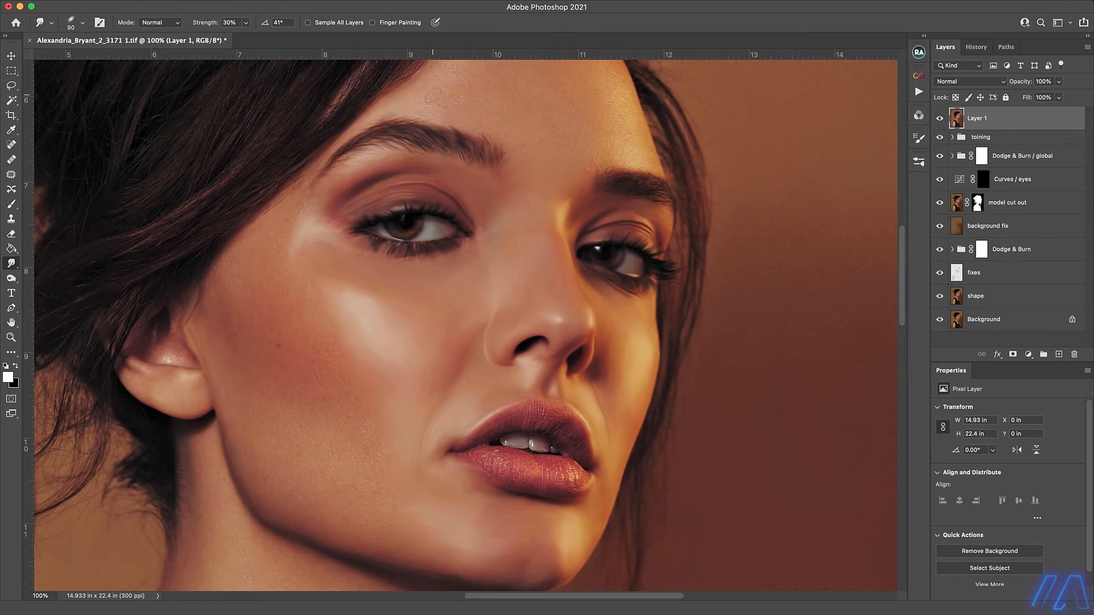
Smudge the forehead and temple skin smooth with an enlarged brush of up to about 200 px.
{"action": "key", "text": "bracketright"}
{"action": "left_click_drag", "start_coordinate": [433, 95], "coordinate": [348, 234]}
{"action": "key", "text": "bracketright"}
{"action": "key", "text": "bracketright"}
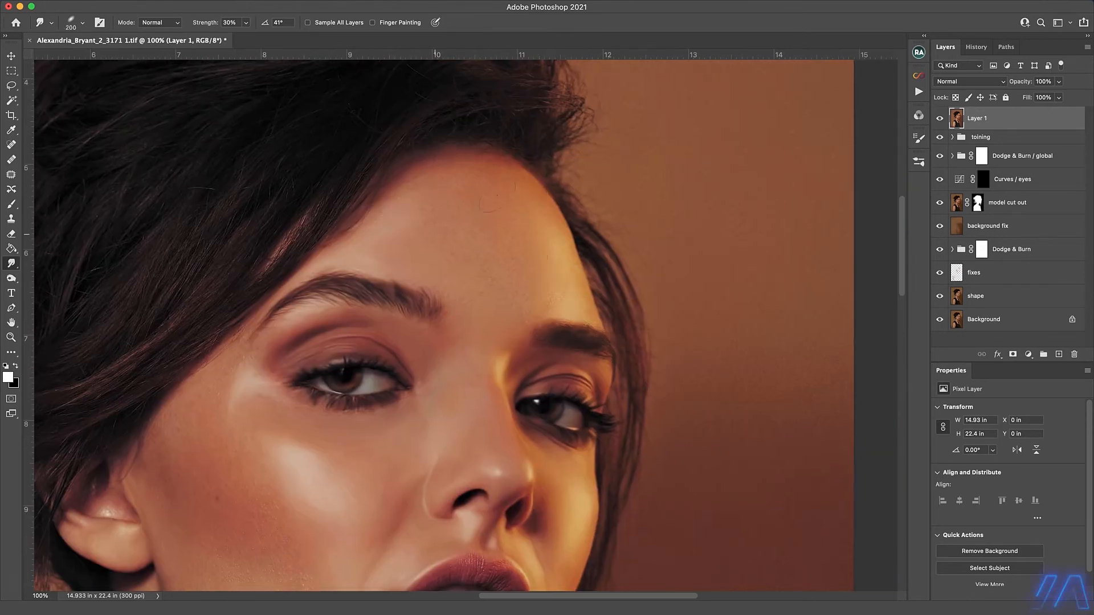
{"action": "left_click_drag", "start_coordinate": [387, 336], "coordinate": [518, 214]}
{"action": "key", "text": "bracketleft"}
{"action": "key", "text": "bracketleft"}
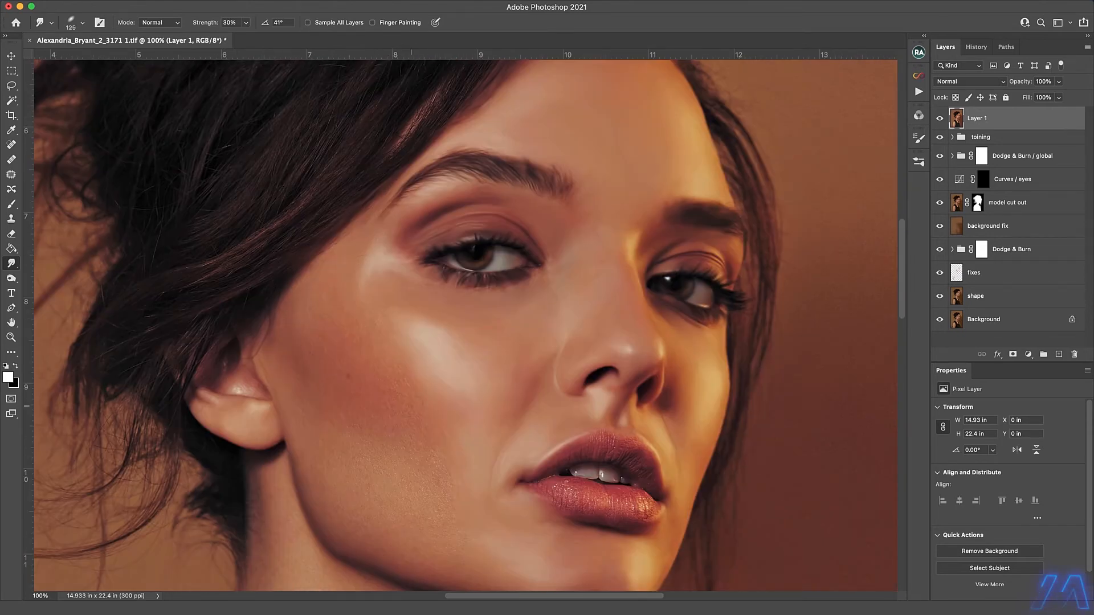
Smudge the remaining cheek texture, the jawline and the lips with smaller brushes, and save the document.
{"action": "key", "text": "bracketleft"}
{"action": "key", "text": "bracketleft"}
{"action": "key", "text": "bracketleft"}
{"action": "key", "text": "bracketleft"}
{"action": "key", "text": "bracketright"}
{"action": "left_click_drag", "start_coordinate": [325, 456], "coordinate": [410, 484]}
{"action": "left_click_drag", "start_coordinate": [323, 472], "coordinate": [322, 398]}
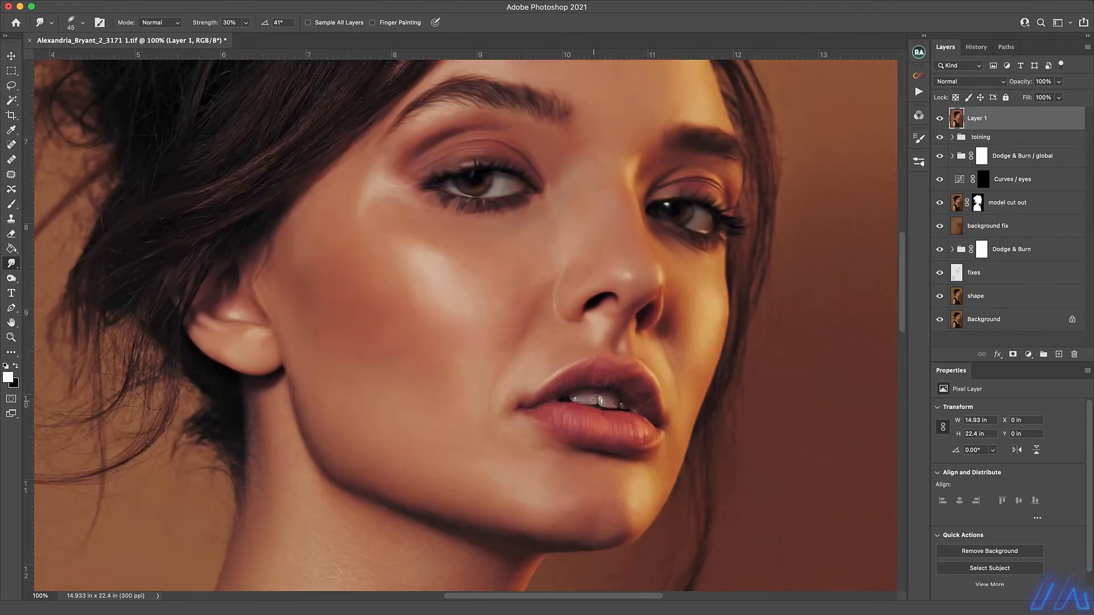
{"action": "key", "text": "super+s"}
Smudge the skin of the neck from the jaw down to the collar with a brush of about 150 px.
{"action": "left_click_drag", "start_coordinate": [399, 421], "coordinate": [525, 202]}
{"action": "key", "text": "bracketright"}
{"action": "key", "text": "bracketright"}
{"action": "key", "text": "bracketright"}
{"action": "key", "text": "bracketright"}
{"action": "key", "text": "bracketright"}
{"action": "key", "text": "bracketright"}
{"action": "key", "text": "bracketright"}
{"action": "key", "text": "bracketright"}
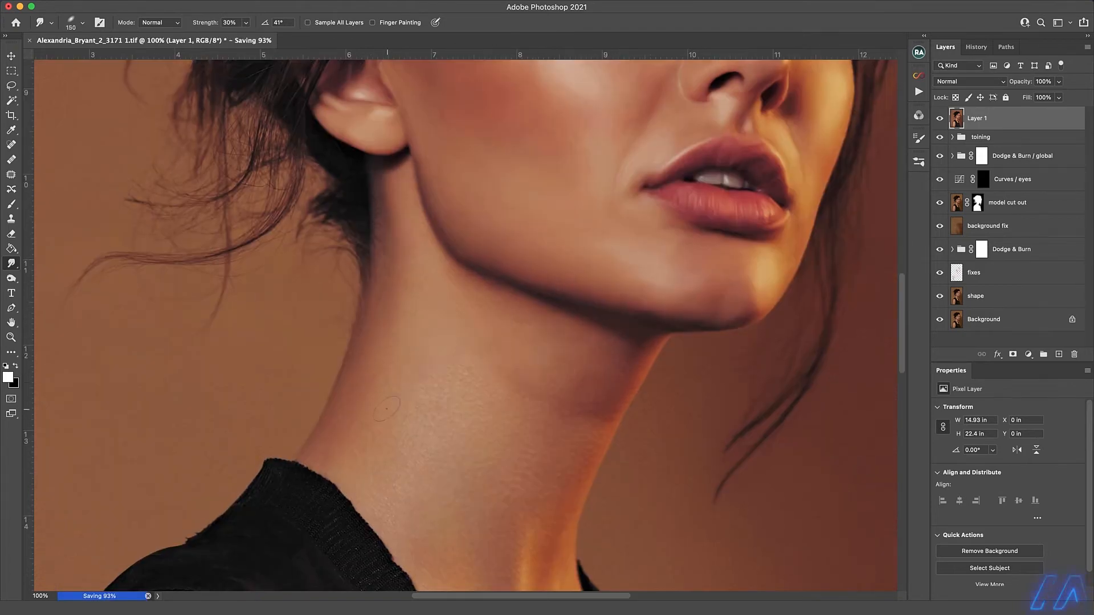
{"action": "left_click_drag", "start_coordinate": [596, 420], "coordinate": [613, 286]}
{"action": "key", "text": "bracketleft"}
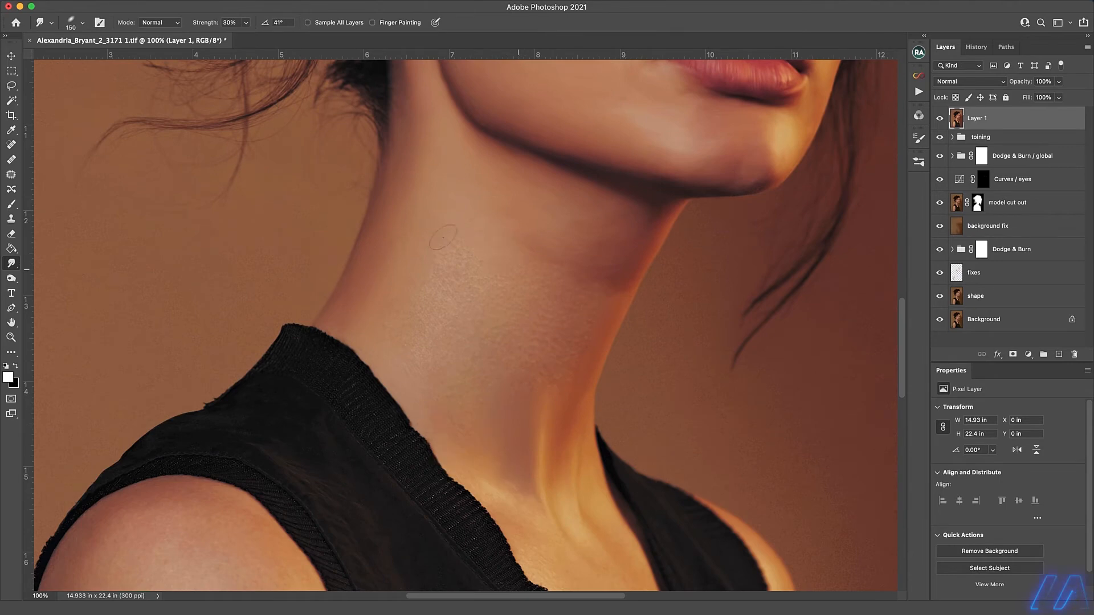
{"action": "left_click_drag", "start_coordinate": [563, 272], "coordinate": [553, 90]}
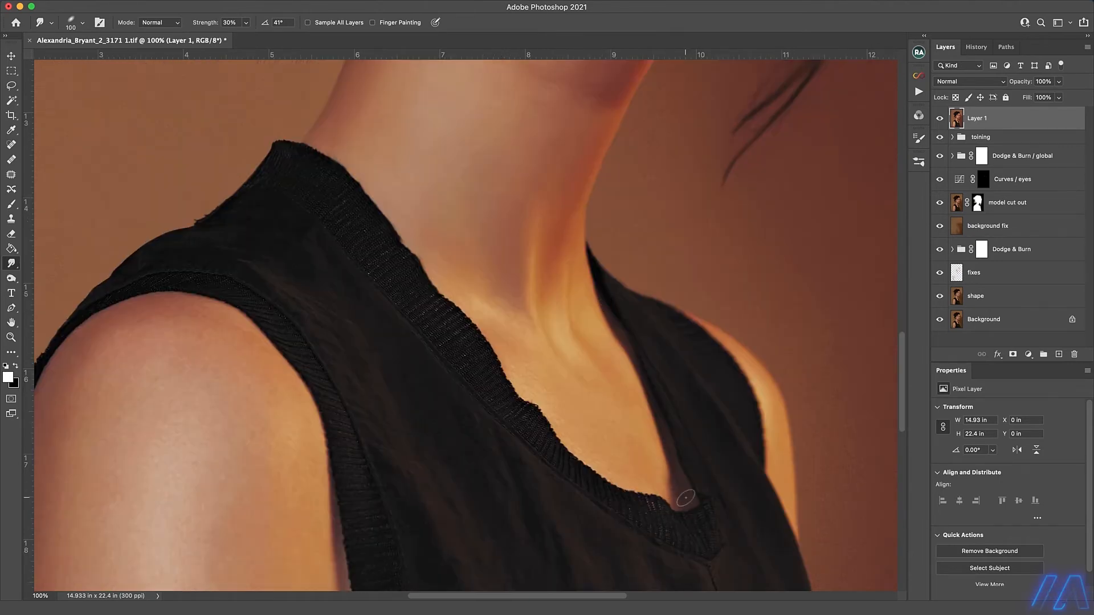
Smudge the black top's shoulder, ribbed collar and fabric folds smooth with brushes of about 100 to 150 px.
{"action": "key", "text": "bracketleft"}
{"action": "key", "text": "bracketleft"}
{"action": "left_click_drag", "start_coordinate": [222, 216], "coordinate": [342, 251]}
{"action": "key", "text": "bracketleft"}
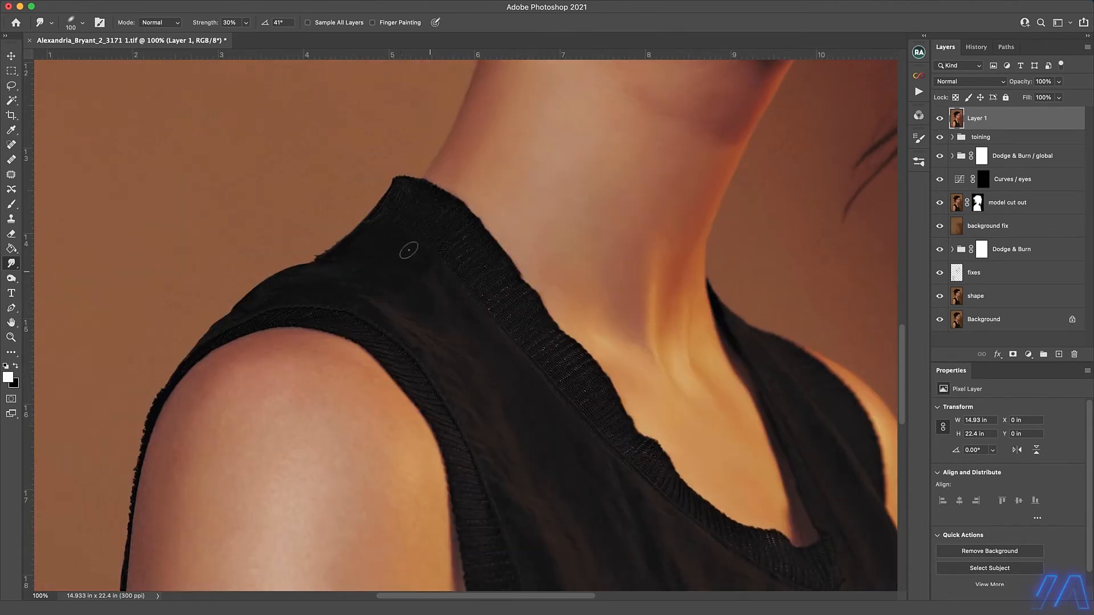
{"action": "key", "text": "bracketright"}
{"action": "key", "text": "bracketright"}
{"action": "left_click_drag", "start_coordinate": [530, 511], "coordinate": [404, 284]}
{"action": "left_click_drag", "start_coordinate": [566, 550], "coordinate": [403, 407]}
{"action": "key", "text": "bracketleft"}
{"action": "key", "text": "bracketright"}
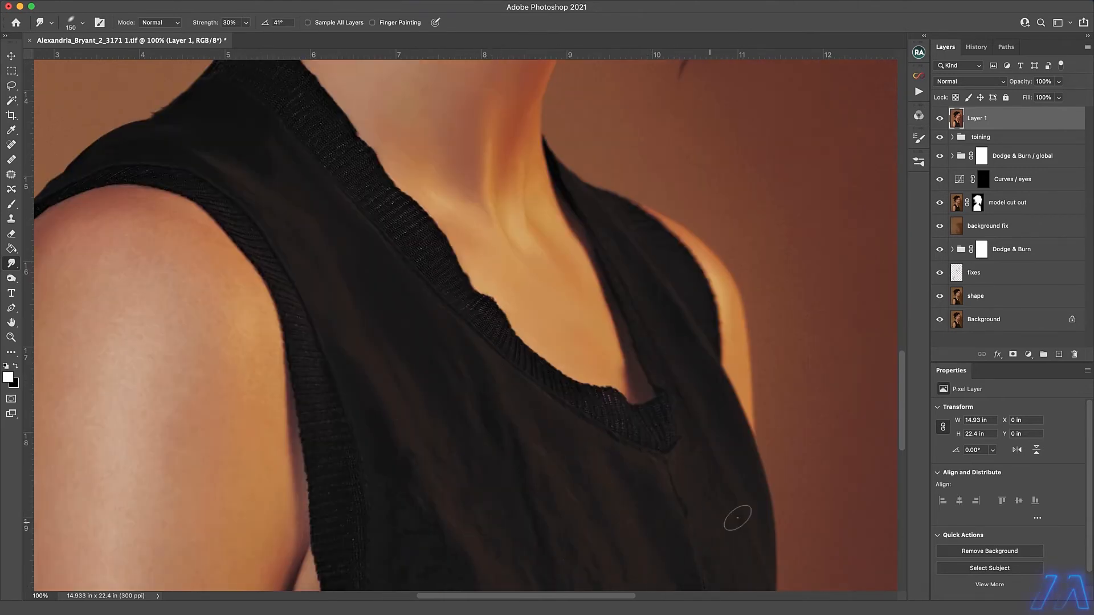
{"action": "key", "text": "bracketleft"}
{"action": "key", "text": "bracketleft"}
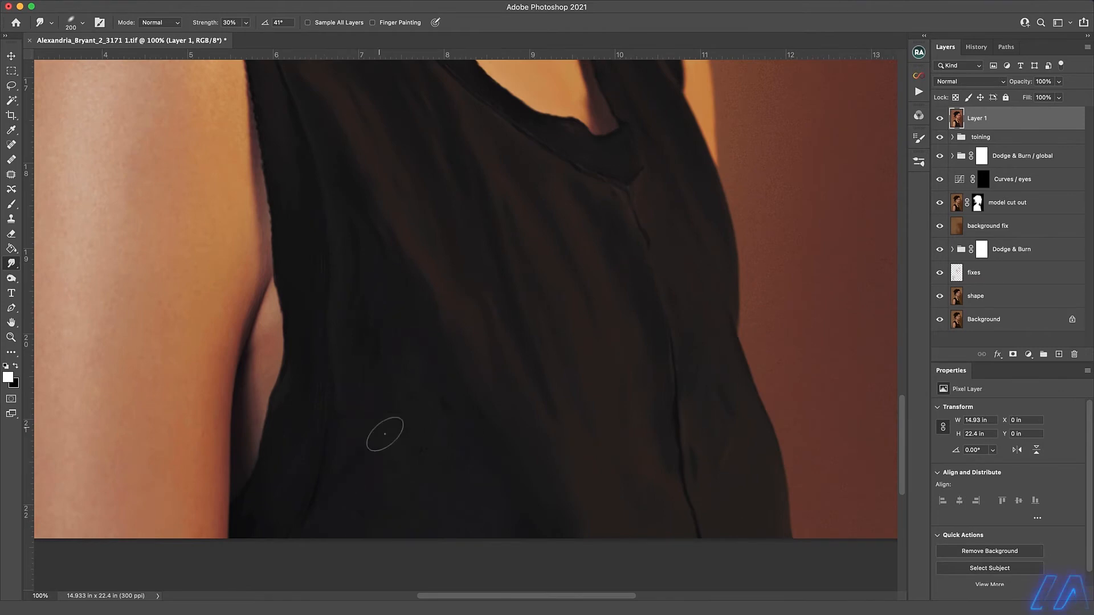
Smudge the upper arm's skin with brushes of about 175 to 300 px and rename the layer as smudging.
{"action": "key", "text": "bracketleft"}
{"action": "key", "text": "bracketleft"}
{"action": "key", "text": "bracketleft"}
{"action": "key", "text": "bracketleft"}
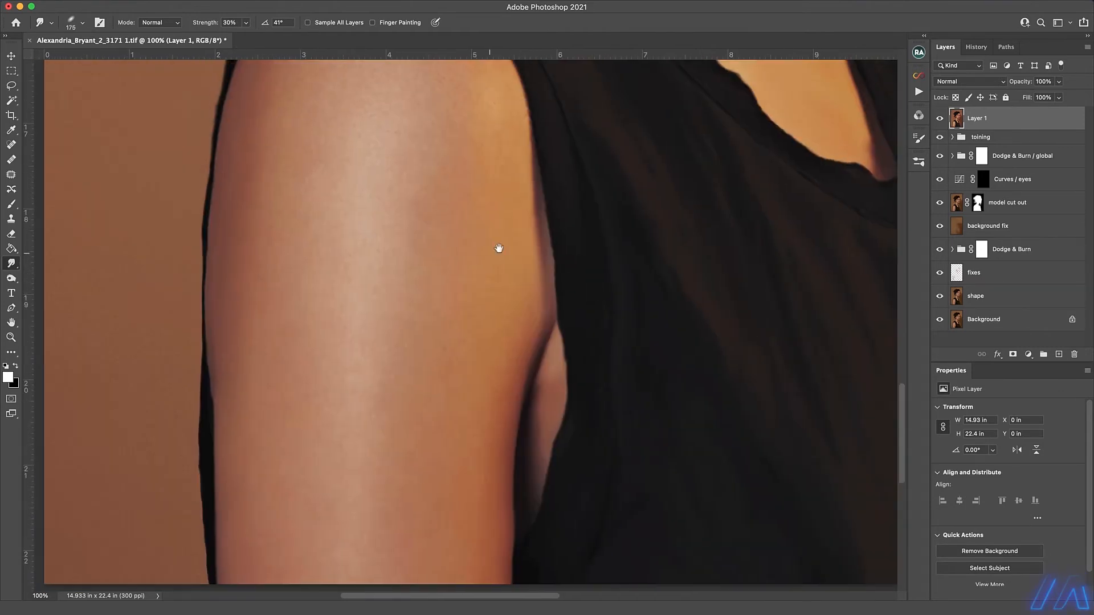
{"action": "left_click_drag", "start_coordinate": [499, 249], "coordinate": [516, 400]}
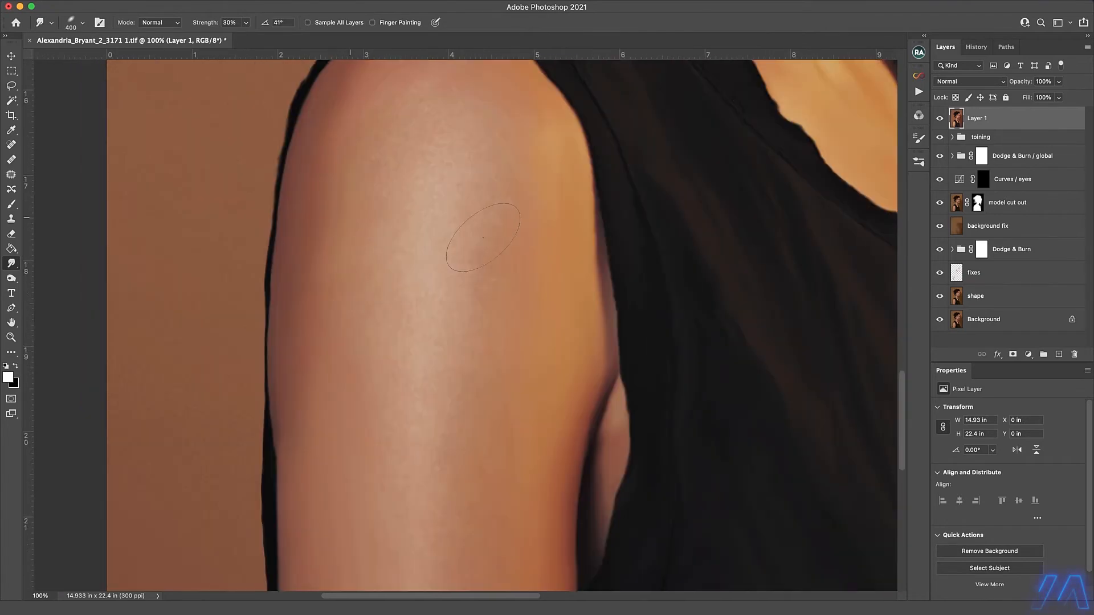
{"action": "key", "text": "bracketleft"}
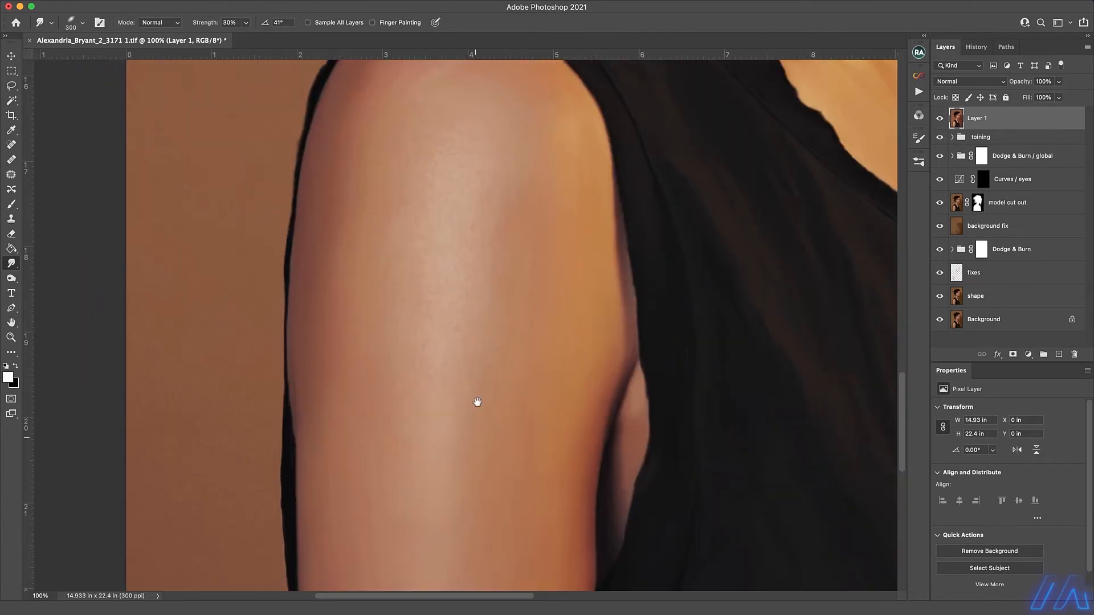
{"action": "key", "text": "bracketleft"}
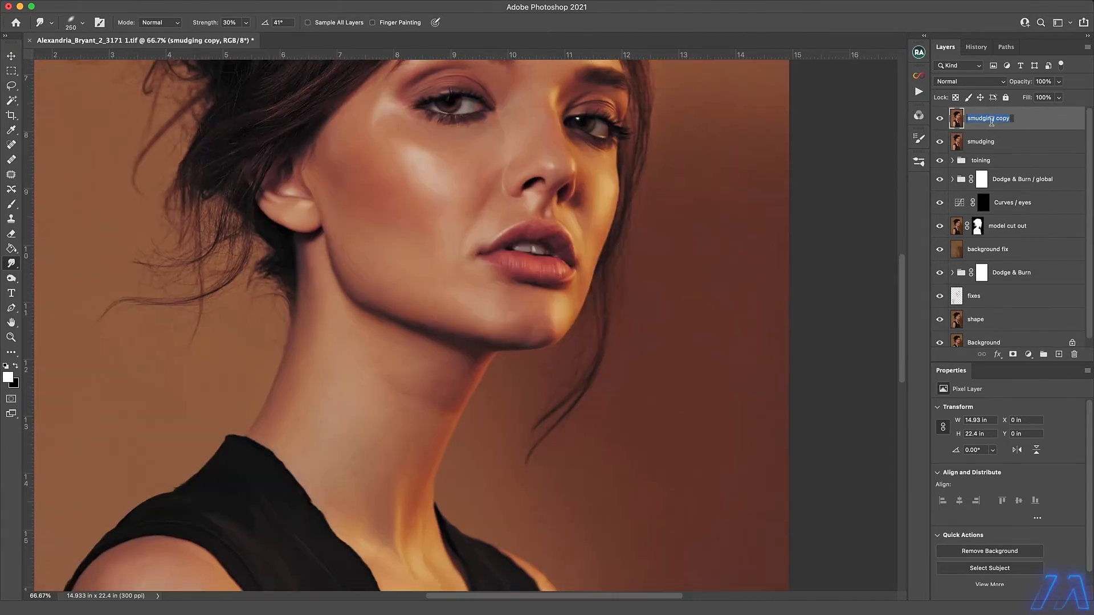
{"action": "key", "text": "Return"}
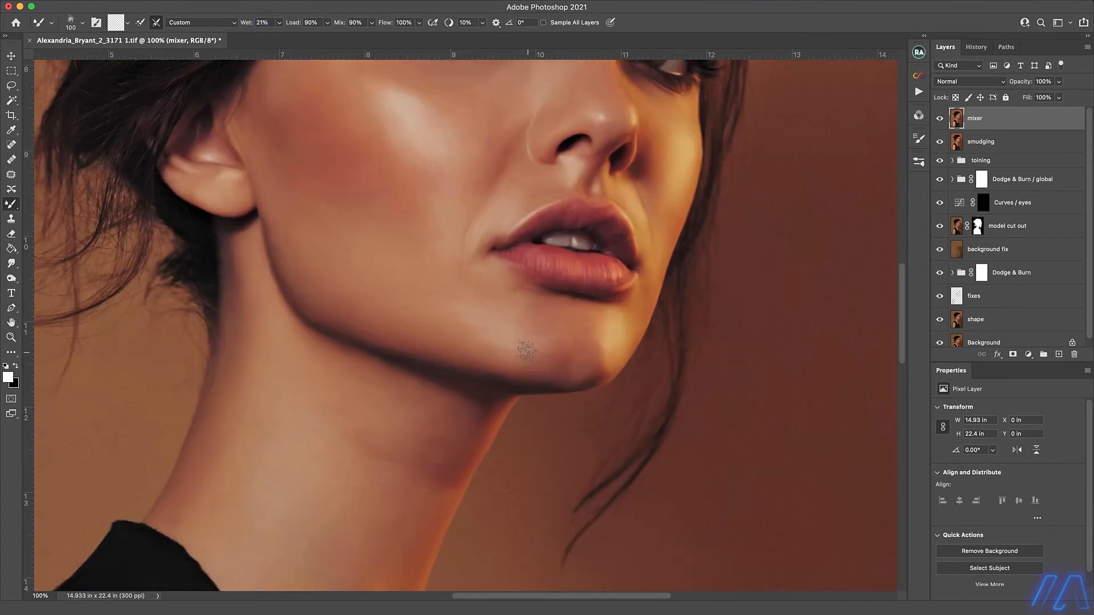
Blend the cheek and under-eye skin with the Mixer Brush on the mixer layer, shrinking the brush to about 30 px for the eye area.
{"action": "key", "text": "]"}
{"action": "left_click_drag", "start_coordinate": [361, 144], "coordinate": [374, 290]}
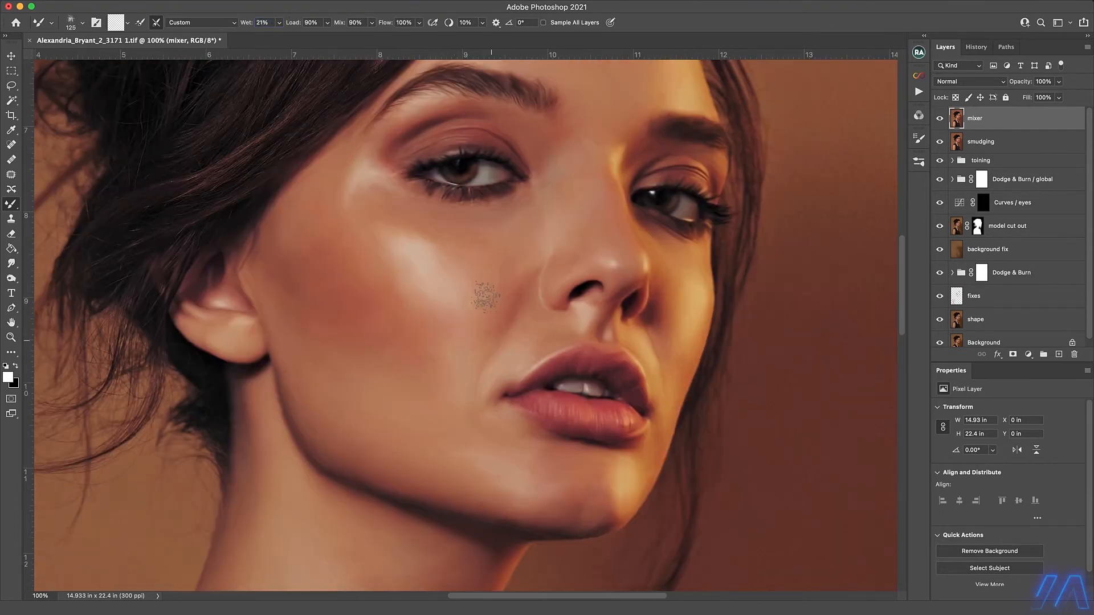
{"action": "key", "text": "bracketleft"}
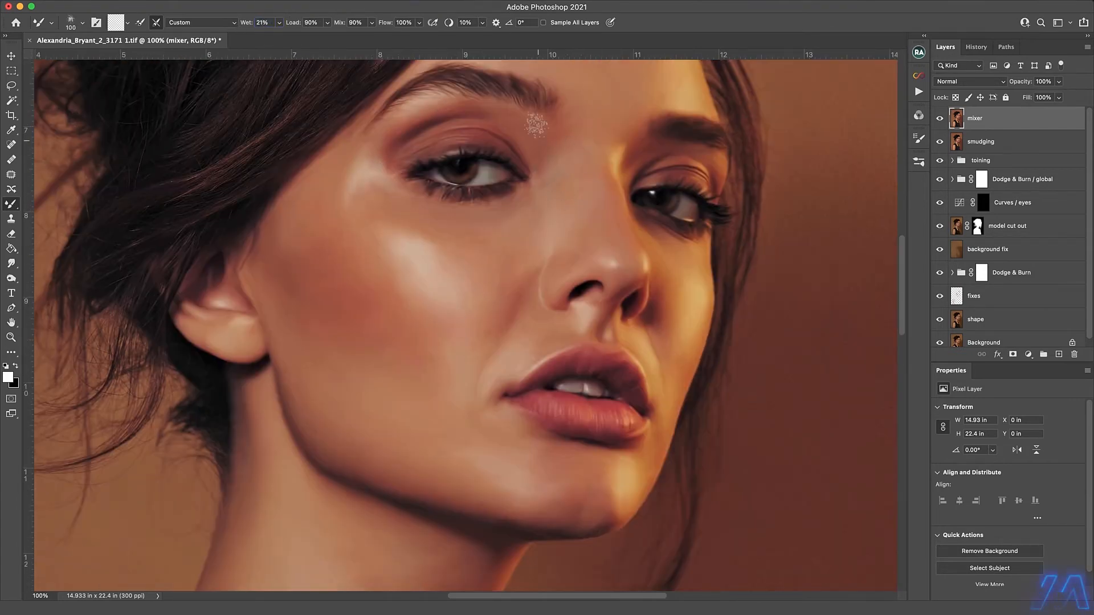
{"action": "left_click", "coordinate": [553, 206], "text": "super"}
{"action": "left_click", "coordinate": [553, 207], "text": "super"}
{"action": "key", "text": "bracketleft"}
{"action": "key", "text": "bracketleft"}
{"action": "key", "text": "bracketleft"}
{"action": "key", "text": "bracketleft"}
{"action": "key", "text": "bracketleft"}
{"action": "key", "text": "bracketleft"}
{"action": "key", "text": "bracketleft"}
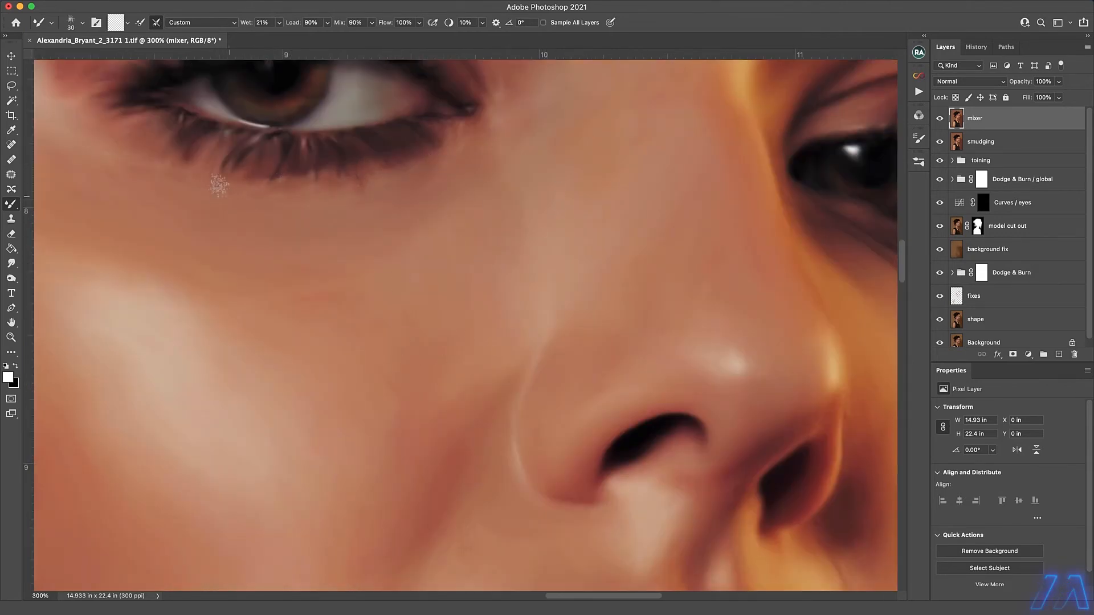
Blend the skin tones around the nose, mouth and shaded cheek with the Mixer Brush at about 70 px.
{"action": "left_click_drag", "start_coordinate": [640, 558], "coordinate": [554, 371]}
{"action": "key", "text": "bracketright"}
{"action": "key", "text": "bracketright"}
{"action": "left_click", "coordinate": [647, 304], "text": "alt"}
{"action": "key", "text": "bracketright"}
{"action": "key", "text": "bracketright"}
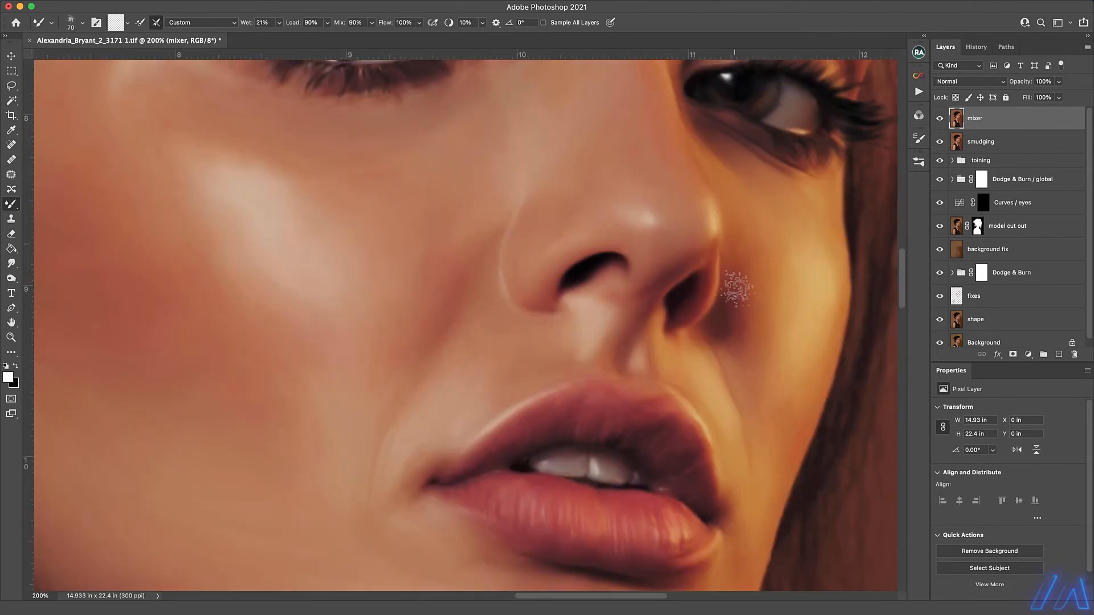
{"action": "left_click", "coordinate": [742, 303], "text": "alt"}
Blend the forehead skin with the Mixer Brush enlarged to about 175 px.
{"action": "left_click_drag", "start_coordinate": [677, 110], "coordinate": [542, 306]}
{"action": "key", "text": "bracketright"}
{"action": "key", "text": "bracketright"}
{"action": "key", "text": "bracketright"}
{"action": "key", "text": "bracketright"}
{"action": "key", "text": "bracketright"}
{"action": "key", "text": "bracketright"}
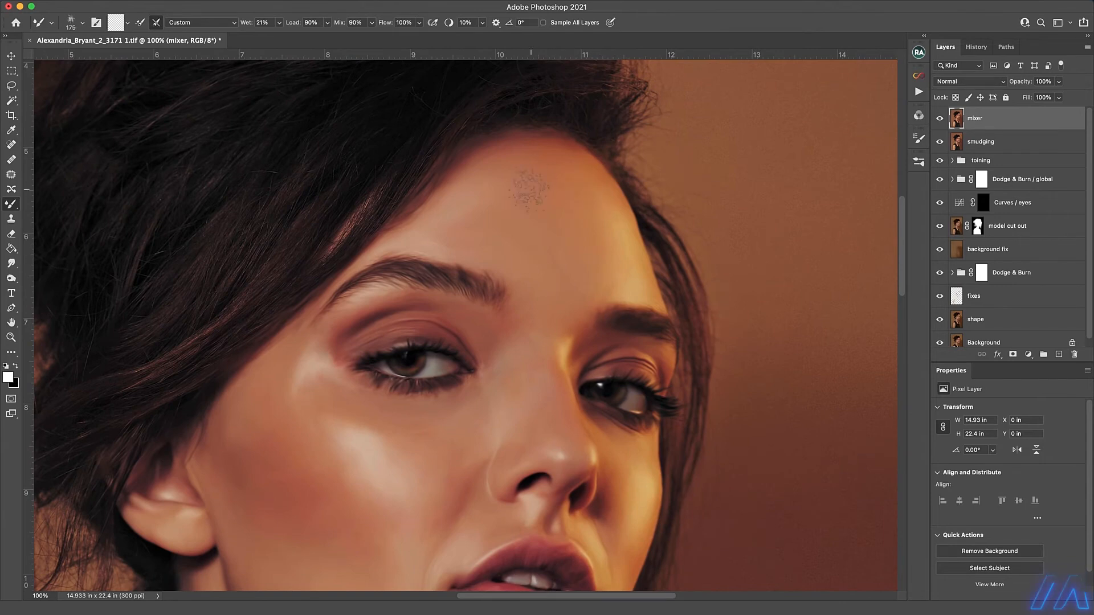
Blend the skin tones on the neck beneath the jaw with the Mixer Brush, adjusting its size around 150 px.
{"action": "scroll", "coordinate": [496, 217], "scroll_direction": "down", "scroll_amount": 10}
{"action": "key", "text": "bracketleft"}
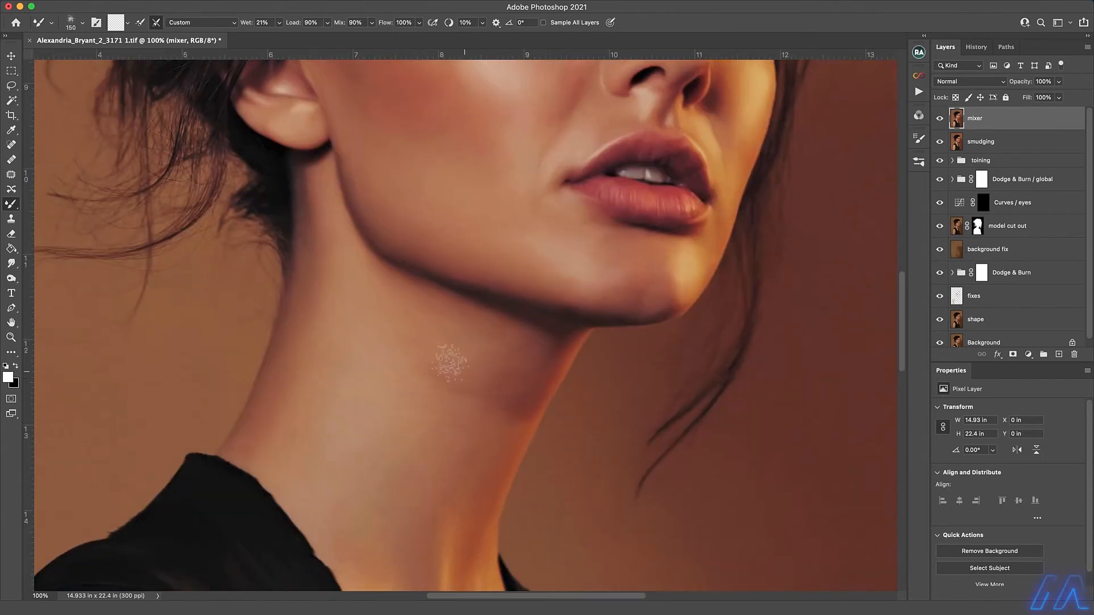
{"action": "key", "text": "bracketright"}
{"action": "key", "text": "bracketright"}
{"action": "key", "text": "bracketright"}
{"action": "key", "text": "bracketleft"}
{"action": "key", "text": "bracketleft"}
{"action": "key", "text": "bracketleft"}
Set the Mixer Brush wetness to 30% and blend the base of the neck with a brush of about 90 px.
{"action": "key", "text": "3"}
{"action": "scroll", "coordinate": [498, 342], "scroll_direction": "down", "scroll_amount": 5}
{"action": "key", "text": "bracketleft"}
{"action": "key", "text": "bracketleft"}
{"action": "key", "text": "bracketleft"}
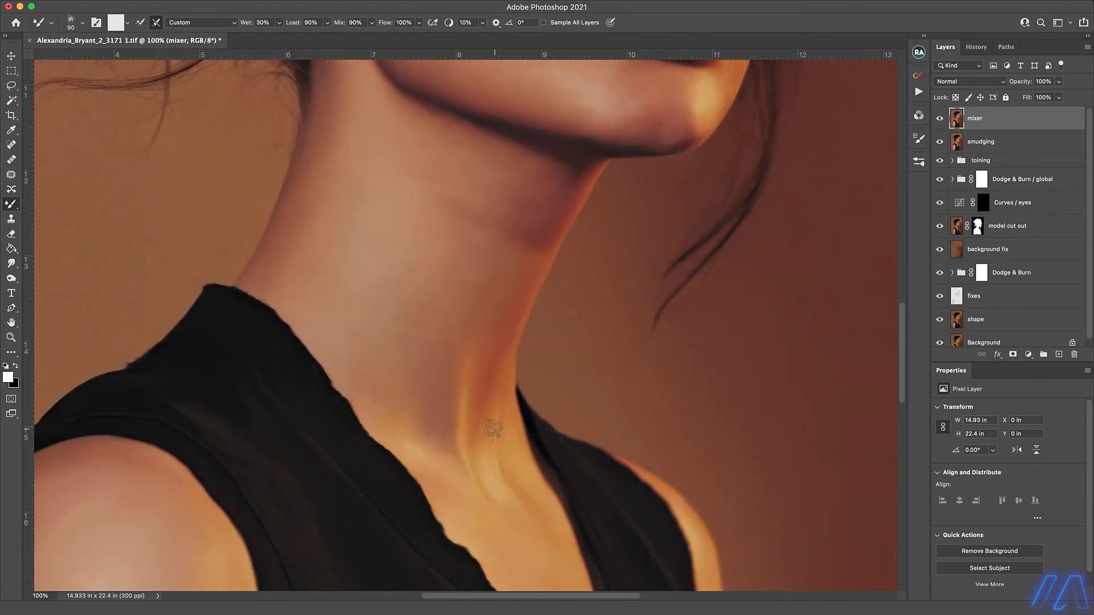
Blend the skin tones of the shoulder and down the arm with the Mixer Brush at about 150 to 175 px.
{"action": "scroll", "coordinate": [279, 279], "scroll_direction": "down", "scroll_amount": 4}
{"action": "scroll", "coordinate": [279, 279], "scroll_direction": "left", "scroll_amount": 4}
{"action": "key", "text": "bracketright"}
{"action": "key", "text": "bracketright"}
{"action": "key", "text": "bracketright"}
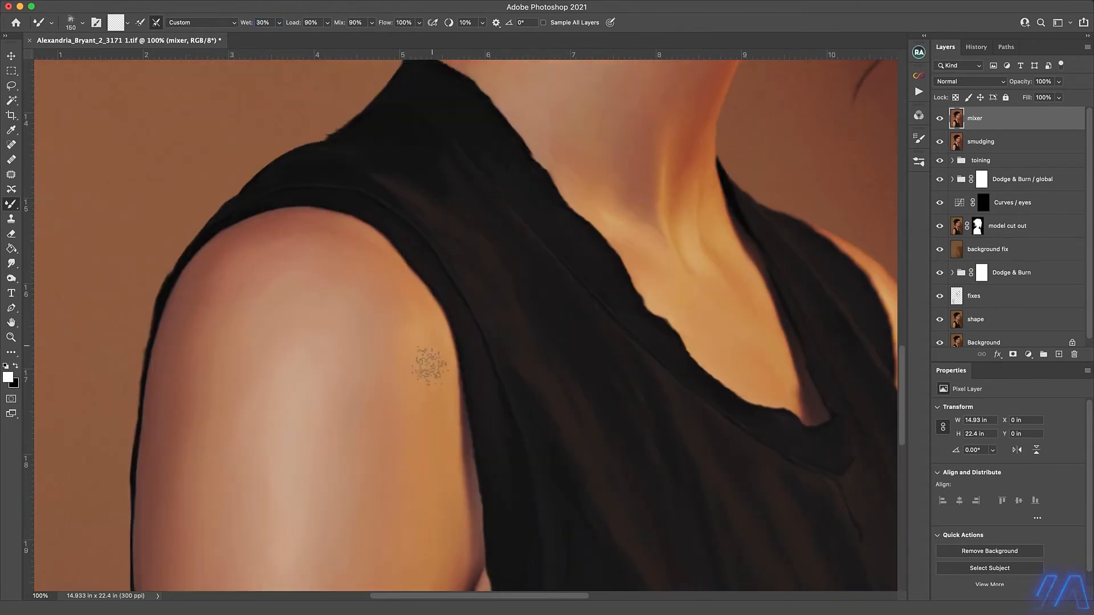
{"action": "scroll", "coordinate": [430, 365], "scroll_direction": "down", "scroll_amount": 3}
{"action": "scroll", "coordinate": [430, 365], "scroll_direction": "left", "scroll_amount": 1}
{"action": "key", "text": "bracketright"}
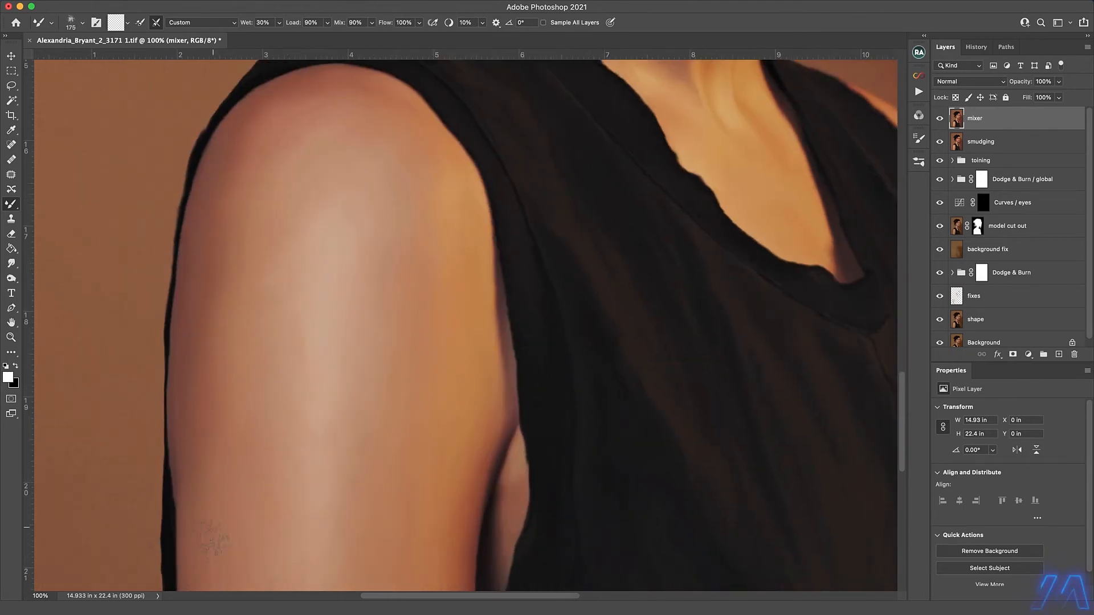
{"action": "scroll", "coordinate": [421, 369], "scroll_direction": "down", "scroll_amount": 3}
{"action": "scroll", "coordinate": [421, 370], "scroll_direction": "left", "scroll_amount": 1}
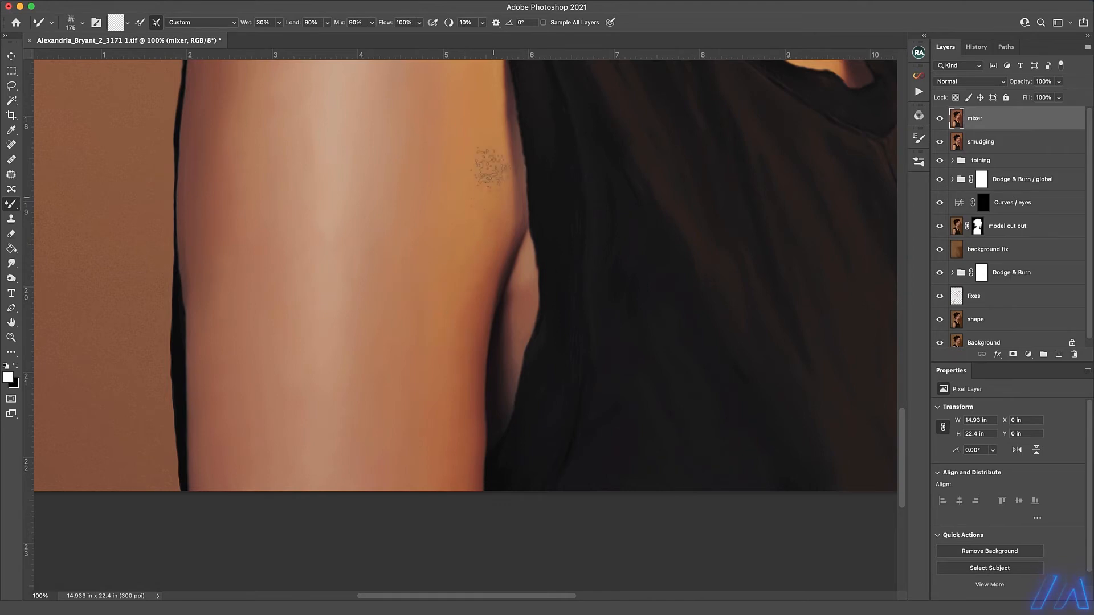
Go back over the shoulder highlight and the neck with the Mixer Brush to even out their tones.
{"action": "scroll", "coordinate": [284, 156], "scroll_direction": "up", "scroll_amount": 4}
{"action": "scroll", "coordinate": [284, 156], "scroll_direction": "right", "scroll_amount": 1}
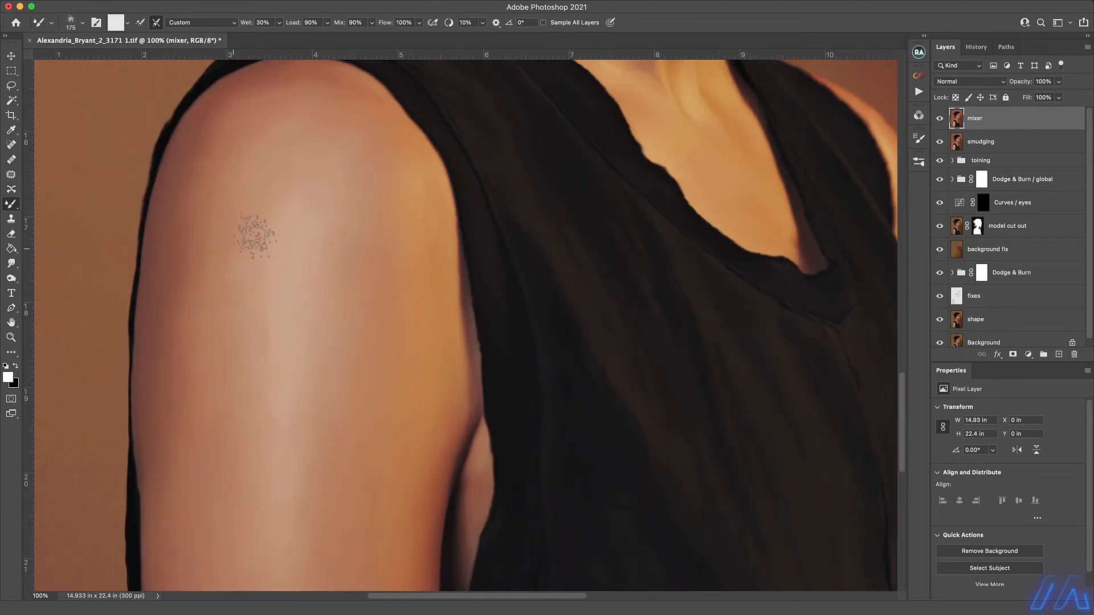
{"action": "scroll", "coordinate": [547, 131], "scroll_direction": "up", "scroll_amount": 5}
{"action": "scroll", "coordinate": [547, 131], "scroll_direction": "right", "scroll_amount": 1}
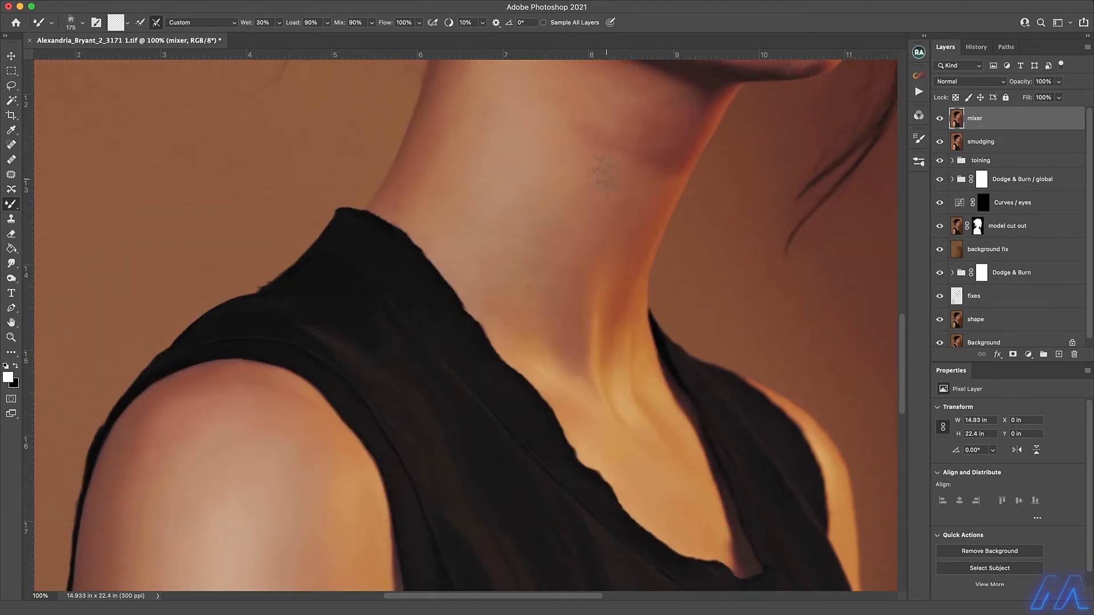
{"action": "scroll", "coordinate": [627, 140], "scroll_direction": "up", "scroll_amount": 4}
{"action": "key", "text": "bracketleft"}
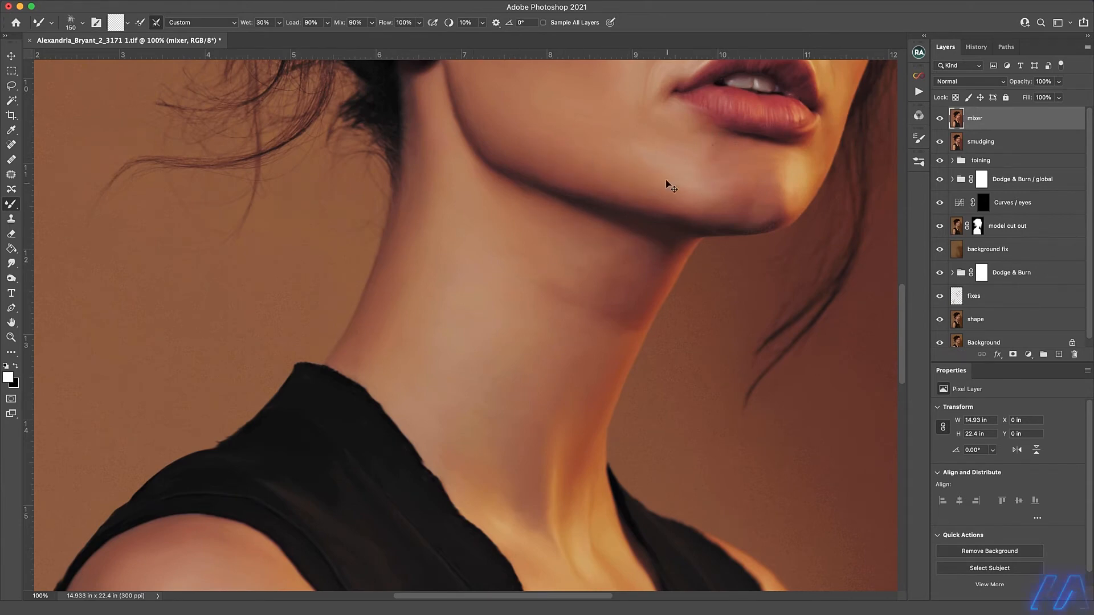
Set the Mixer Brush wetness to 21% and blend the skin just below the lower lip with a brush of about 90 px.
{"action": "key", "text": "2"}
{"action": "key", "text": "1"}
{"action": "key", "text": "bracketleft"}
{"action": "key", "text": "bracketleft"}
{"action": "key", "text": "bracketleft"}
{"action": "left_click_drag", "start_coordinate": [718, 136], "coordinate": [715, 148]}
{"action": "left_click", "coordinate": [976, 47]}
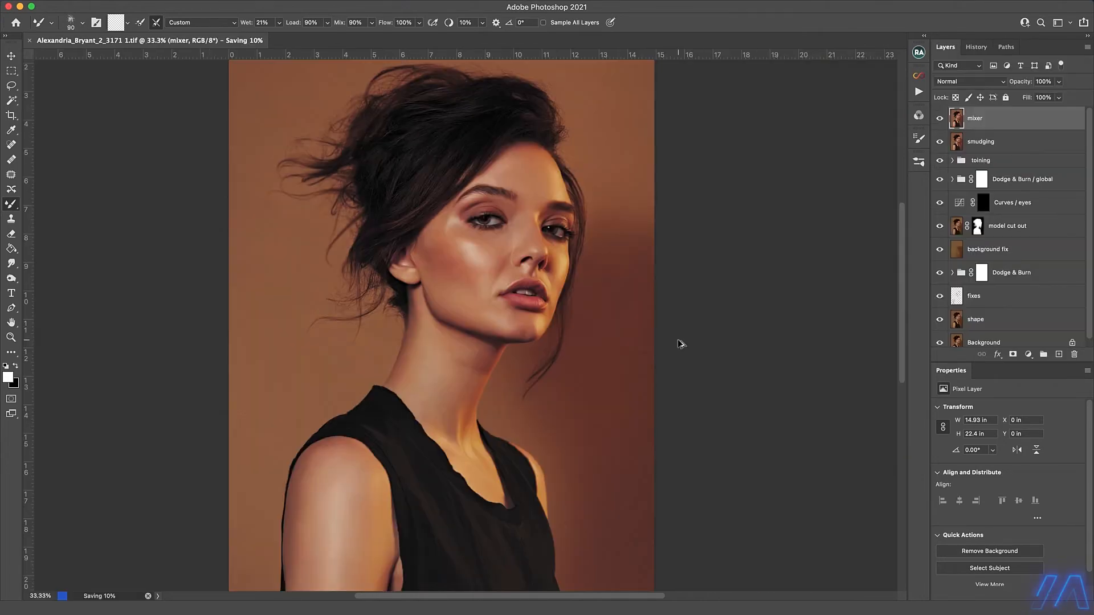
Merge all visible layers into a new layer above the mixer layer and name it "smart sharpen".
{"action": "key", "text": "alt+shift+super+e"}
{"action": "double_click", "coordinate": [975, 120]}
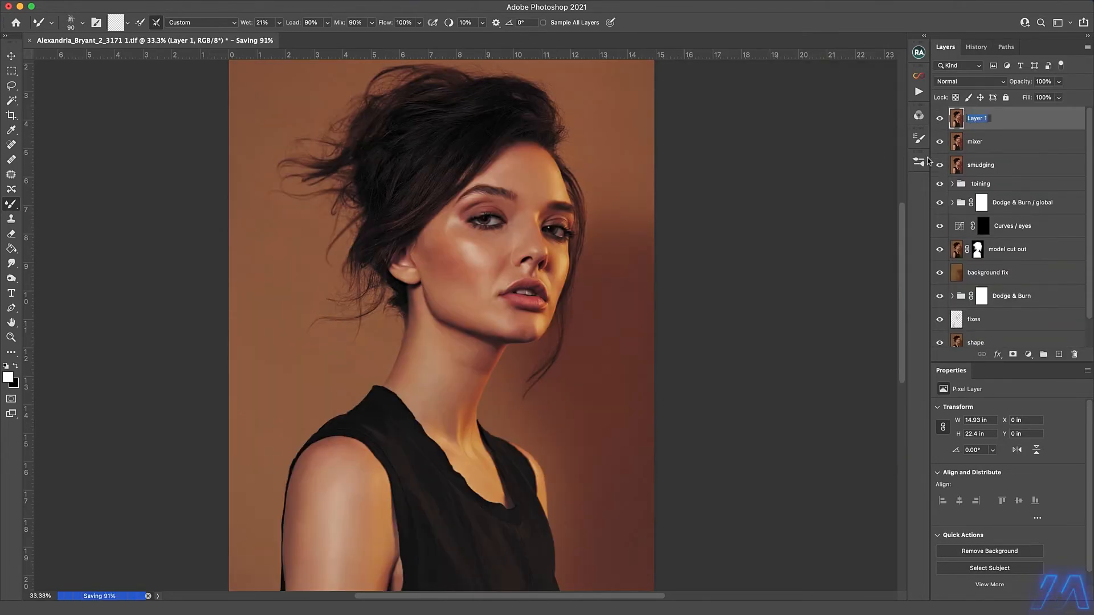
{"action": "type", "text": "smart sharpen"}
{"action": "key", "text": "Return"}
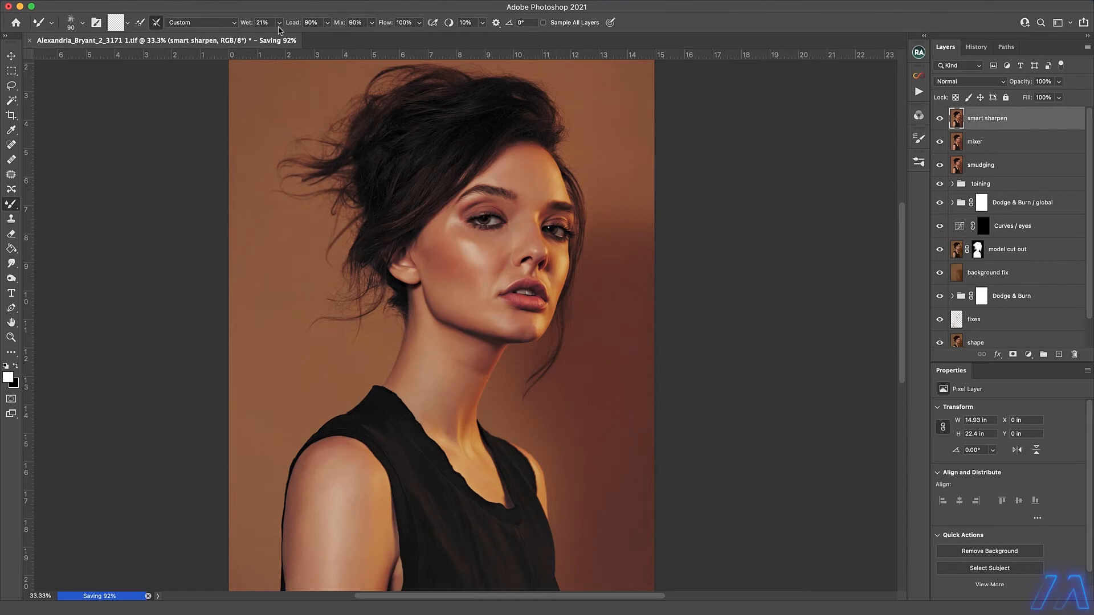
Apply Smart Sharpen to the layer with amount 500%, radius 8.0 px, noise reduction 0% and Lens Blur removal.
{"action": "left_click", "coordinate": [257, 0]}
{"action": "left_click", "coordinate": [439, 246]}
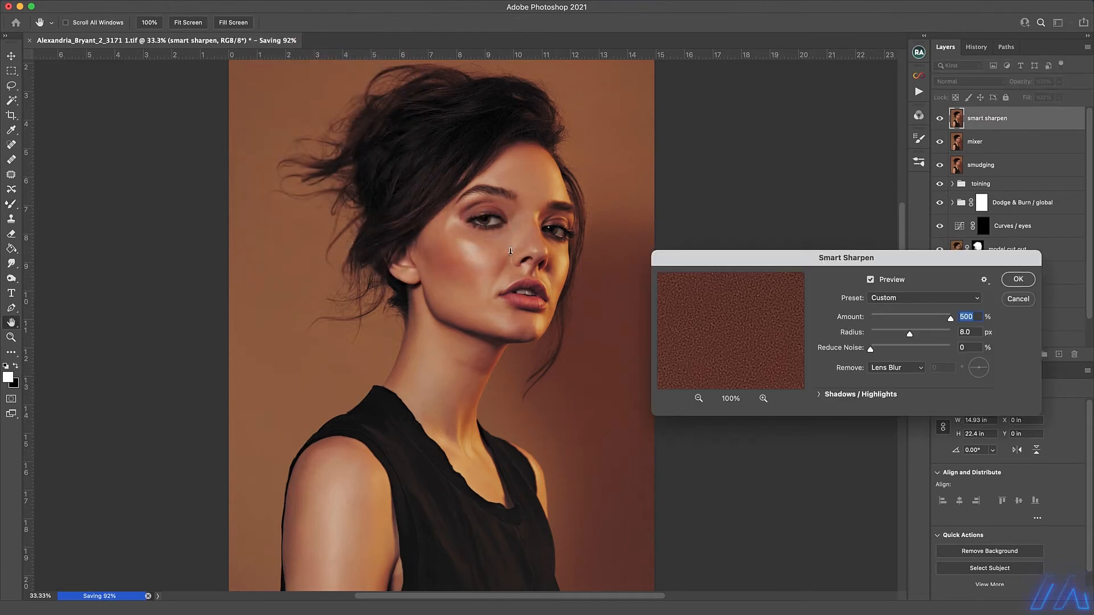
{"action": "scroll", "coordinate": [510, 253], "scroll_direction": "up", "scroll_amount": 5}
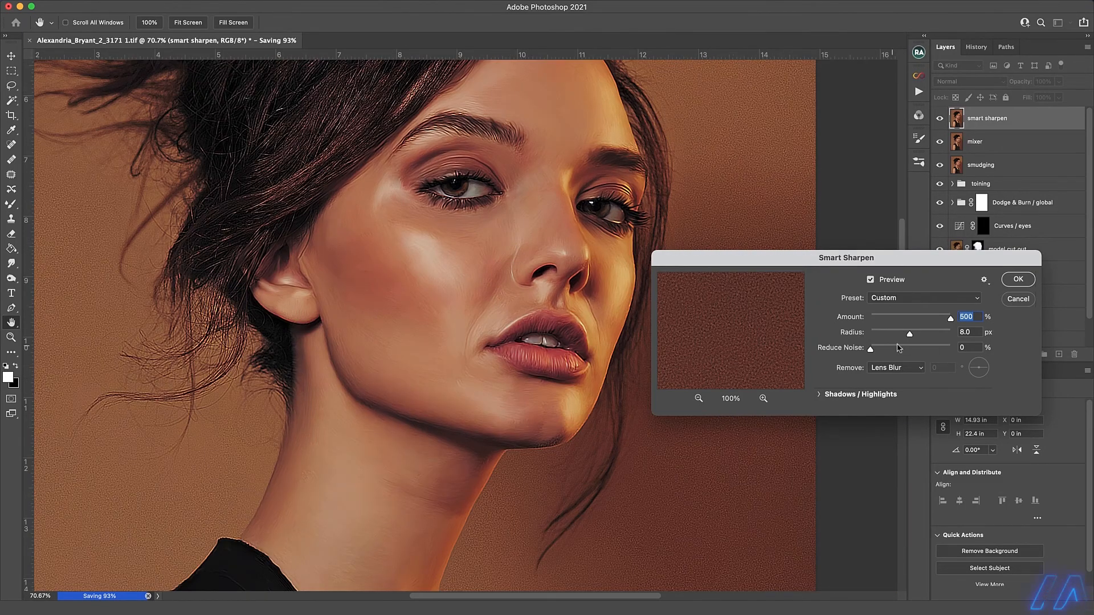
{"action": "left_click", "coordinate": [1018, 300]}
Hide the smart sharpen layer with a black layer mask and switch to the Brush tool at 100% flow.
{"action": "left_click", "coordinate": [1013, 355]}
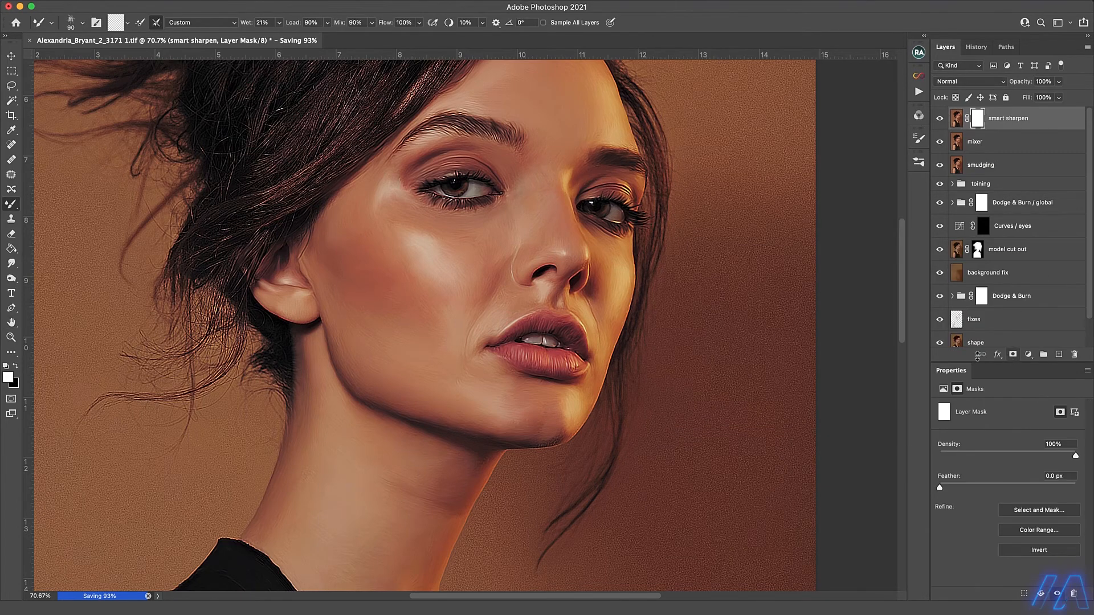
{"action": "key", "text": "ctrl+i"}
{"action": "key", "text": "shift+b"}
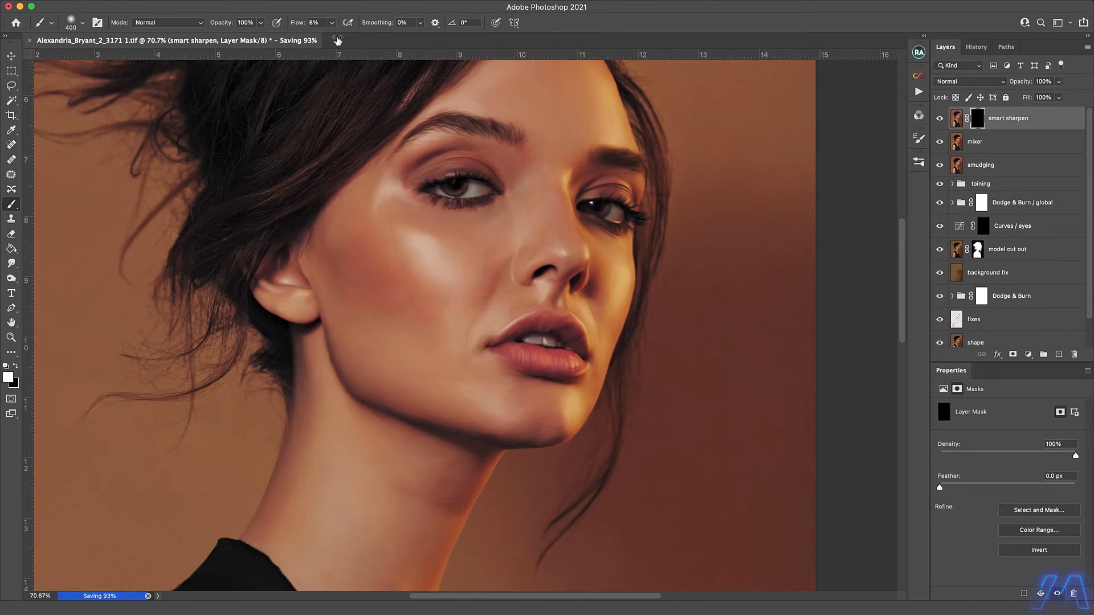
{"action": "left_click_drag", "start_coordinate": [333, 24], "coordinate": [383, 38]}
Paint white on the mask over the brows, eyes, nose and lips with a 300 to 200 px brush.
{"action": "left_click_drag", "start_coordinate": [425, 137], "coordinate": [502, 121]}
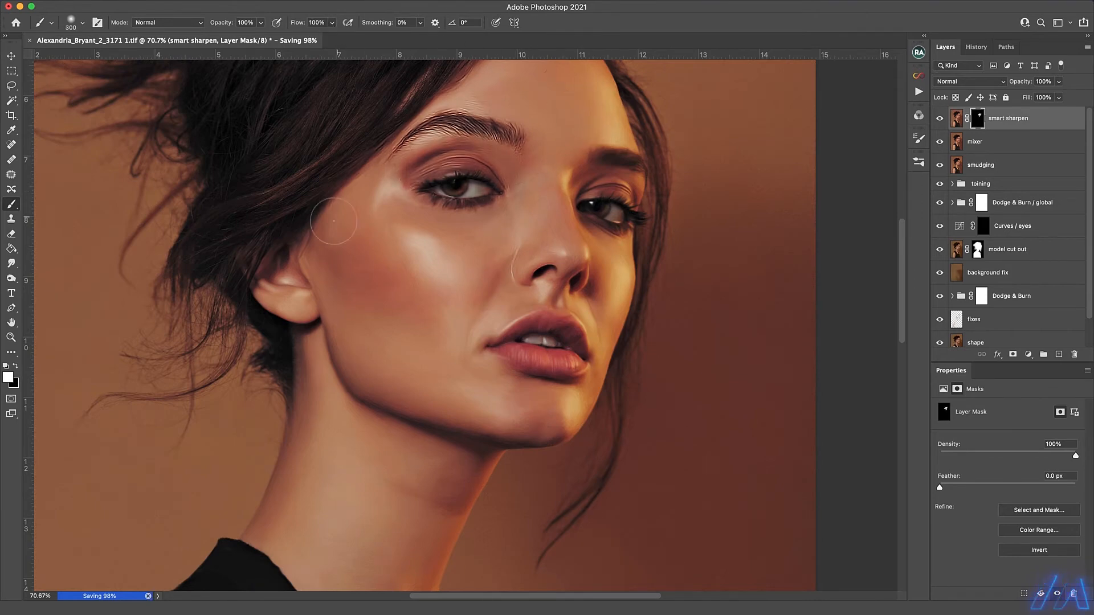
{"action": "mouse_move", "coordinate": [481, 384]}
{"action": "left_mouse_down"}
{"action": "mouse_move", "coordinate": [555, 337]}
{"action": "mouse_move", "coordinate": [614, 251]}
{"action": "mouse_move", "coordinate": [625, 183]}
{"action": "left_mouse_up"}
{"action": "key", "text": "bracketleft"}
{"action": "key", "text": "bracketleft"}
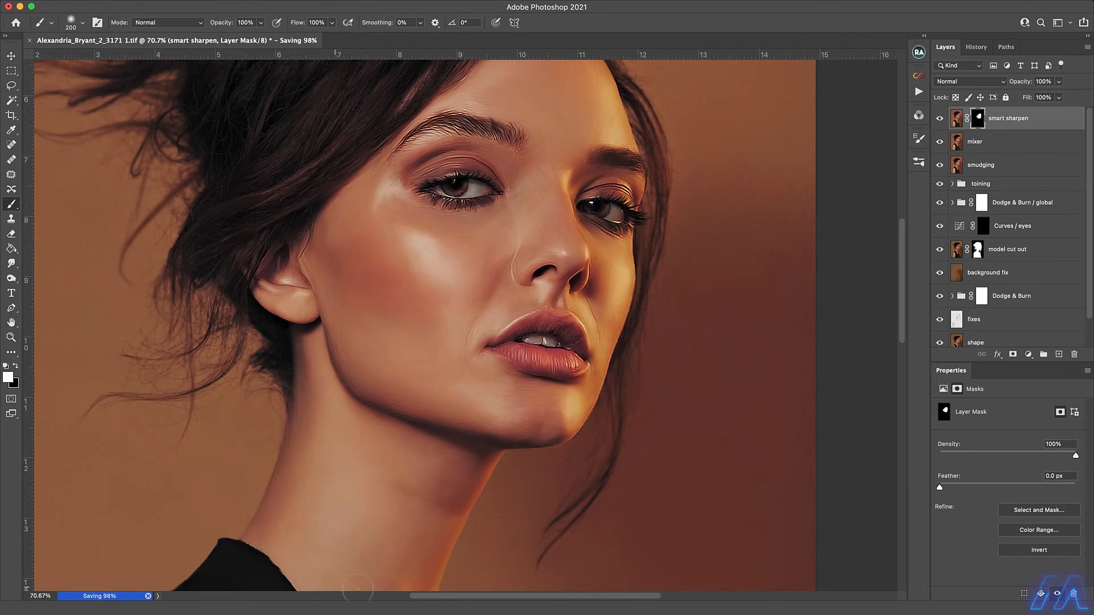
Display the mask overlay and paint the missed areas of the face, ear, neck and forehead into the sharpening mask.
{"action": "key", "text": "backslash"}
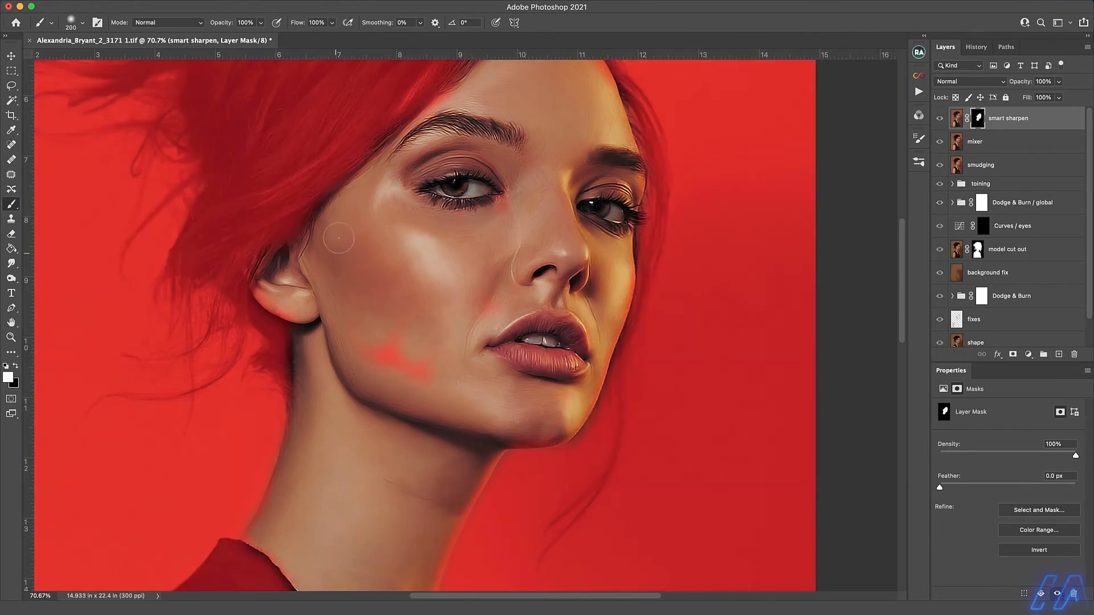
{"action": "key", "text": "backslash"}
{"action": "left_click_drag", "start_coordinate": [314, 296], "coordinate": [312, 350]}
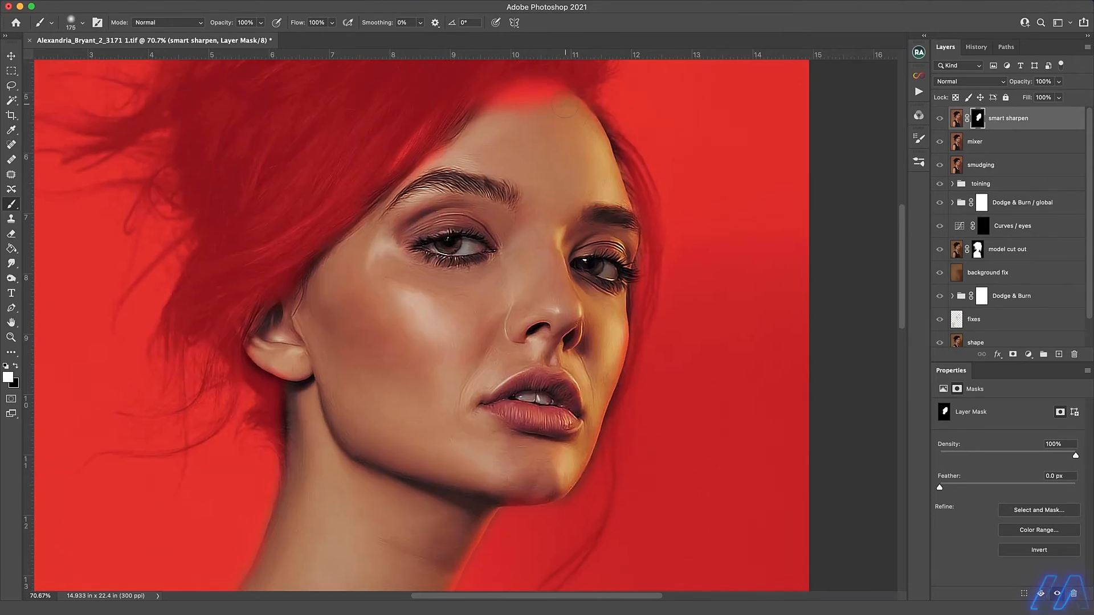
{"action": "left_click_drag", "start_coordinate": [570, 106], "coordinate": [506, 101]}
{"action": "key", "text": "x"}
Touch up the sharpening mask around the far shoulder with a brush of about 90 px and hide the mask overlay.
{"action": "key", "text": "x"}
{"action": "left_click_drag", "start_coordinate": [372, 471], "coordinate": [456, 135]}
{"action": "mouse_move", "coordinate": [316, 269]}
{"action": "left_mouse_down"}
{"action": "mouse_move", "coordinate": [264, 323]}
{"action": "mouse_move", "coordinate": [290, 337]}
{"action": "mouse_move", "coordinate": [380, 516]}
{"action": "mouse_move", "coordinate": [553, 517]}
{"action": "left_mouse_up"}
Load the model cut out mask as a selection, paint the clothing and arms into the sharpening mask, and deselect.
{"action": "left_click", "coordinate": [977, 250], "text": "super"}
{"action": "key", "text": "bracketright"}
{"action": "key", "text": "bracketright"}
{"action": "key", "text": "bracketright"}
{"action": "key", "text": "bracketright"}
{"action": "left_click_drag", "start_coordinate": [679, 425], "coordinate": [637, 588]}
{"action": "mouse_move", "coordinate": [713, 553]}
{"action": "left_mouse_down"}
{"action": "mouse_move", "coordinate": [672, 310]}
{"action": "mouse_move", "coordinate": [490, 365]}
{"action": "left_mouse_up"}
{"action": "left_click_drag", "start_coordinate": [489, 403], "coordinate": [451, 187]}
{"action": "mouse_move", "coordinate": [279, 399]}
{"action": "left_mouse_down"}
{"action": "mouse_move", "coordinate": [354, 389]}
{"action": "mouse_move", "coordinate": [713, 569]}
{"action": "mouse_move", "coordinate": [792, 455]}
{"action": "left_mouse_up"}
{"action": "left_click_drag", "start_coordinate": [687, 424], "coordinate": [630, 562]}
{"action": "key", "text": "super+d"}
{"action": "key", "text": "x"}
{"action": "key", "text": "bracketleft"}
{"action": "key", "text": "bracketleft"}
{"action": "key", "text": "bracketleft"}
{"action": "key", "text": "bracketleft"}
{"action": "key", "text": "bracketleft"}
{"action": "key", "text": "bracketleft"}
{"action": "key", "text": "bracketleft"}
{"action": "key", "text": "bracketleft"}
{"action": "key", "text": "x"}
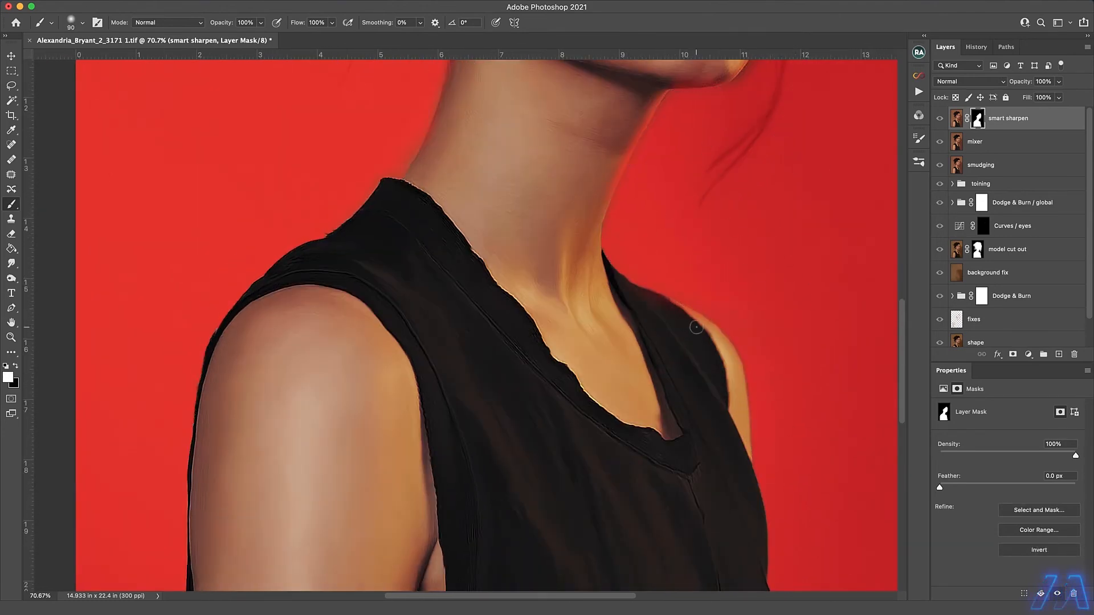
{"action": "key", "text": "backslash"}
{"action": "left_click_drag", "start_coordinate": [600, 216], "coordinate": [502, 547]}
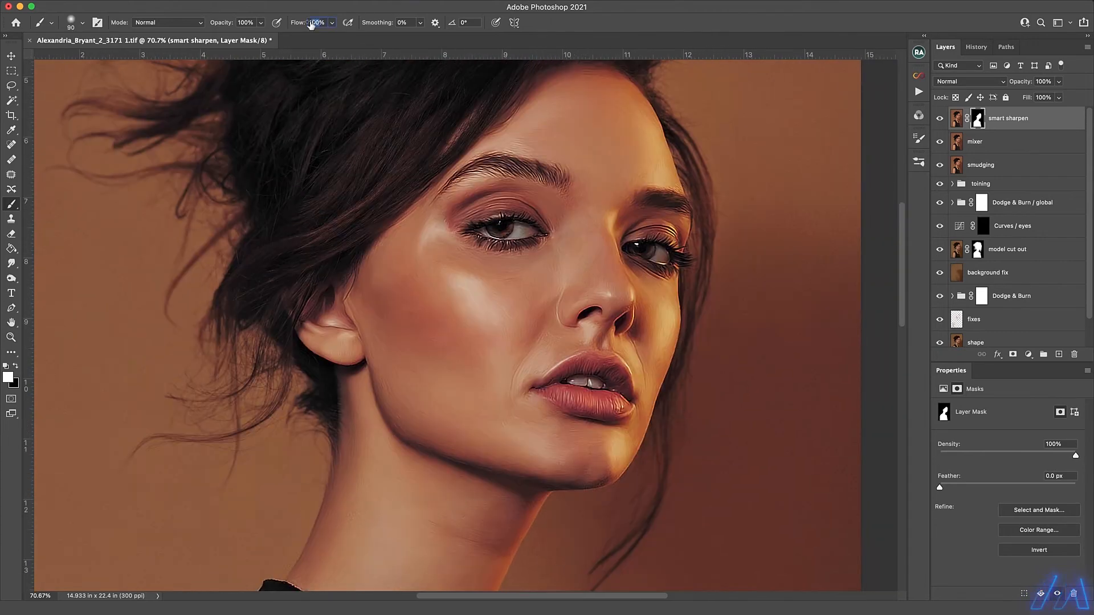
Set the brush flow to 15% and paint black on the mask around the nostrils with a 20 to 25 px brush.
{"action": "scroll", "coordinate": [587, 391], "scroll_direction": "up", "scroll_amount": 2}
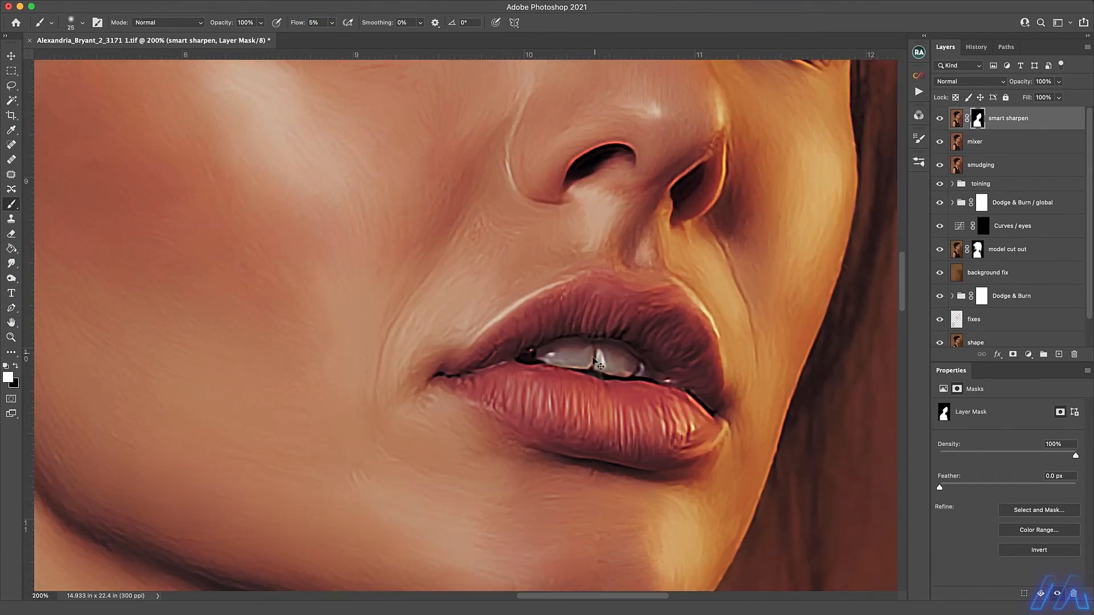
{"action": "key", "text": "x"}
{"action": "key", "text": "bracketleft"}
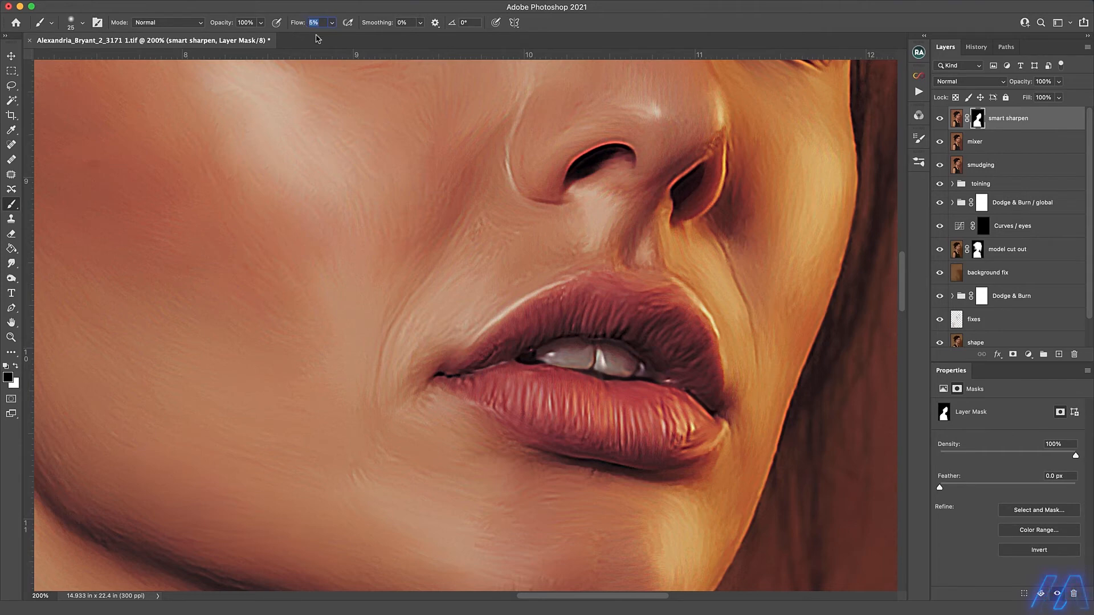
{"action": "mouse_move", "coordinate": [626, 147]}
{"action": "left_mouse_down"}
{"action": "mouse_move", "coordinate": [599, 146]}
{"action": "mouse_move", "coordinate": [577, 162]}
{"action": "left_mouse_up"}
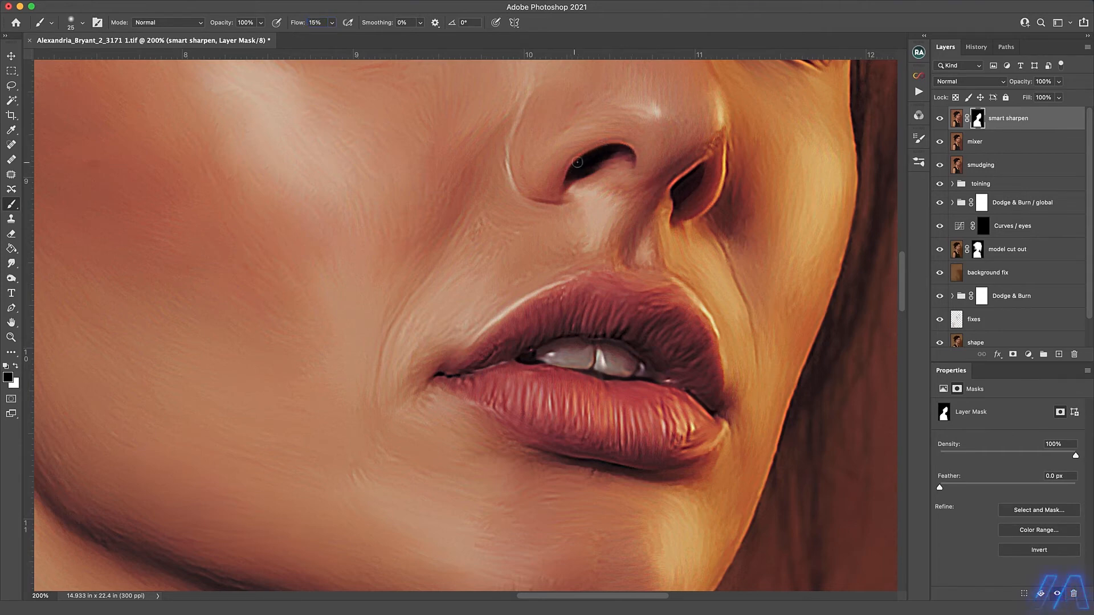
{"action": "left_click_drag", "start_coordinate": [676, 184], "coordinate": [703, 162]}
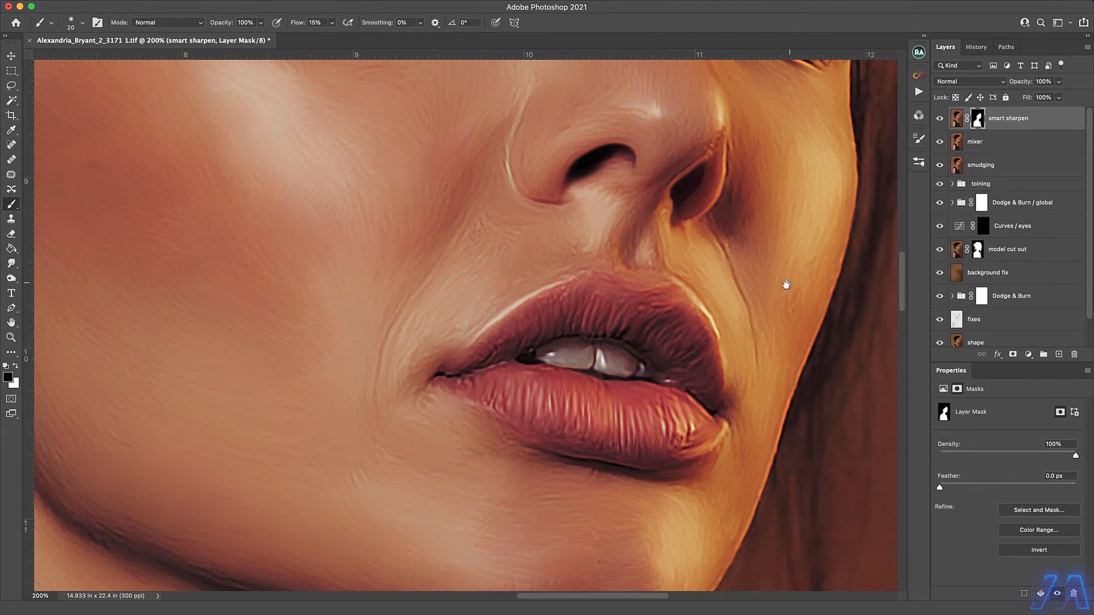
Soften the sharpened edges along the far cheek, chin and ear by painting black on the mask at about 25 px.
{"action": "left_click_drag", "start_coordinate": [809, 365], "coordinate": [729, 567]}
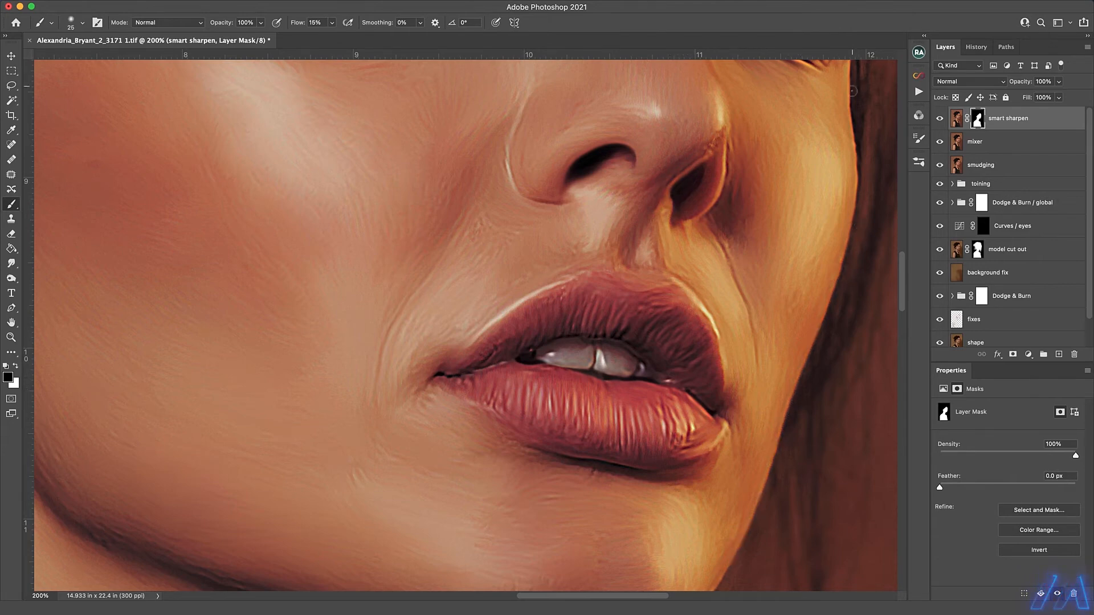
{"action": "left_click_drag", "start_coordinate": [853, 91], "coordinate": [853, 130]}
{"action": "scroll", "coordinate": [720, 436], "scroll_direction": "down", "scroll_amount": 5}
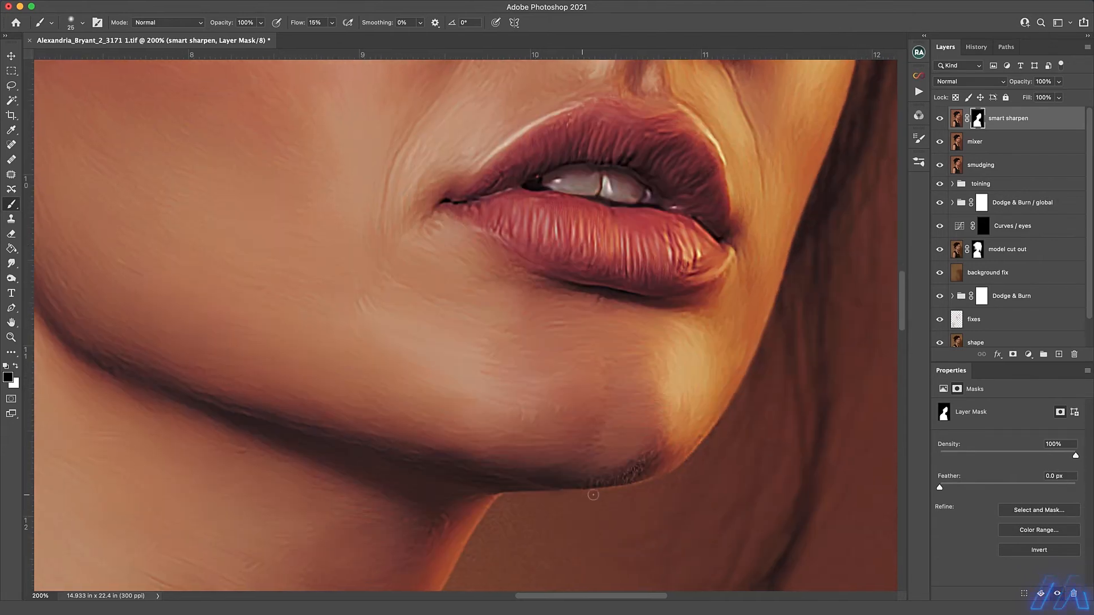
{"action": "left_click_drag", "start_coordinate": [271, 194], "coordinate": [540, 442]}
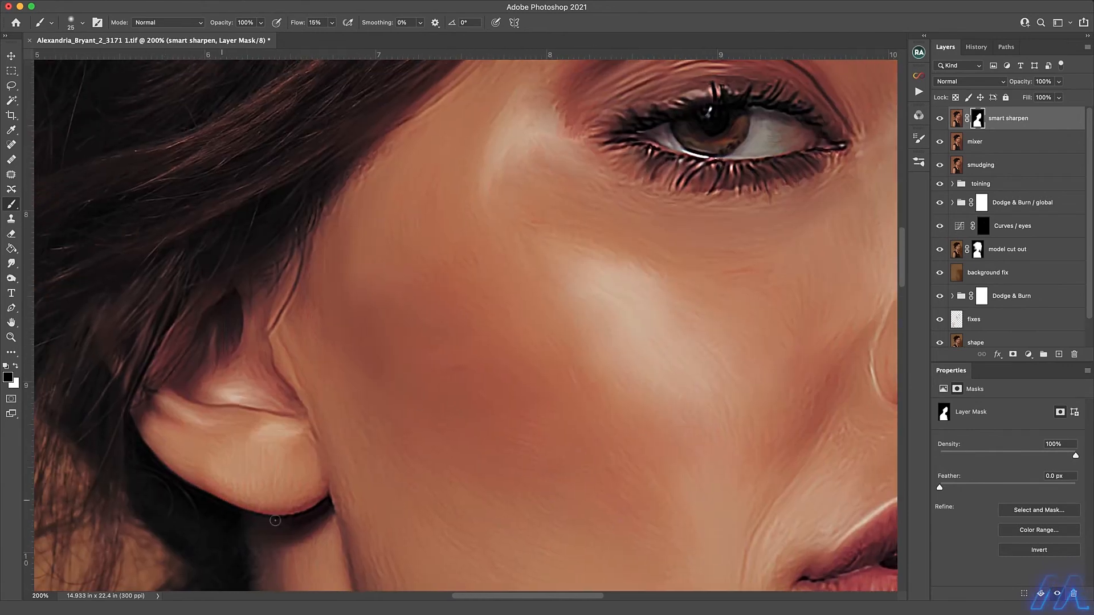
{"action": "mouse_move", "coordinate": [696, 175]}
{"action": "left_mouse_down"}
{"action": "mouse_move", "coordinate": [626, 126]}
{"action": "mouse_move", "coordinate": [531, 261]}
{"action": "left_mouse_up"}
Reduce the sharpening on the near eyebrow and eyelid by painting black on the mask with a 50 px brush.
{"action": "mouse_move", "coordinate": [793, 150]}
{"action": "left_mouse_down"}
{"action": "mouse_move", "coordinate": [735, 94]}
{"action": "mouse_move", "coordinate": [472, 124]}
{"action": "mouse_move", "coordinate": [548, 65]}
{"action": "left_mouse_up"}
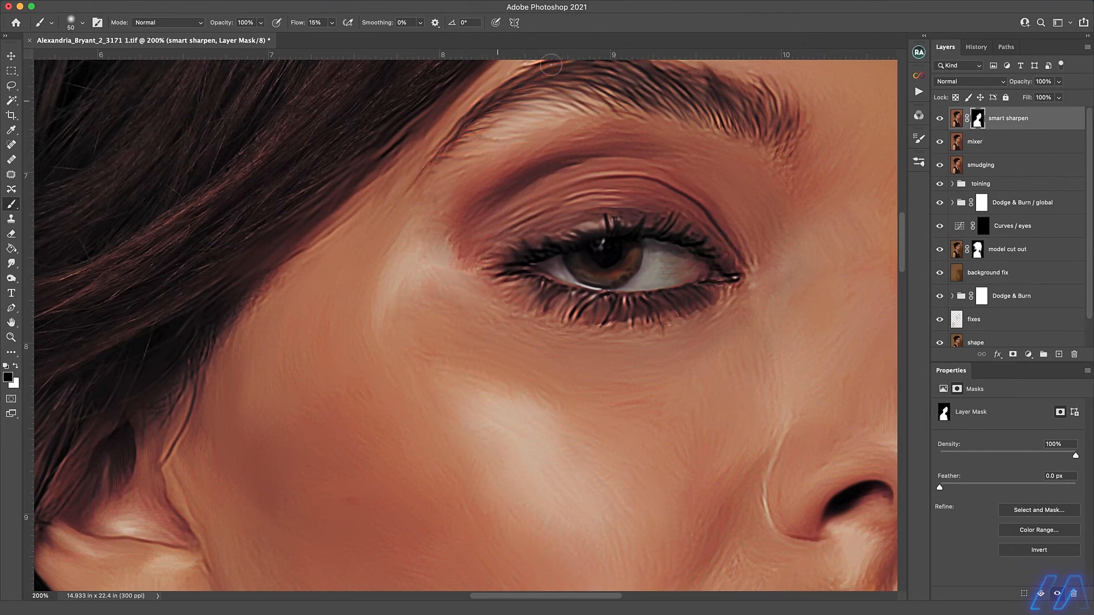
{"action": "left_click_drag", "start_coordinate": [640, 82], "coordinate": [540, 166]}
{"action": "left_click_drag", "start_coordinate": [490, 135], "coordinate": [500, 148]}
Soften the sharpening on the far eyelid, lashes and forehead hairline with a black brush of about 35 px.
{"action": "left_click_drag", "start_coordinate": [756, 247], "coordinate": [392, 247]}
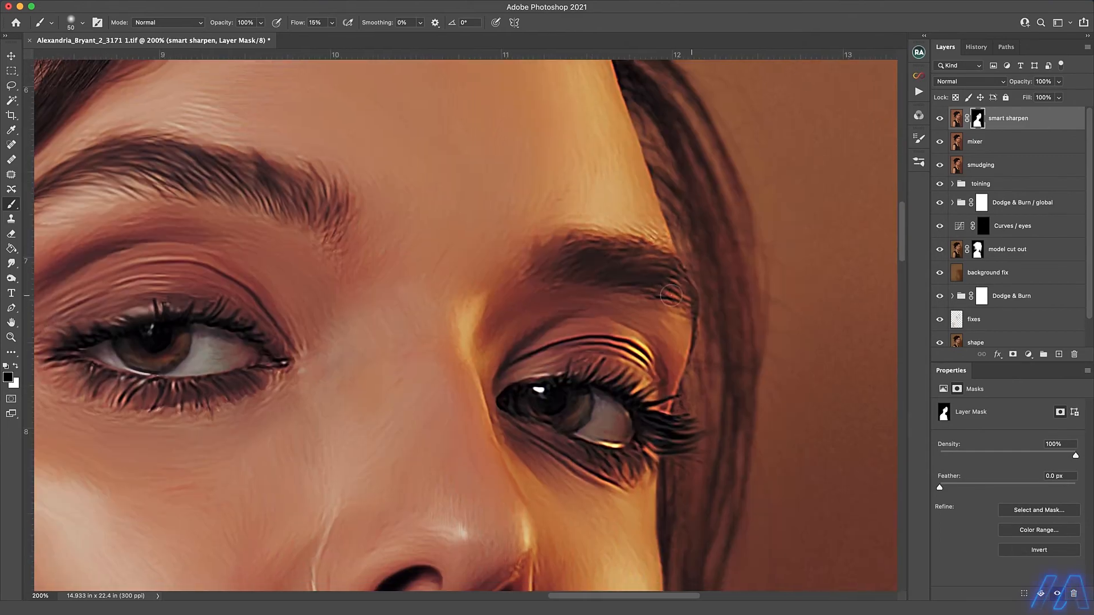
{"action": "key", "text": "bracketleft"}
{"action": "key", "text": "bracketleft"}
{"action": "key", "text": "bracketleft"}
{"action": "mouse_move", "coordinate": [668, 416]}
{"action": "left_mouse_down"}
{"action": "mouse_move", "coordinate": [650, 476]}
{"action": "mouse_move", "coordinate": [628, 485]}
{"action": "mouse_move", "coordinate": [472, 365]}
{"action": "mouse_move", "coordinate": [549, 355]}
{"action": "mouse_move", "coordinate": [506, 419]}
{"action": "mouse_move", "coordinate": [633, 424]}
{"action": "left_mouse_up"}
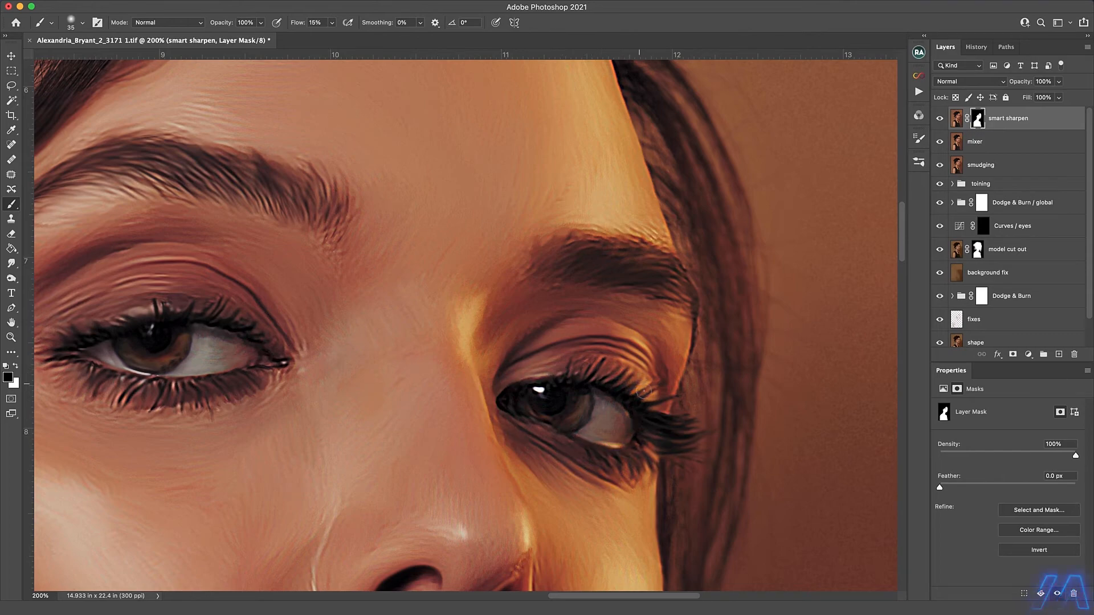
{"action": "scroll", "coordinate": [627, 189], "scroll_direction": "up", "scroll_amount": 5}
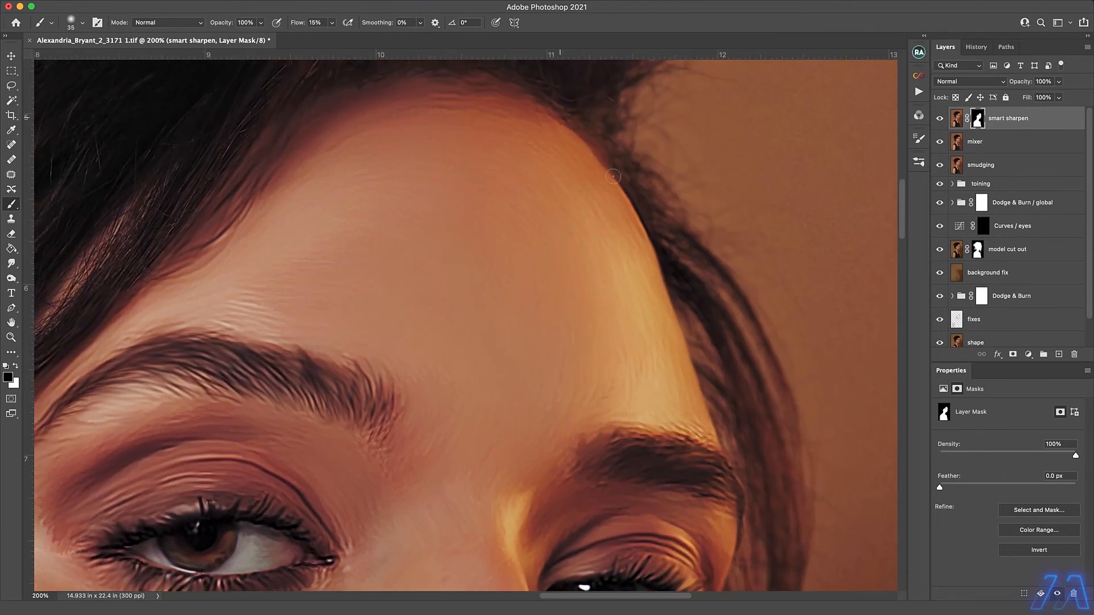
{"action": "scroll", "coordinate": [542, 342], "scroll_direction": "down", "scroll_amount": 3}
{"action": "scroll", "coordinate": [550, 507], "scroll_direction": "up", "scroll_amount": 2}
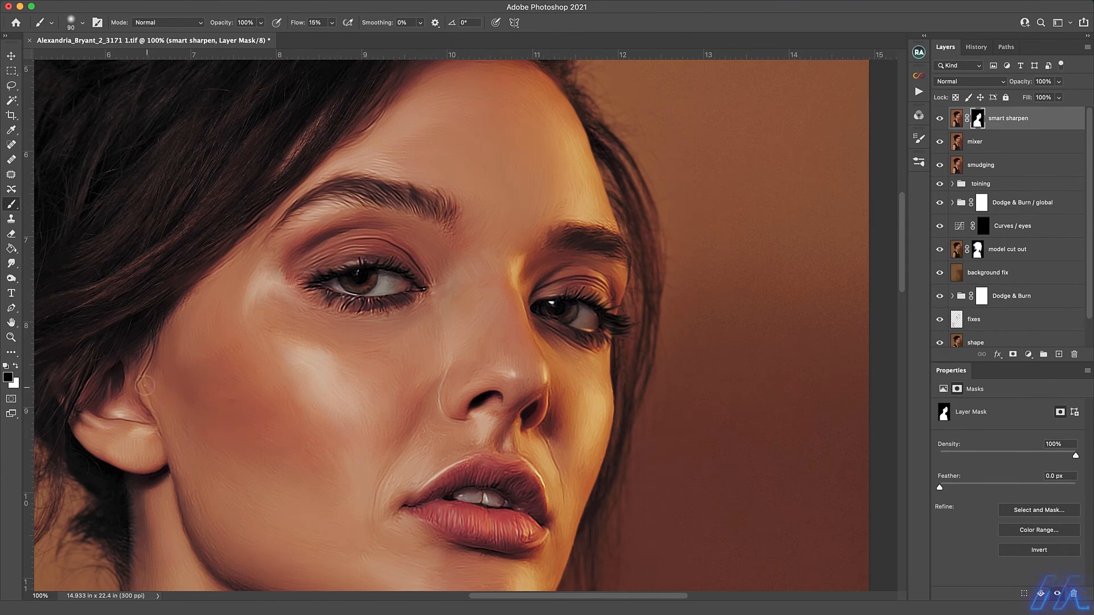
Mask out the harsh sharpened edges along the collar and near shoulder seam with a 40 to 30 px black brush.
{"action": "left_click_drag", "start_coordinate": [426, 352], "coordinate": [508, 147]}
{"action": "left_click_drag", "start_coordinate": [429, 551], "coordinate": [510, 207]}
{"action": "key", "text": "bracketleft"}
{"action": "key", "text": "bracketleft"}
{"action": "key", "text": "bracketleft"}
{"action": "key", "text": "bracketleft"}
{"action": "key", "text": "bracketleft"}
{"action": "key", "text": "bracketleft"}
{"action": "key", "text": "bracketleft"}
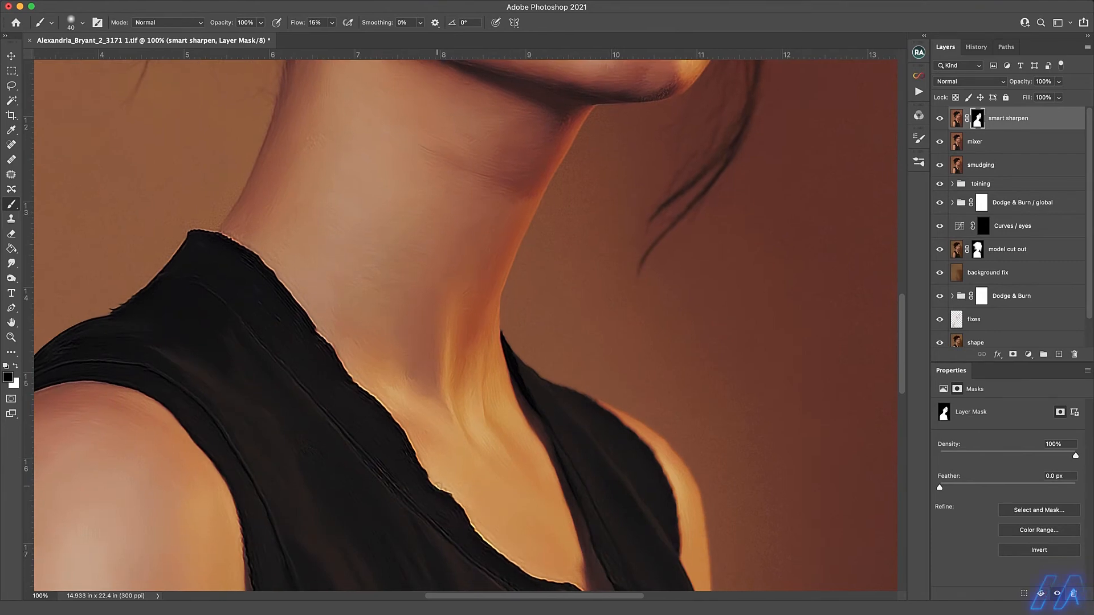
{"action": "left_click_drag", "start_coordinate": [430, 477], "coordinate": [472, 508]}
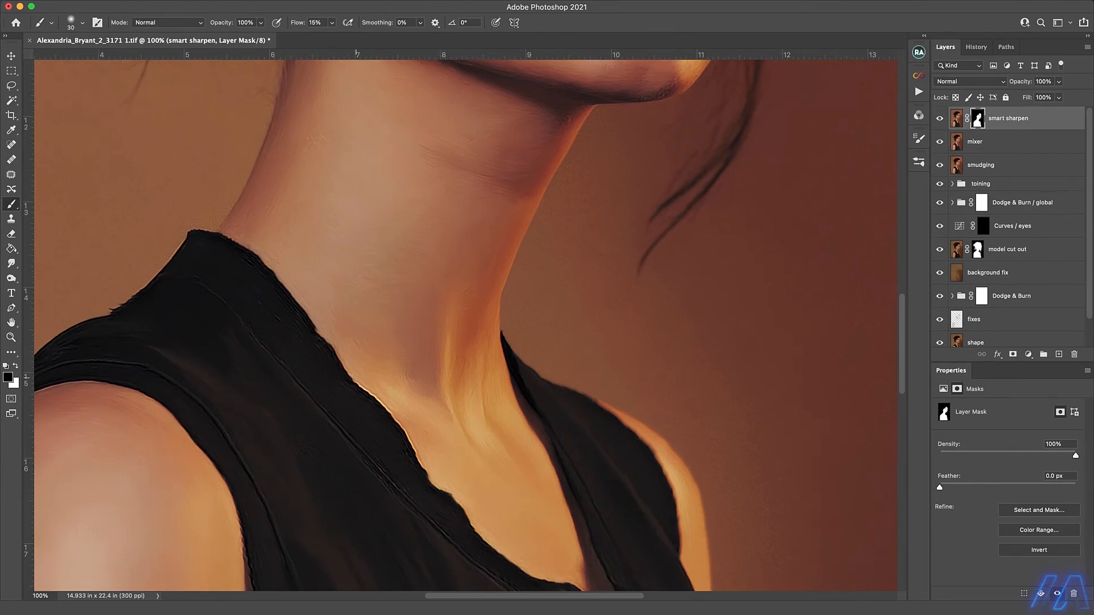
{"action": "left_click_drag", "start_coordinate": [166, 264], "coordinate": [117, 311]}
{"action": "left_click_drag", "start_coordinate": [168, 319], "coordinate": [355, 205]}
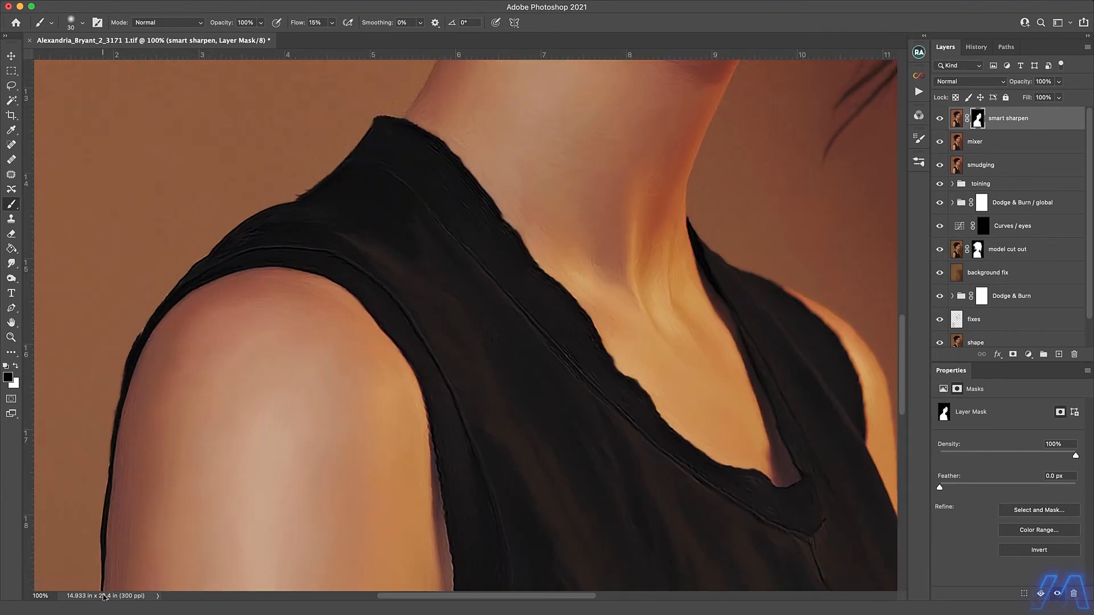
Soften the sharpened edges along the upper arm, armhole and lower neckline with a 40 px black brush.
{"action": "scroll", "coordinate": [499, 244], "scroll_direction": "down", "scroll_amount": 5}
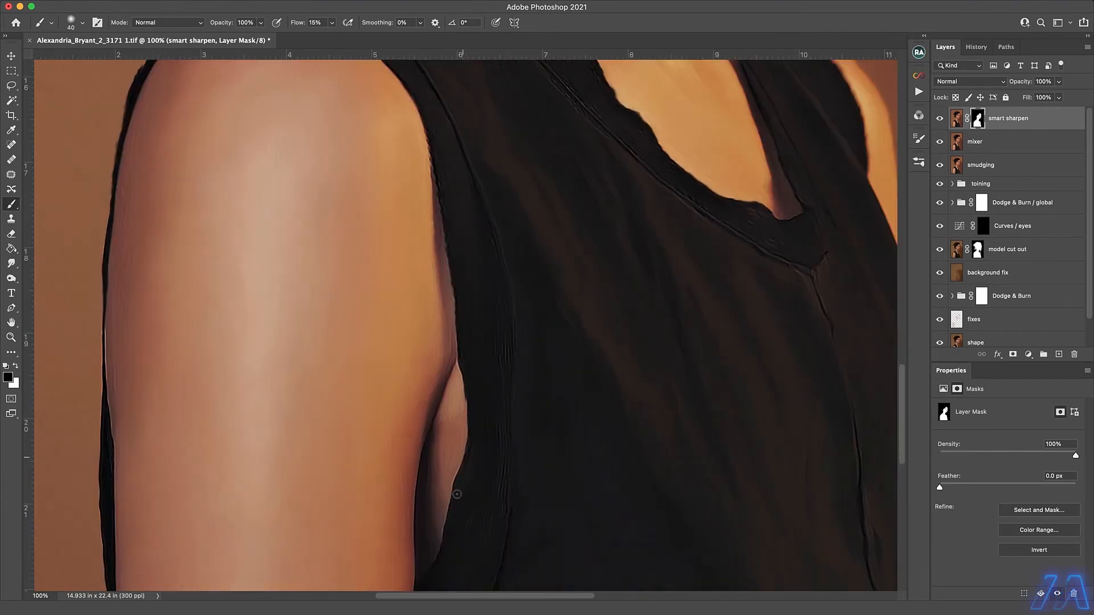
{"action": "left_click_drag", "start_coordinate": [111, 323], "coordinate": [108, 428]}
{"action": "scroll", "coordinate": [131, 393], "scroll_direction": "down", "scroll_amount": 5}
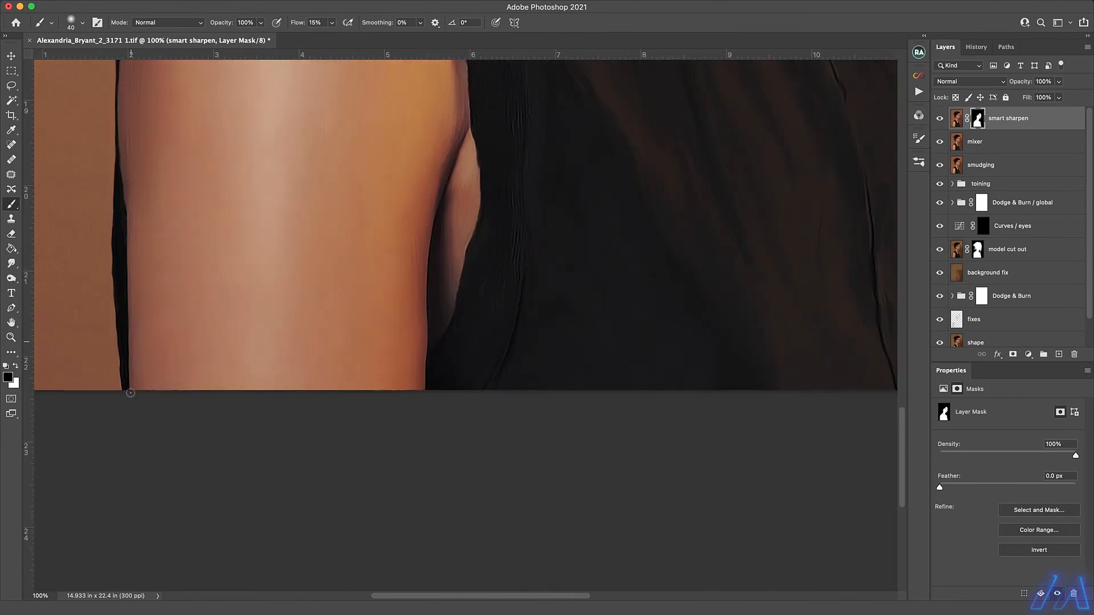
{"action": "scroll", "coordinate": [425, 341], "scroll_direction": "up", "scroll_amount": 6}
{"action": "scroll", "coordinate": [425, 341], "scroll_direction": "right", "scroll_amount": 4}
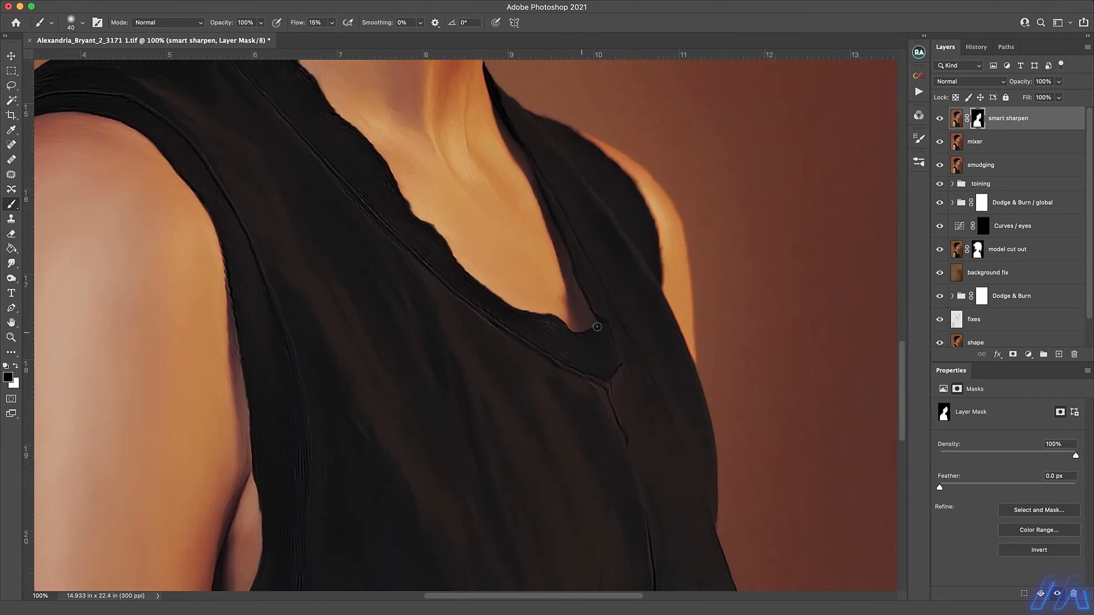
{"action": "left_click_drag", "start_coordinate": [502, 222], "coordinate": [527, 393]}
{"action": "scroll", "coordinate": [507, 234], "scroll_direction": "up", "scroll_amount": 8}
{"action": "scroll", "coordinate": [506, 234], "scroll_direction": "right", "scroll_amount": 1}
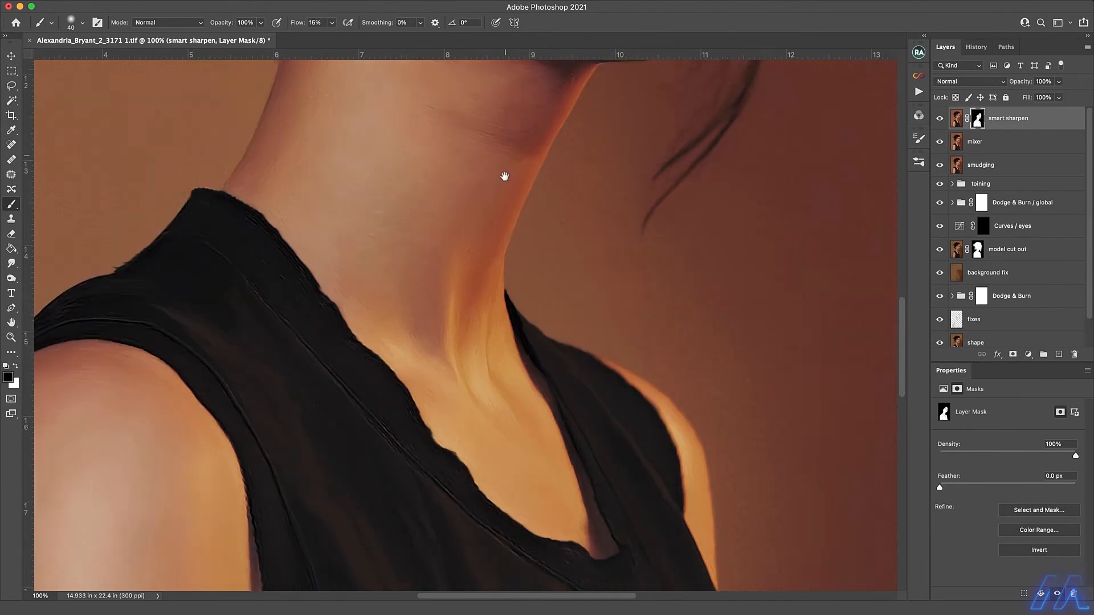
Save the document, hide the smart sharpen, mixer and smudging layers, and select the toining group.
{"action": "key", "text": "super+minus"}
{"action": "key", "text": "super+minus"}
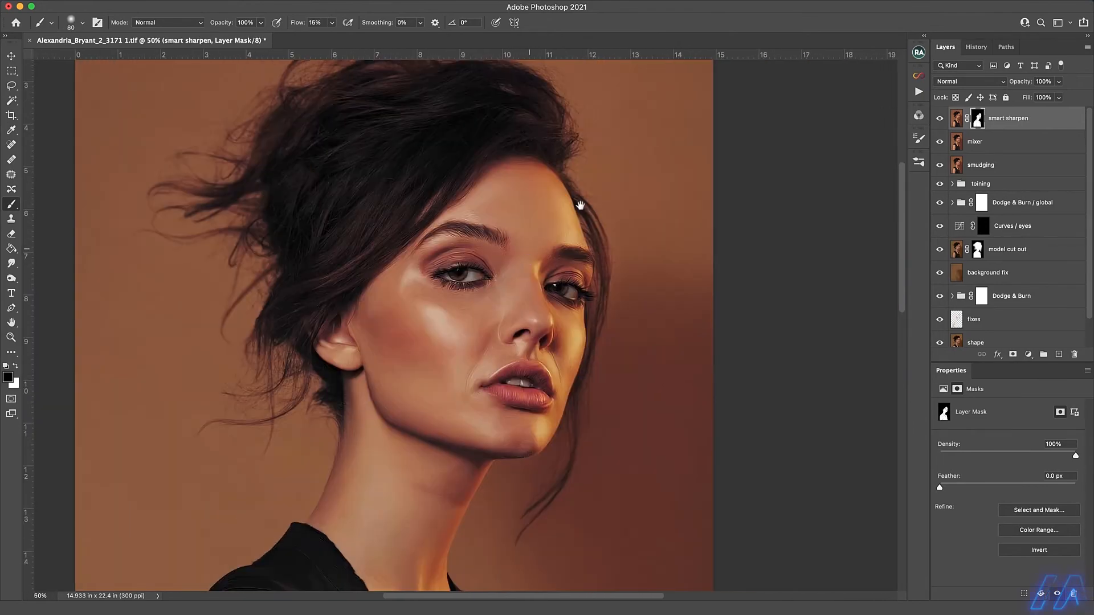
{"action": "key", "text": "super+s"}
{"action": "left_click", "coordinate": [939, 165]}
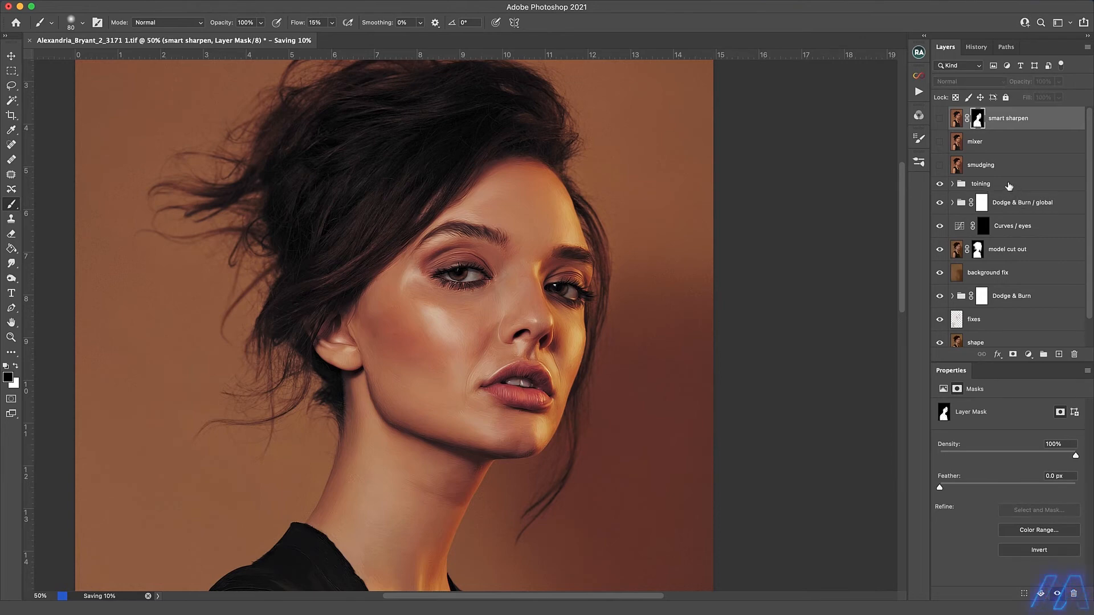
{"action": "left_click", "coordinate": [989, 185]}
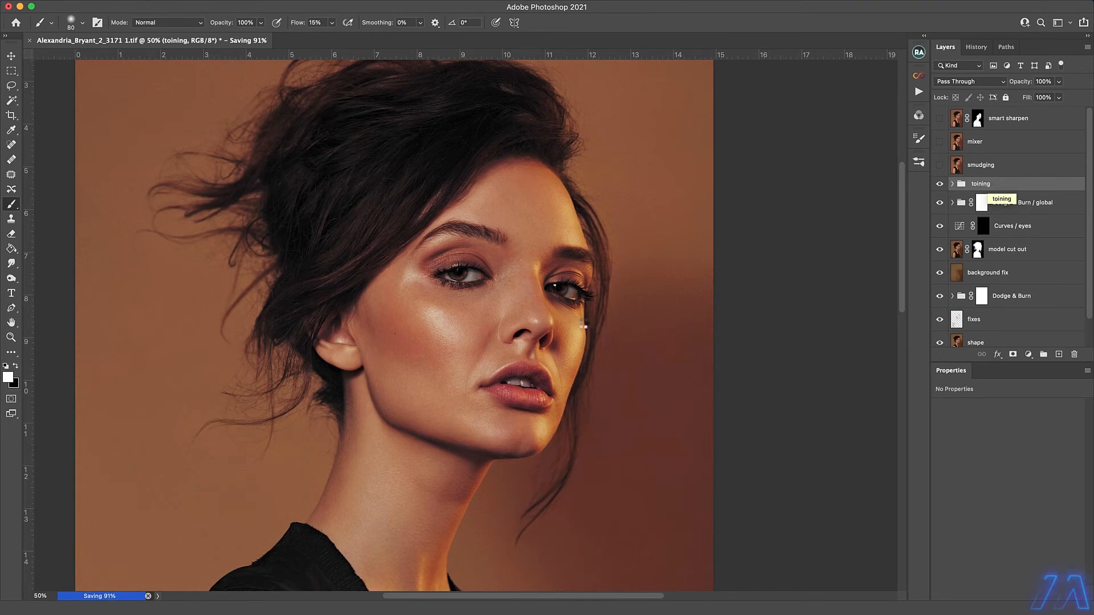
Stamp the visible image onto a new layer above the toining group and set the Mixer Brush to 50% wet.
{"action": "key", "text": "super+alt+shift+n"}
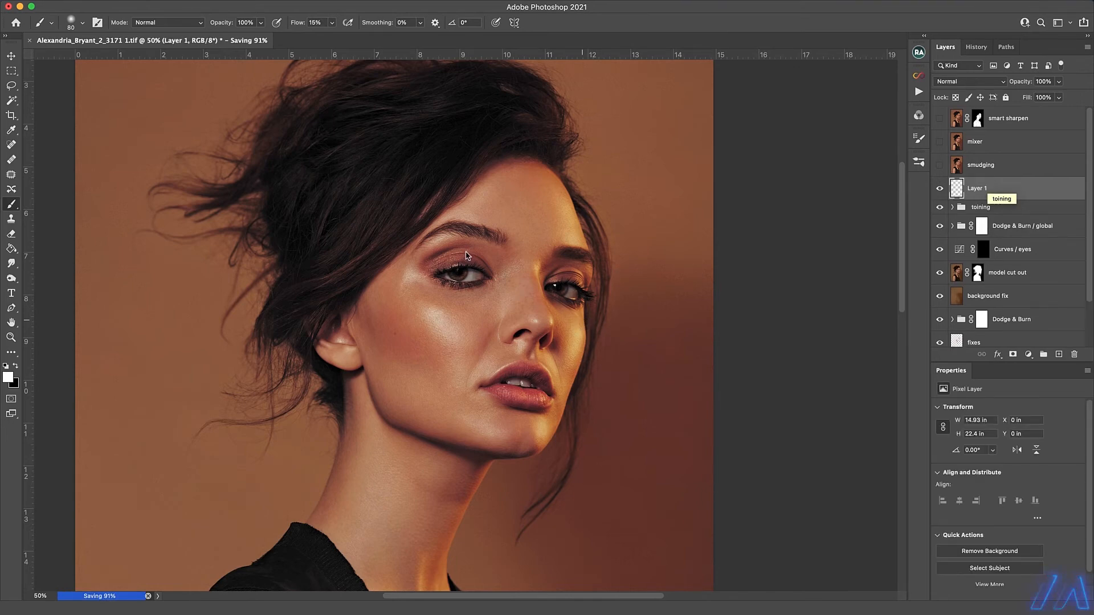
{"action": "key", "text": "shift+b"}
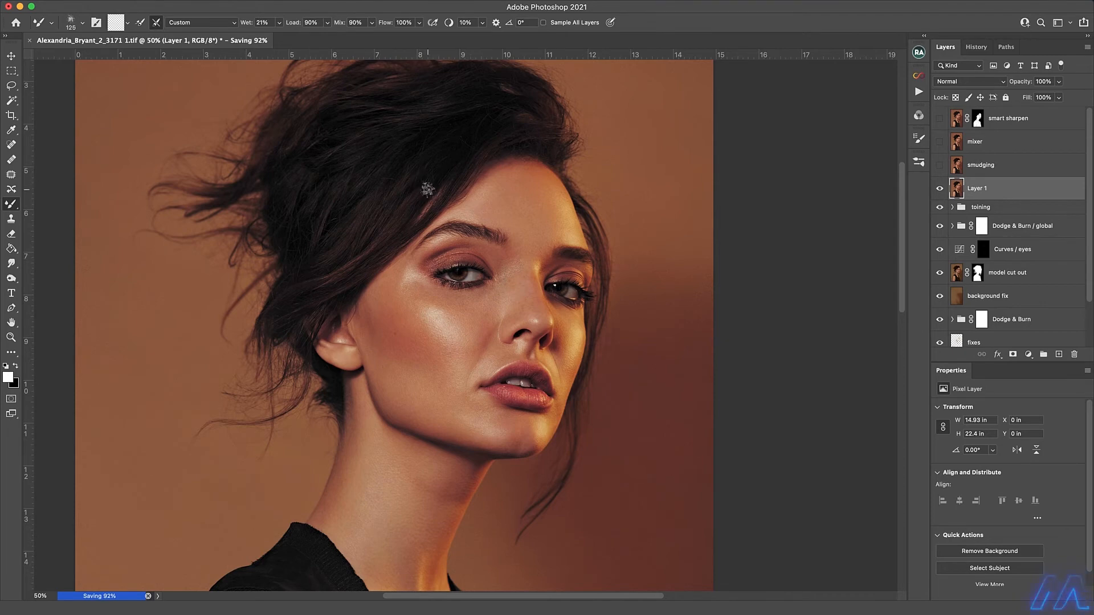
{"action": "key", "text": "bracketright"}
{"action": "key", "text": "bracketright"}
{"action": "left_click", "coordinate": [376, 234], "text": "super"}
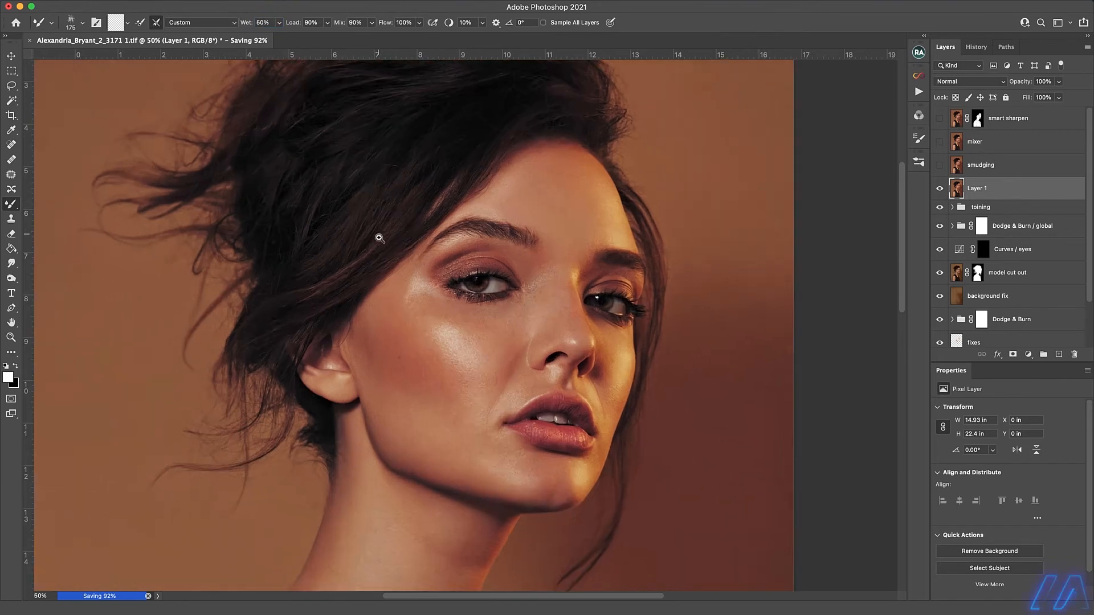
Blend the hair sweeping over the near temple and forehead hairline with a 100 px Mixer Brush.
{"action": "key", "text": "bracketleft"}
{"action": "key", "text": "bracketleft"}
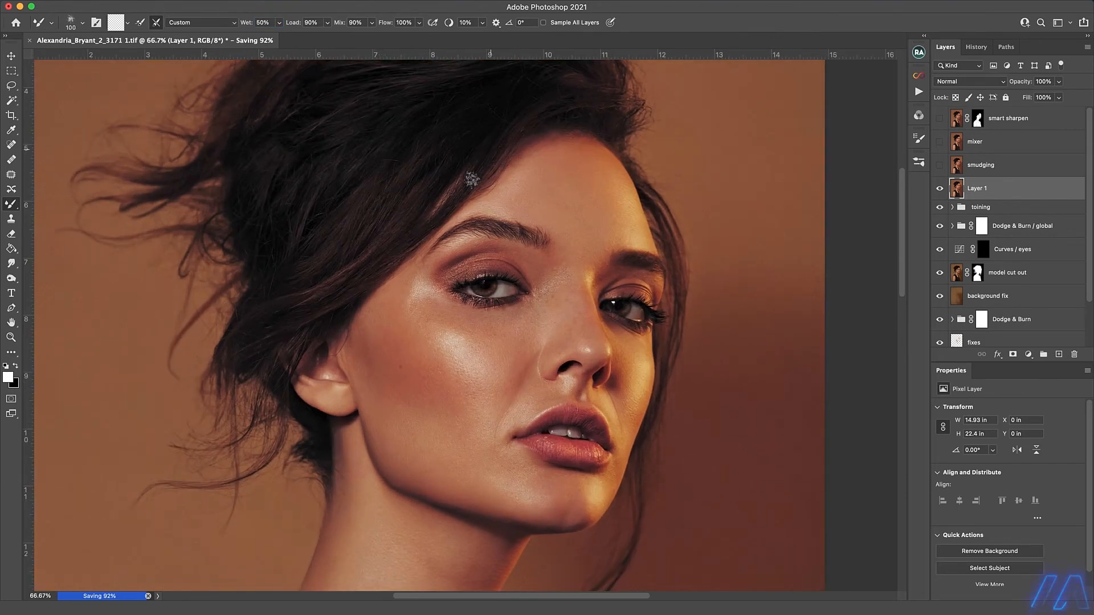
{"action": "key", "text": "bracketleft"}
{"action": "left_click", "coordinate": [486, 158], "text": "super"}
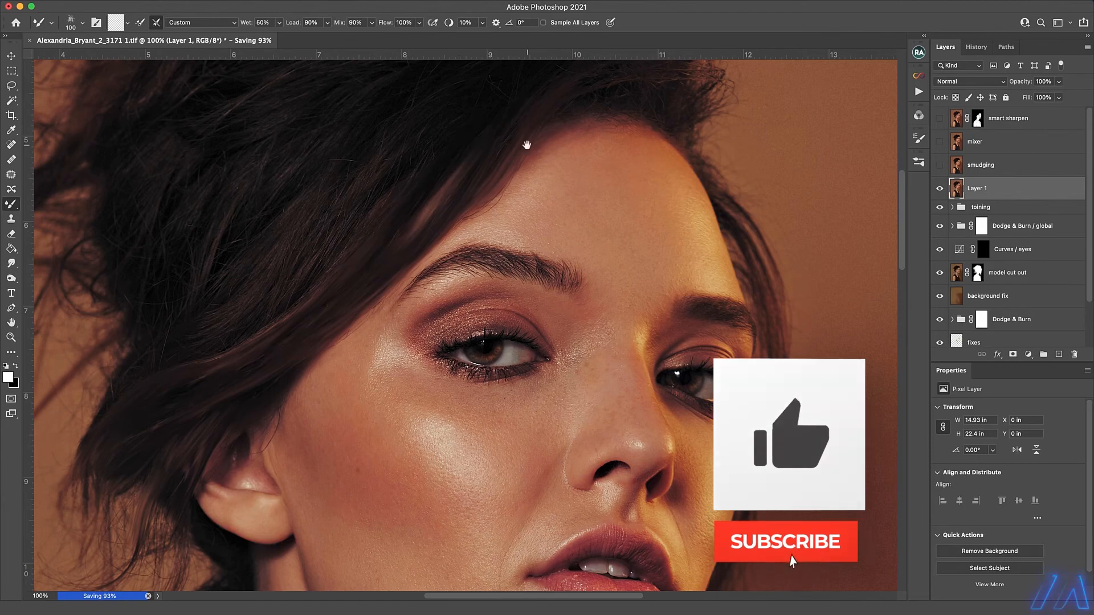
Blend the hair above the forehead and along the side of the head with a 150 to 125 px Mixer Brush.
{"action": "scroll", "coordinate": [294, 239], "scroll_direction": "up", "scroll_amount": 5}
{"action": "scroll", "coordinate": [294, 240], "scroll_direction": "right", "scroll_amount": 3}
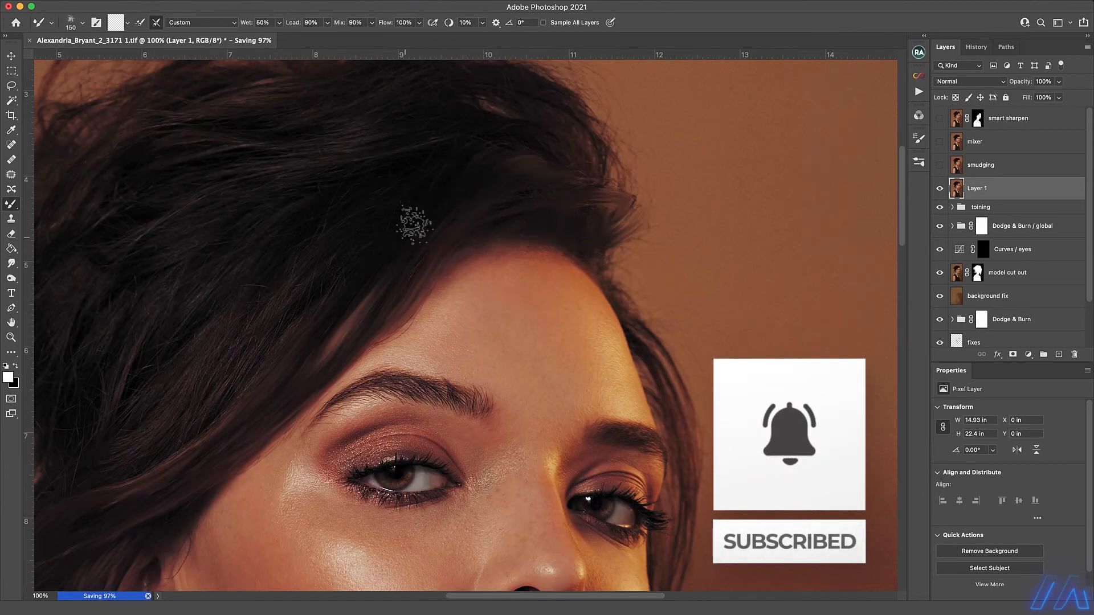
{"action": "scroll", "coordinate": [433, 240], "scroll_direction": "left", "scroll_amount": 5}
{"action": "scroll", "coordinate": [433, 240], "scroll_direction": "down", "scroll_amount": 2}
{"action": "key", "text": "bracketright"}
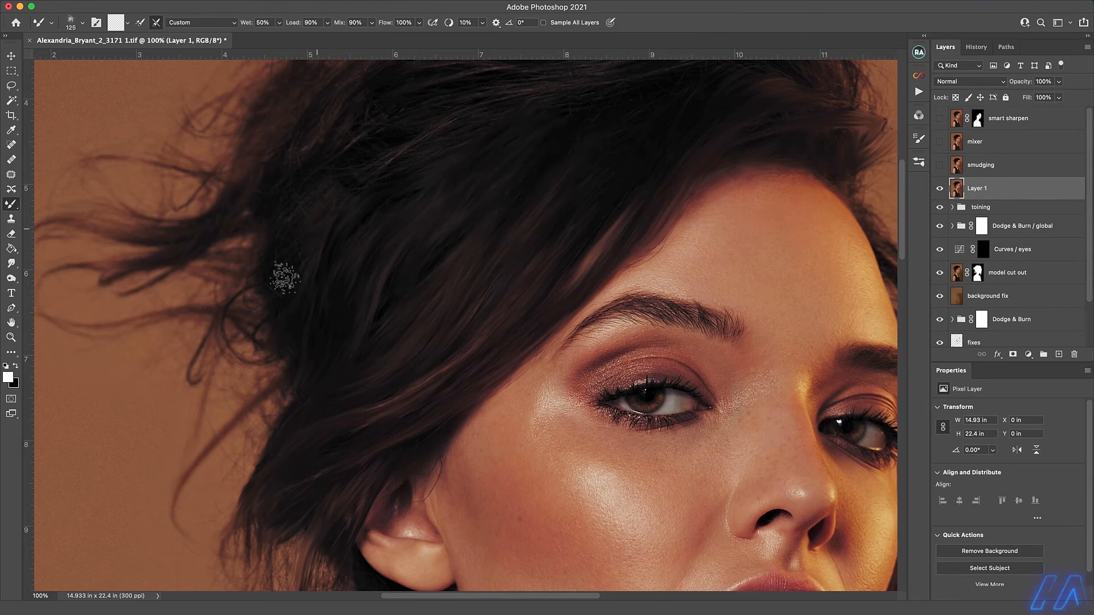
Smooth the hair across the crown and top of the head with a 100 to 125 px Mixer Brush.
{"action": "key", "text": "bracketleft"}
{"action": "scroll", "coordinate": [676, 246], "scroll_direction": "up", "scroll_amount": 3}
{"action": "scroll", "coordinate": [675, 246], "scroll_direction": "right", "scroll_amount": 3}
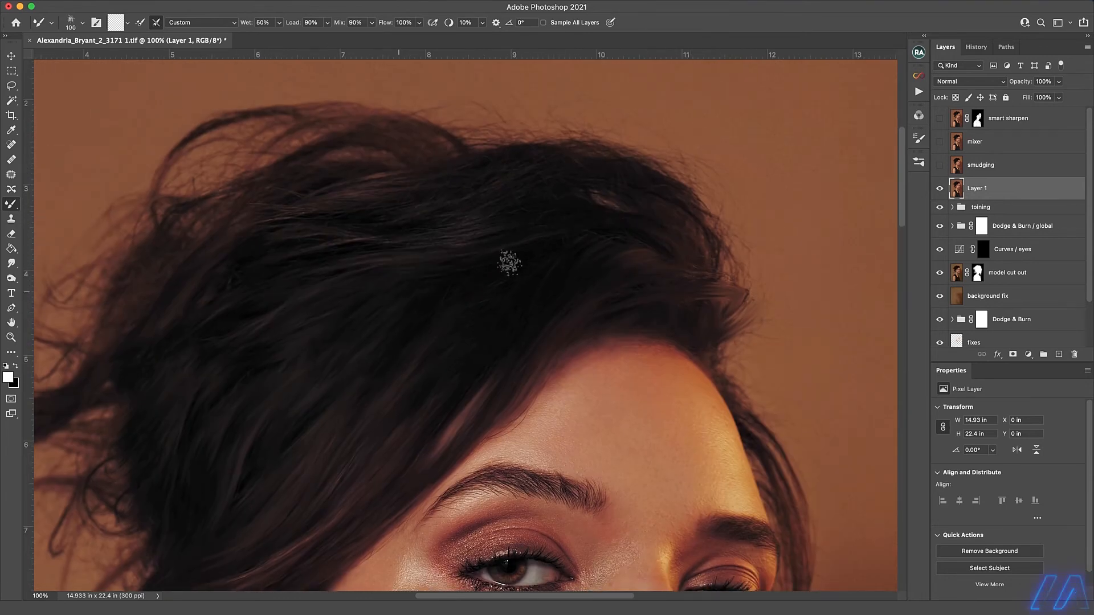
{"action": "key", "text": "bracketright"}
{"action": "key", "text": "bracketleft"}
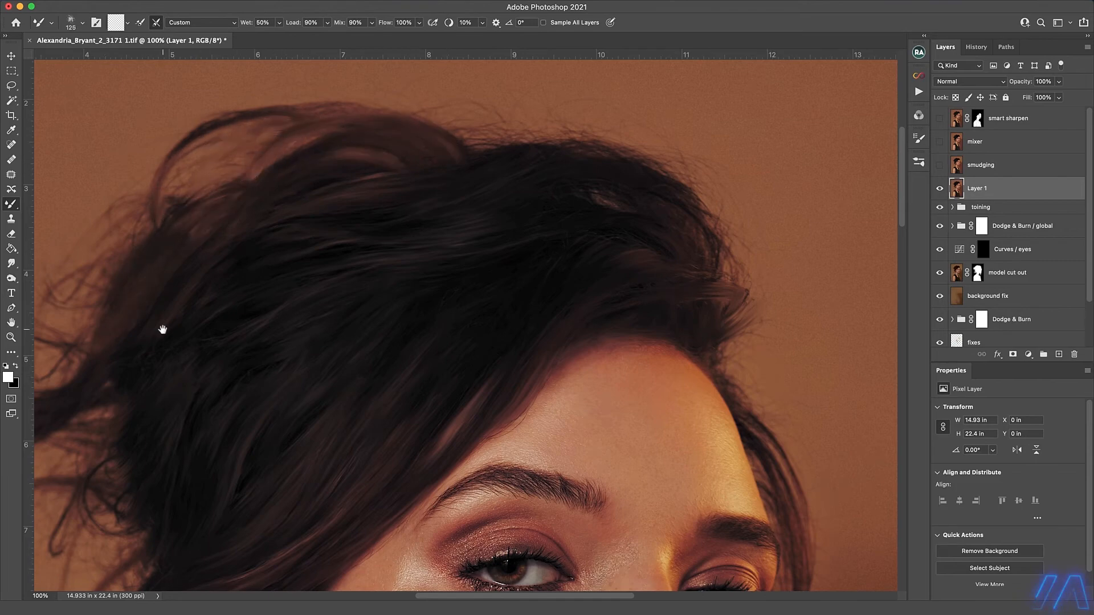
Blend the loose strands below and behind the ear with a 90 to 70 px Mixer Brush.
{"action": "left_click_drag", "start_coordinate": [164, 330], "coordinate": [201, 298]}
{"action": "left_click_drag", "start_coordinate": [357, 403], "coordinate": [630, 14]}
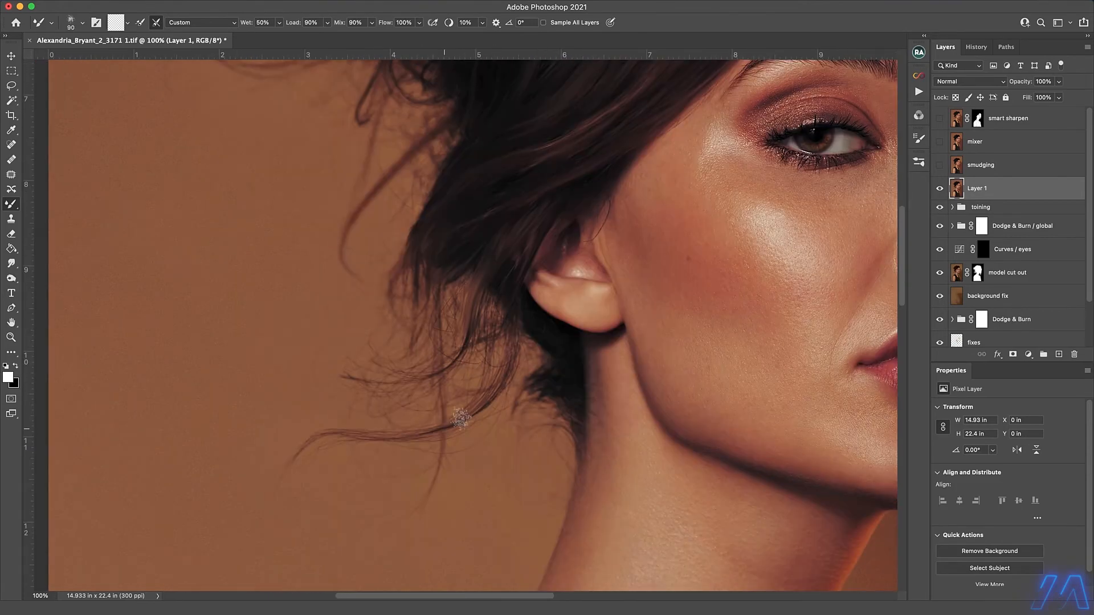
{"action": "key", "text": "bracketleft"}
{"action": "key", "text": "bracketleft"}
{"action": "key", "text": "bracketleft"}
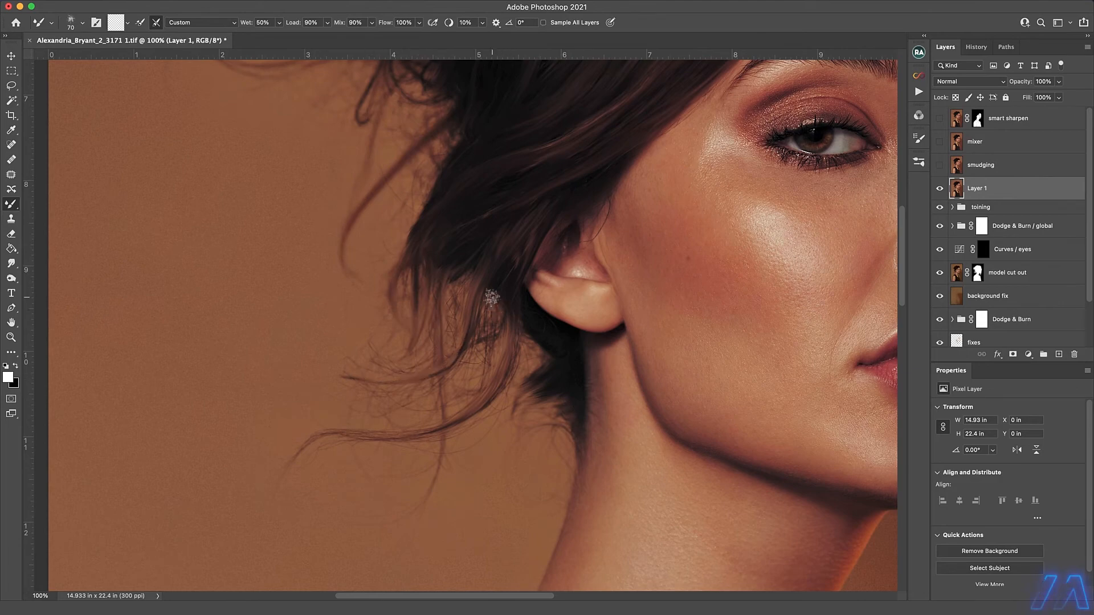
Smooth the flyaway strands at the back of the head with an 80 px Mixer Brush.
{"action": "left_click_drag", "start_coordinate": [408, 276], "coordinate": [450, 535]}
{"action": "key", "text": "bracketright"}
{"action": "key", "text": "bracketright"}
{"action": "key", "text": "bracketleft"}
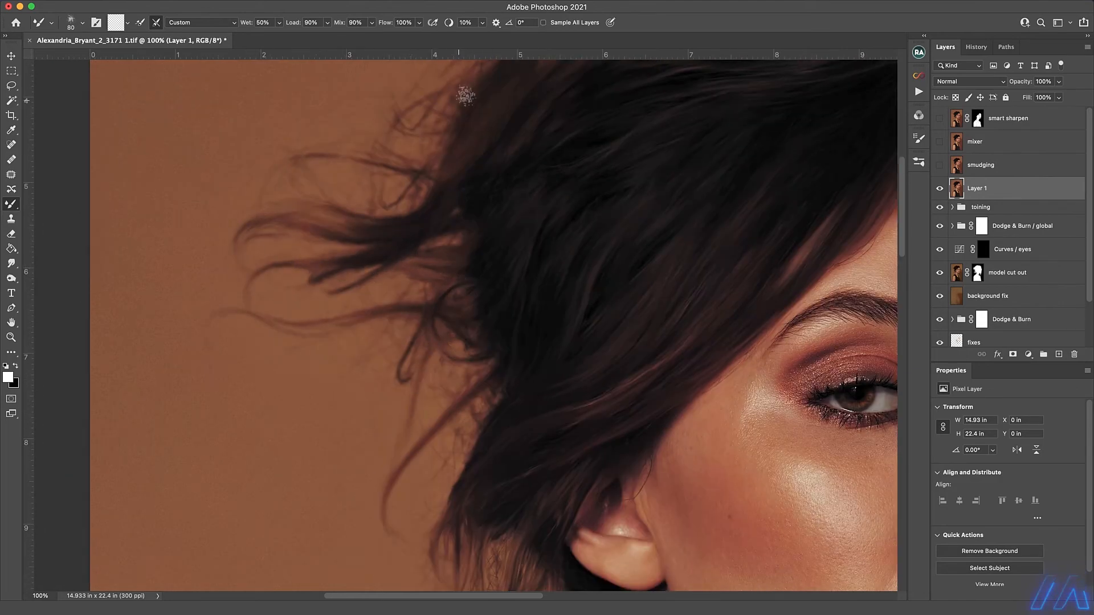
Blend the loose hair beside the far cheek and down past the jaw with a 90 px Mixer Brush.
{"action": "left_click_drag", "start_coordinate": [537, 236], "coordinate": [221, 265]}
{"action": "key", "text": "bracketright"}
{"action": "key", "text": "bracketright"}
{"action": "key", "text": "bracketleft"}
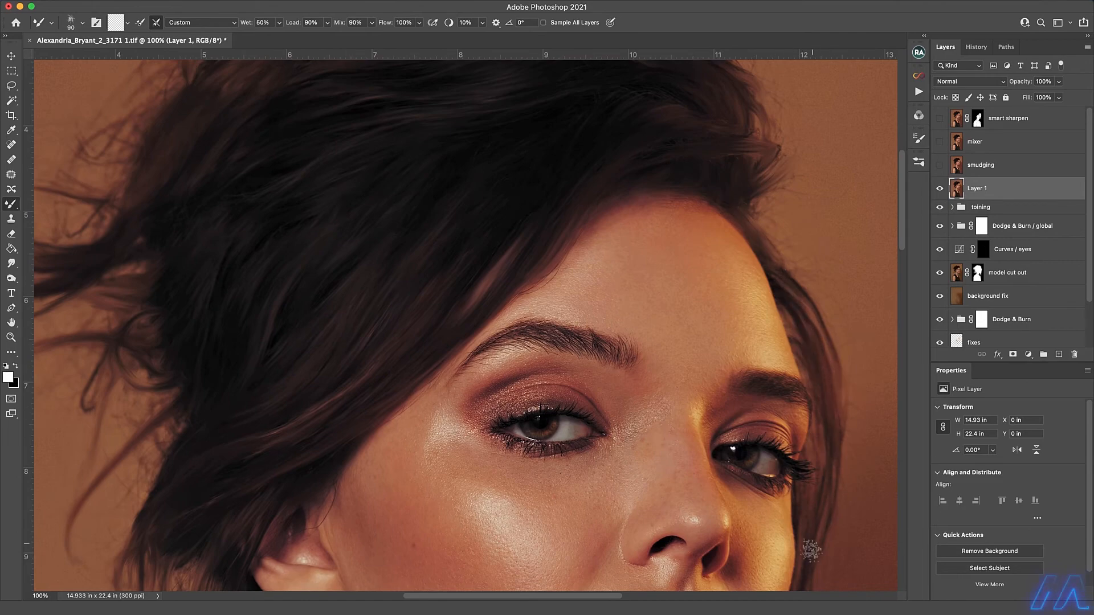
{"action": "left_click_drag", "start_coordinate": [811, 547], "coordinate": [783, 399]}
{"action": "left_click_drag", "start_coordinate": [763, 473], "coordinate": [749, 271]}
{"action": "left_click_drag", "start_coordinate": [711, 421], "coordinate": [710, 327]}
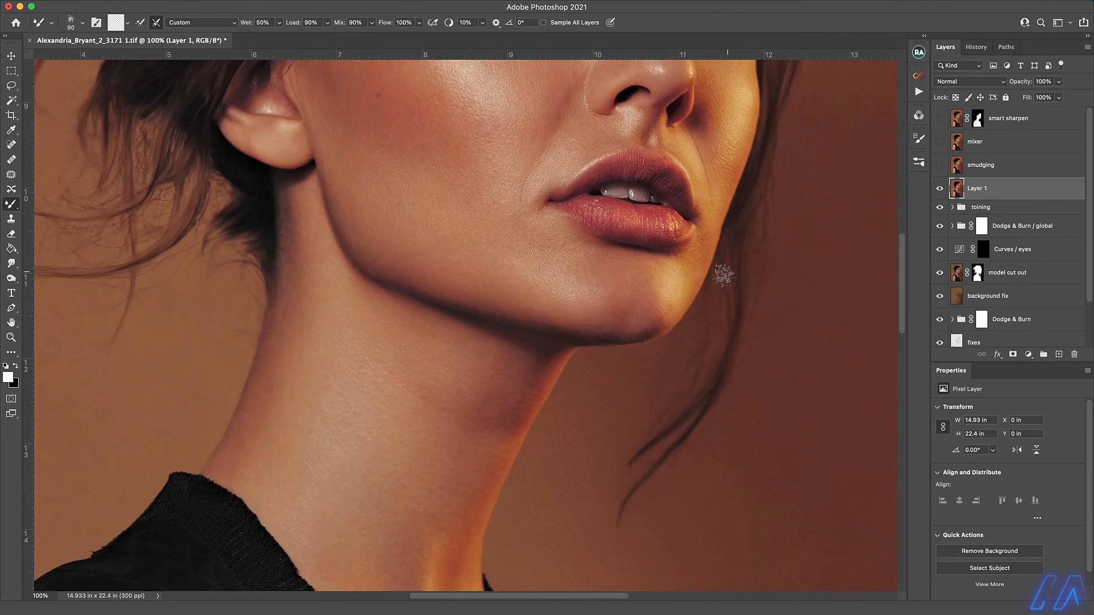
Smooth the eyebrow hairs into soft painted strokes with a 70 px Mixer Brush.
{"action": "left_click_drag", "start_coordinate": [723, 274], "coordinate": [686, 445]}
{"action": "mouse_move", "coordinate": [721, 78]}
{"action": "left_mouse_down"}
{"action": "mouse_move", "coordinate": [682, 247]}
{"action": "mouse_move", "coordinate": [691, 277]}
{"action": "left_mouse_up"}
{"action": "key", "text": "bracketleft"}
{"action": "key", "text": "bracketleft"}
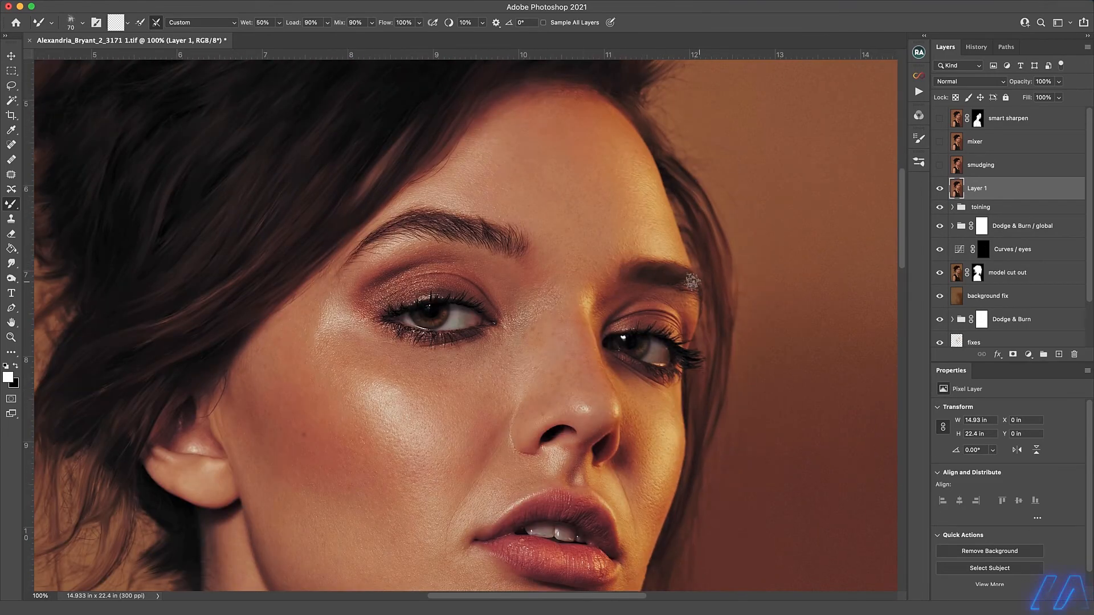
{"action": "left_click_drag", "start_coordinate": [490, 247], "coordinate": [510, 248]}
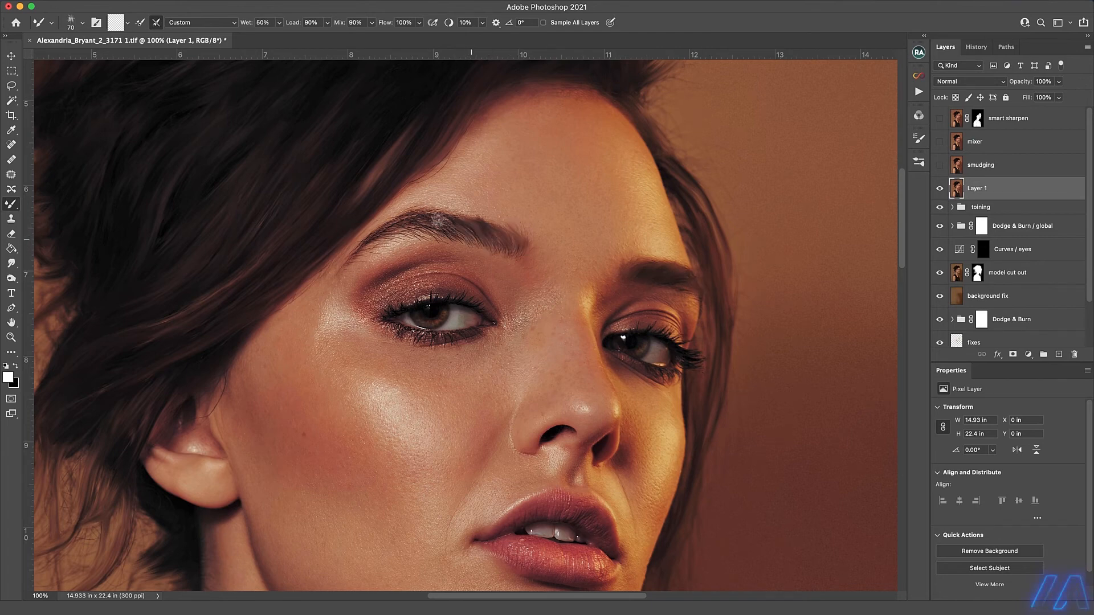
{"action": "mouse_move", "coordinate": [438, 221]}
{"action": "left_mouse_down"}
{"action": "mouse_move", "coordinate": [474, 240]}
{"action": "mouse_move", "coordinate": [460, 244]}
{"action": "left_mouse_up"}
{"action": "mouse_move", "coordinate": [393, 228]}
{"action": "left_mouse_down"}
{"action": "mouse_move", "coordinate": [434, 237]}
{"action": "mouse_move", "coordinate": [356, 245]}
{"action": "mouse_move", "coordinate": [361, 267]}
{"action": "left_mouse_up"}
{"action": "left_click_drag", "start_coordinate": [476, 245], "coordinate": [491, 242]}
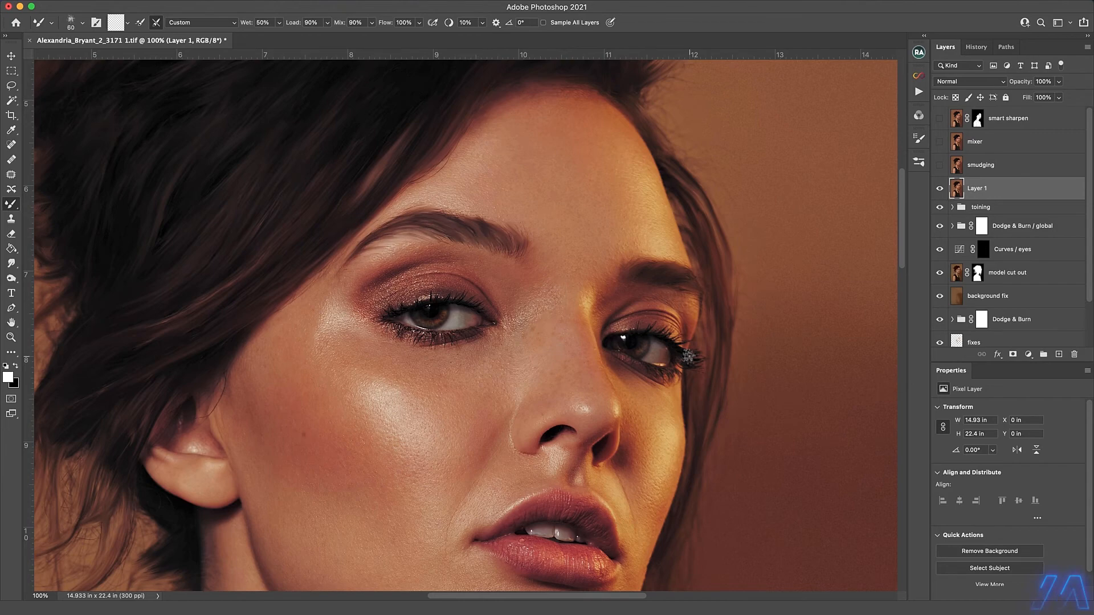
Refine the eyelashes with a small Mixer Brush, going down to 25 px on the near eye.
{"action": "key", "text": "bracketleft"}
{"action": "key", "text": "bracketleft"}
{"action": "key", "text": "bracketleft"}
{"action": "left_click", "coordinate": [402, 320], "text": "super"}
{"action": "key", "text": "bracketleft"}
{"action": "key", "text": "bracketleft"}
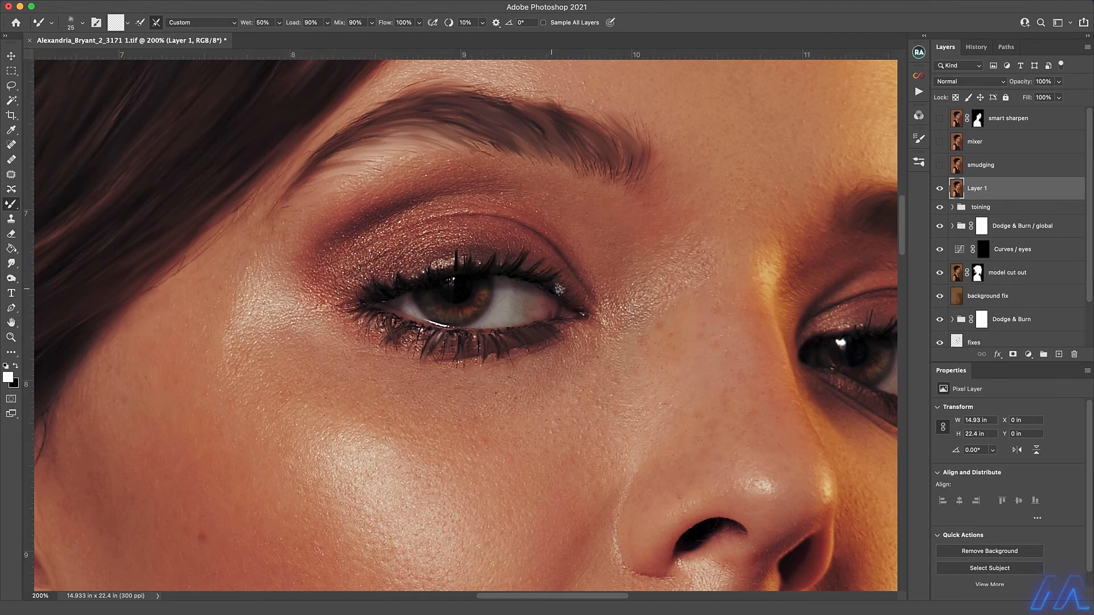
Blend the remaining coarse hairs at the inner end of the near eyebrow with a 45 px Mixer Brush.
{"action": "key", "text": "bracketright"}
{"action": "key", "text": "bracketright"}
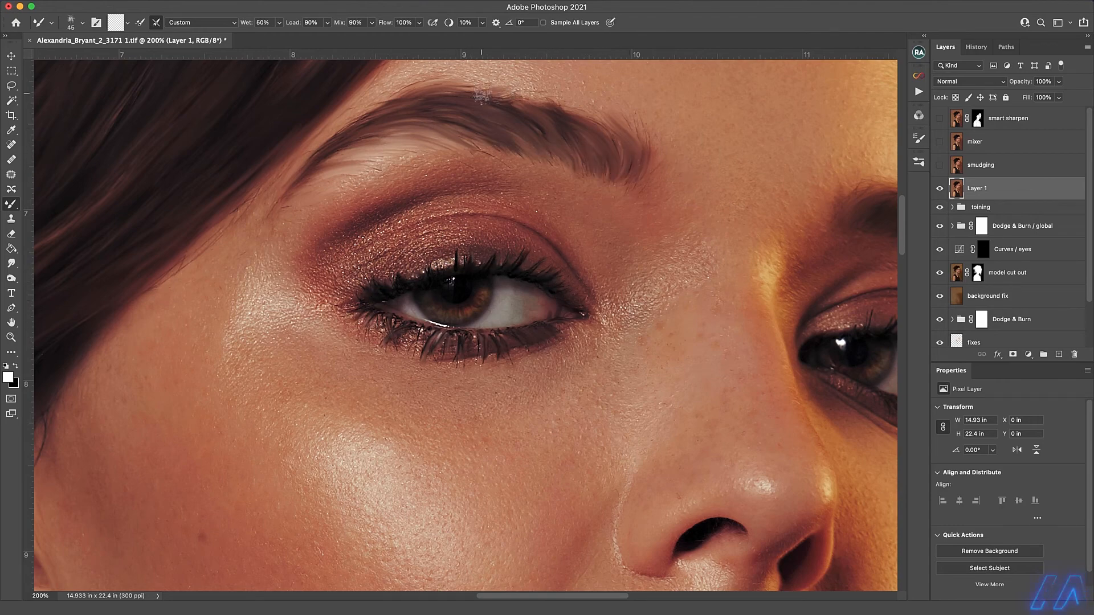
{"action": "left_click_drag", "start_coordinate": [736, 228], "coordinate": [453, 245]}
{"action": "left_click", "coordinate": [504, 400], "text": "alt"}
{"action": "left_click", "coordinate": [504, 401], "text": "alt"}
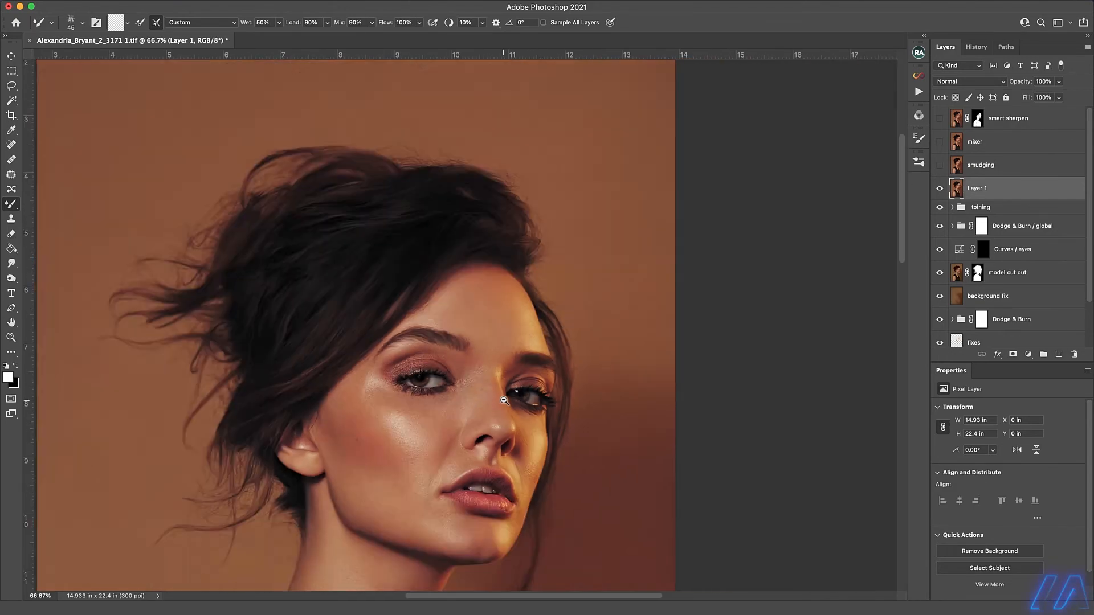
{"action": "left_click", "coordinate": [504, 401], "text": "alt"}
{"action": "left_click", "coordinate": [504, 400], "text": "alt"}
{"action": "left_click", "coordinate": [476, 201], "text": "super"}
{"action": "left_click", "coordinate": [476, 201], "text": "super"}
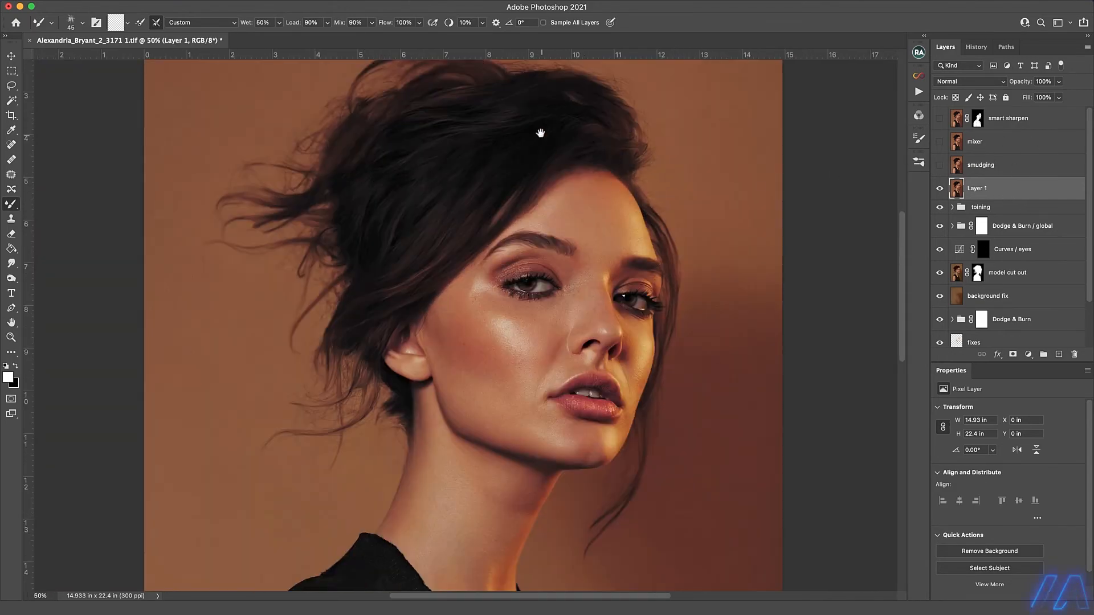
Duplicate the painted Layer 1 and apply a High Pass filter with a 1.5 pixel radius to the copy.
{"action": "left_click_drag", "start_coordinate": [1013, 190], "coordinate": [1059, 354]}
{"action": "left_click", "coordinate": [266, 1]}
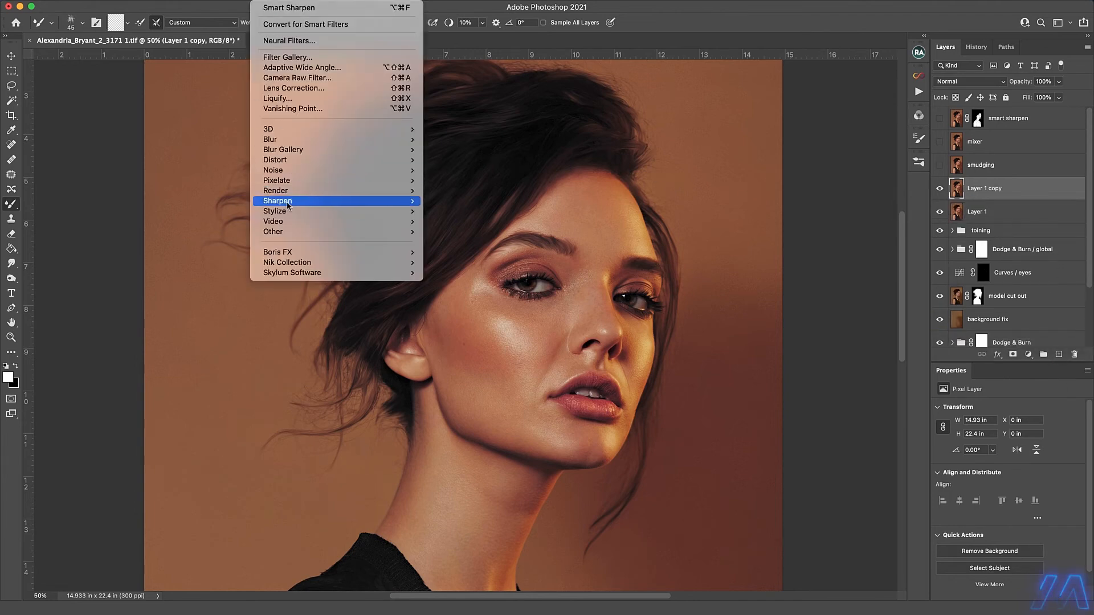
{"action": "mouse_move", "coordinate": [289, 232]}
{"action": "left_click", "coordinate": [462, 243]}
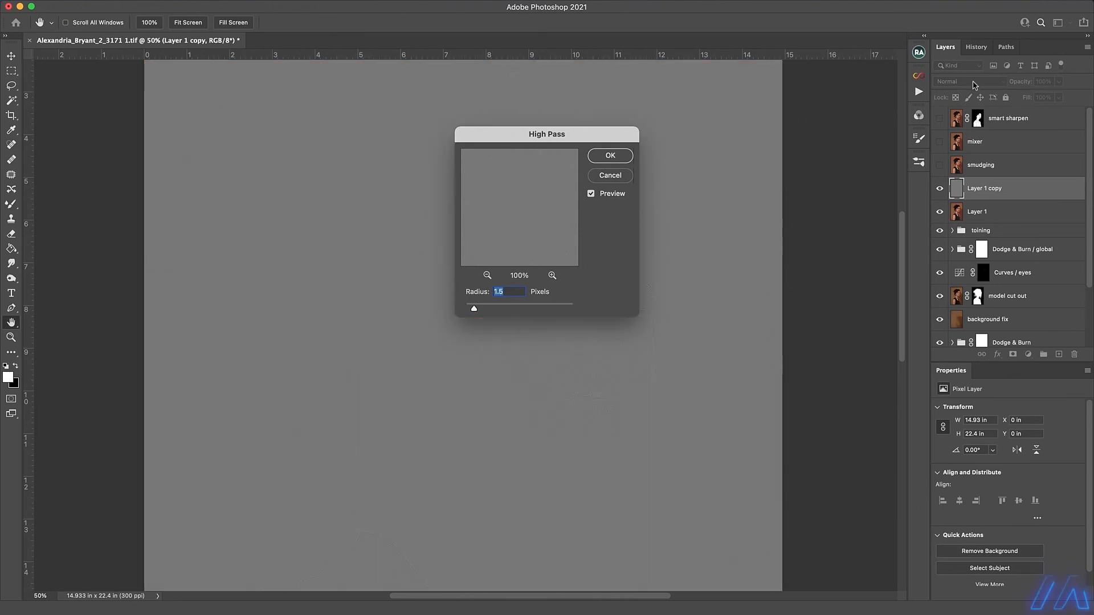
{"action": "key", "text": "Return"}
Set the High Pass layer's blend mode to Linear Light and duplicate it several times to build up the hair detail.
{"action": "left_click", "coordinate": [967, 84]}
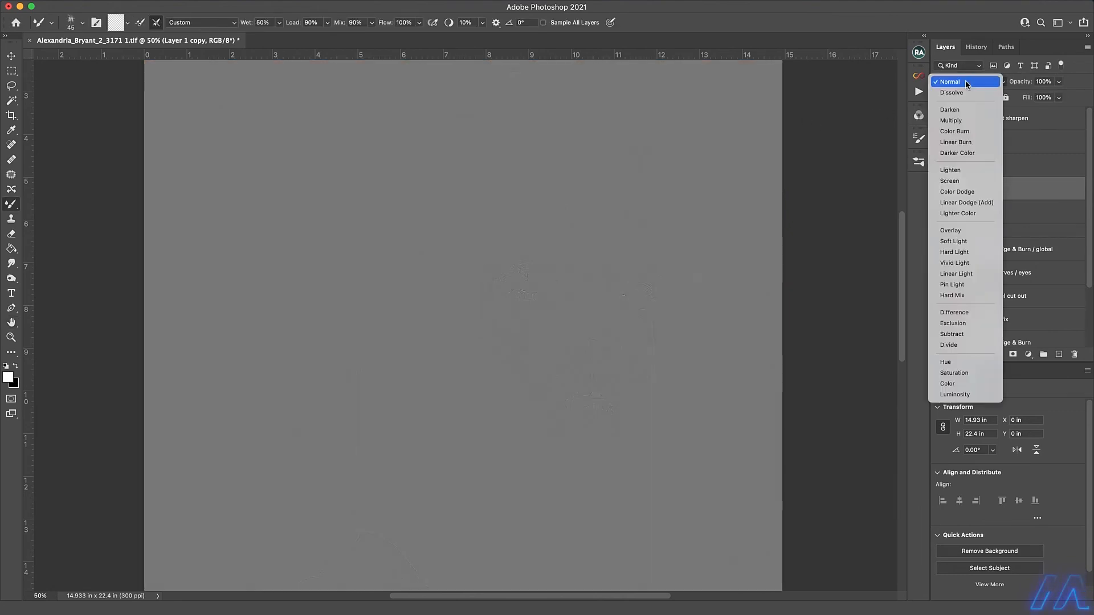
{"action": "left_click", "coordinate": [963, 265]}
{"action": "key", "text": "super+j"}
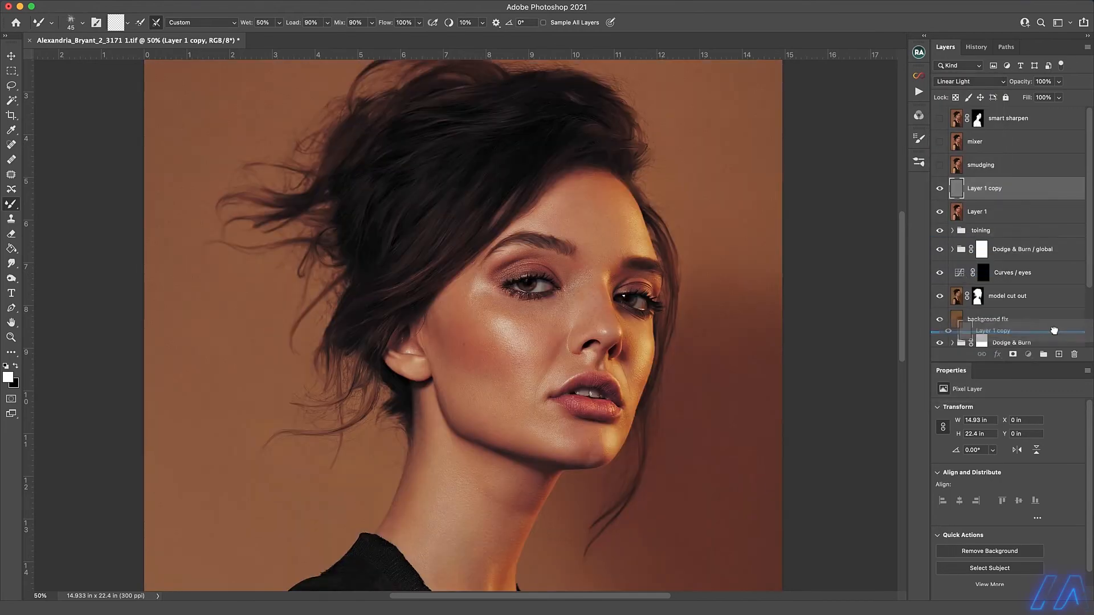
{"action": "scroll", "coordinate": [518, 162], "scroll_direction": "up", "scroll_amount": 5}
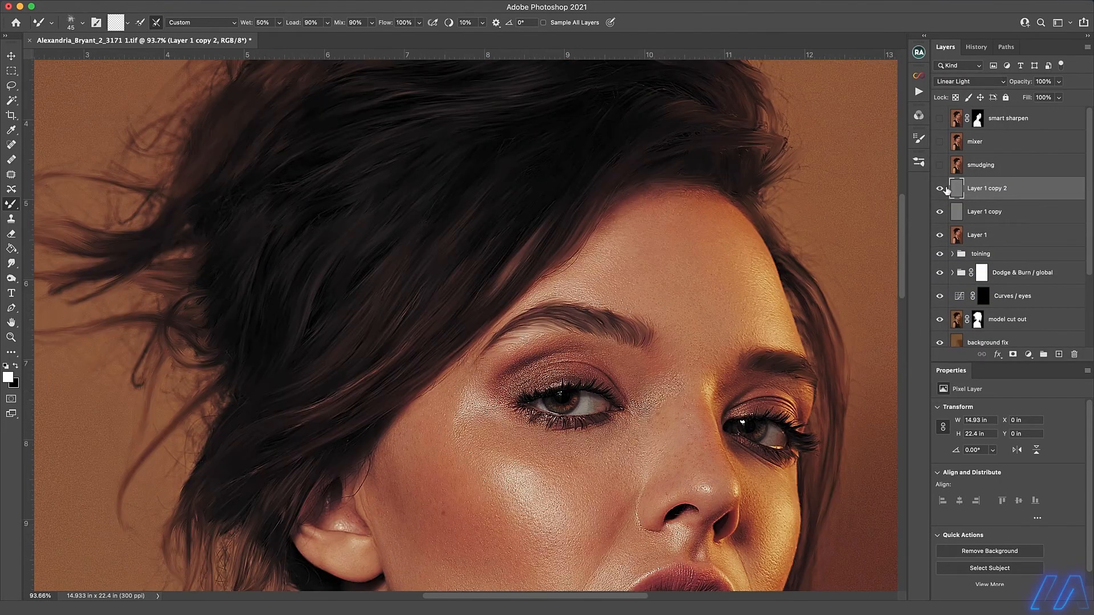
{"action": "key", "text": "super+j"}
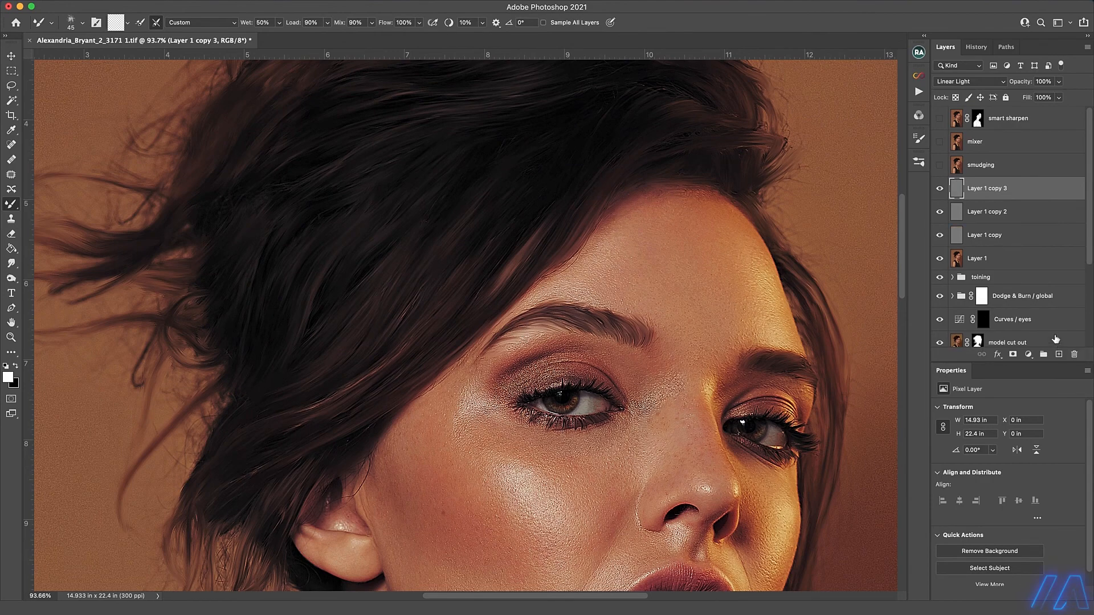
{"action": "left_click_drag", "start_coordinate": [1028, 197], "coordinate": [1059, 354]}
Group the High Pass copies, and nest that group with the painted Layer 1 in an outer group.
{"action": "left_click", "coordinate": [1010, 281], "text": "shift"}
{"action": "key", "text": "super+g"}
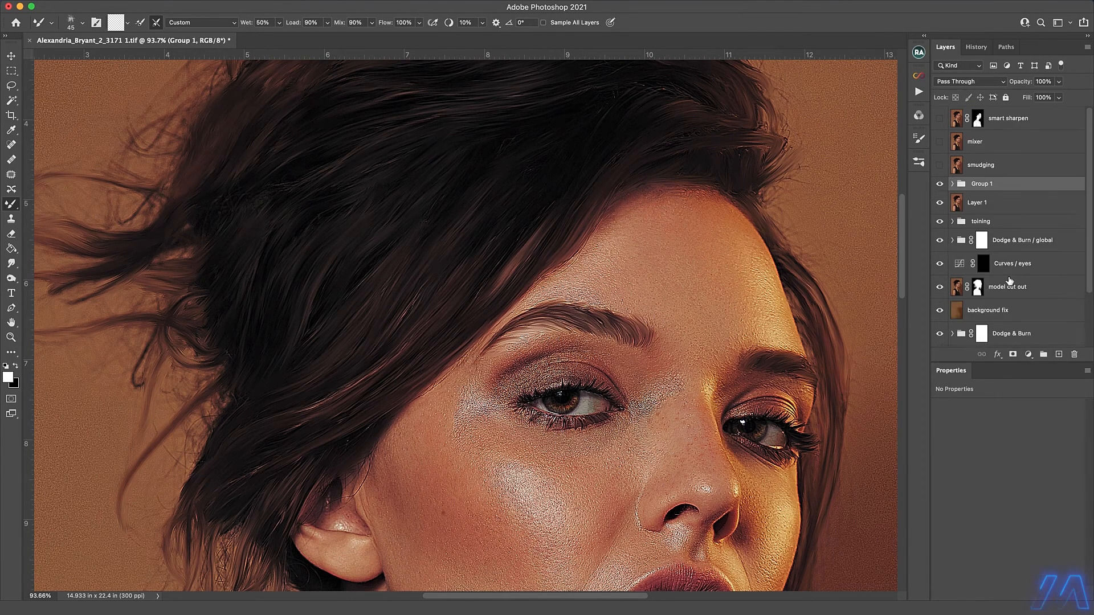
{"action": "left_click", "coordinate": [994, 206], "text": "shift"}
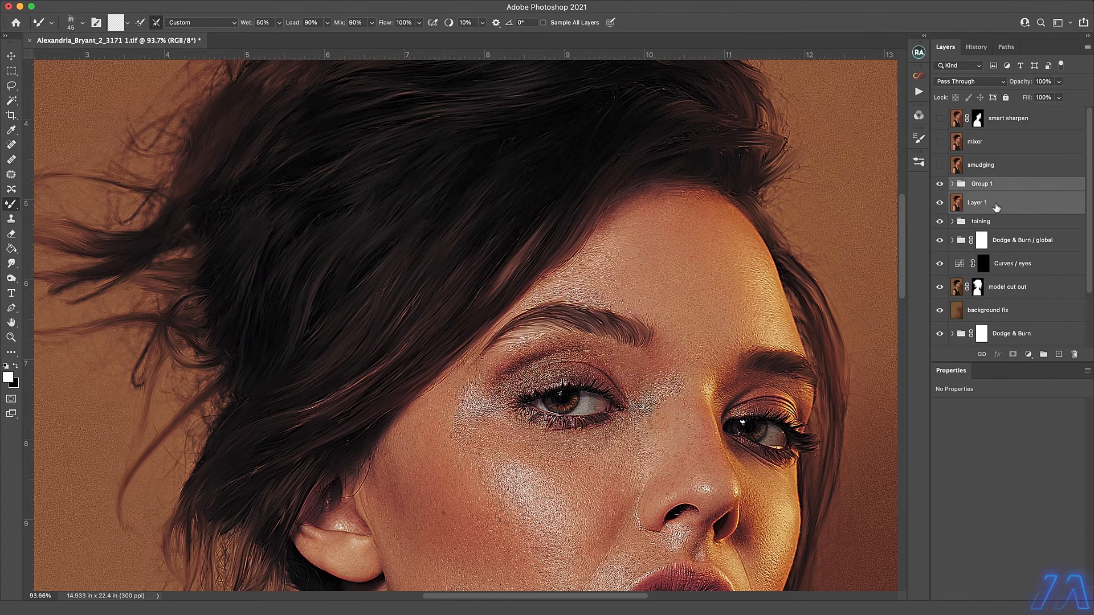
{"action": "key", "text": "super+g"}
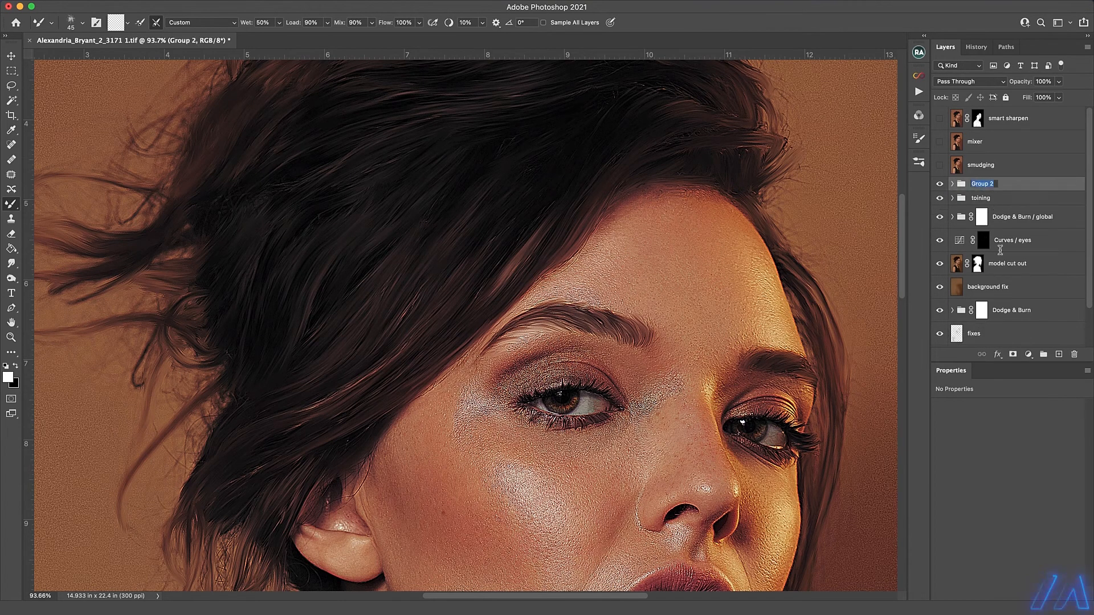
Rename the outer group to hair and move it above the smart sharpen layer.
{"action": "type", "text": "hair"}
{"action": "key", "text": "Return"}
{"action": "left_click_drag", "start_coordinate": [1011, 185], "coordinate": [1001, 113]}
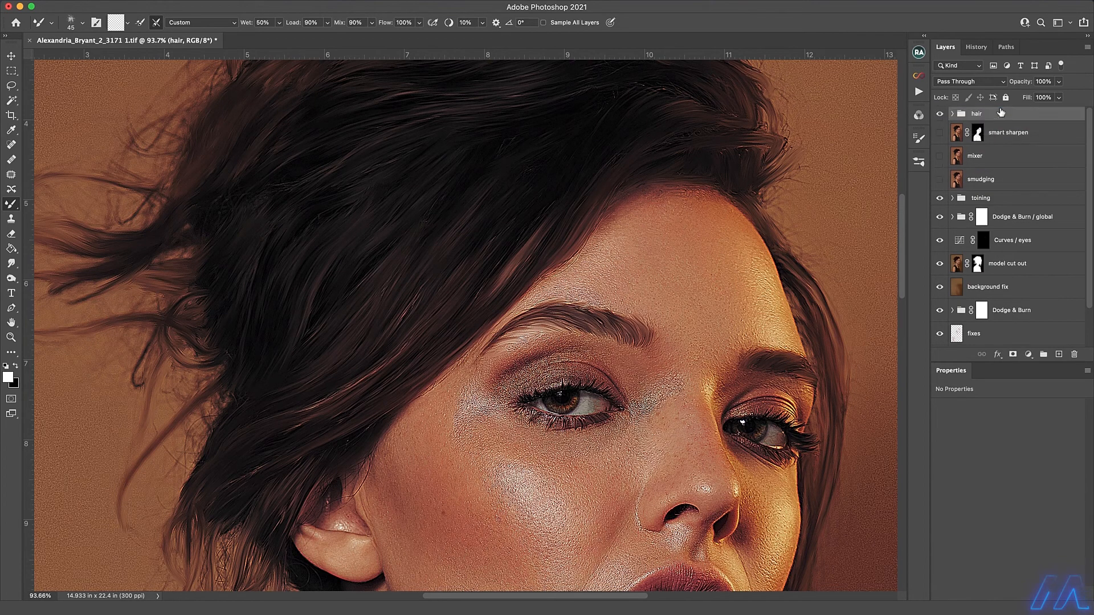
With the hair group hidden, stamp the visible image above the toining group and duplicate the stamped layer.
{"action": "left_click", "coordinate": [952, 114]}
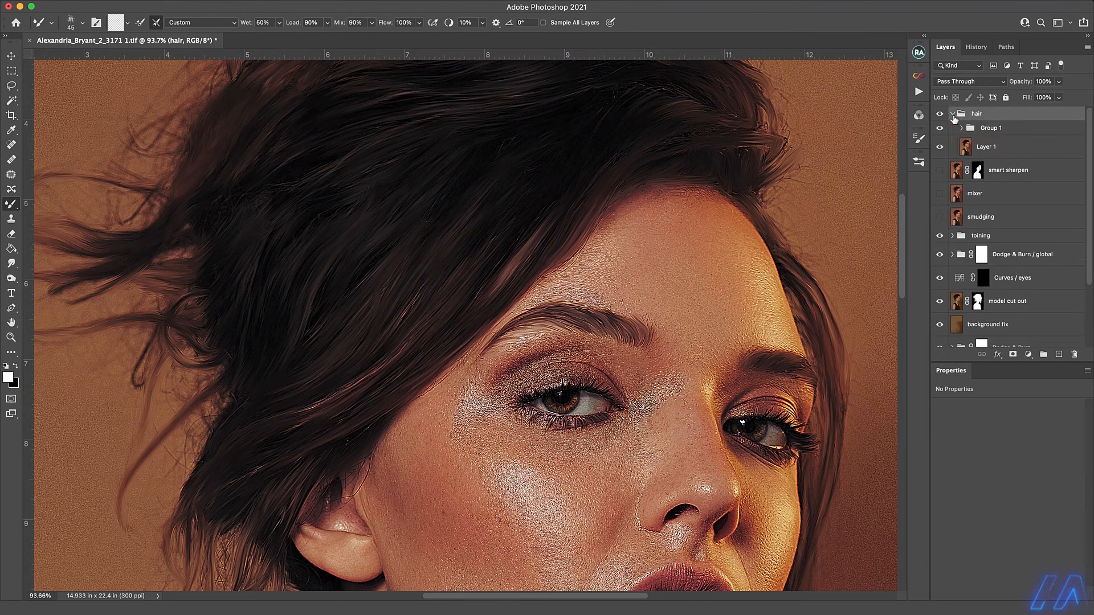
{"action": "left_click", "coordinate": [941, 115]}
{"action": "left_click", "coordinate": [978, 235]}
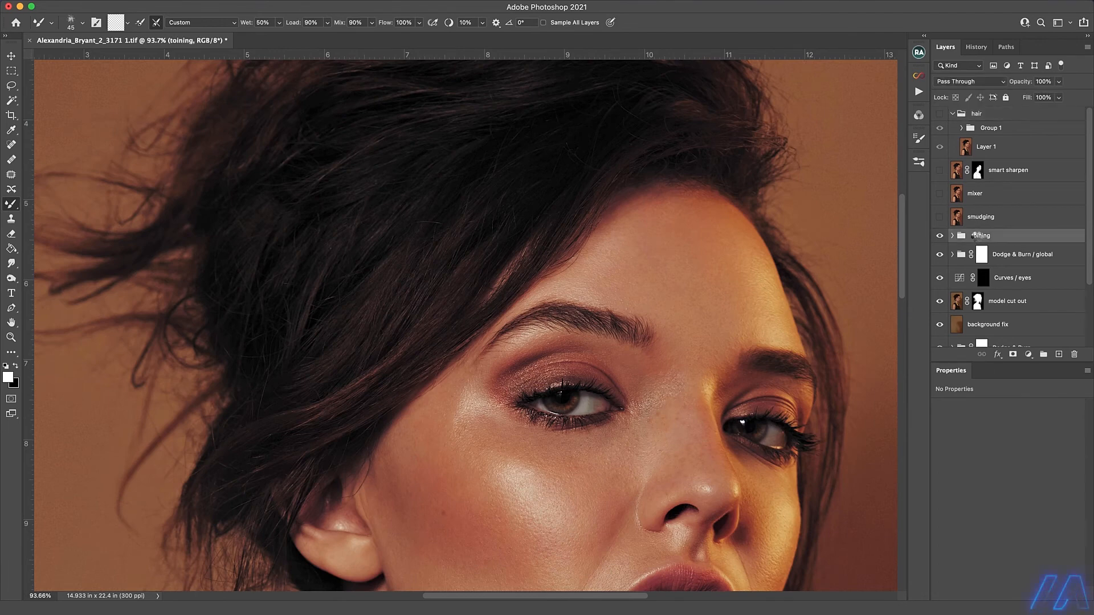
{"action": "key", "text": "ctrl+alt+shift+e"}
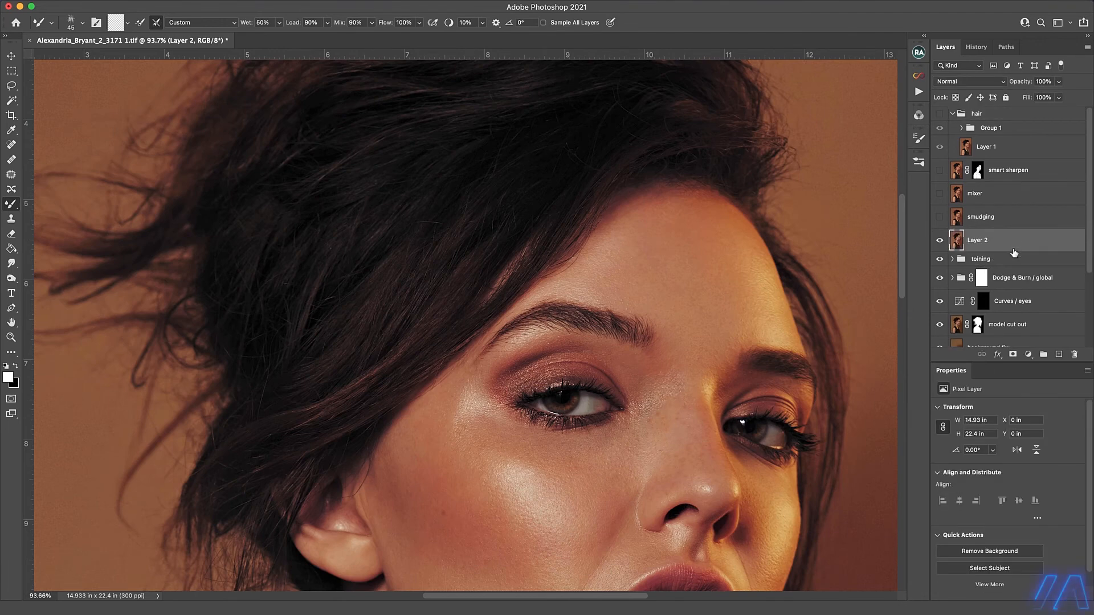
{"action": "left_click_drag", "start_coordinate": [1016, 247], "coordinate": [1060, 356]}
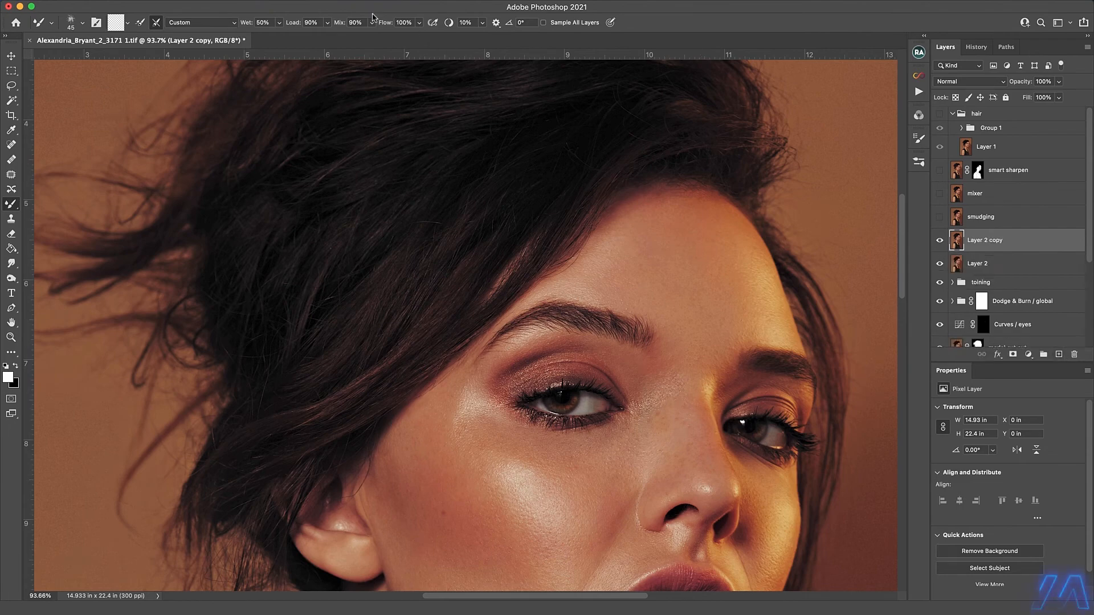
Apply a 1.5 px High Pass filter to Layer 2 copy, set its blend mode to Linear Light, and duplicate it.
{"action": "left_click", "coordinate": [279, 0]}
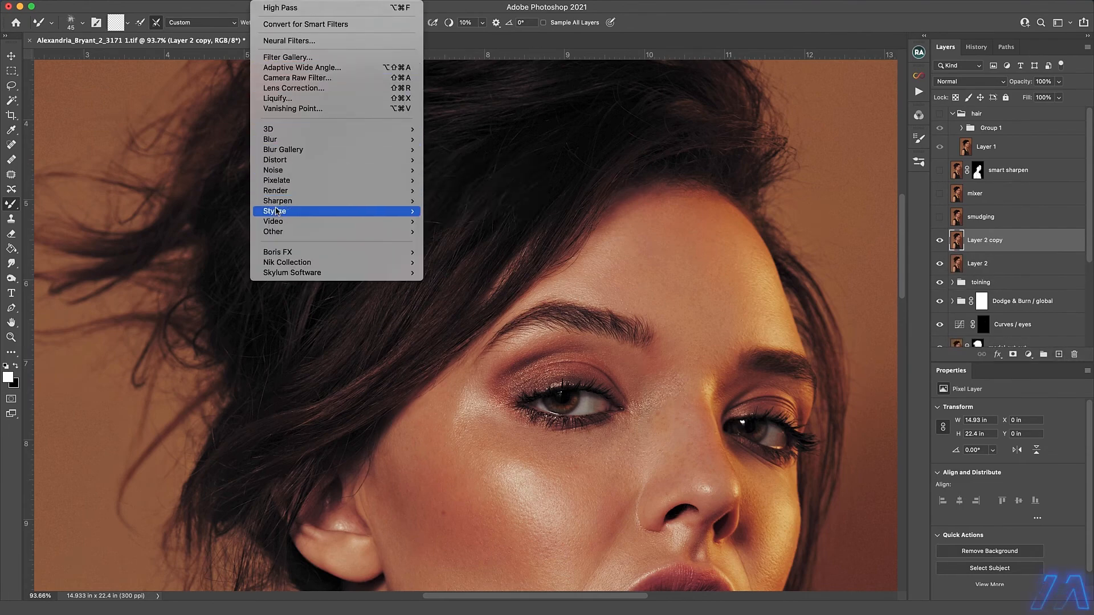
{"action": "mouse_move", "coordinate": [279, 236]}
{"action": "left_click", "coordinate": [454, 242]}
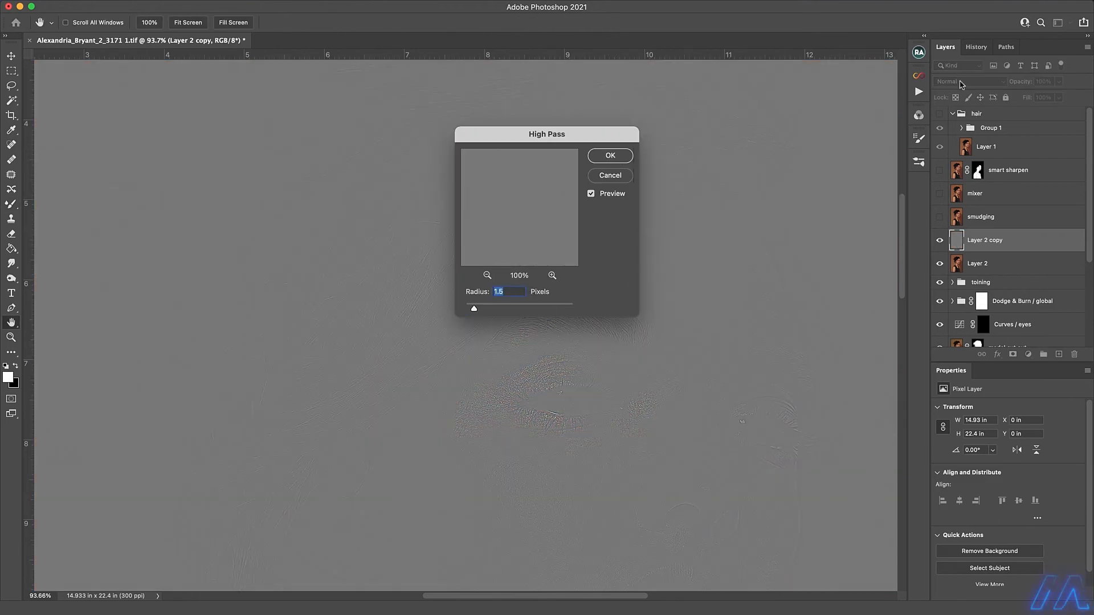
{"action": "key", "text": "Return"}
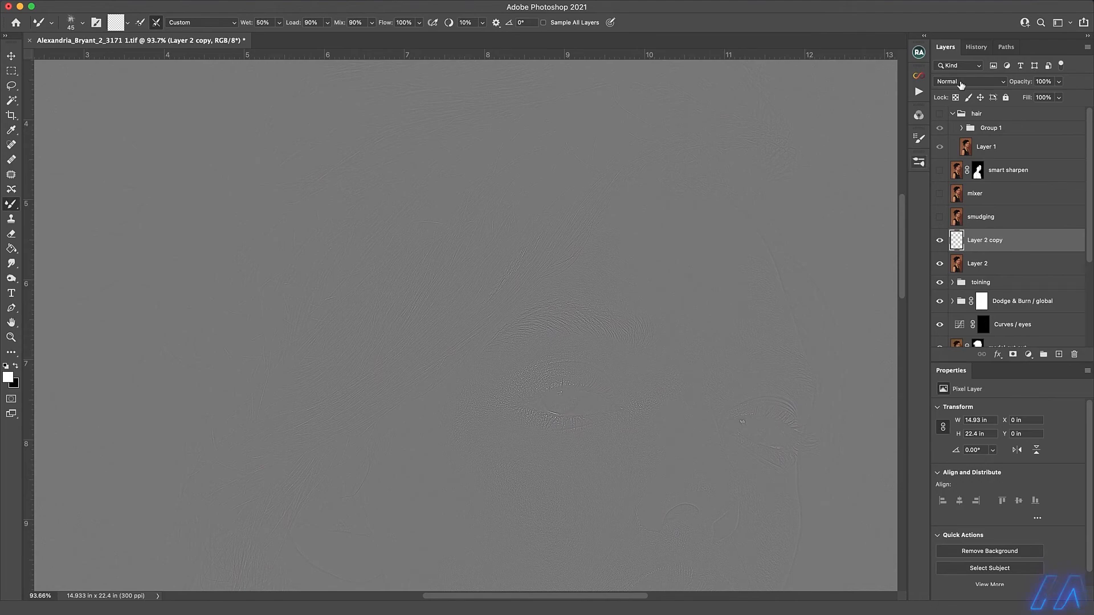
{"action": "left_click", "coordinate": [967, 83]}
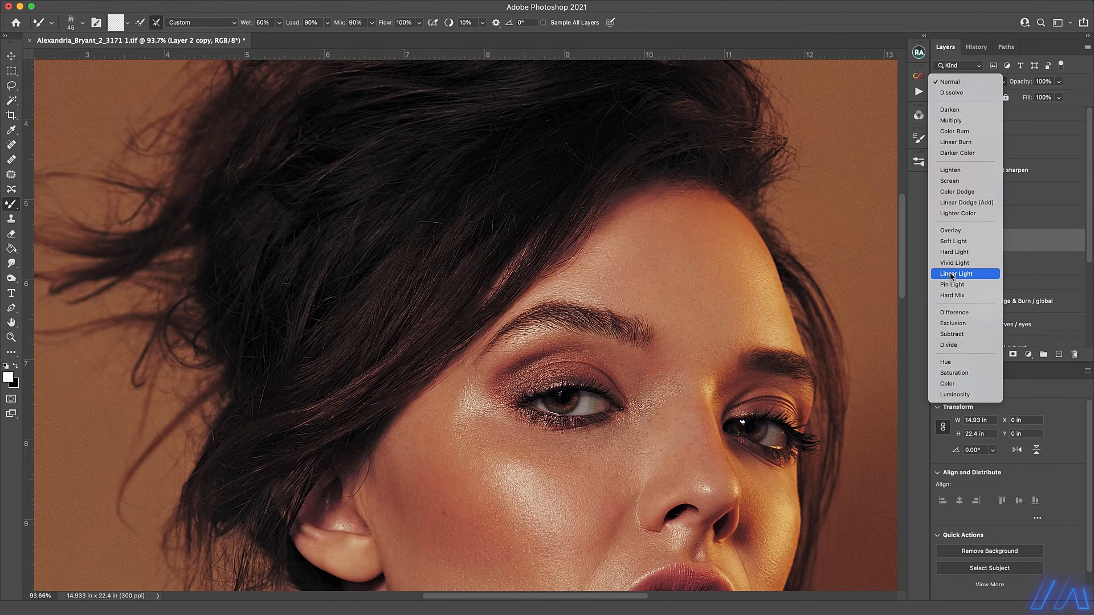
{"action": "left_click", "coordinate": [956, 274]}
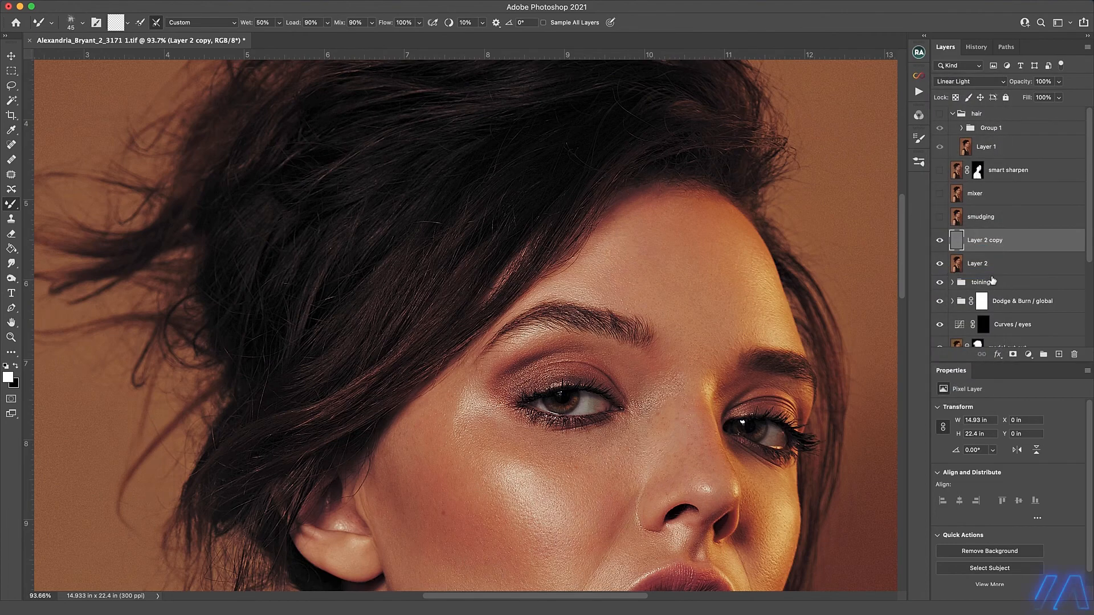
{"action": "key", "text": "super+j"}
{"action": "scroll", "coordinate": [1014, 239], "scroll_direction": "down", "scroll_amount": 1}
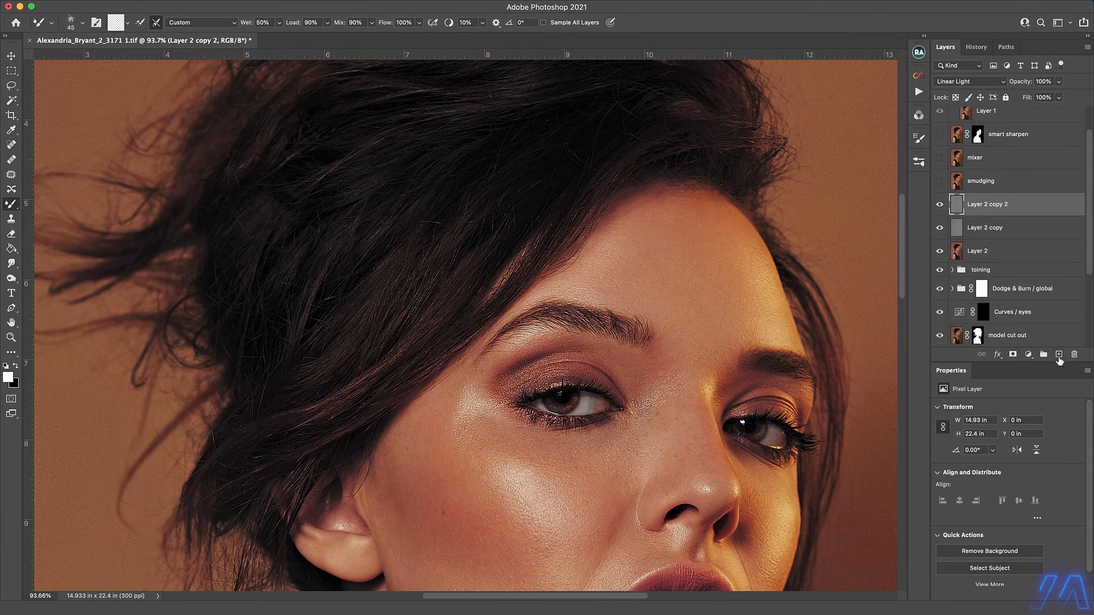
Erase the excess High Pass detail over the face on the upper copy, enlarging the Eraser to a soft 250 px brush.
{"action": "scroll", "coordinate": [727, 347], "scroll_direction": "down", "scroll_amount": 3}
{"action": "key", "text": "e"}
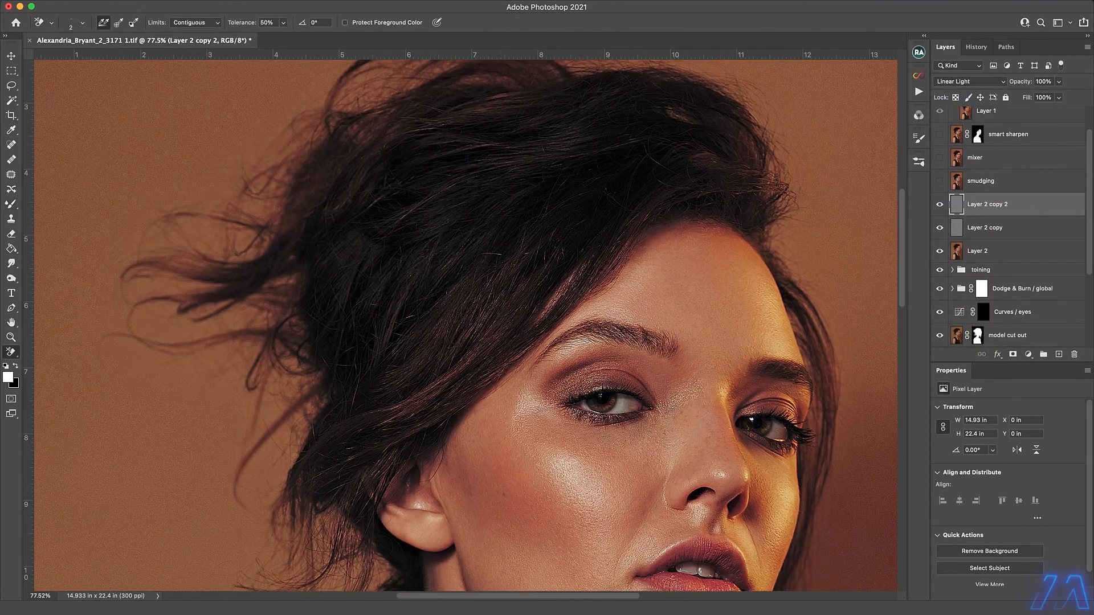
{"action": "key", "text": "shift+e"}
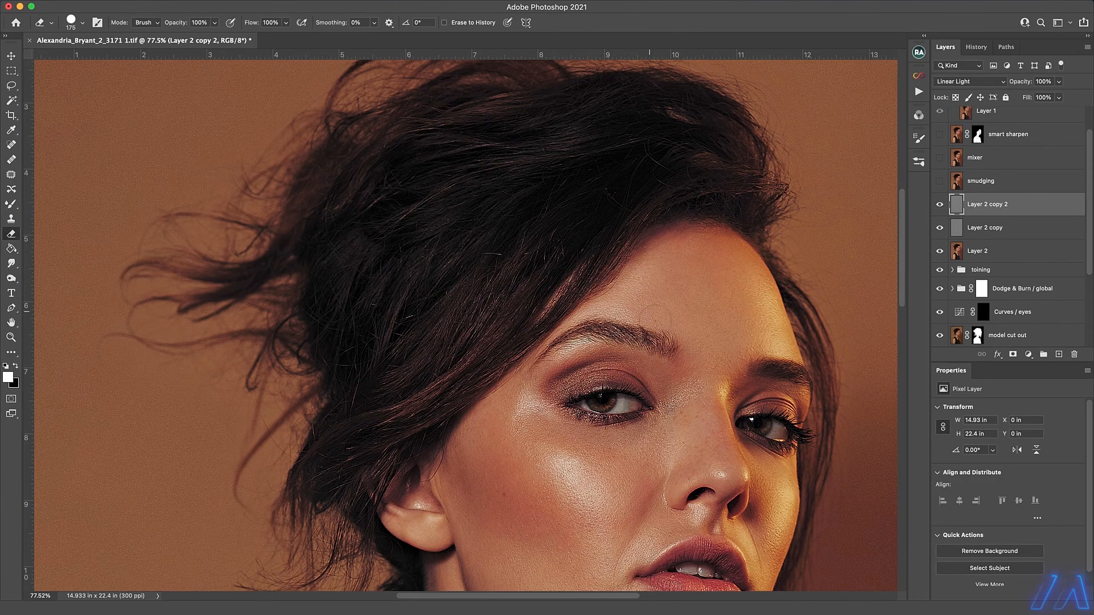
{"action": "left_click_drag", "start_coordinate": [646, 340], "coordinate": [617, 337]}
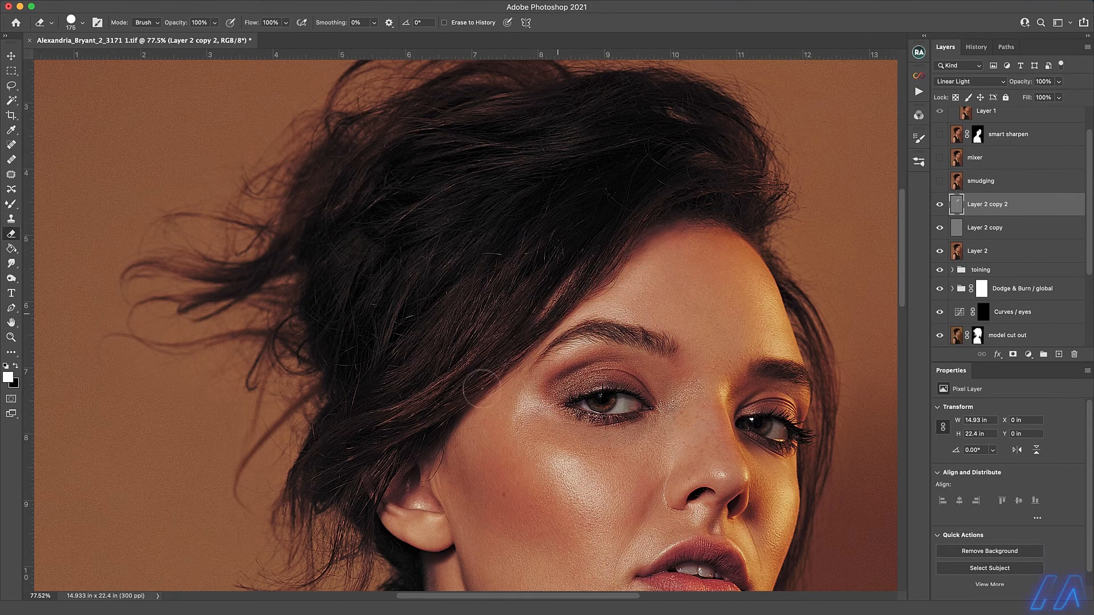
{"action": "key", "text": "bracketright"}
{"action": "key", "text": "bracketright"}
{"action": "left_click", "coordinate": [82, 22]}
{"action": "left_click_drag", "start_coordinate": [117, 83], "coordinate": [64, 84]}
{"action": "key", "text": "Return"}
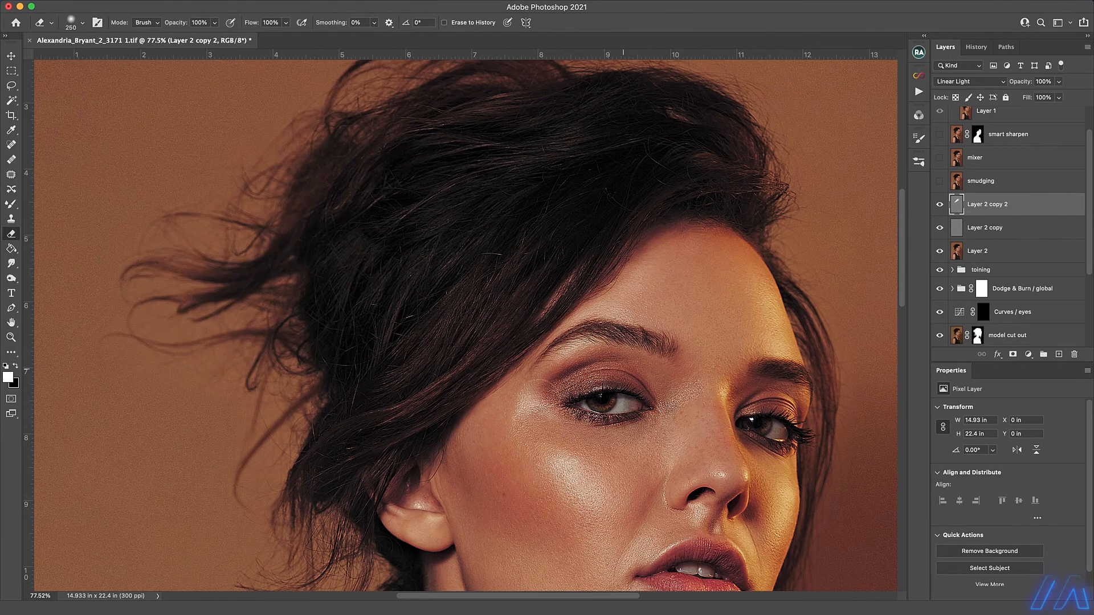
Toggle the visibility of the lower High Pass copy, select that layer, and set the Eraser opacity to 50%.
{"action": "left_click", "coordinate": [940, 230]}
{"action": "left_click", "coordinate": [949, 228]}
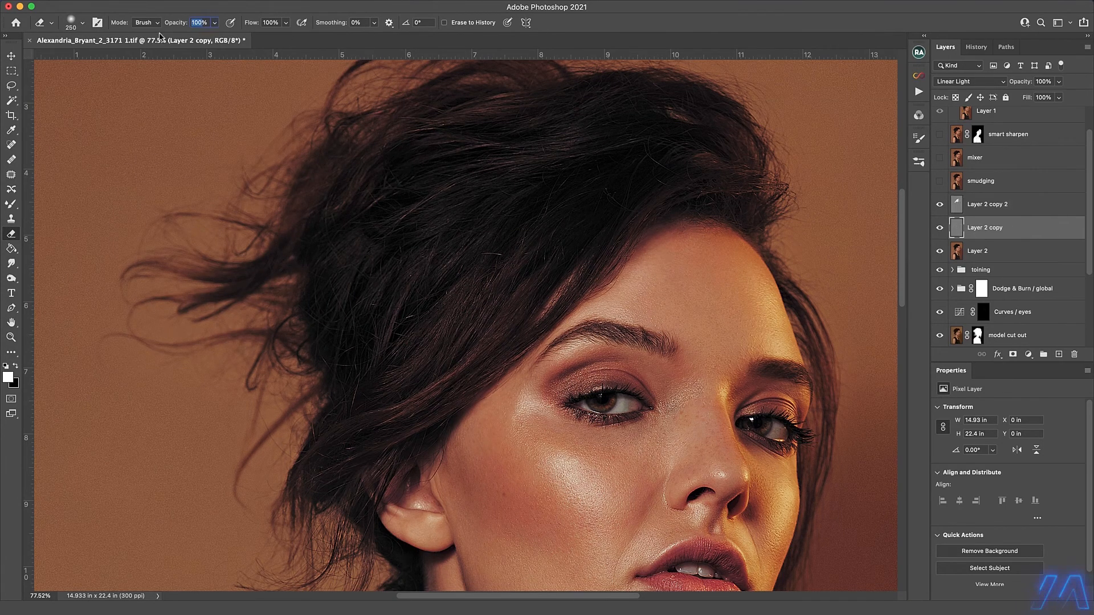
{"action": "type", "text": "50"}
{"action": "key", "text": "Return"}
Merge both High Pass copies with Layer 2 into a single layer.
{"action": "left_click", "coordinate": [998, 202]}
{"action": "left_click", "coordinate": [997, 254], "text": "shift"}
{"action": "key", "text": "super+e"}
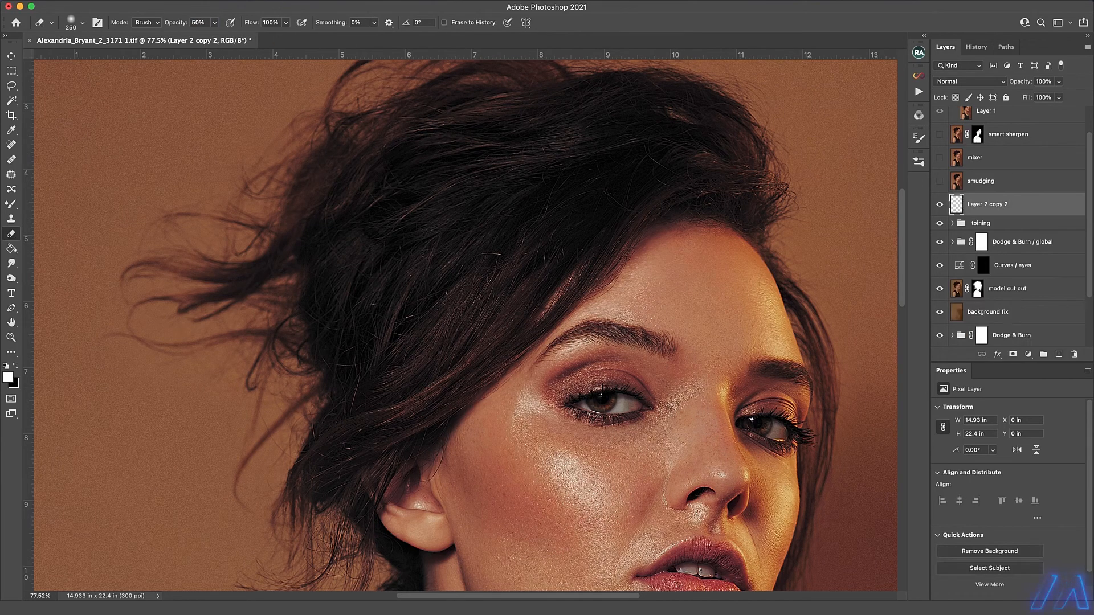
Apply Oil Paint to the merged layer with Stylization 8.0, Cleanliness 4.0, Scale 0.1, Bristle Detail 0.0 and Lighting off.
{"action": "left_click", "coordinate": [267, 0]}
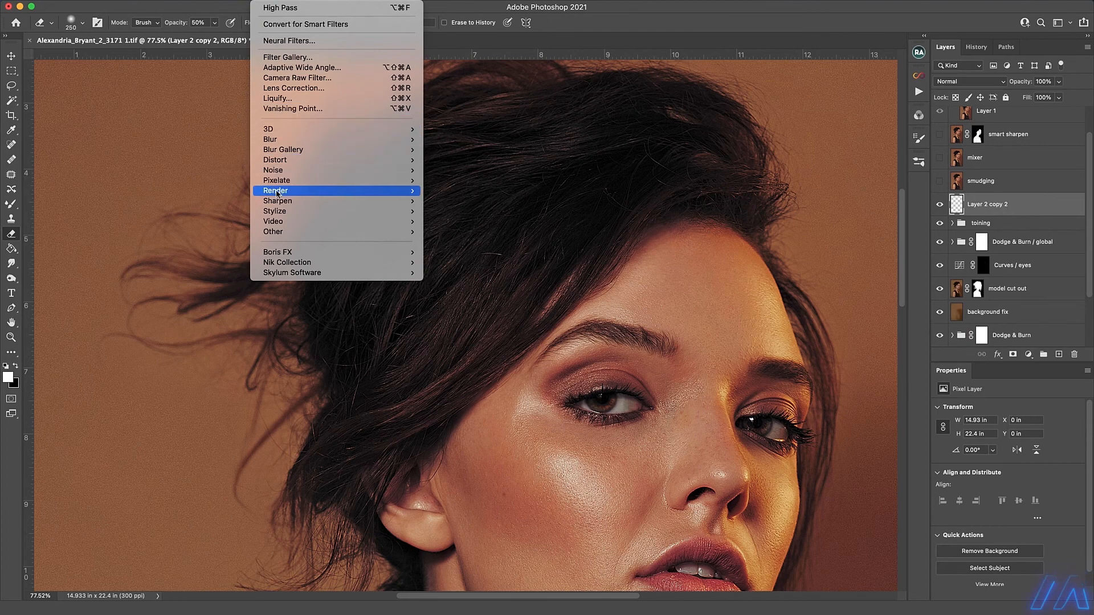
{"action": "mouse_move", "coordinate": [283, 193]}
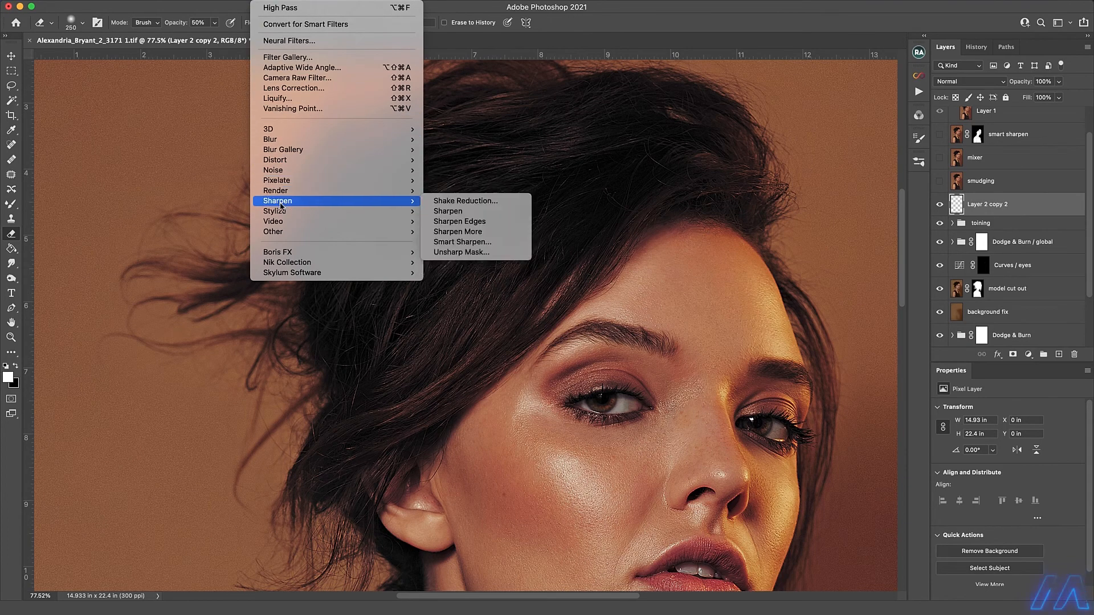
{"action": "mouse_move", "coordinate": [351, 212]}
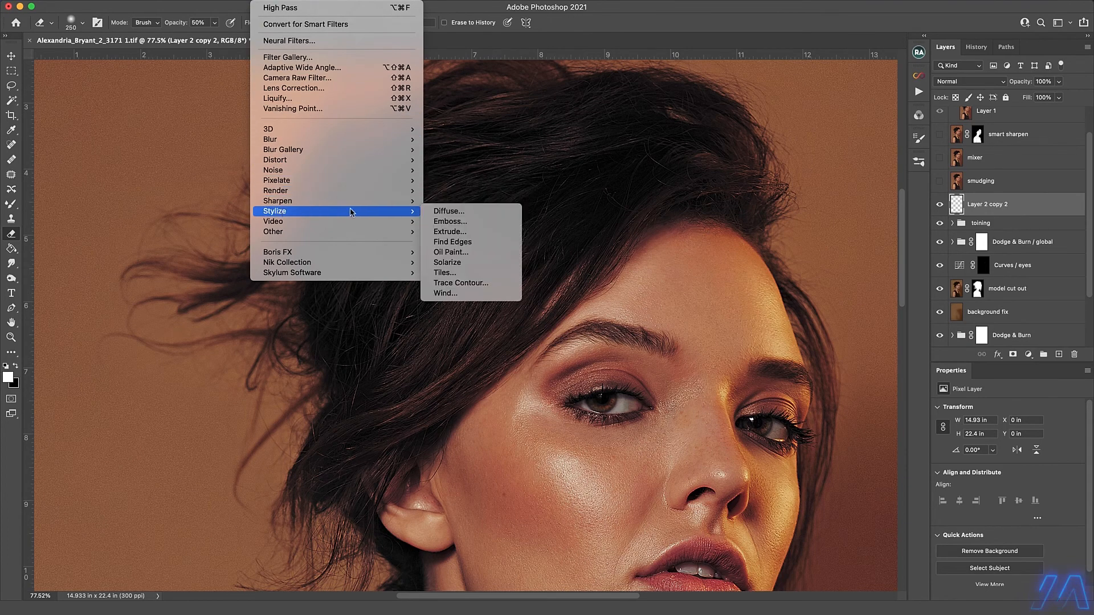
{"action": "left_click", "coordinate": [450, 252]}
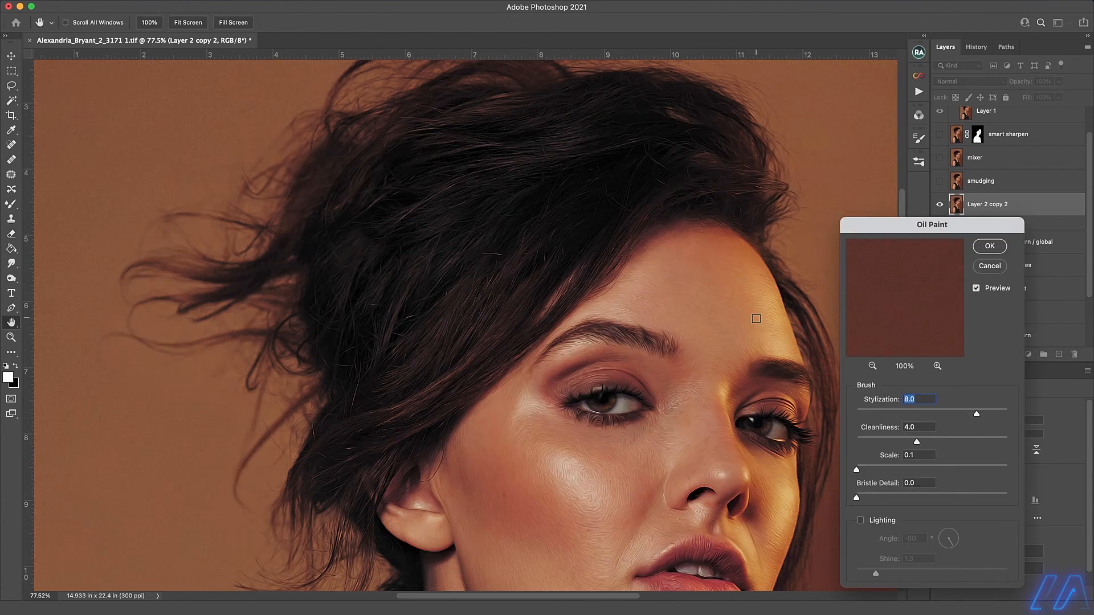
{"action": "left_click", "coordinate": [990, 246]}
Move the oil-painted layer to the top of the hair group, show the group, and set the layer's opacity to 50%.
{"action": "scroll", "coordinate": [1005, 147], "scroll_direction": "up", "scroll_amount": 3}
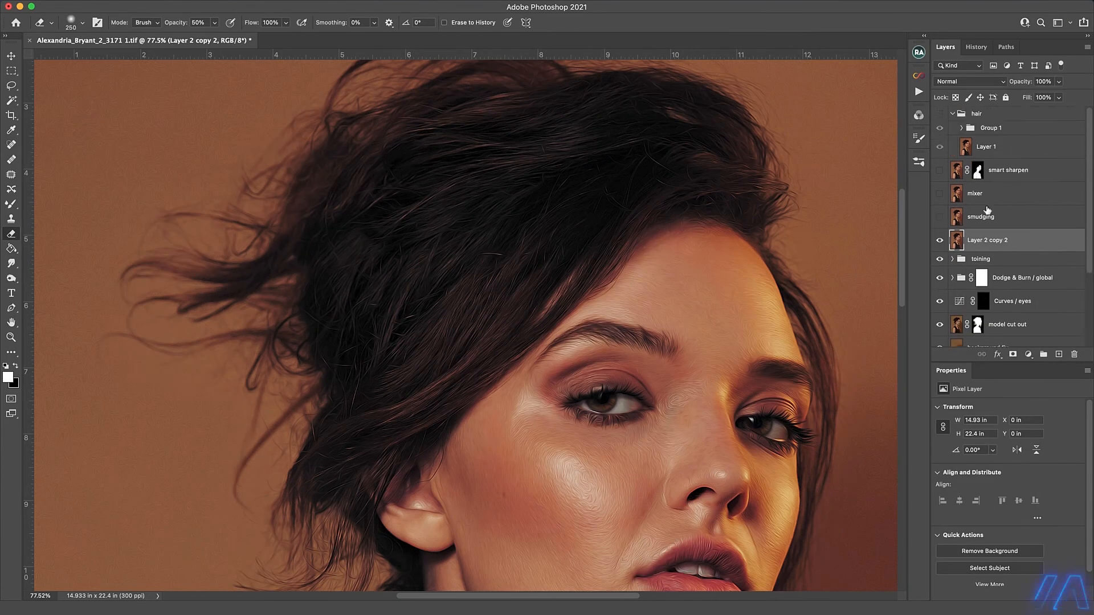
{"action": "left_click_drag", "start_coordinate": [1032, 244], "coordinate": [935, 116]}
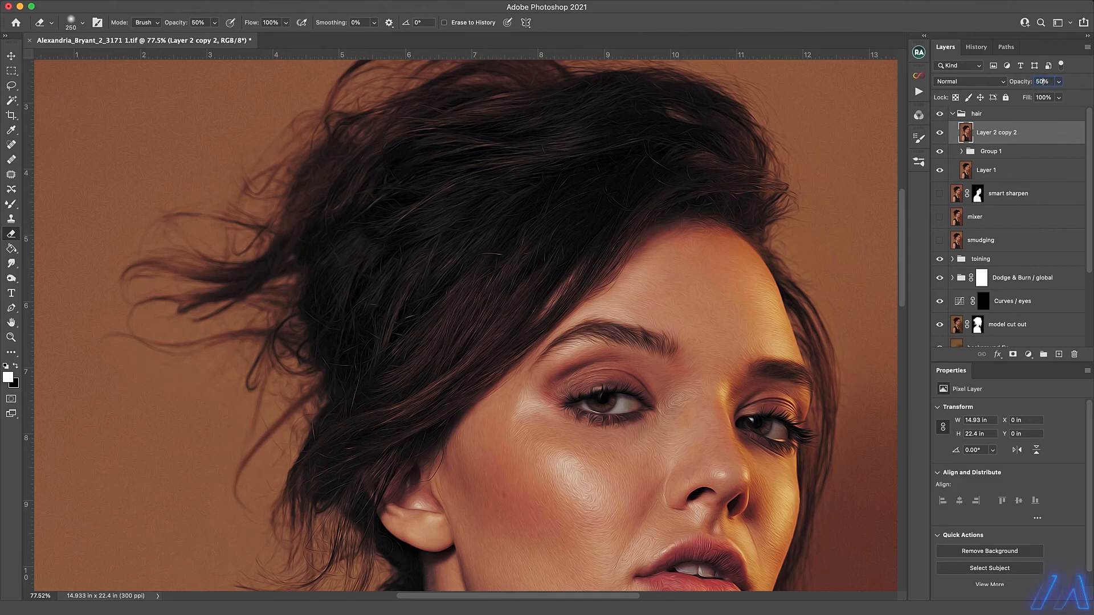
{"action": "key", "text": "Return"}
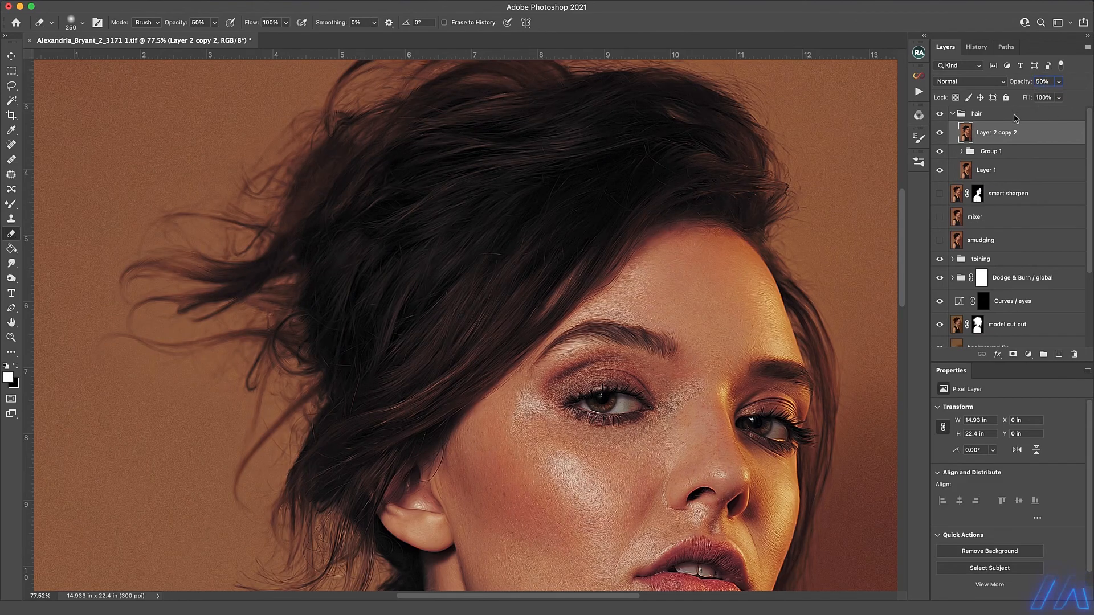
Collapse the hair group, add a layer mask to it, and invert the mask to black.
{"action": "left_click", "coordinate": [953, 114]}
{"action": "left_click", "coordinate": [1014, 355]}
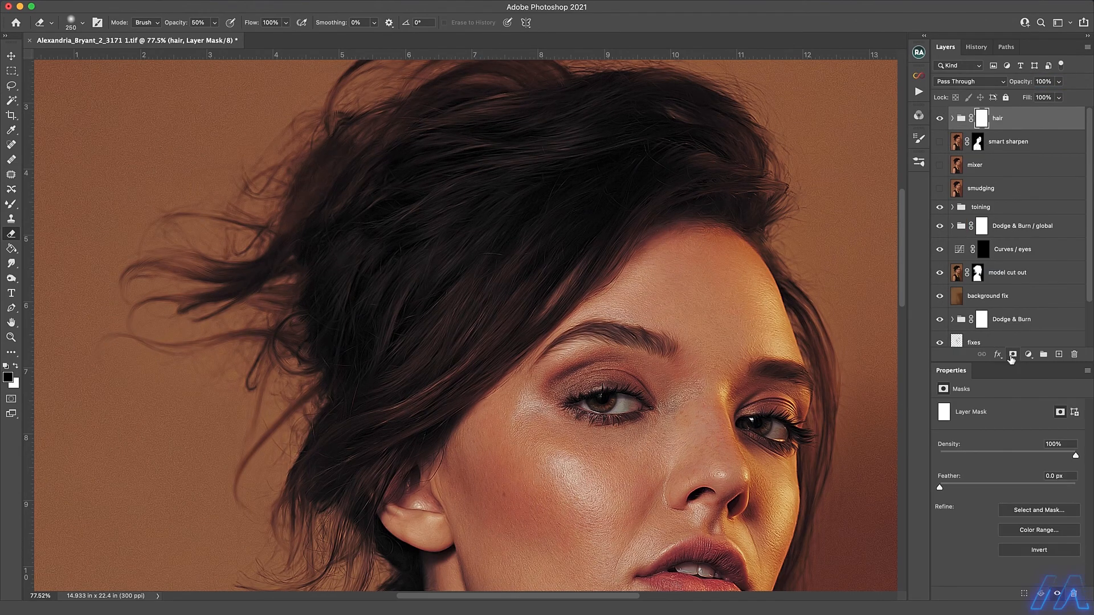
{"action": "key", "text": "ctrl+i"}
Paint white on the hair mask from the forehead hairline down to the ear with a soft 300 px brush at 100% flow.
{"action": "key", "text": "b"}
{"action": "key", "text": "x"}
{"action": "key", "text": "x"}
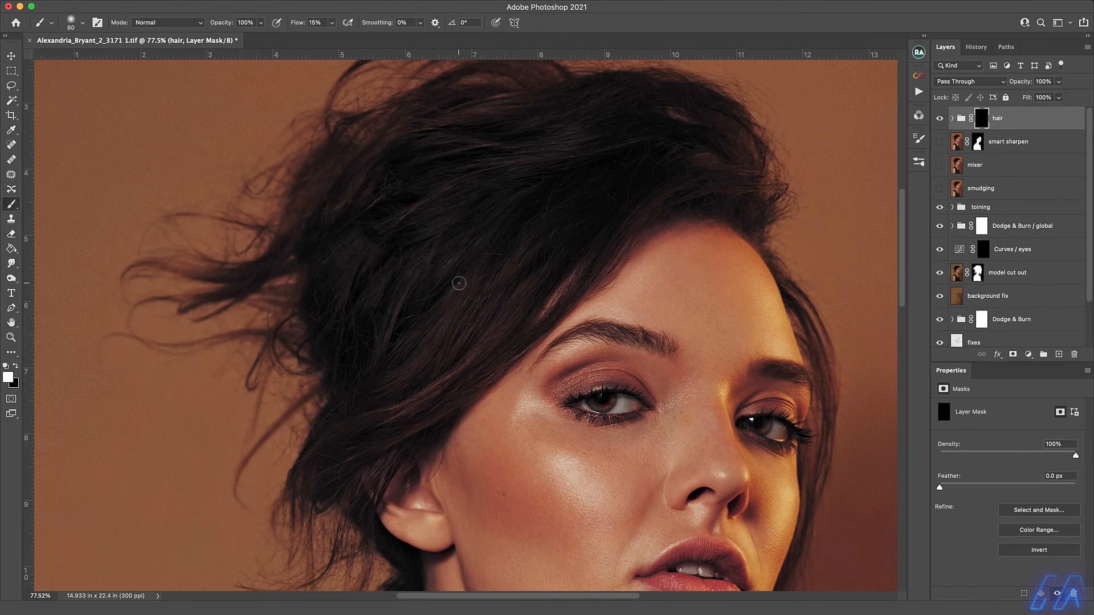
{"action": "key", "text": "bracketright"}
{"action": "key", "text": "bracketright"}
{"action": "key", "text": "bracketright"}
{"action": "key", "text": "bracketright"}
{"action": "left_click_drag", "start_coordinate": [332, 23], "coordinate": [434, 33]}
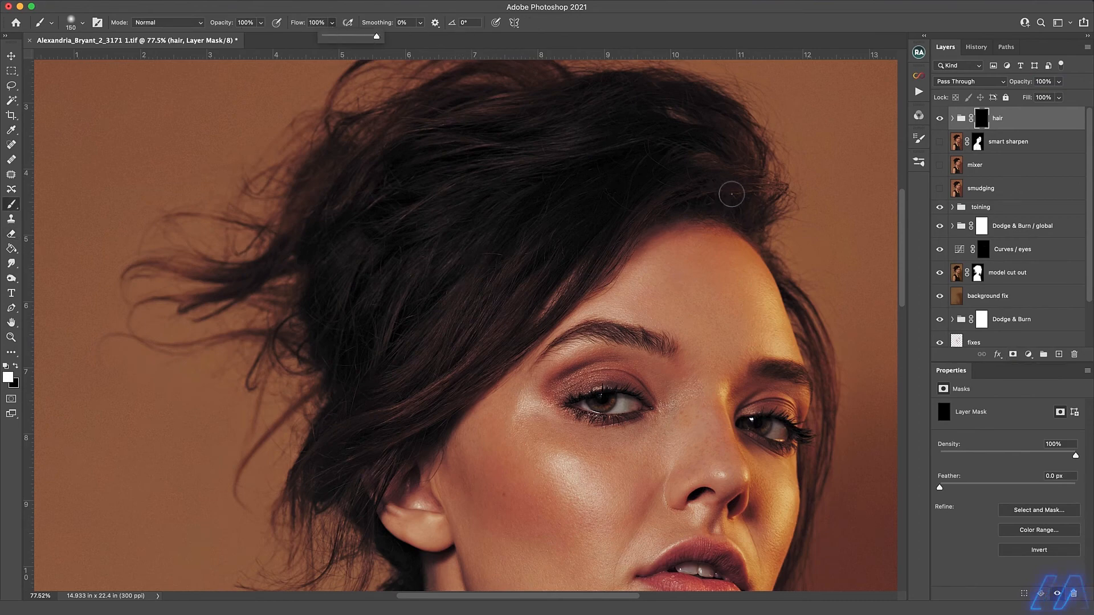
{"action": "key", "text": "bracketright"}
{"action": "key", "text": "bracketright"}
{"action": "key", "text": "bracketright"}
{"action": "key", "text": "bracketright"}
{"action": "mouse_move", "coordinate": [758, 211]}
{"action": "left_mouse_down"}
{"action": "mouse_move", "coordinate": [667, 179]}
{"action": "mouse_move", "coordinate": [544, 301]}
{"action": "mouse_move", "coordinate": [308, 481]}
{"action": "left_mouse_up"}
{"action": "left_click_drag", "start_coordinate": [376, 410], "coordinate": [435, 202]}
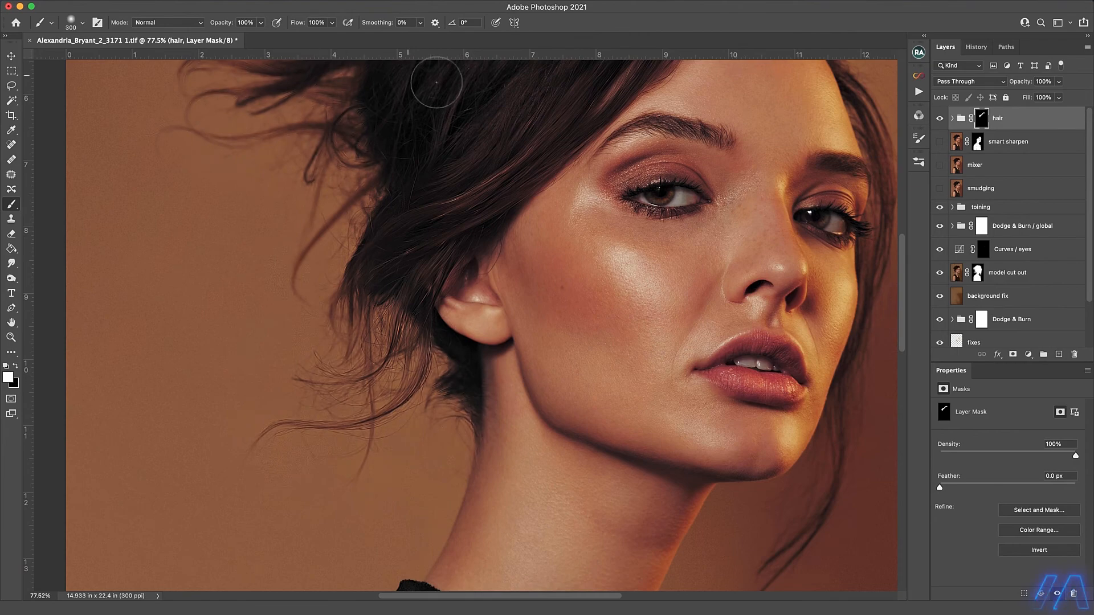
Paint the back and crown of the hair into the mask, and show the smart sharpen, mixer and smudging layers.
{"action": "left_click_drag", "start_coordinate": [483, 114], "coordinate": [519, 336]}
{"action": "left_click_drag", "start_coordinate": [577, 139], "coordinate": [530, 244]}
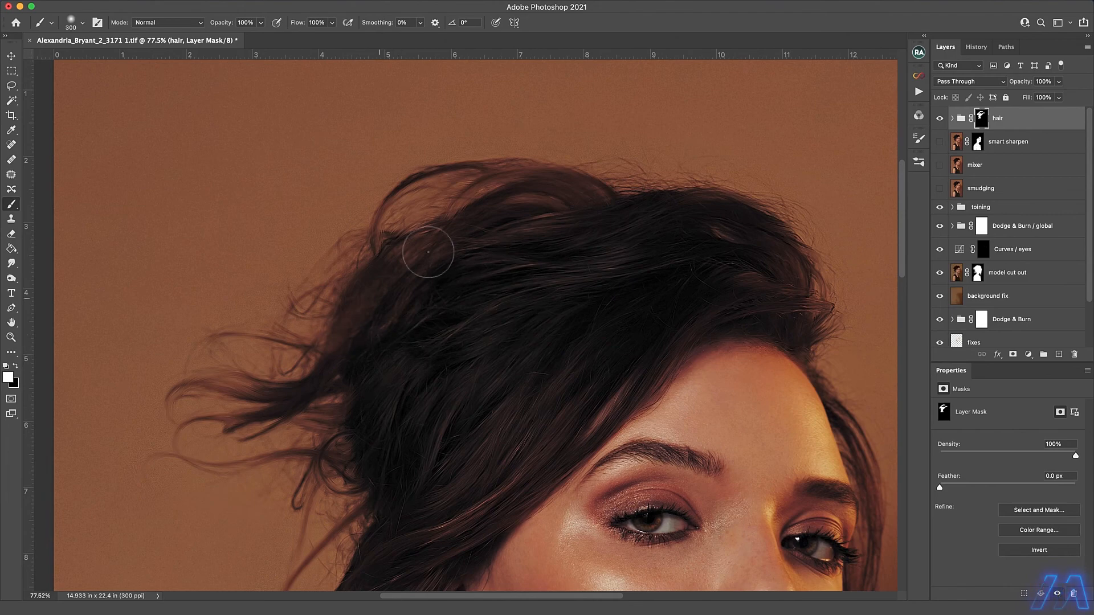
{"action": "left_click_drag", "start_coordinate": [766, 385], "coordinate": [486, 212]}
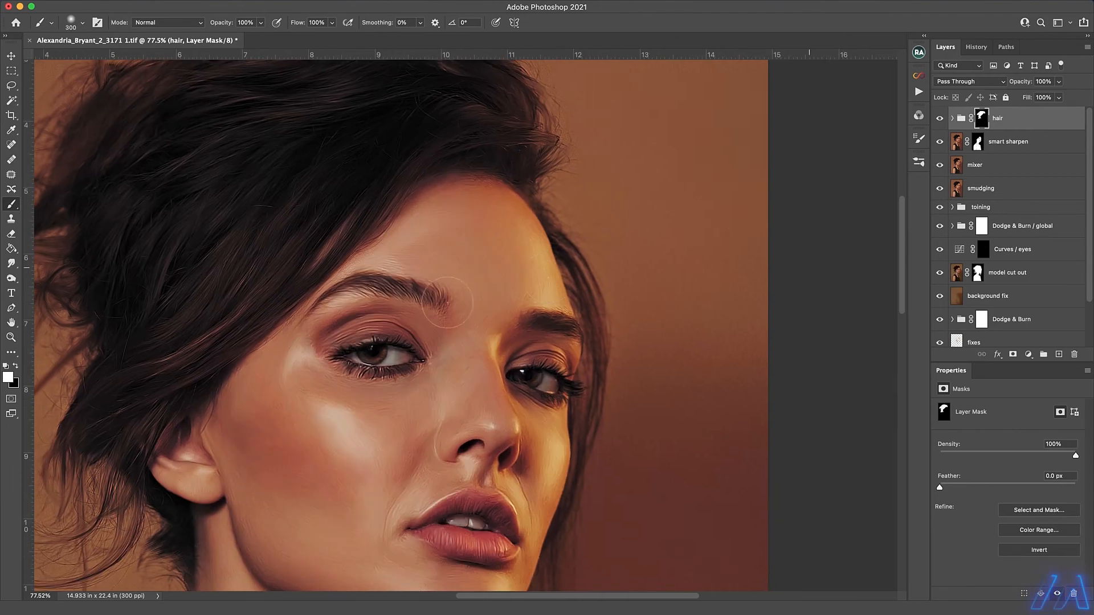
Paint the eyebrows and eyelashes into the hair mask with the brush reduced to 90 px.
{"action": "key", "text": "["}
{"action": "key", "text": "["}
{"action": "key", "text": "["}
{"action": "scroll", "coordinate": [579, 489], "scroll_direction": "down", "scroll_amount": 5}
{"action": "key", "text": "bracketleft"}
{"action": "key", "text": "bracketleft"}
{"action": "key", "text": "bracketleft"}
{"action": "key", "text": "bracketleft"}
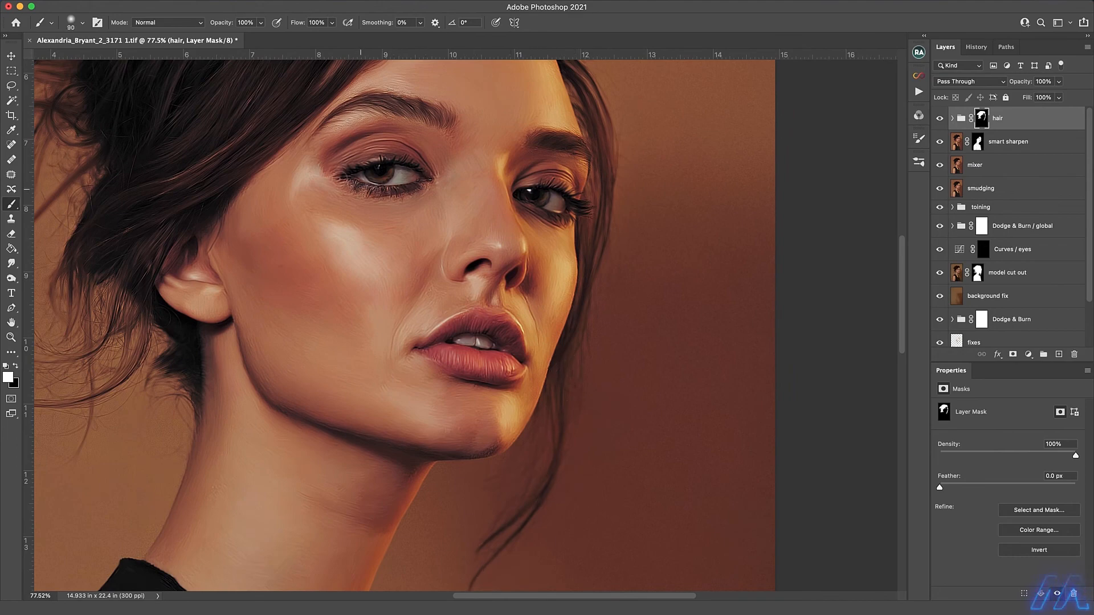
Paint black on the hair mask over the skin around the nearer eyebrow with a 60 px brush at 31% flow.
{"action": "scroll", "coordinate": [405, 171], "scroll_direction": "up", "scroll_amount": 2}
{"action": "key", "text": "x"}
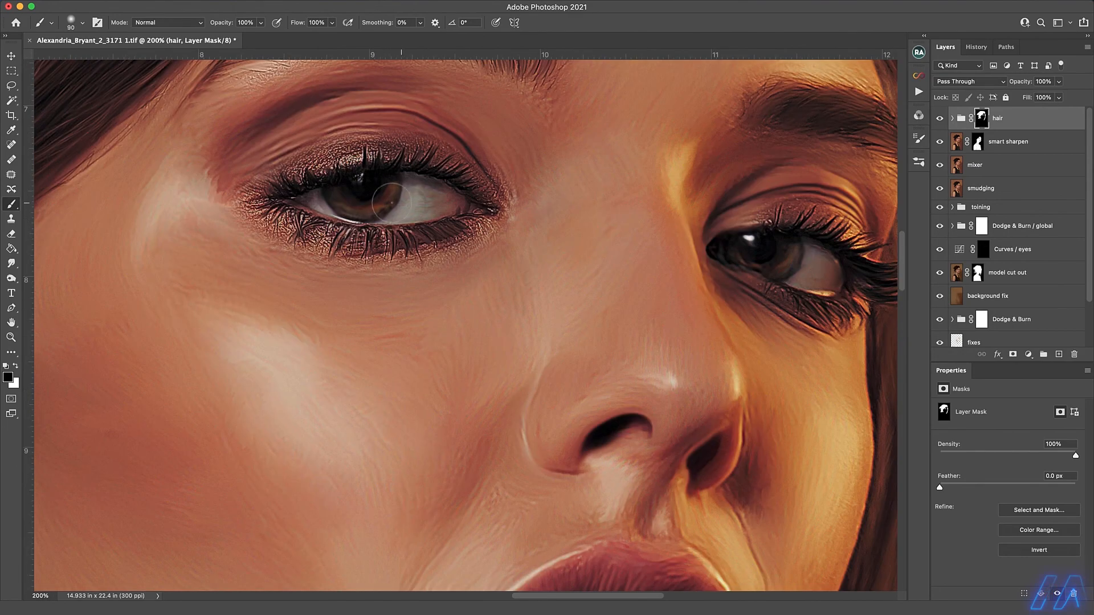
{"action": "key", "text": "bracketleft"}
{"action": "key", "text": "bracketleft"}
{"action": "key", "text": "bracketleft"}
{"action": "key", "text": "bracketleft"}
{"action": "key", "text": "bracketleft"}
{"action": "scroll", "coordinate": [320, 142], "scroll_direction": "up", "scroll_amount": 3}
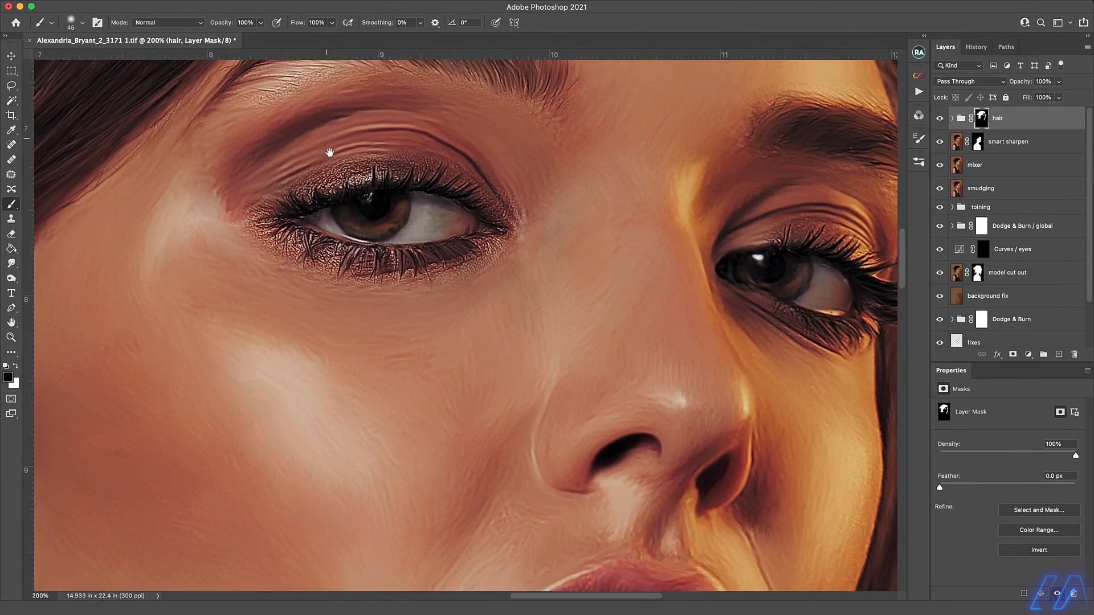
{"action": "left_click", "coordinate": [331, 22]}
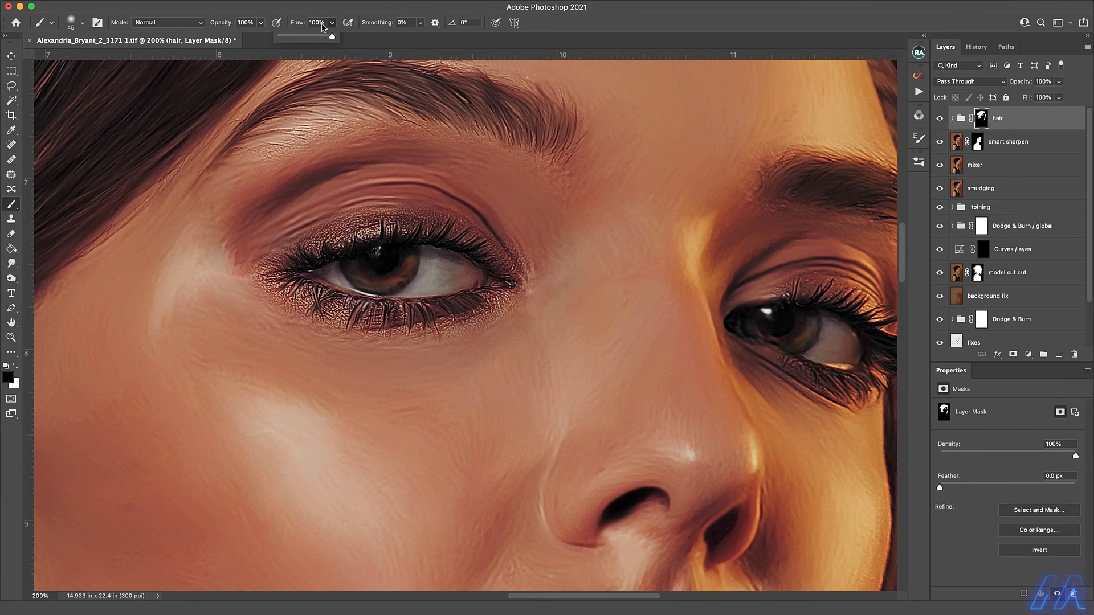
{"action": "left_click", "coordinate": [294, 36]}
{"action": "left_click", "coordinate": [341, 88]}
{"action": "key", "text": "bracketright"}
{"action": "key", "text": "bracketright"}
{"action": "scroll", "coordinate": [574, 177], "scroll_direction": "up", "scroll_amount": 4}
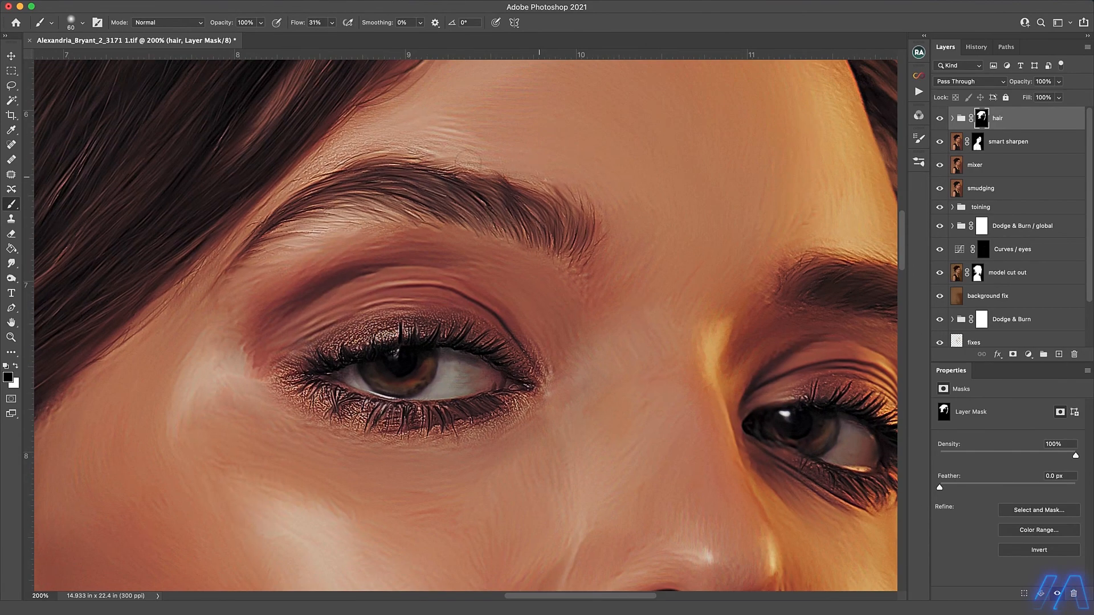
Mask out the harsh skin texture around the eyelashes with black, reducing the brush to 15 px for the lower lash line.
{"action": "key", "text": "bracketleft"}
{"action": "key", "text": "bracketleft"}
{"action": "key", "text": "bracketleft"}
{"action": "scroll", "coordinate": [664, 351], "scroll_direction": "right", "scroll_amount": 5}
{"action": "scroll", "coordinate": [664, 350], "scroll_direction": "down", "scroll_amount": 2}
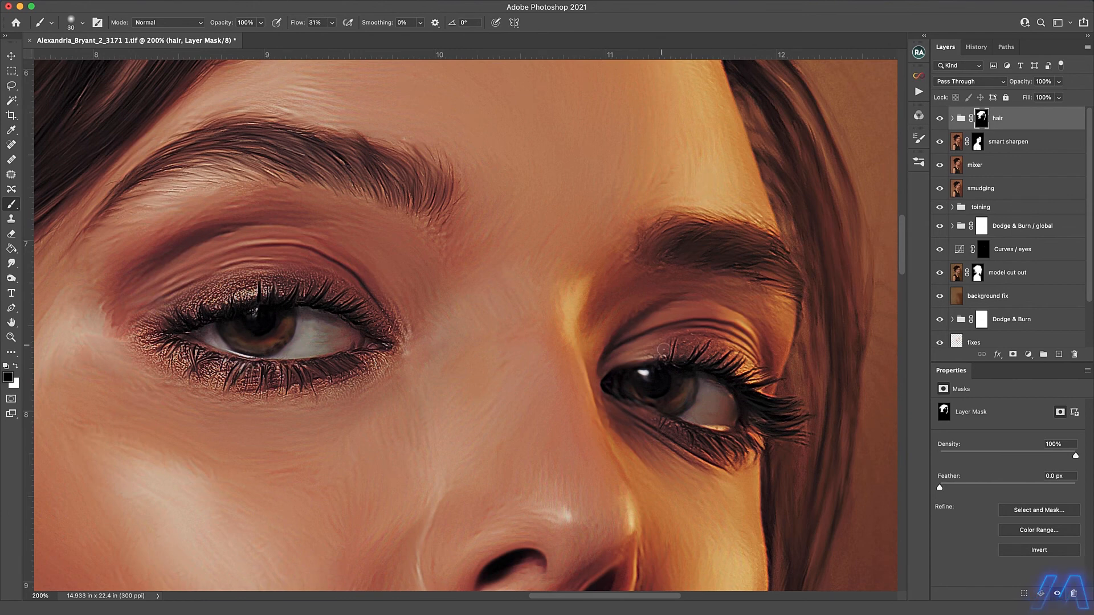
{"action": "key", "text": "bracketleft"}
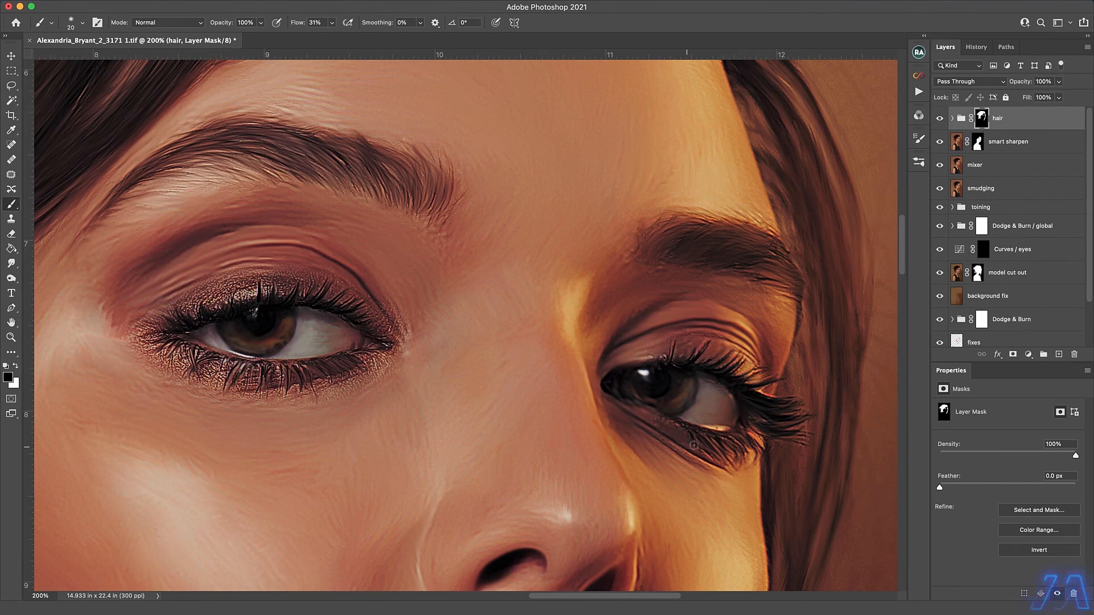
{"action": "key", "text": "bracketright"}
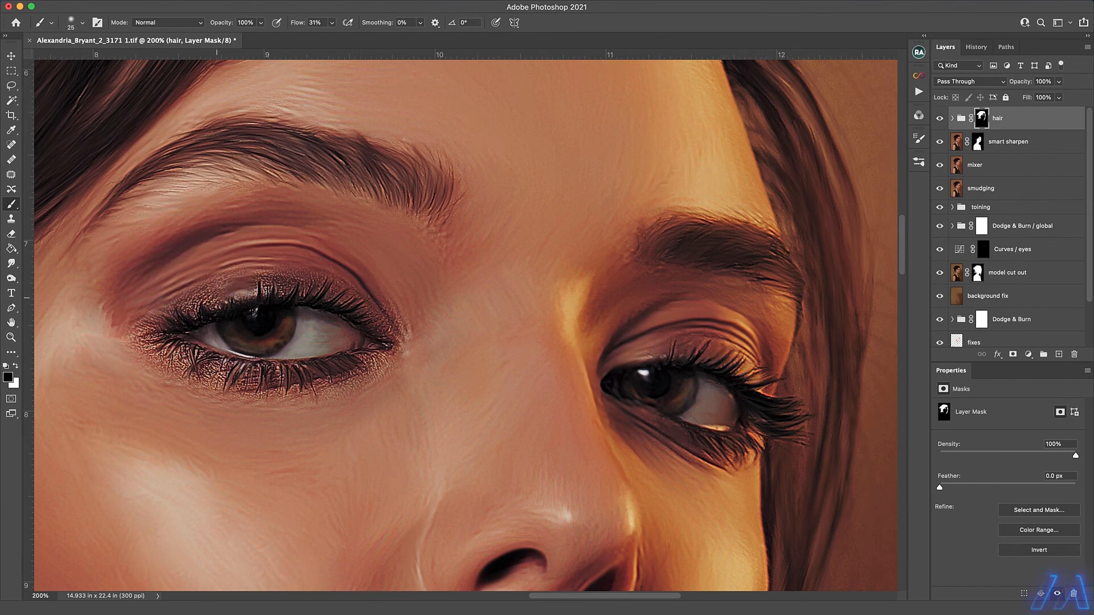
{"action": "left_click_drag", "start_coordinate": [163, 317], "coordinate": [152, 342]}
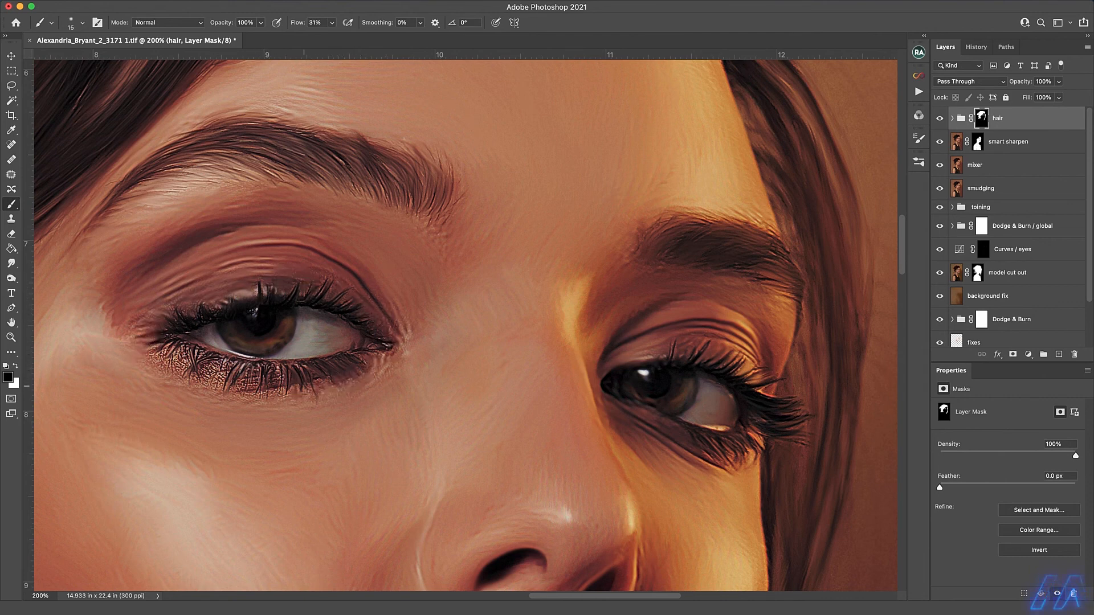
{"action": "mouse_move", "coordinate": [311, 391]}
{"action": "left_mouse_down"}
{"action": "mouse_move", "coordinate": [262, 393]}
{"action": "mouse_move", "coordinate": [237, 370]}
{"action": "mouse_move", "coordinate": [171, 356]}
{"action": "left_mouse_up"}
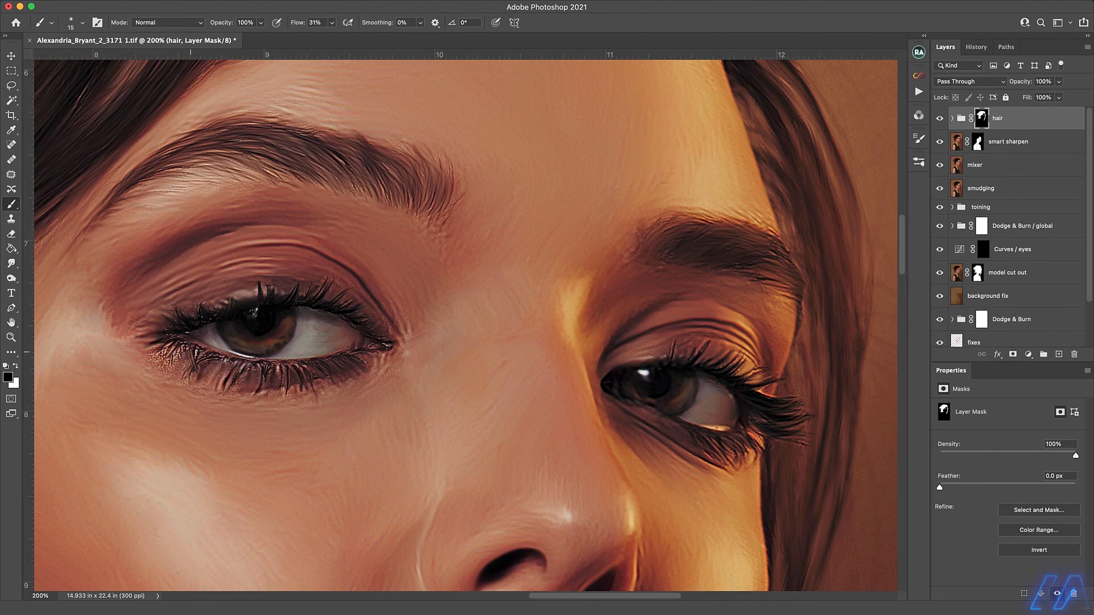
Mask out the remaining harsh texture around the nearer eye on the hair mask, painting black with a 40 px brush at 15% flow.
{"action": "key", "text": "shift+1"}
{"action": "key", "text": "shift+5"}
{"action": "key", "text": "bracketright"}
{"action": "key", "text": "bracketright"}
{"action": "key", "text": "bracketleft"}
{"action": "key", "text": "bracketleft"}
{"action": "key", "text": "x"}
{"action": "key", "text": "x"}
{"action": "left_click_drag", "start_coordinate": [258, 299], "coordinate": [242, 294]}
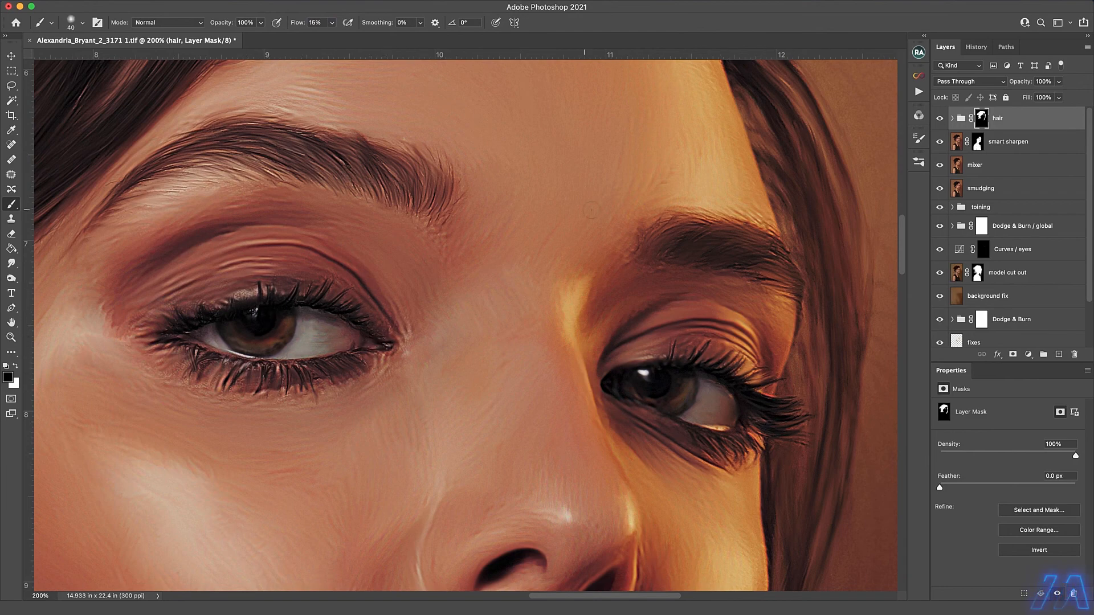
Group the smart sharpen, mixer and smudging layers and name the group painting.
{"action": "key", "text": "super+0"}
{"action": "left_click", "coordinate": [980, 188]}
{"action": "left_click", "coordinate": [983, 141], "text": "shift"}
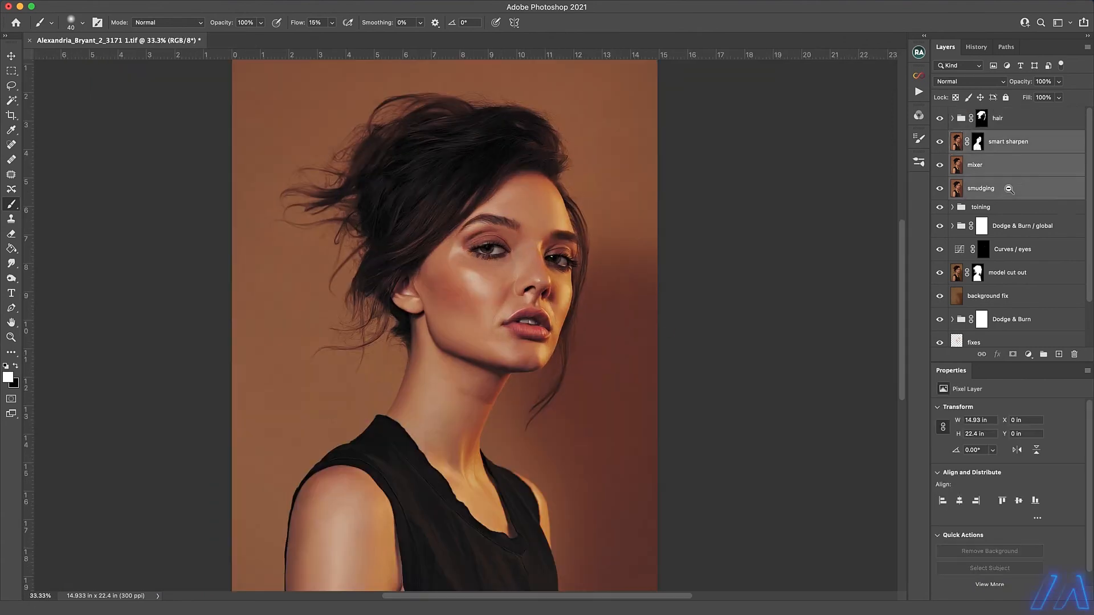
{"action": "key", "text": "super+g"}
{"action": "type", "text": "painting"}
{"action": "key", "text": "Return"}
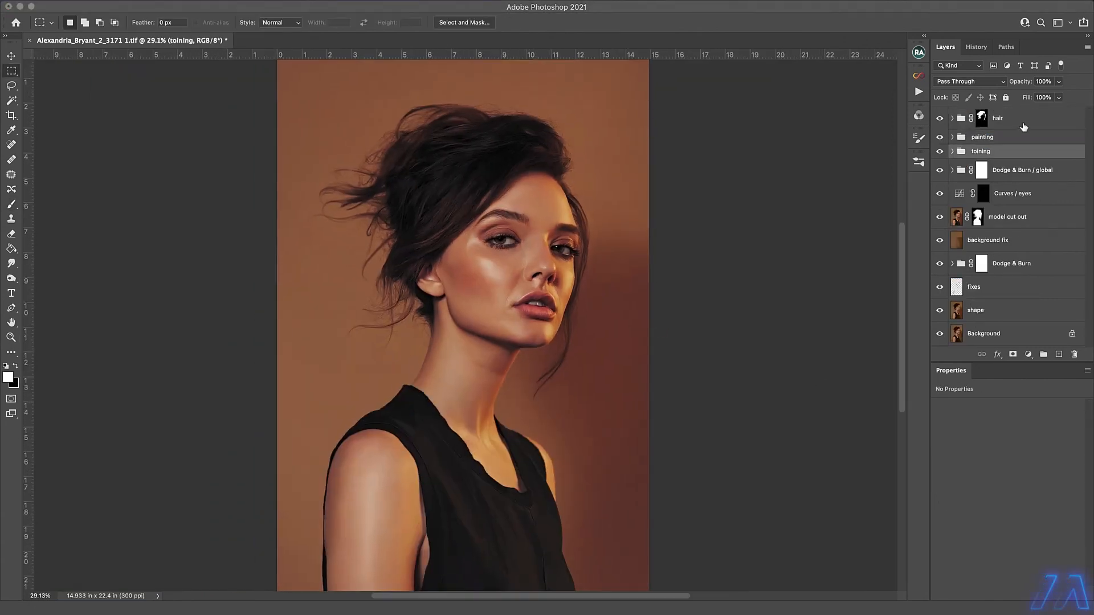
Run the DB Curves action above the hair group and delete the Visual Aid group it adds.
{"action": "left_click", "coordinate": [1024, 125]}
{"action": "left_click", "coordinate": [919, 92]}
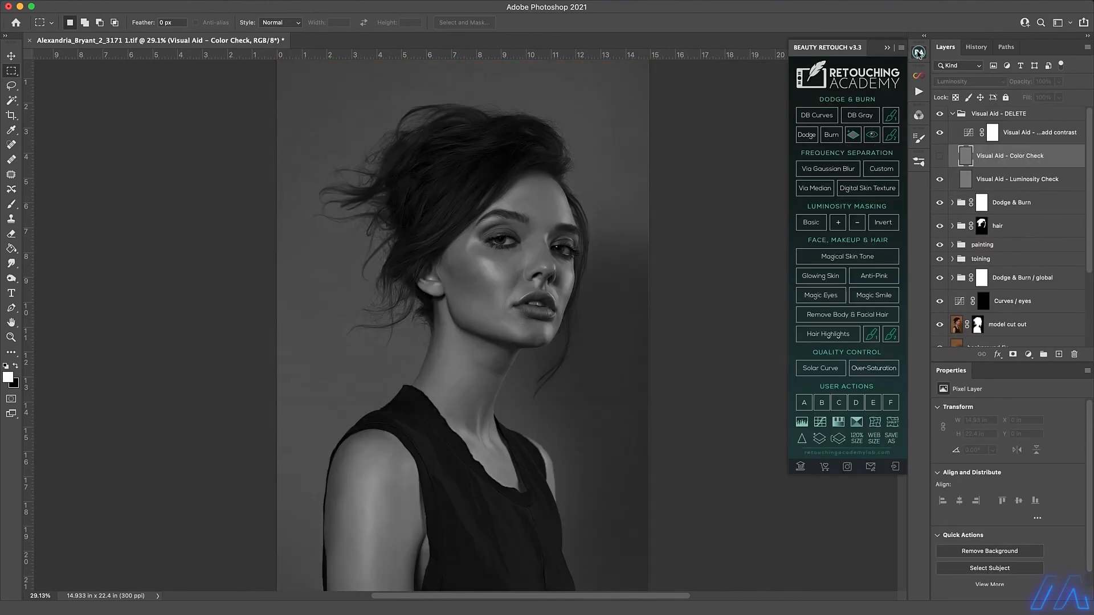
{"action": "left_click", "coordinate": [919, 53]}
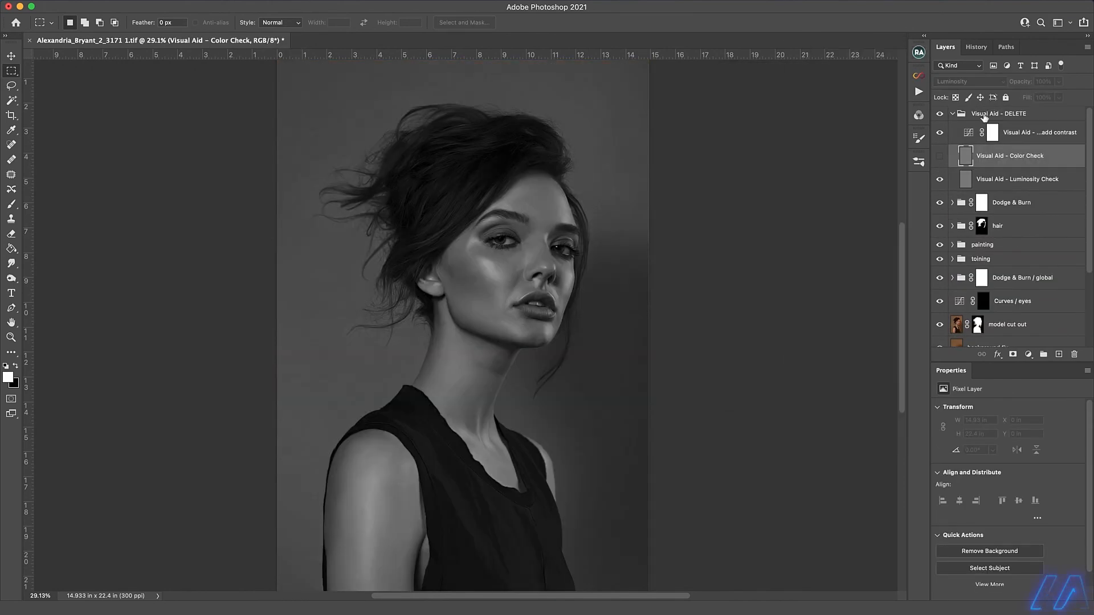
{"action": "left_click", "coordinate": [989, 144]}
{"action": "scroll", "coordinate": [584, 243], "scroll_direction": "up", "scroll_amount": 5}
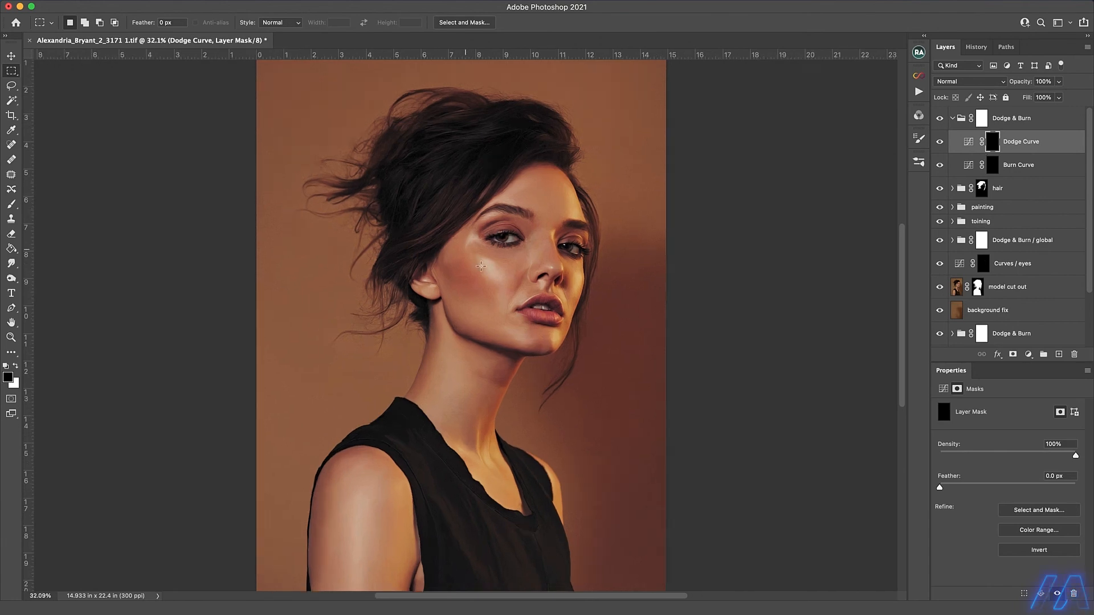
Dodge the forehead and the far side of the cheek on the Dodge Curve mask with a white brush at 5% flow.
{"action": "key", "text": "x"}
{"action": "key", "text": "b"}
{"action": "left_click_drag", "start_coordinate": [319, 25], "coordinate": [274, 21]}
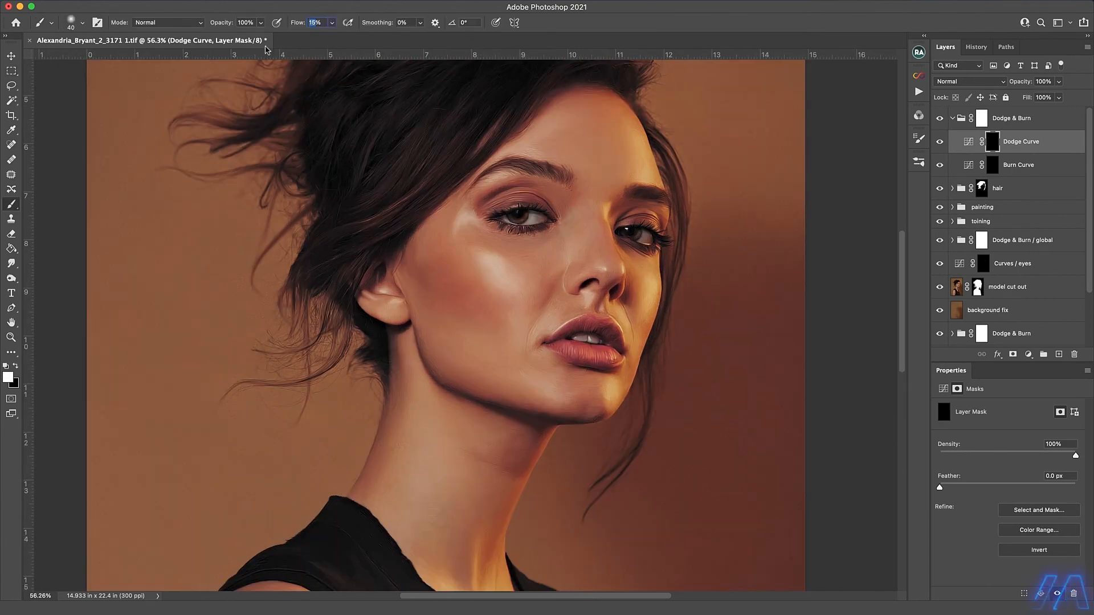
{"action": "type", "text": "5"}
{"action": "key", "text": "Return"}
{"action": "key", "text": "bracketright"}
{"action": "left_click_drag", "start_coordinate": [648, 178], "coordinate": [639, 134]}
{"action": "left_click_drag", "start_coordinate": [652, 274], "coordinate": [651, 306]}
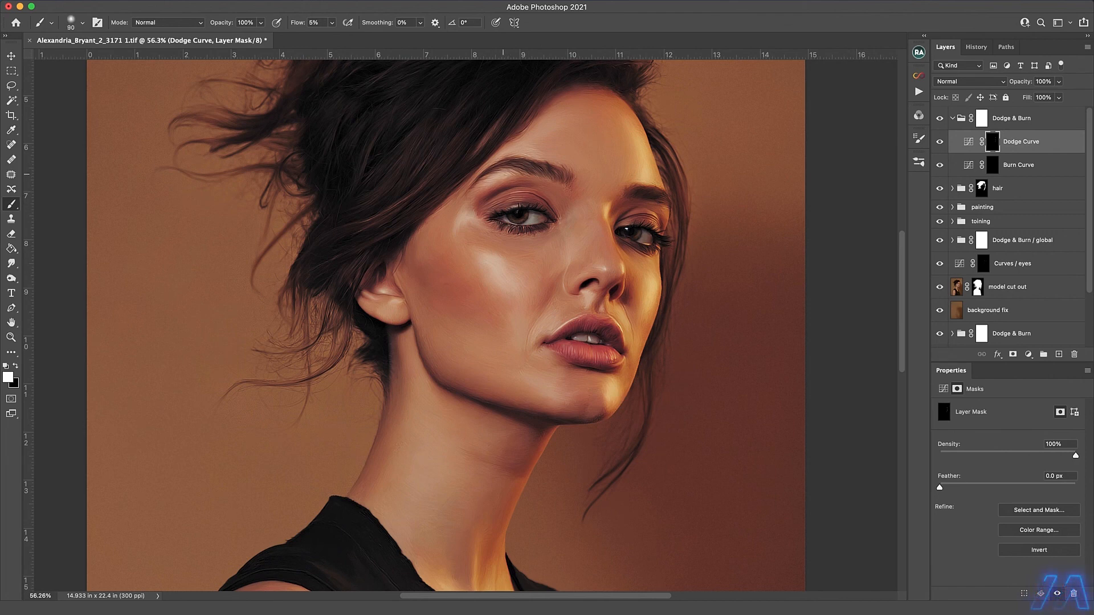
Dodge the area above the nearer eyebrow, the nearer cheek, the skin beside the mouth and the far cheek.
{"action": "left_click_drag", "start_coordinate": [483, 181], "coordinate": [531, 138]}
{"action": "key", "text": "bracketleft"}
{"action": "mouse_move", "coordinate": [546, 325]}
{"action": "left_mouse_down"}
{"action": "mouse_move", "coordinate": [534, 336]}
{"action": "mouse_move", "coordinate": [488, 266]}
{"action": "left_mouse_up"}
{"action": "key", "text": "bracketright"}
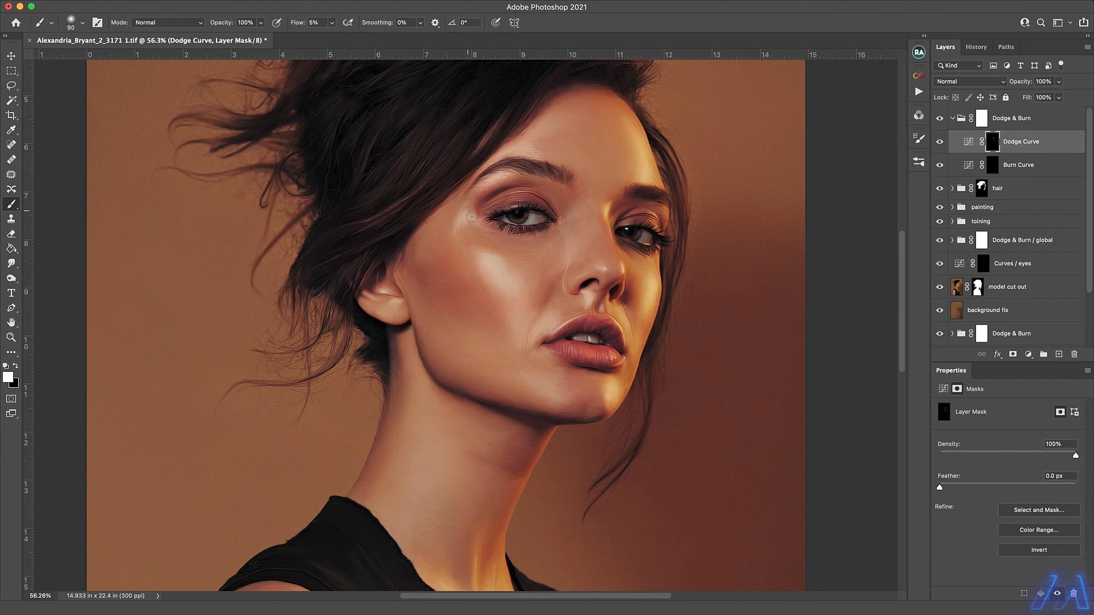
{"action": "mouse_move", "coordinate": [620, 332]}
{"action": "left_mouse_down"}
{"action": "mouse_move", "coordinate": [624, 313]}
{"action": "mouse_move", "coordinate": [636, 318]}
{"action": "left_mouse_up"}
{"action": "left_click_drag", "start_coordinate": [631, 356], "coordinate": [621, 378]}
{"action": "key", "text": "bracketright"}
{"action": "key", "text": "bracketright"}
{"action": "left_click_drag", "start_coordinate": [644, 300], "coordinate": [639, 262]}
{"action": "key", "text": "bracketright"}
{"action": "key", "text": "bracketright"}
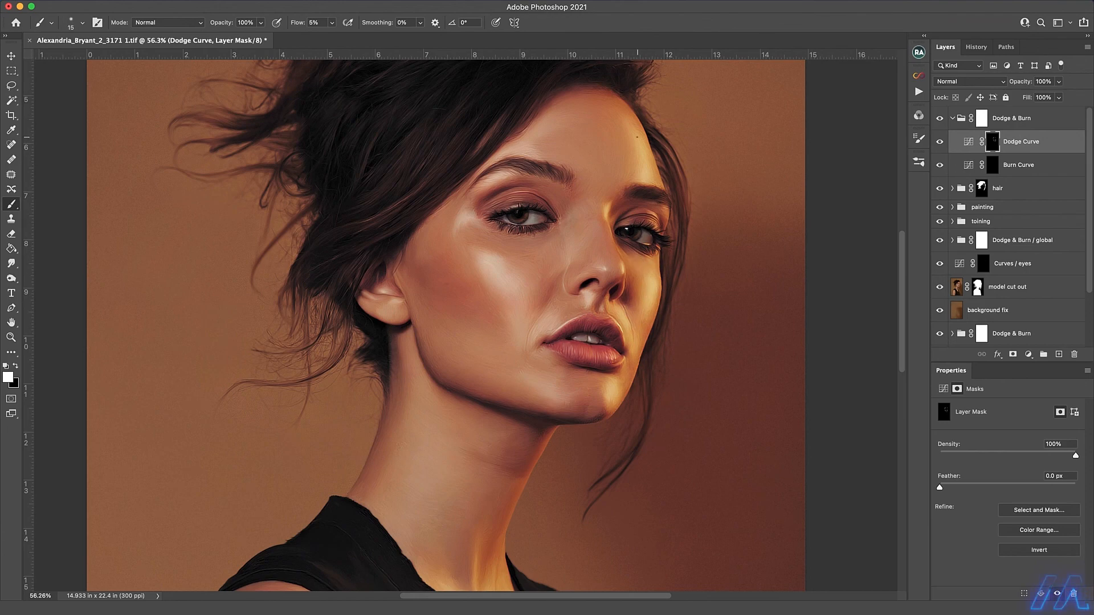
Dodge the highlights on the neck and upper body with a 200 px brush on the Dodge Curve mask.
{"action": "scroll", "coordinate": [496, 450], "scroll_direction": "down", "scroll_amount": 5}
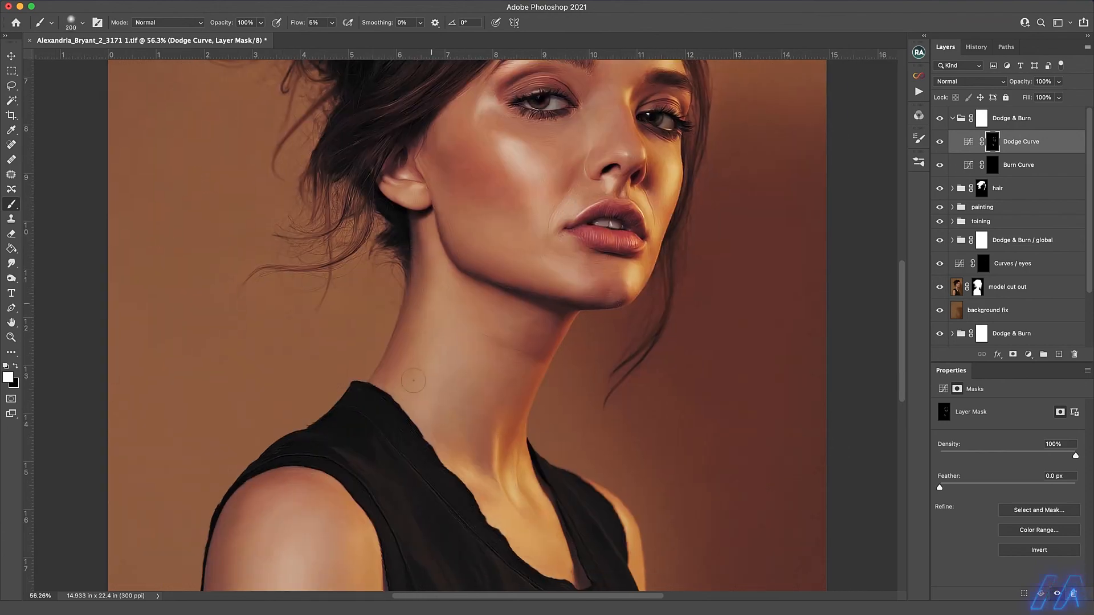
{"action": "left_click_drag", "start_coordinate": [426, 411], "coordinate": [494, 220]}
{"action": "left_click_drag", "start_coordinate": [319, 279], "coordinate": [336, 335]}
{"action": "mouse_move", "coordinate": [547, 372]}
{"action": "left_mouse_down"}
{"action": "mouse_move", "coordinate": [452, 486]}
{"action": "mouse_move", "coordinate": [430, 546]}
{"action": "left_mouse_up"}
Burn the shadow areas of the face on the Burn Curve mask in white at 5% flow, enlarging the brush.
{"action": "left_click", "coordinate": [993, 165]}
{"action": "key", "text": "bracketleft"}
{"action": "key", "text": "bracketleft"}
{"action": "key", "text": "bracketleft"}
{"action": "key", "text": "bracketleft"}
{"action": "key", "text": "bracketleft"}
{"action": "key", "text": "bracketleft"}
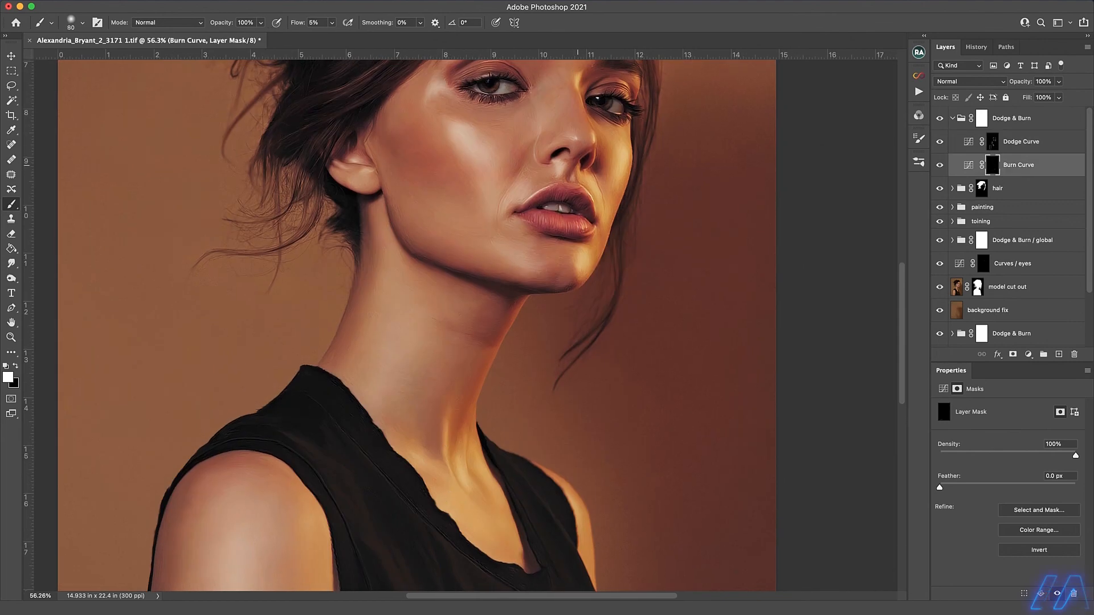
{"action": "scroll", "coordinate": [385, 249], "scroll_direction": "up", "scroll_amount": 5}
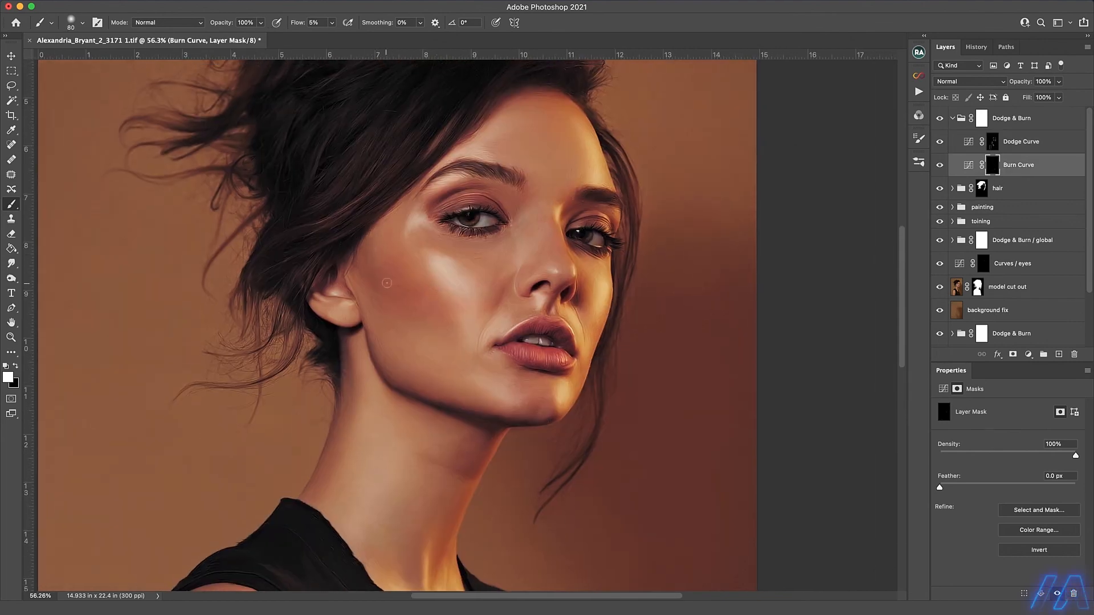
{"action": "key", "text": "bracketright"}
{"action": "key", "text": "bracketright"}
{"action": "key", "text": "bracketright"}
{"action": "key", "text": "bracketright"}
{"action": "key", "text": "bracketright"}
{"action": "key", "text": "bracketright"}
{"action": "key", "text": "bracketright"}
{"action": "key", "text": "bracketright"}
Burn the neck, chest and arm on the Burn Curve mask with the brush enlarged from 150 to 175 px.
{"action": "scroll", "coordinate": [459, 436], "scroll_direction": "down", "scroll_amount": 5}
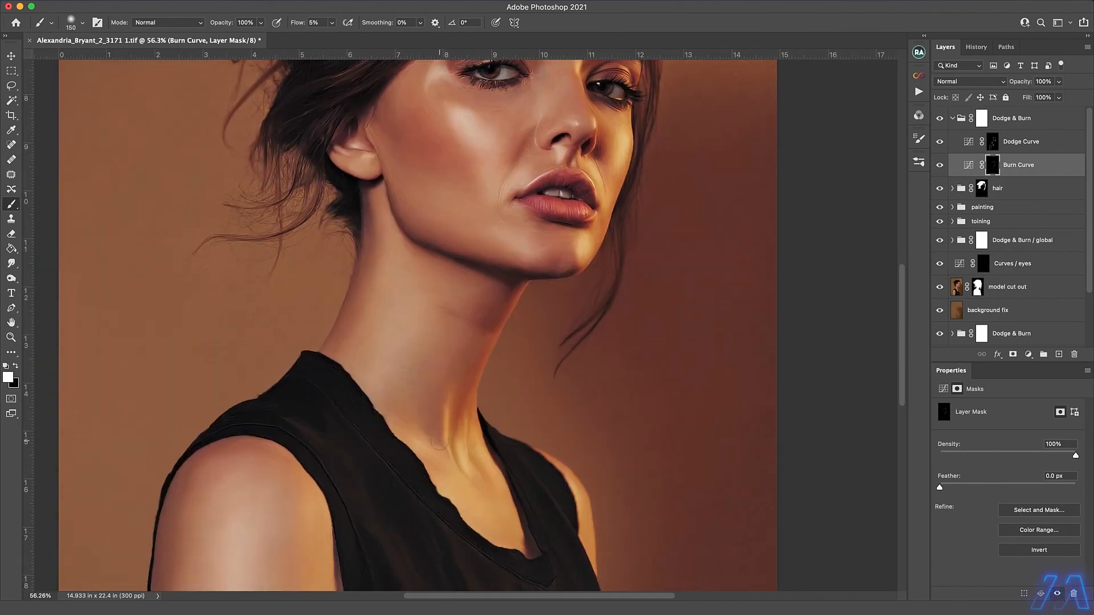
{"action": "scroll", "coordinate": [377, 237], "scroll_direction": "down", "scroll_amount": 5}
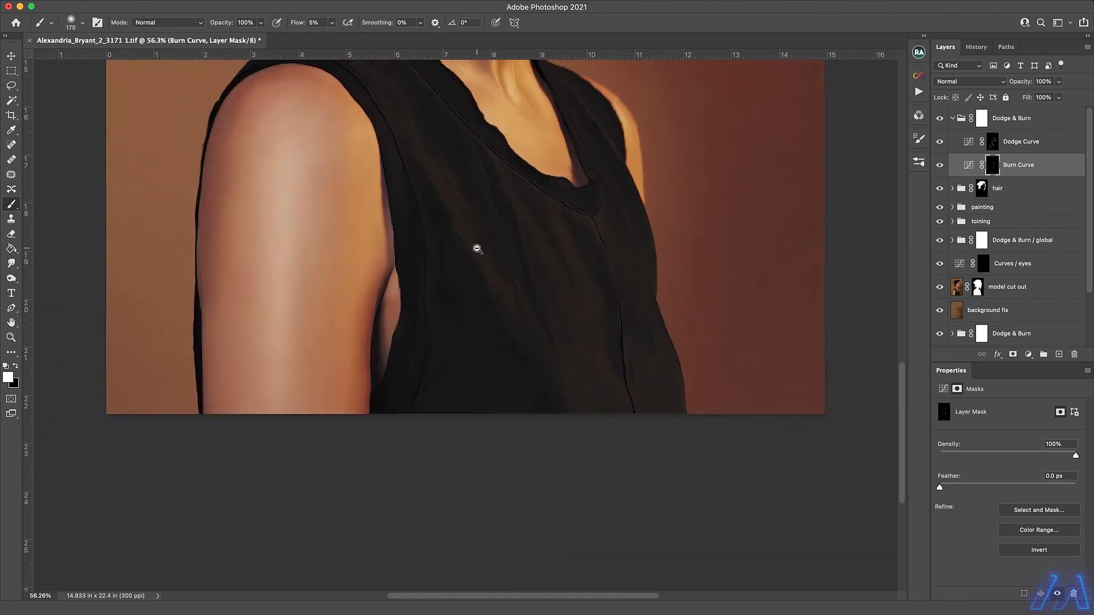
{"action": "key", "text": "bracketright"}
{"action": "scroll", "coordinate": [471, 247], "scroll_direction": "down", "scroll_amount": 3}
Touch up the face on the Dodge Curve mask with a 45 px brush and on the Burn Curve mask with a larger one.
{"action": "key", "text": "alt+bracketright"}
{"action": "key", "text": "bracketleft"}
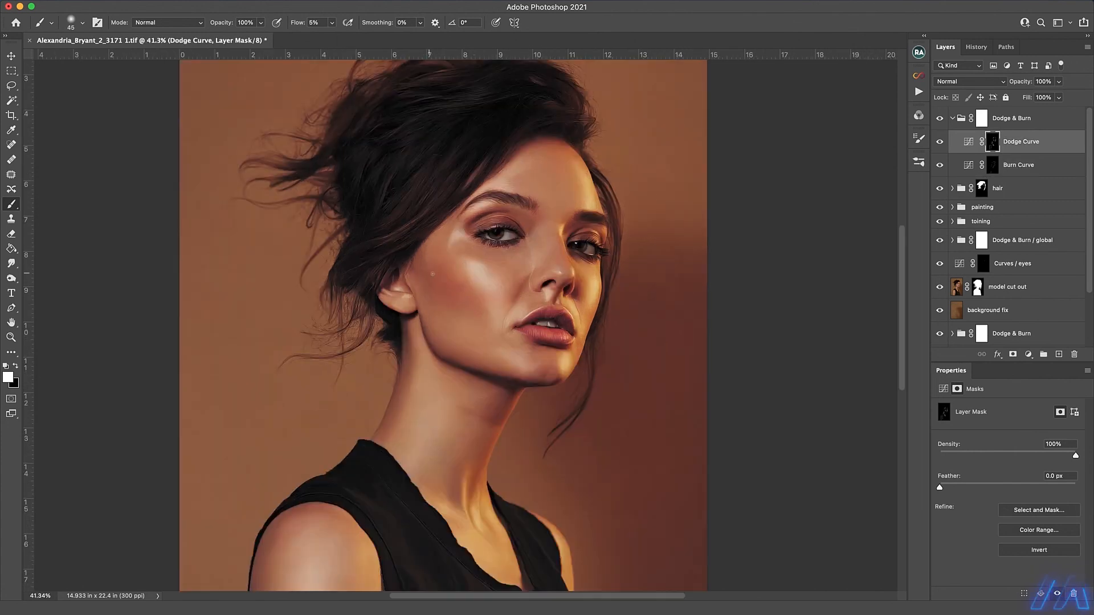
{"action": "key", "text": "alt+bracketleft"}
{"action": "key", "text": "bracketright"}
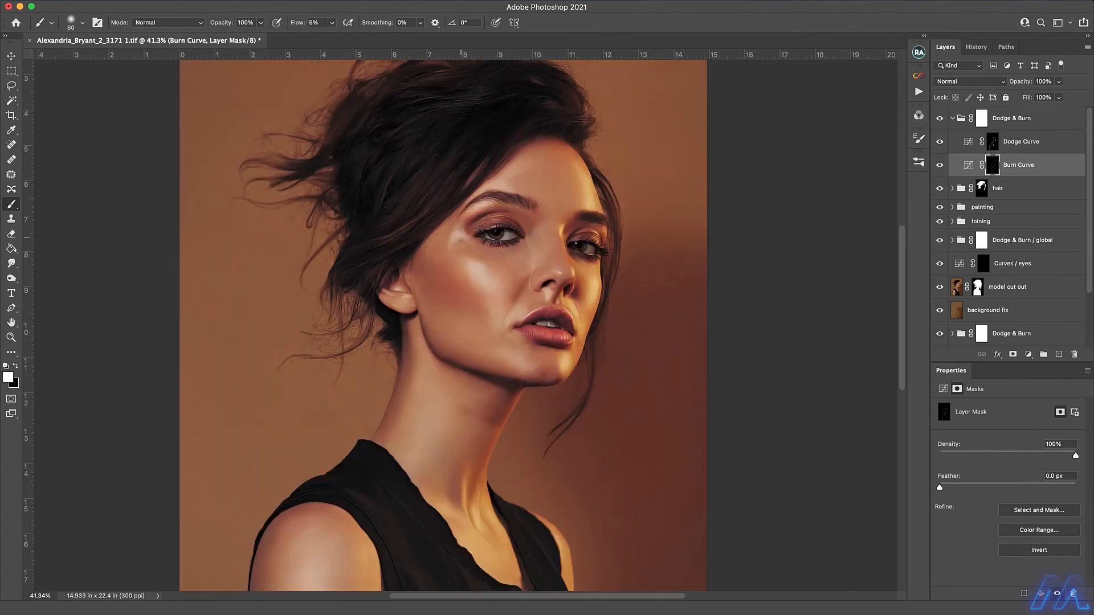
{"action": "key", "text": "bracketright"}
{"action": "key", "text": "bracketright"}
Brighten the nearer cheek on the Dodge Curve mask with a 70 px brush and check the whole portrait.
{"action": "left_click", "coordinate": [993, 143]}
{"action": "key", "text": "bracketleft"}
{"action": "key", "text": "bracketleft"}
{"action": "key", "text": "bracketleft"}
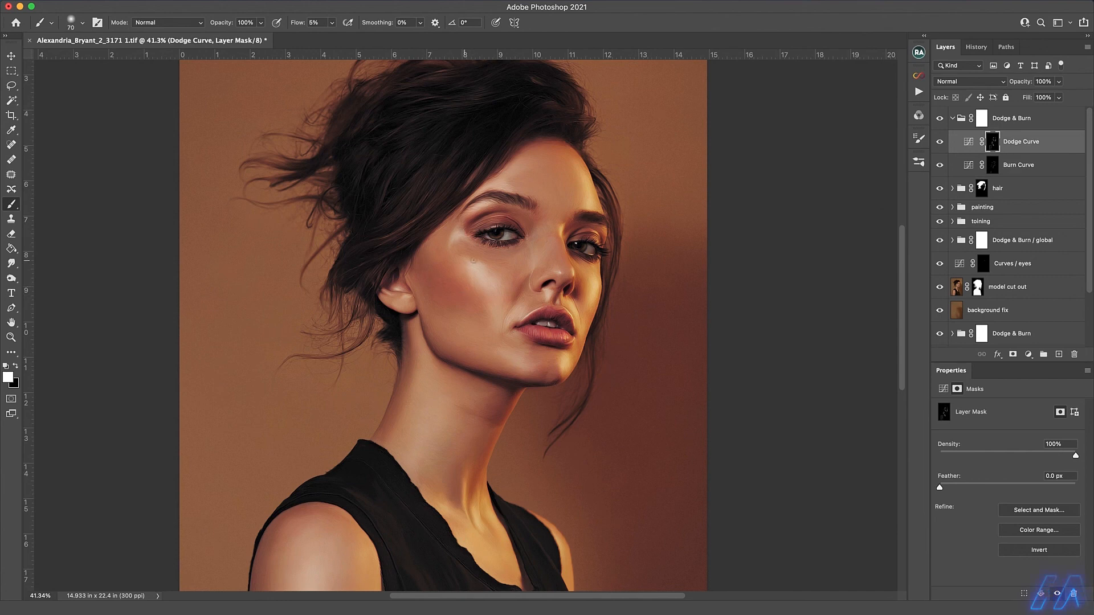
{"action": "scroll", "coordinate": [578, 180], "scroll_direction": "down", "scroll_amount": 5}
{"action": "scroll", "coordinate": [578, 180], "scroll_direction": "up", "scroll_amount": 2}
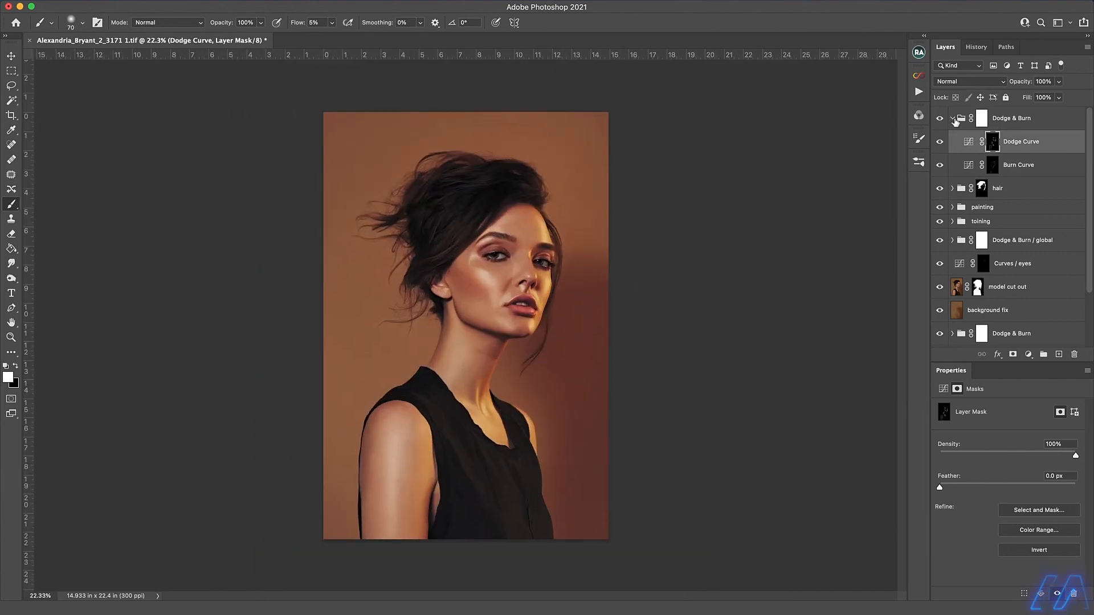
Stamp all visible layers into a new layer above the Dodge & Burn group and open the Shadows/Highlights adjustment on it.
{"action": "left_click", "coordinate": [951, 118]}
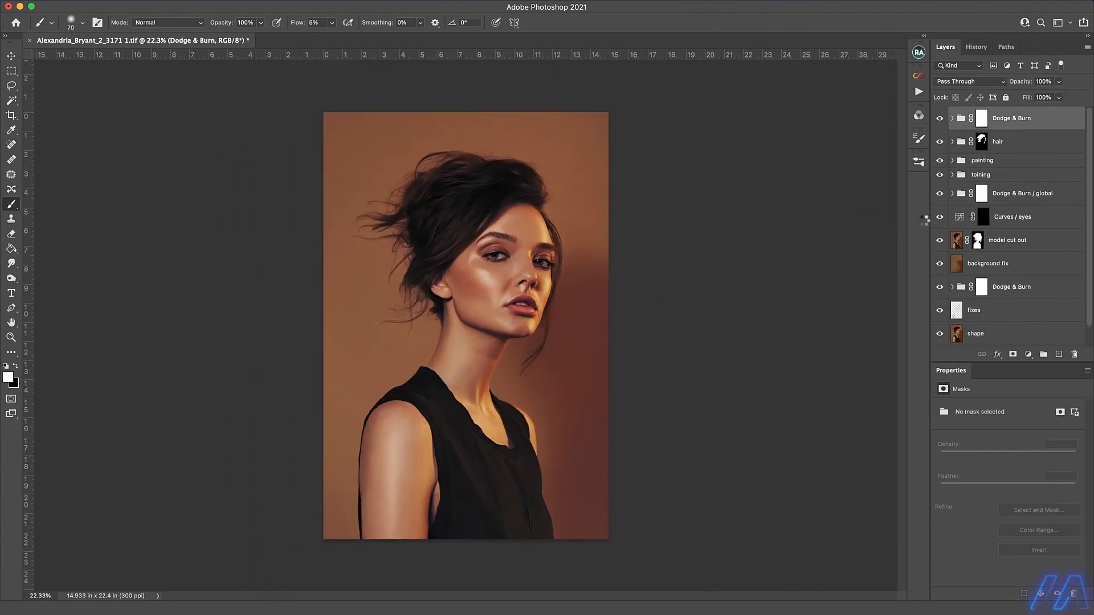
{"action": "key", "text": "alt+shift+super+e"}
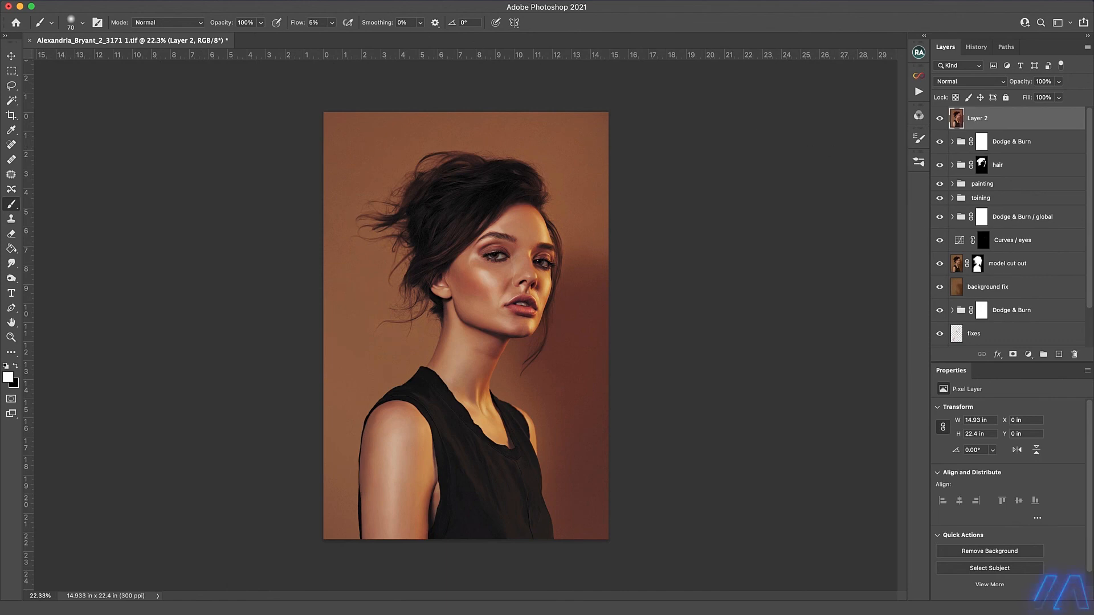
{"action": "left_click", "coordinate": [265, 0]}
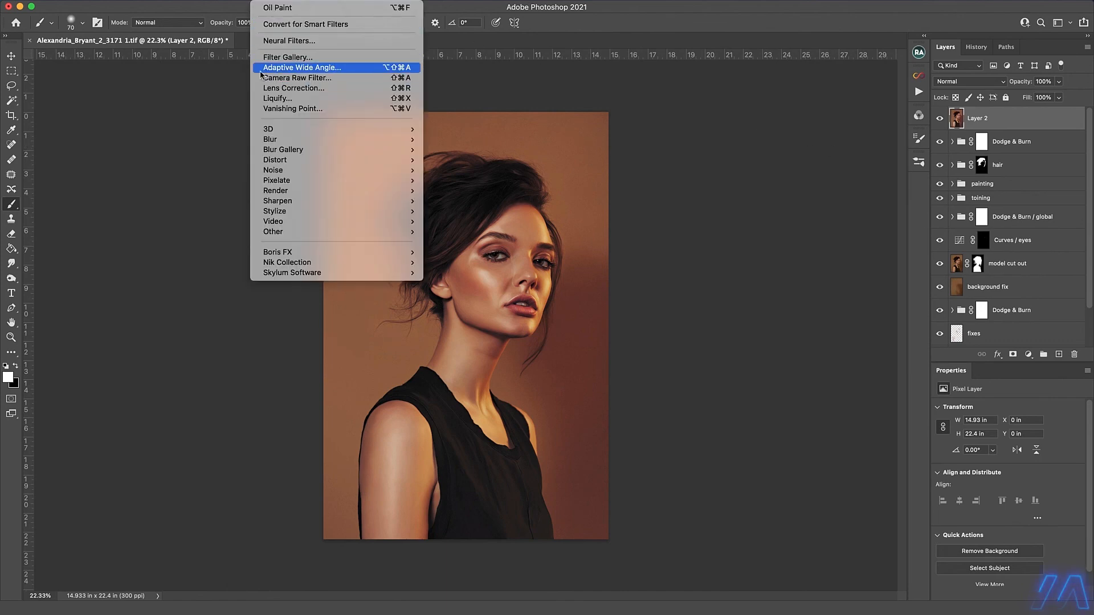
{"action": "mouse_move", "coordinate": [159, 24]}
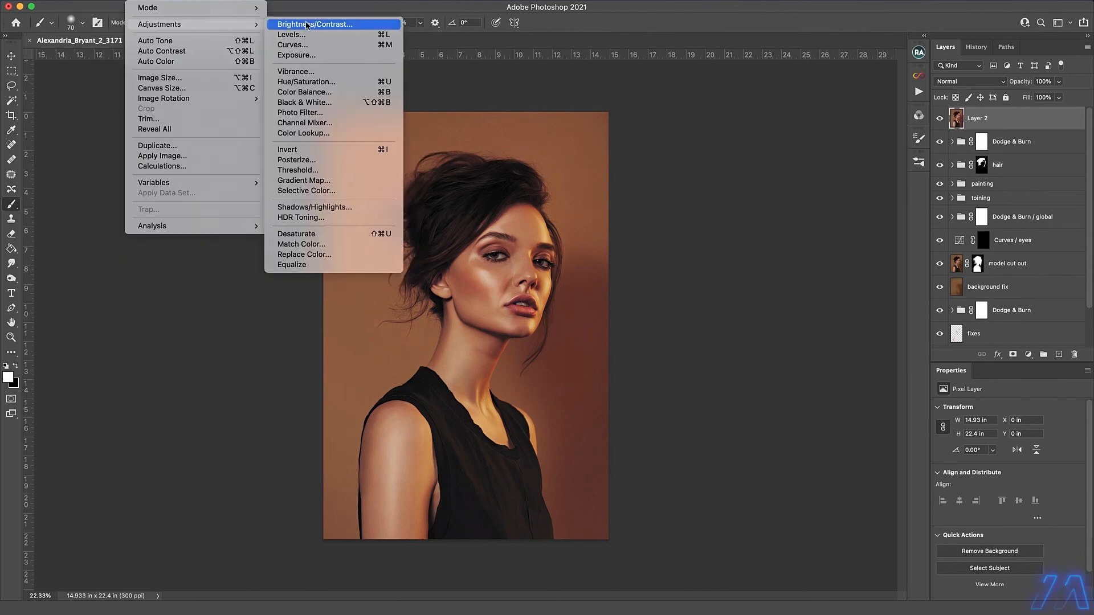
{"action": "left_click", "coordinate": [365, 208]}
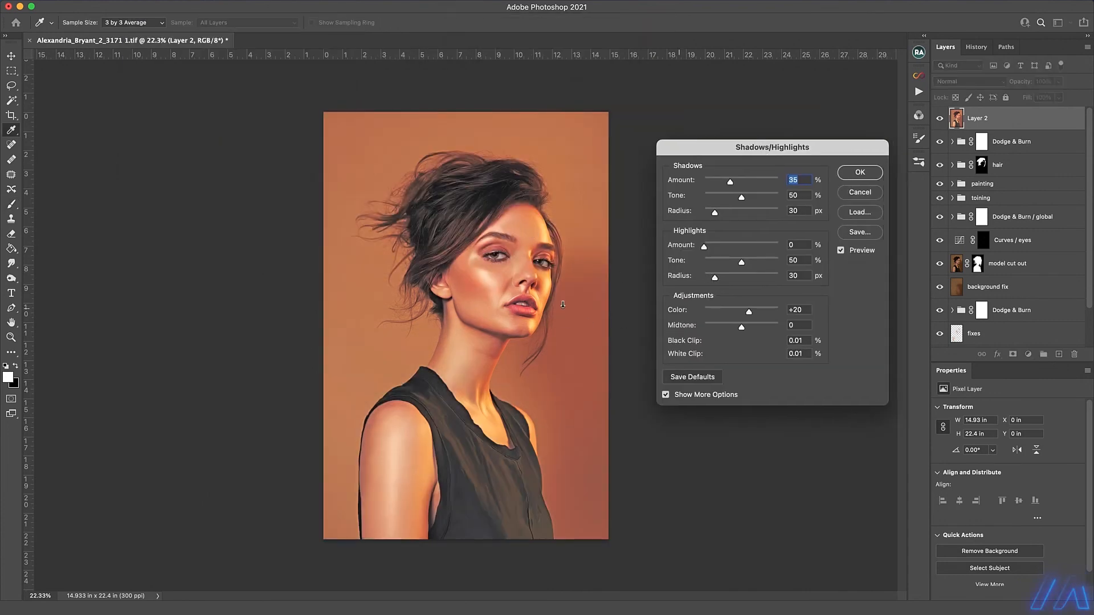
Apply Shadows/Highlights with the shadows amount lowered to about 8% and the highlights amount raised.
{"action": "scroll", "coordinate": [563, 305], "scroll_direction": "up", "scroll_amount": 2}
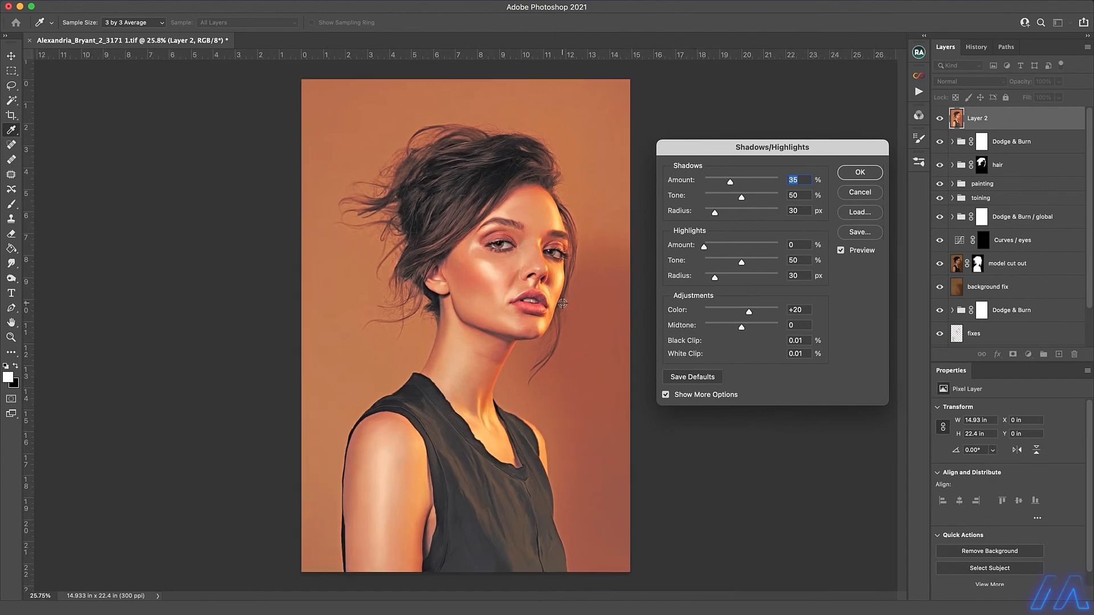
{"action": "scroll", "coordinate": [563, 303], "scroll_direction": "up", "scroll_amount": 1}
{"action": "left_click_drag", "start_coordinate": [730, 181], "coordinate": [710, 181]}
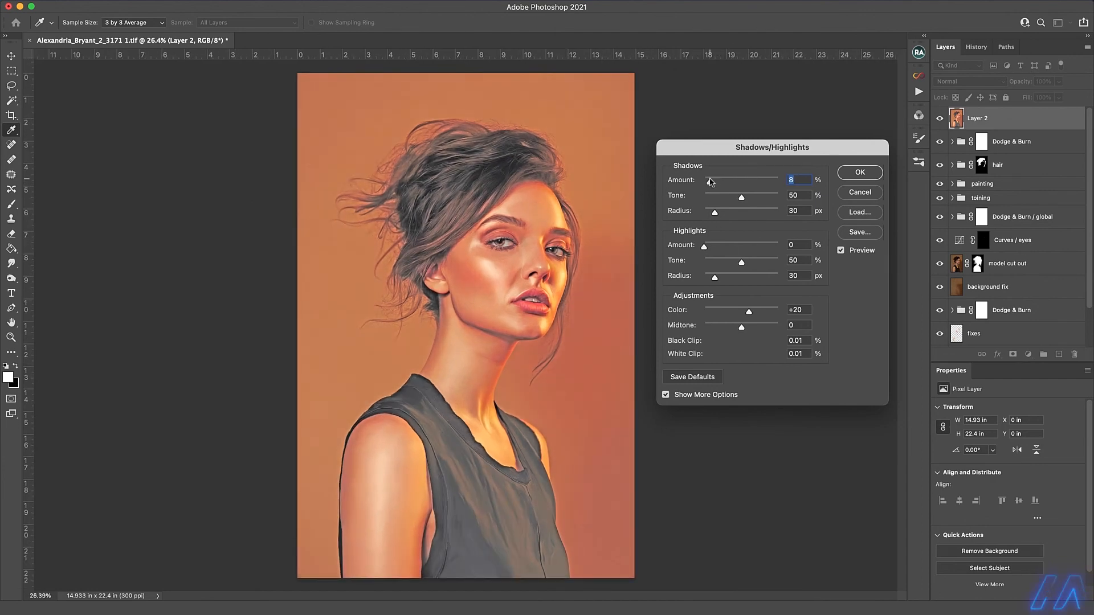
{"action": "left_click_drag", "start_coordinate": [705, 248], "coordinate": [755, 247]}
{"action": "left_click", "coordinate": [862, 178]}
Compare the image with and without the Shadows/Highlights layer and set the layer's opacity to 60%.
{"action": "left_click", "coordinate": [939, 119]}
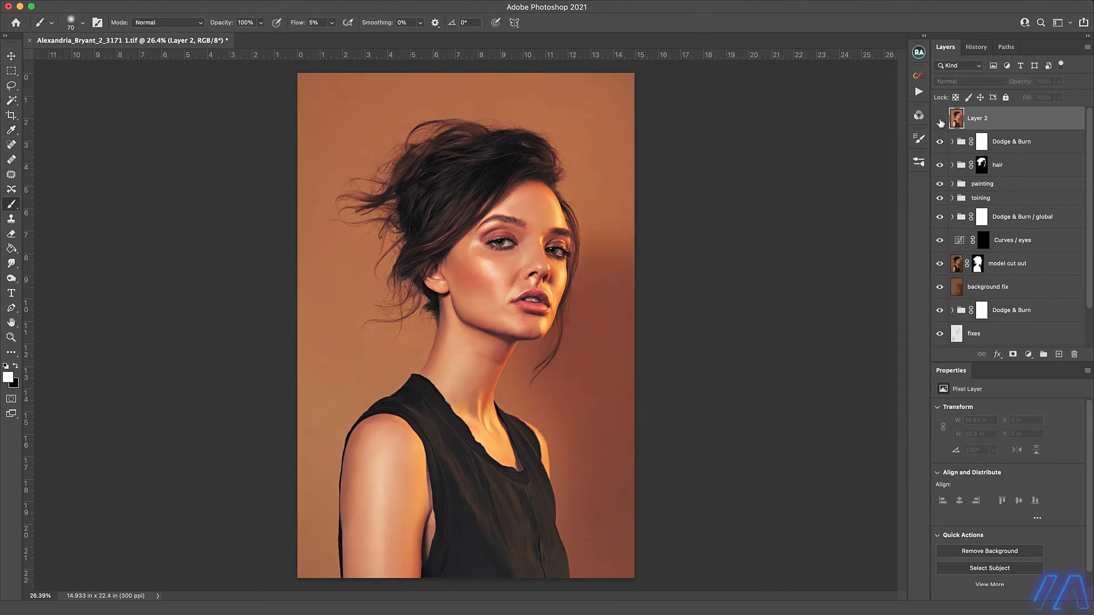
{"action": "left_click", "coordinate": [940, 120]}
{"action": "scroll", "coordinate": [736, 313], "scroll_direction": "down", "scroll_amount": 2}
{"action": "left_click", "coordinate": [1059, 82]}
{"action": "left_click_drag", "start_coordinate": [1060, 98], "coordinate": [1039, 98]}
Rename the Shadows/Highlights layer as s/h and save the document.
{"action": "double_click", "coordinate": [977, 119]}
{"action": "type", "text": "s/h"}
{"action": "key", "text": "Return"}
{"action": "scroll", "coordinate": [696, 273], "scroll_direction": "up", "scroll_amount": 1}
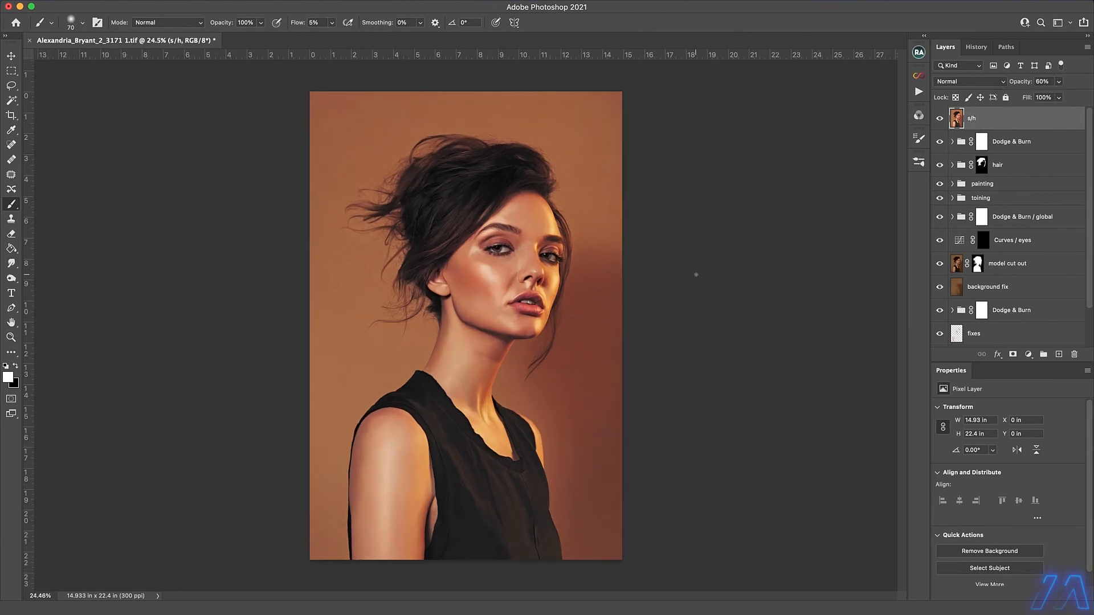
{"action": "key", "text": "super+s"}
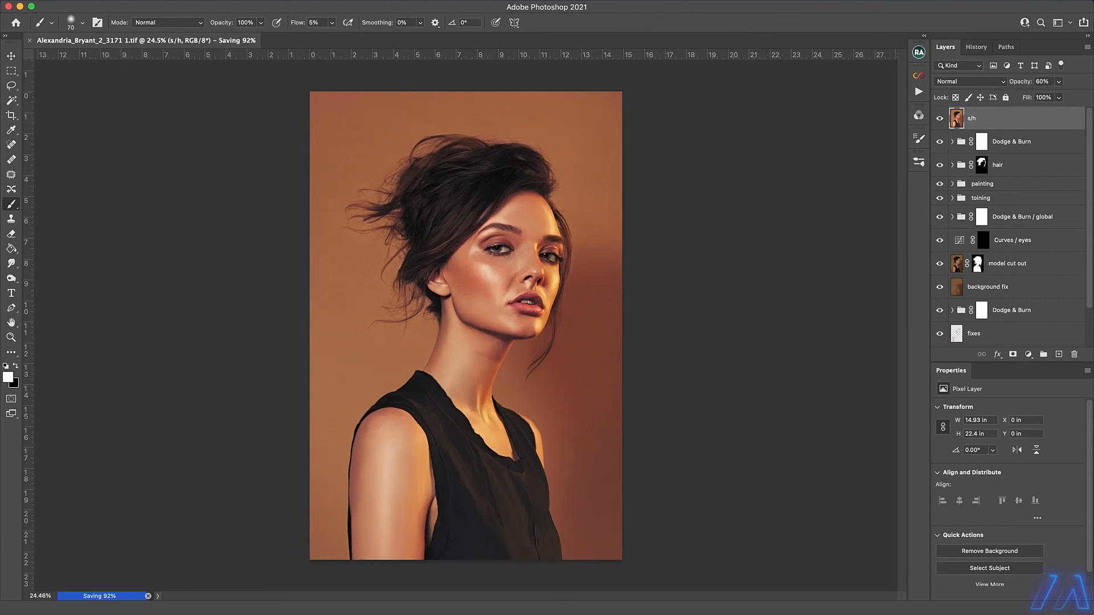
Add a Color Lookup adjustment layer above the s/h layer, change its blend mode and browse the IWLTBAP .cube LUT files.
{"action": "left_click", "coordinate": [1029, 354]}
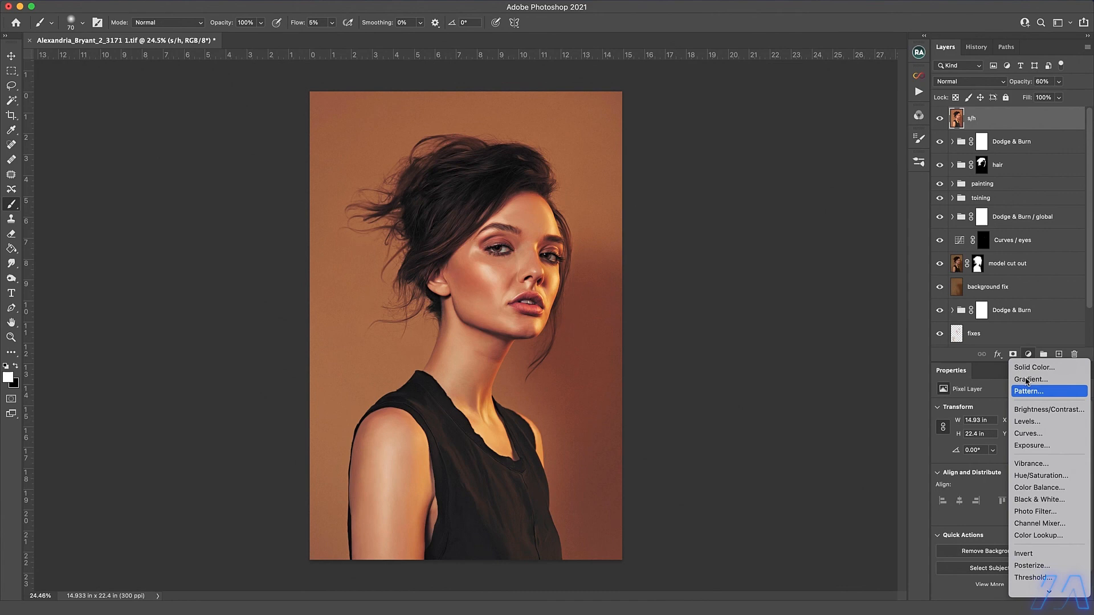
{"action": "left_click", "coordinate": [1038, 536]}
{"action": "left_click", "coordinate": [963, 82]}
{"action": "left_click", "coordinate": [964, 383]}
{"action": "left_click", "coordinate": [1022, 410]}
{"action": "scroll", "coordinate": [925, 521], "scroll_direction": "down", "scroll_amount": 10}
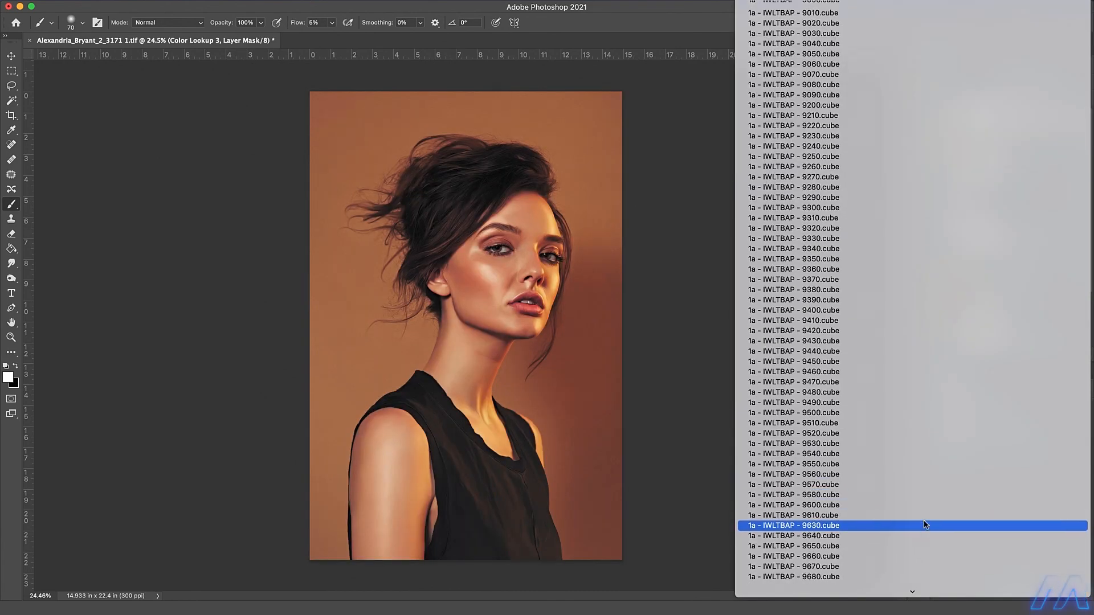